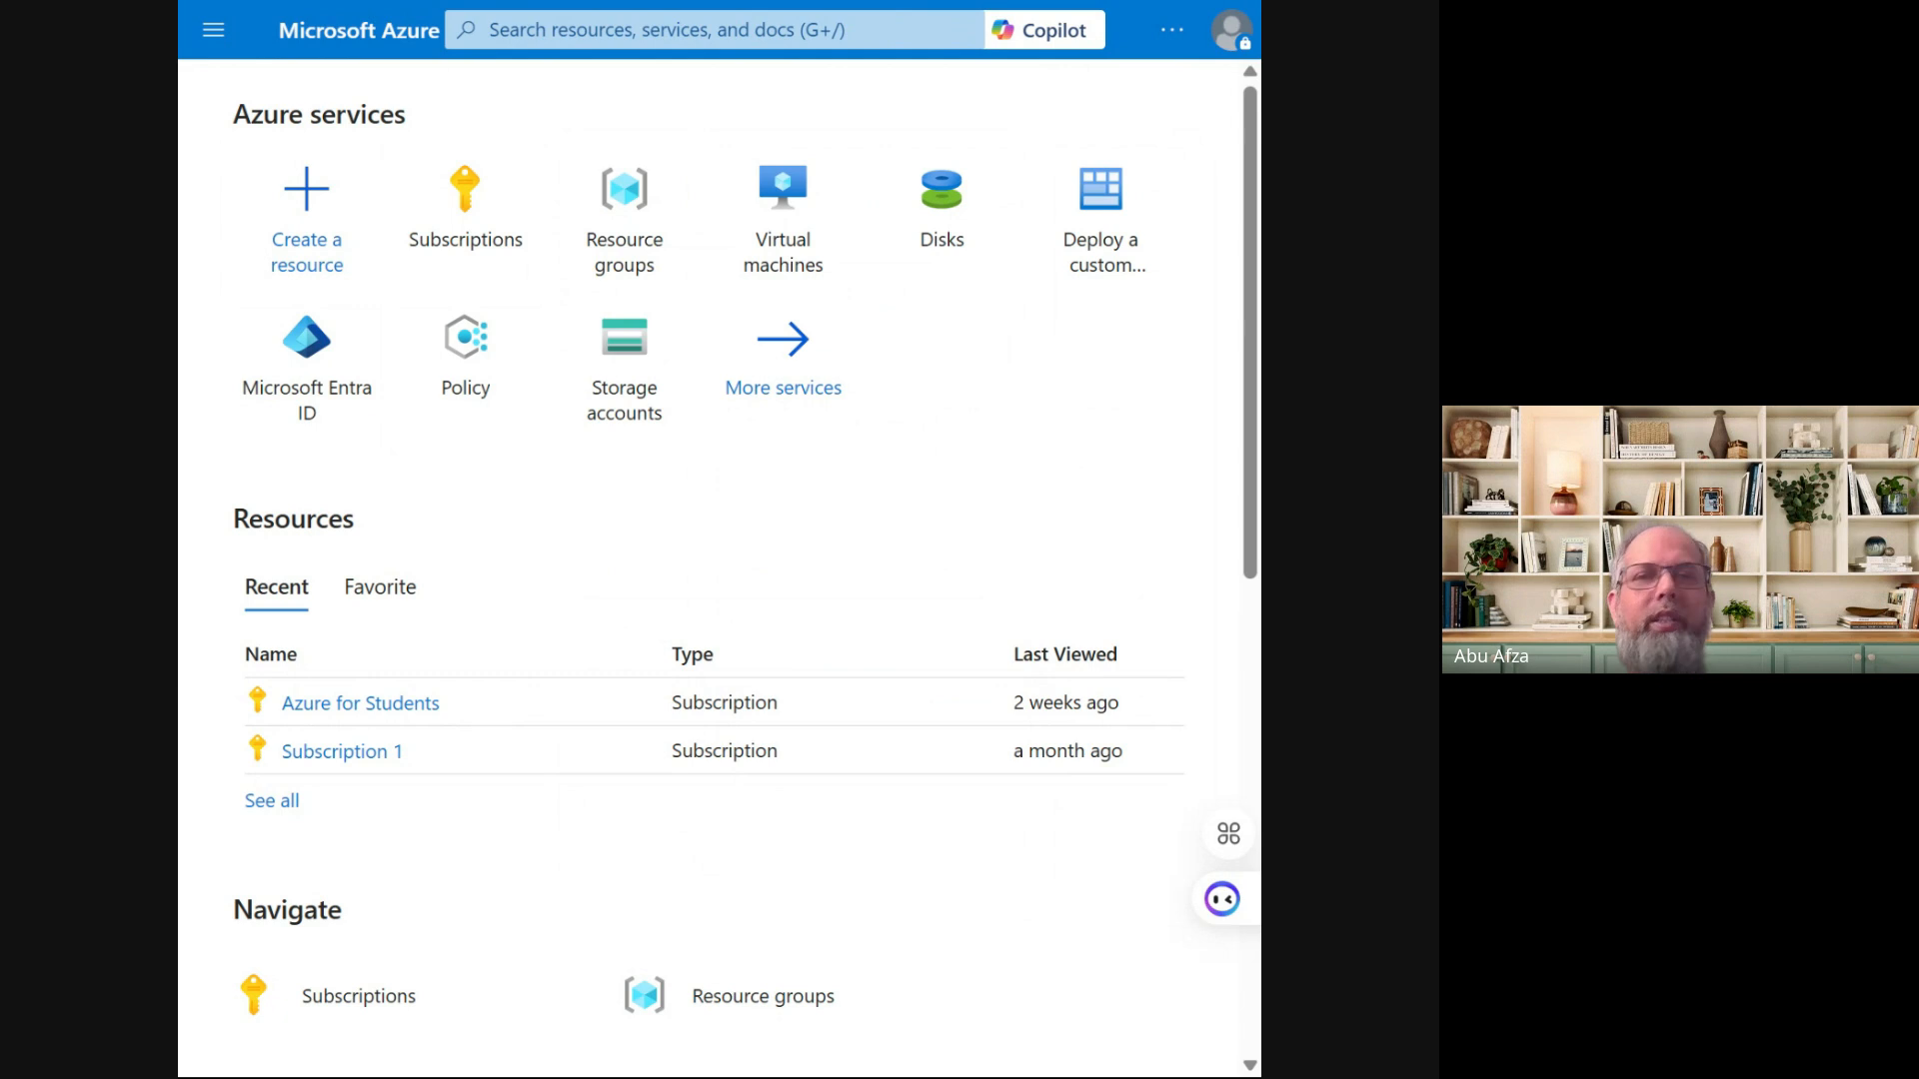
Search the portal for 'fre' and open Free services from the Services results
{"action": "left_click", "coordinate": [714, 30]}
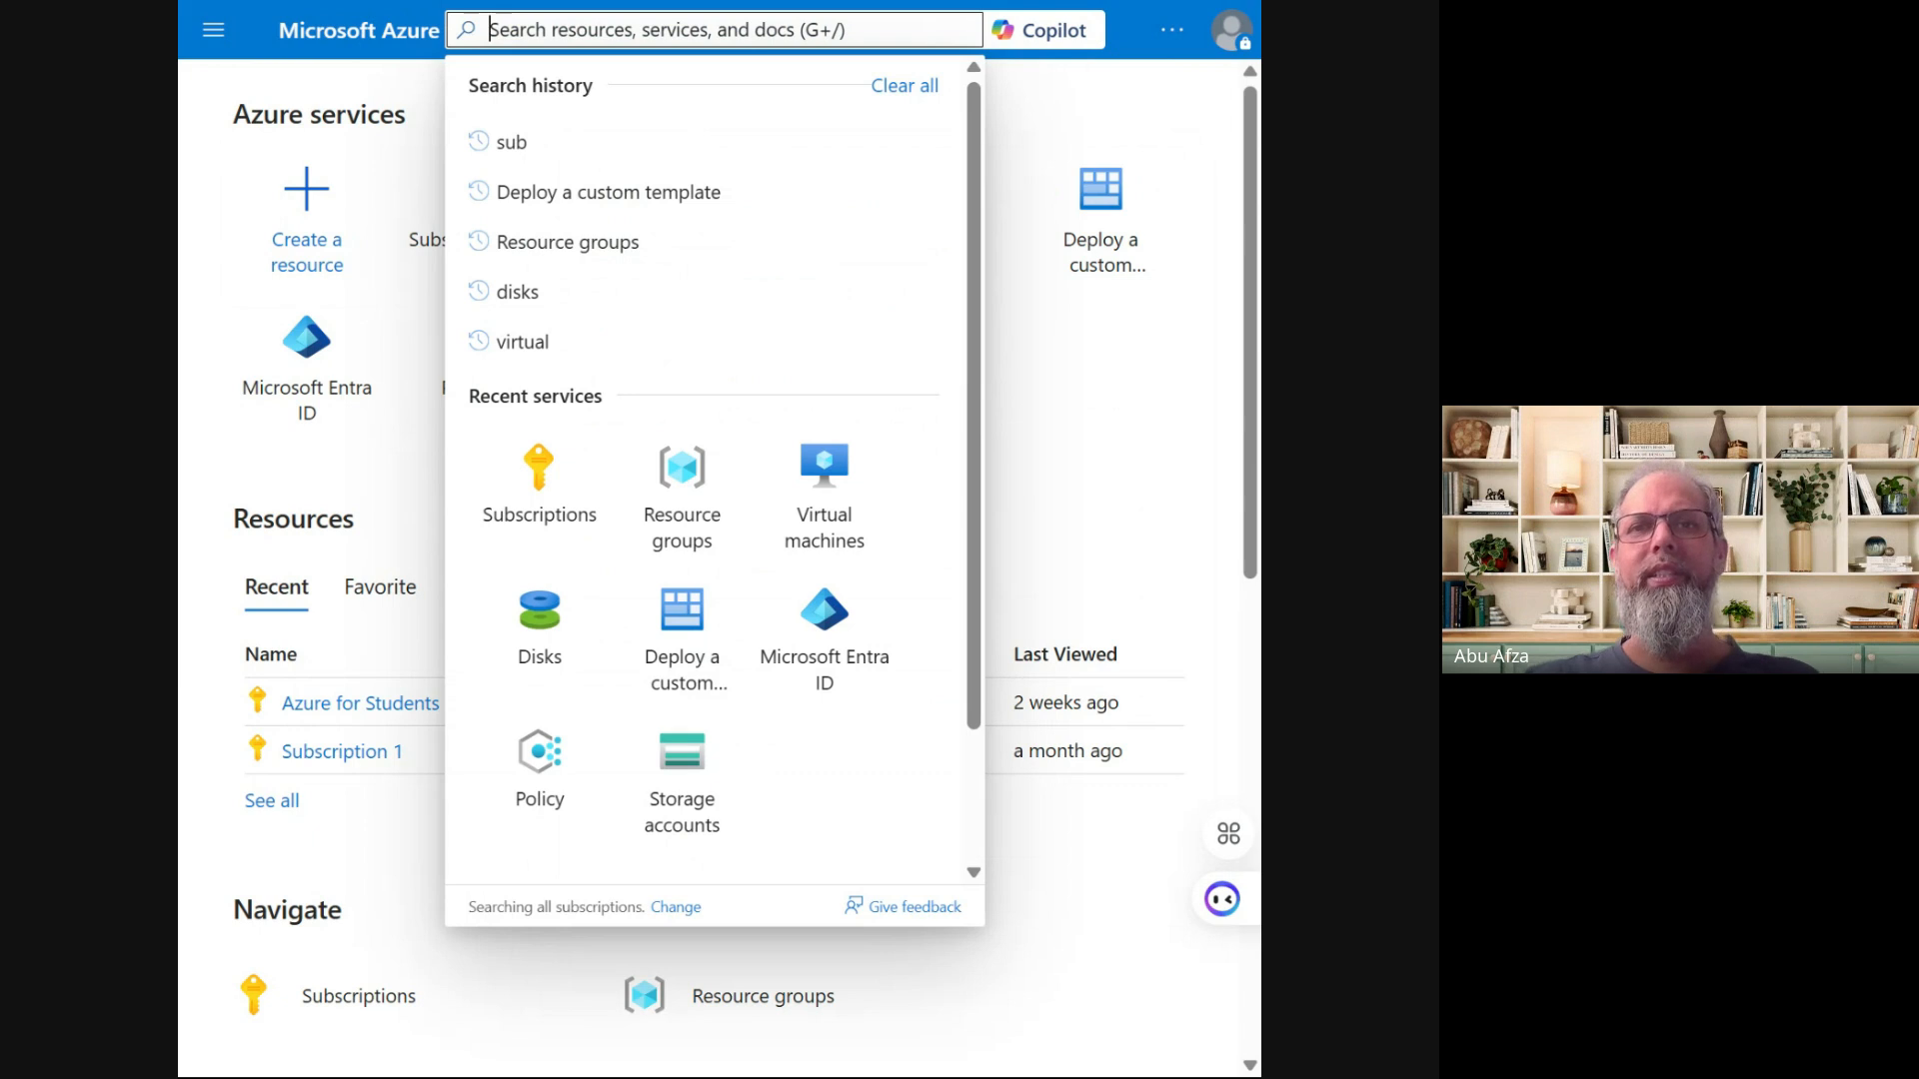
{"action": "type", "text": "fre"}
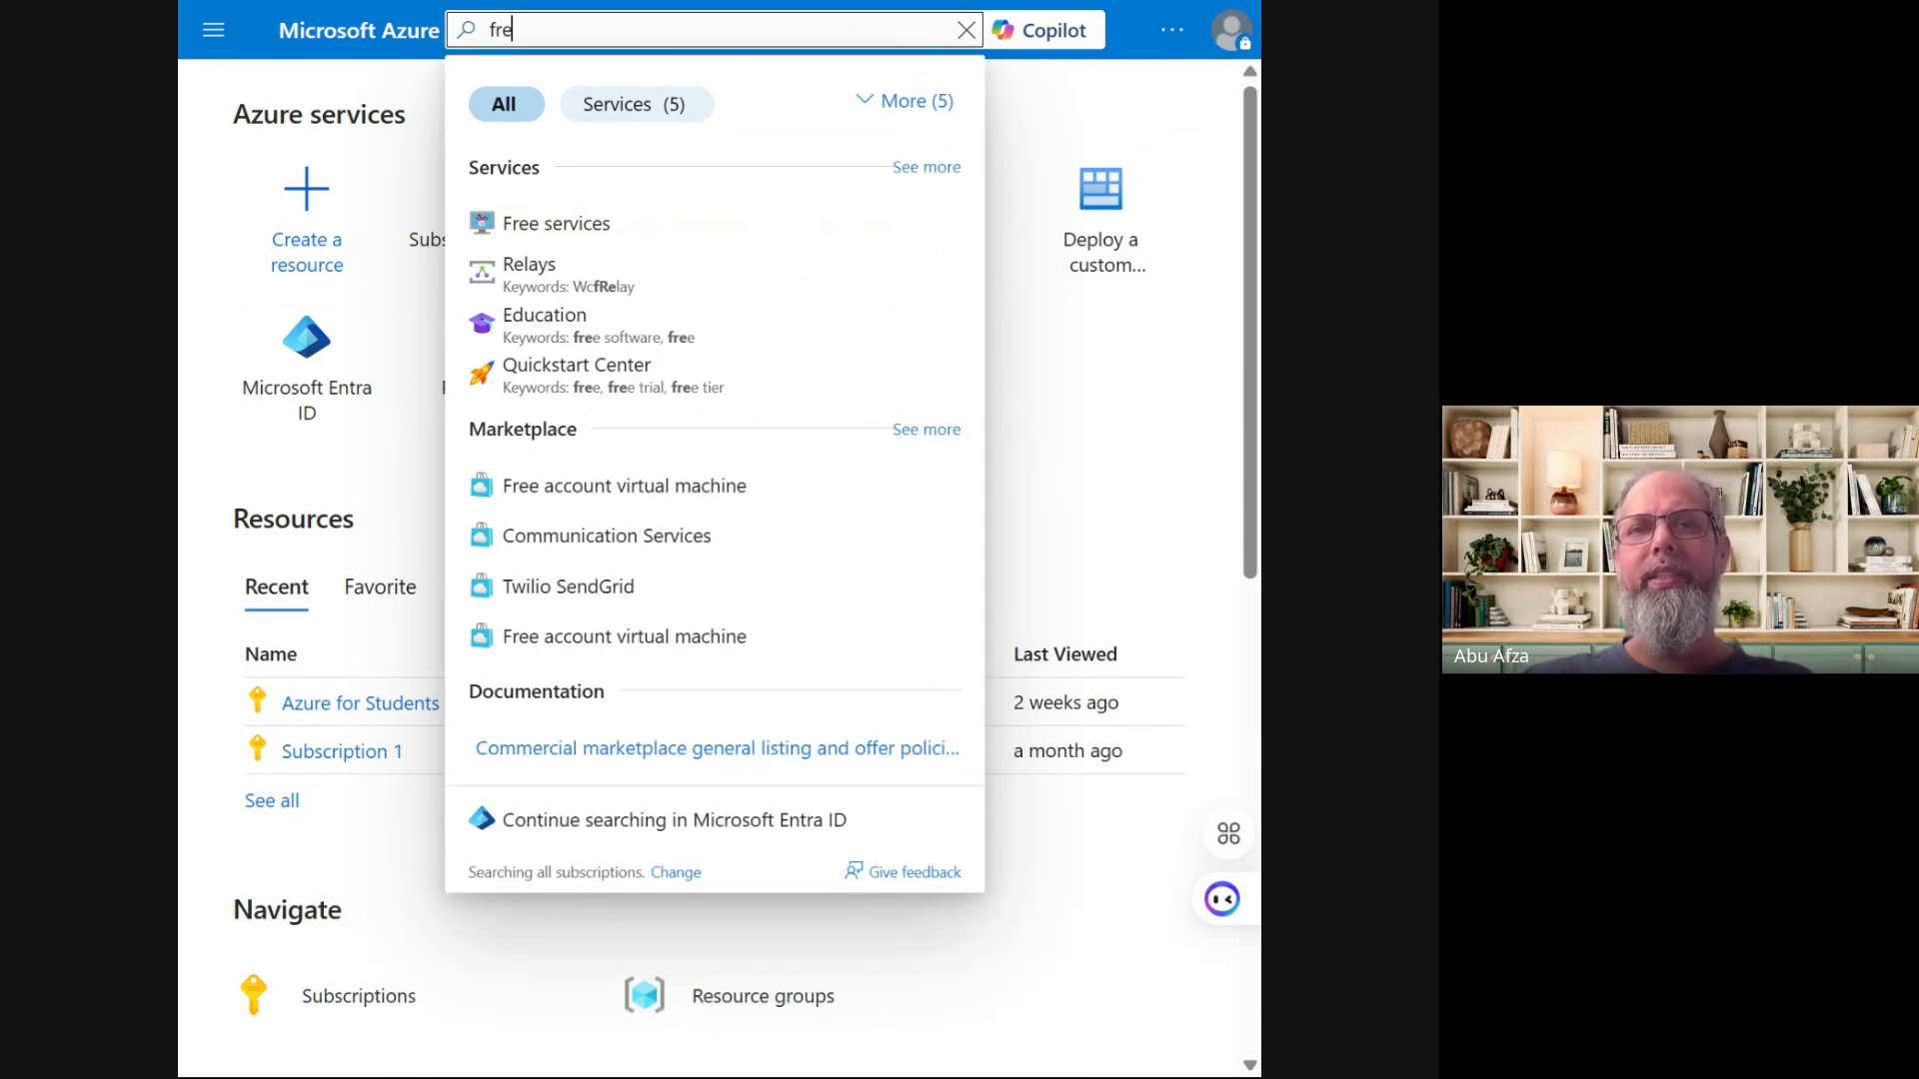
{"action": "left_click", "coordinate": [569, 226]}
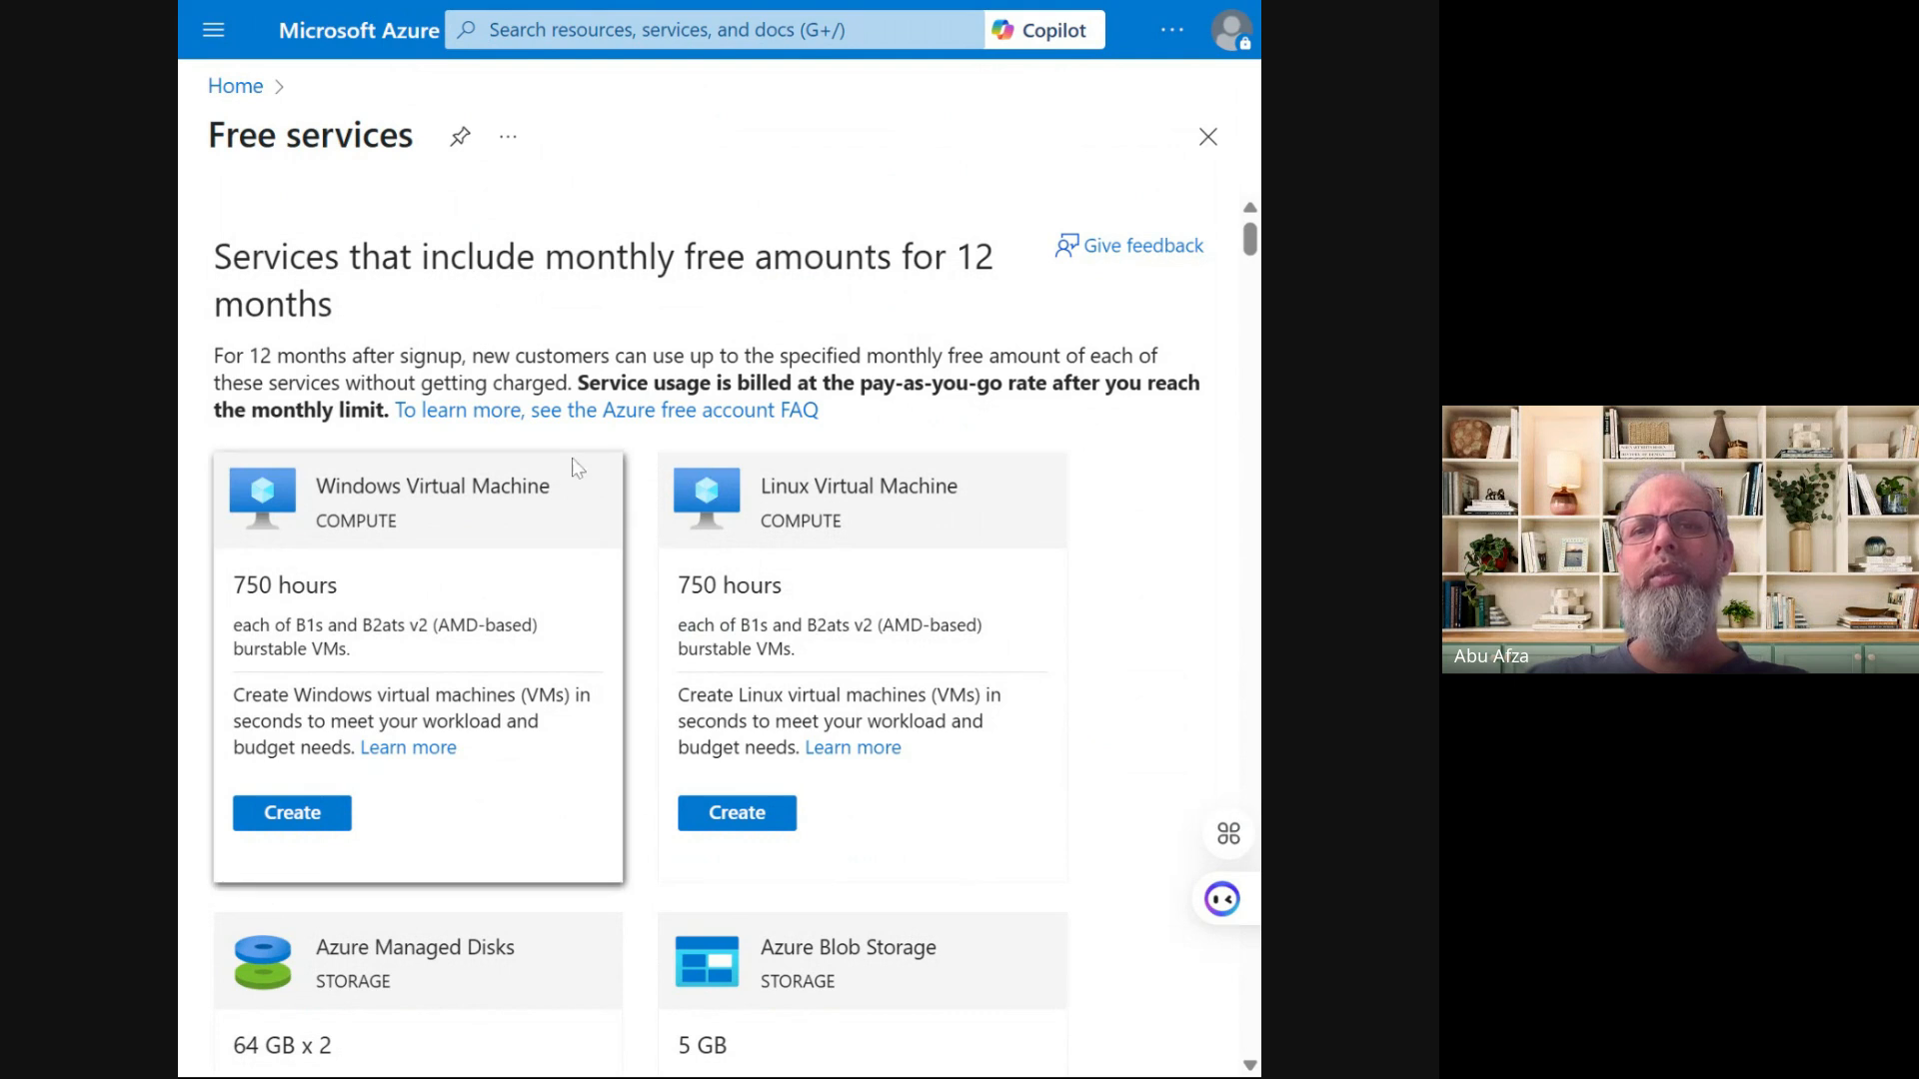
{"action": "scroll", "coordinate": [578, 468], "scroll_direction": "down", "scroll_amount": 5}
{"action": "scroll", "coordinate": [578, 468], "scroll_direction": "down", "scroll_amount": 1}
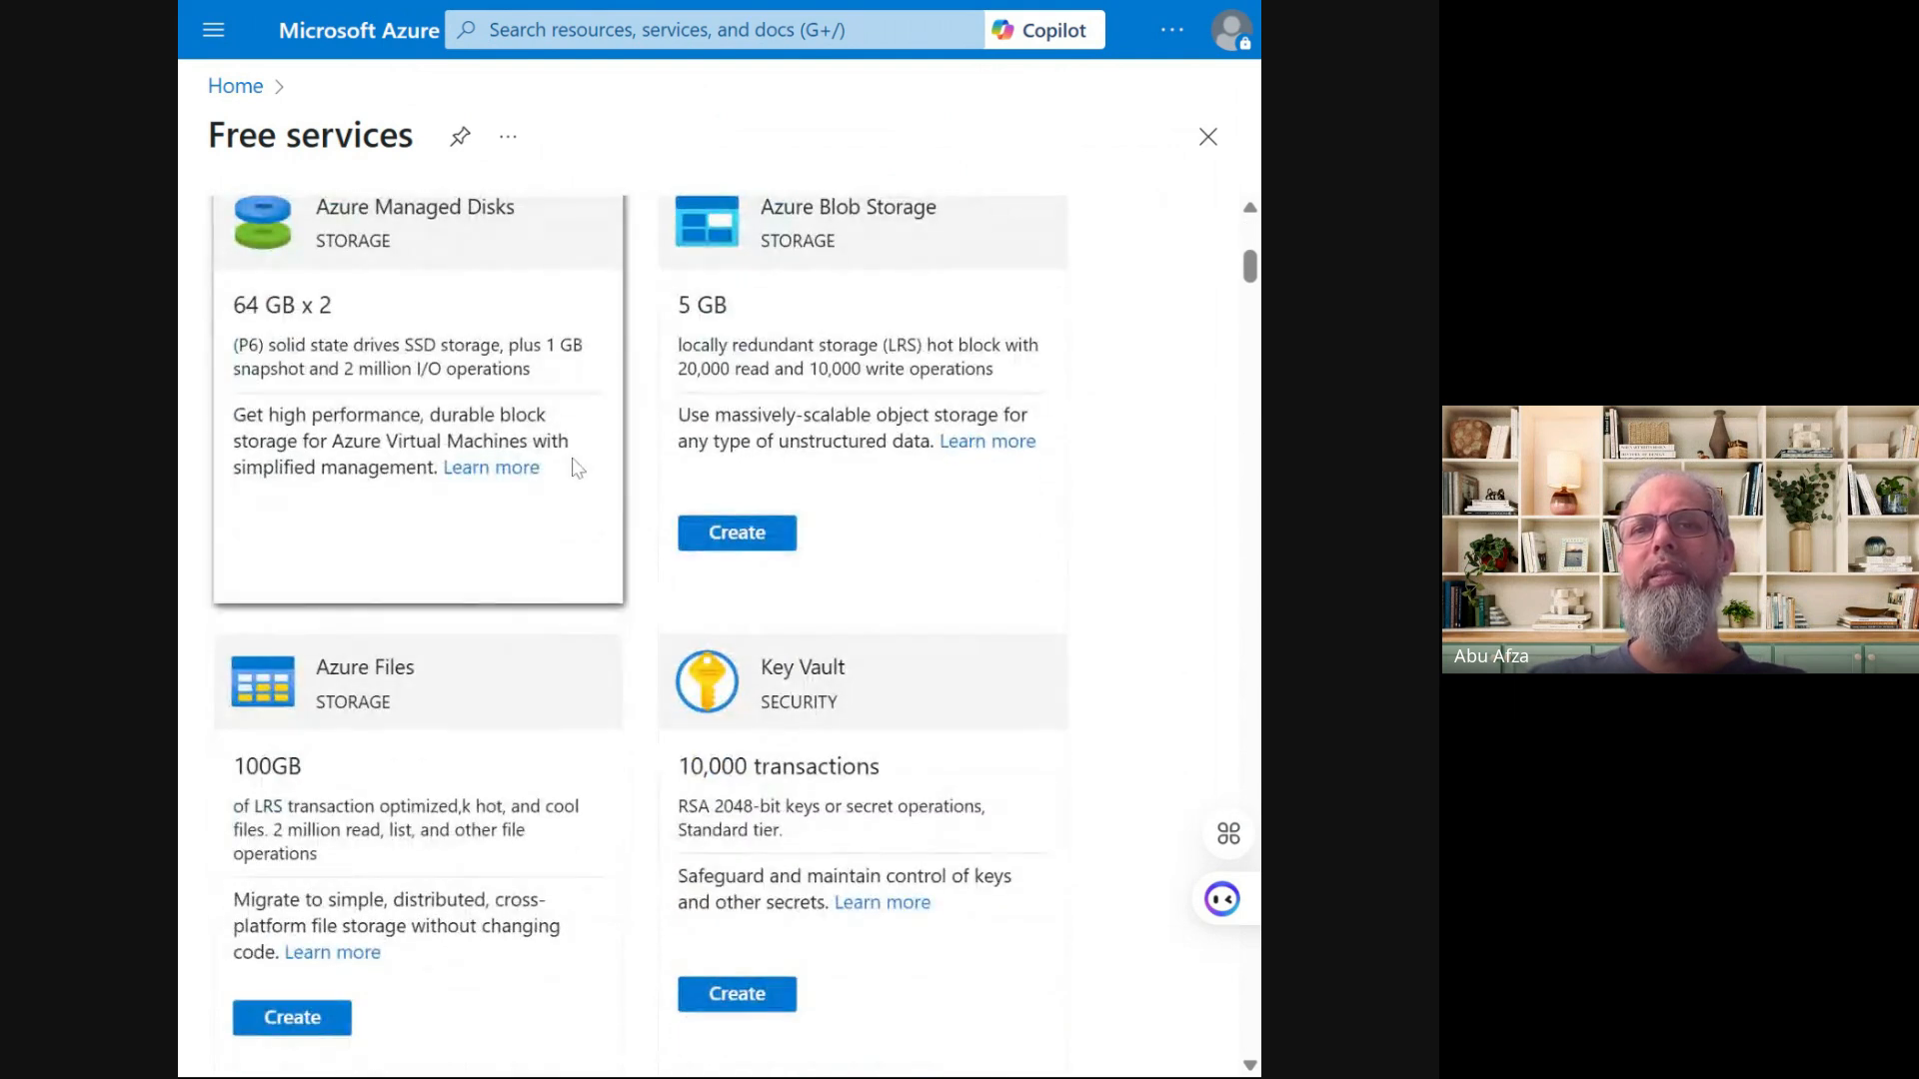
{"action": "scroll", "coordinate": [578, 468], "scroll_direction": "down", "scroll_amount": 1}
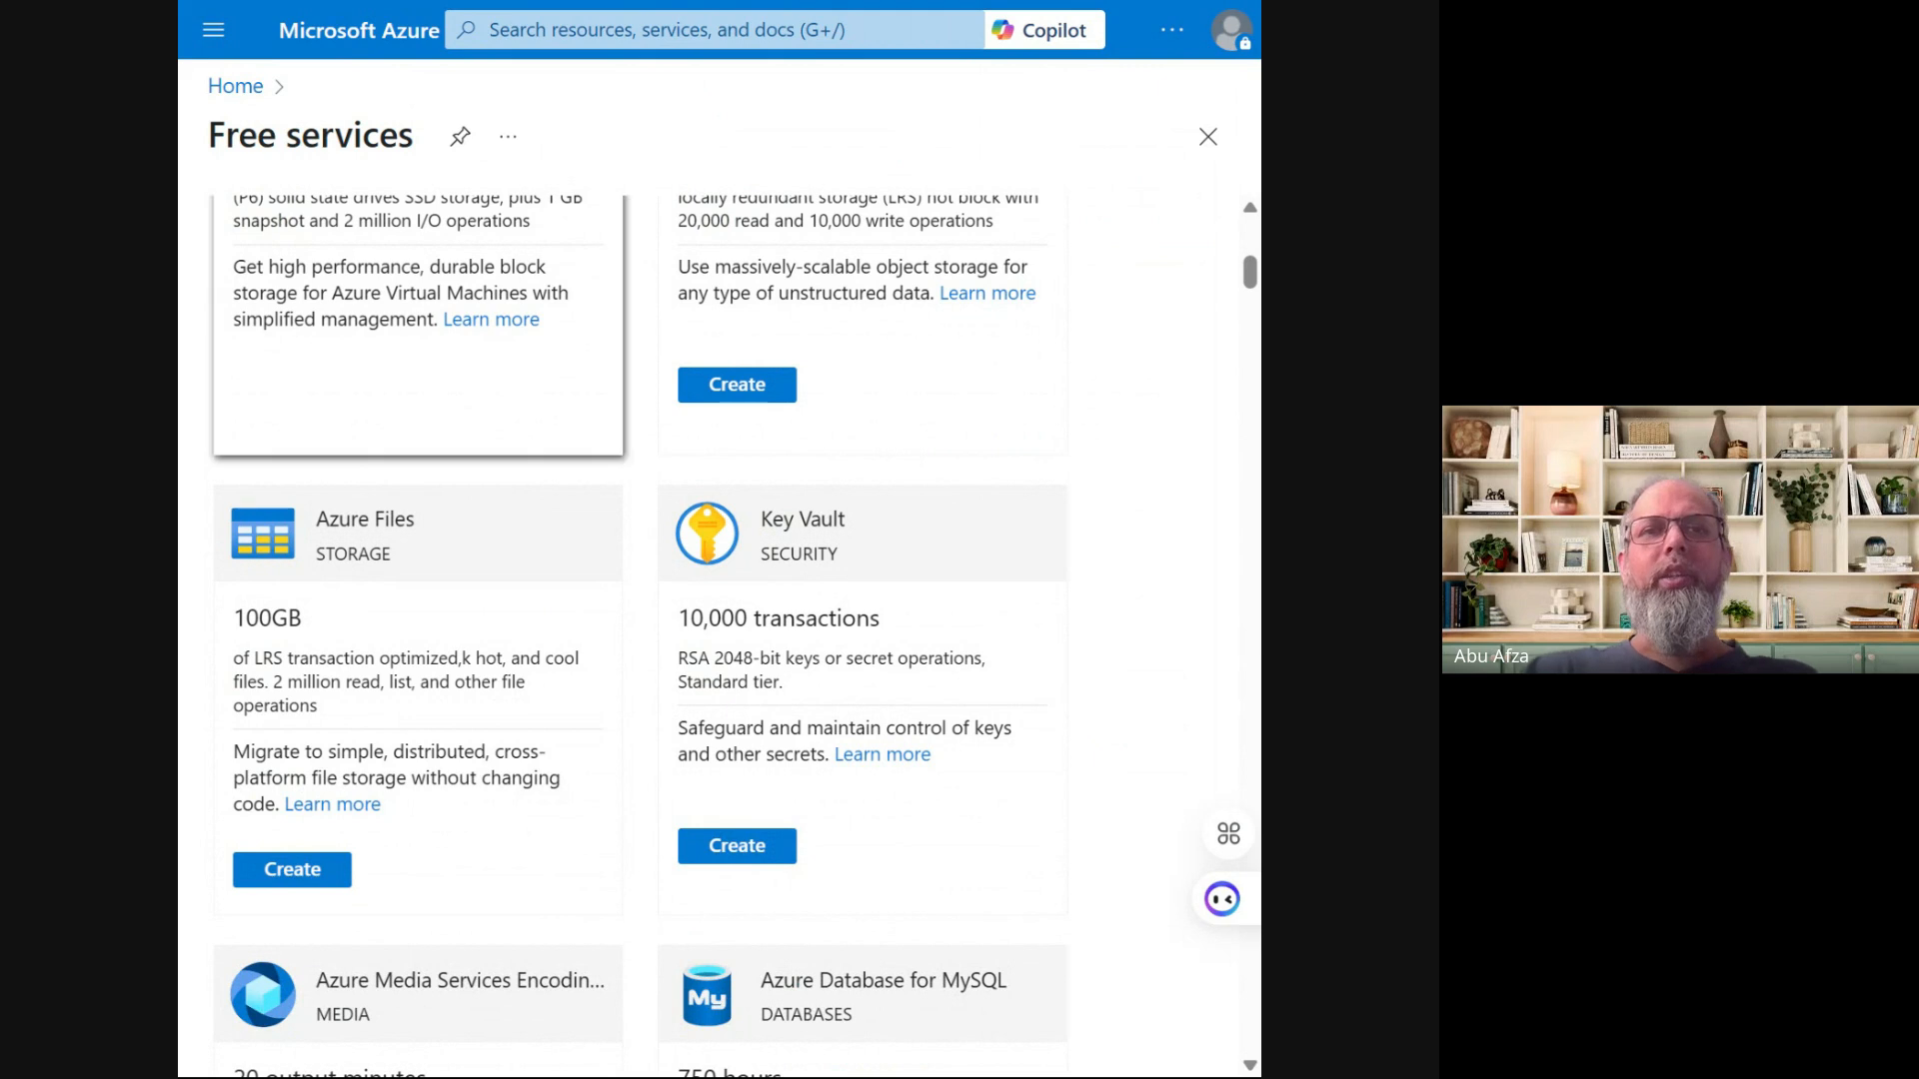
{"action": "scroll", "coordinate": [586, 379], "scroll_direction": "up", "scroll_amount": 4}
{"action": "scroll", "coordinate": [585, 378], "scroll_direction": "up", "scroll_amount": 2}
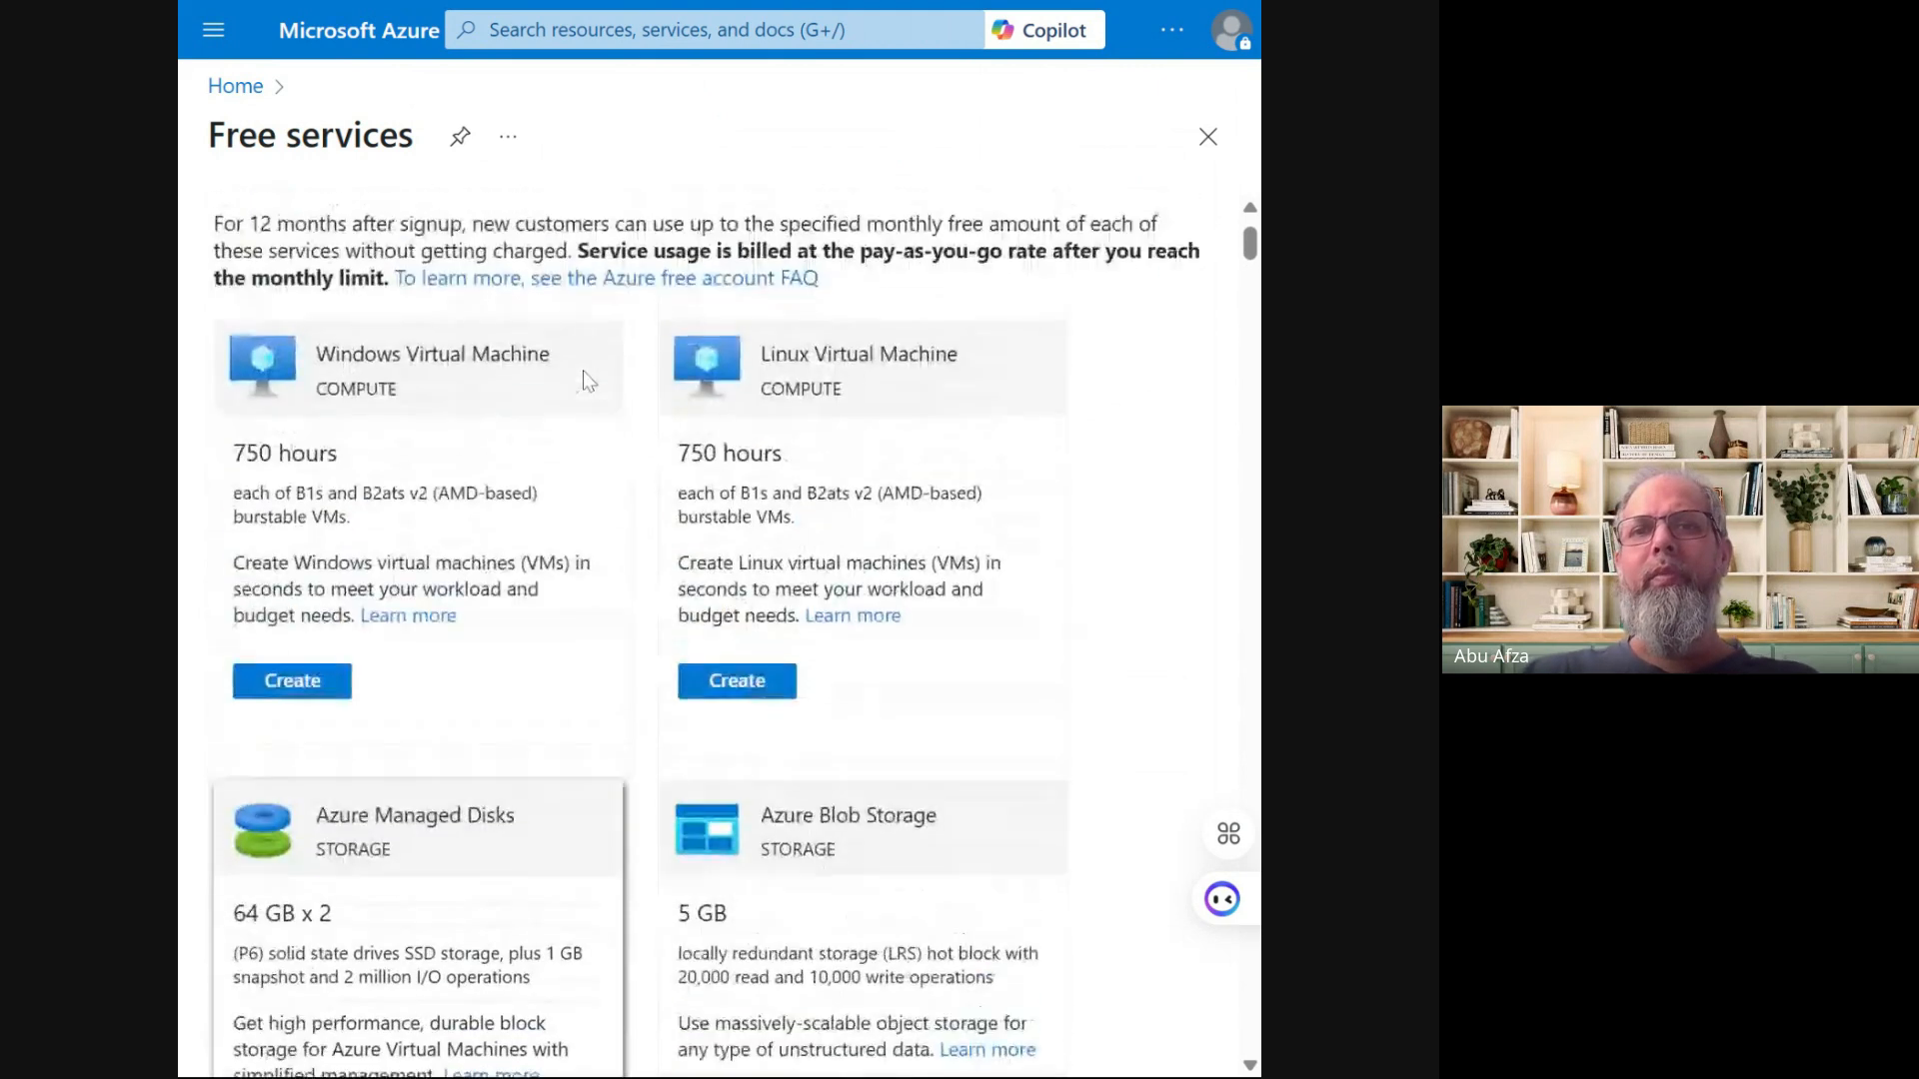
{"action": "scroll", "coordinate": [585, 378], "scroll_direction": "down", "scroll_amount": 4}
{"action": "scroll", "coordinate": [790, 416], "scroll_direction": "down", "scroll_amount": 2}
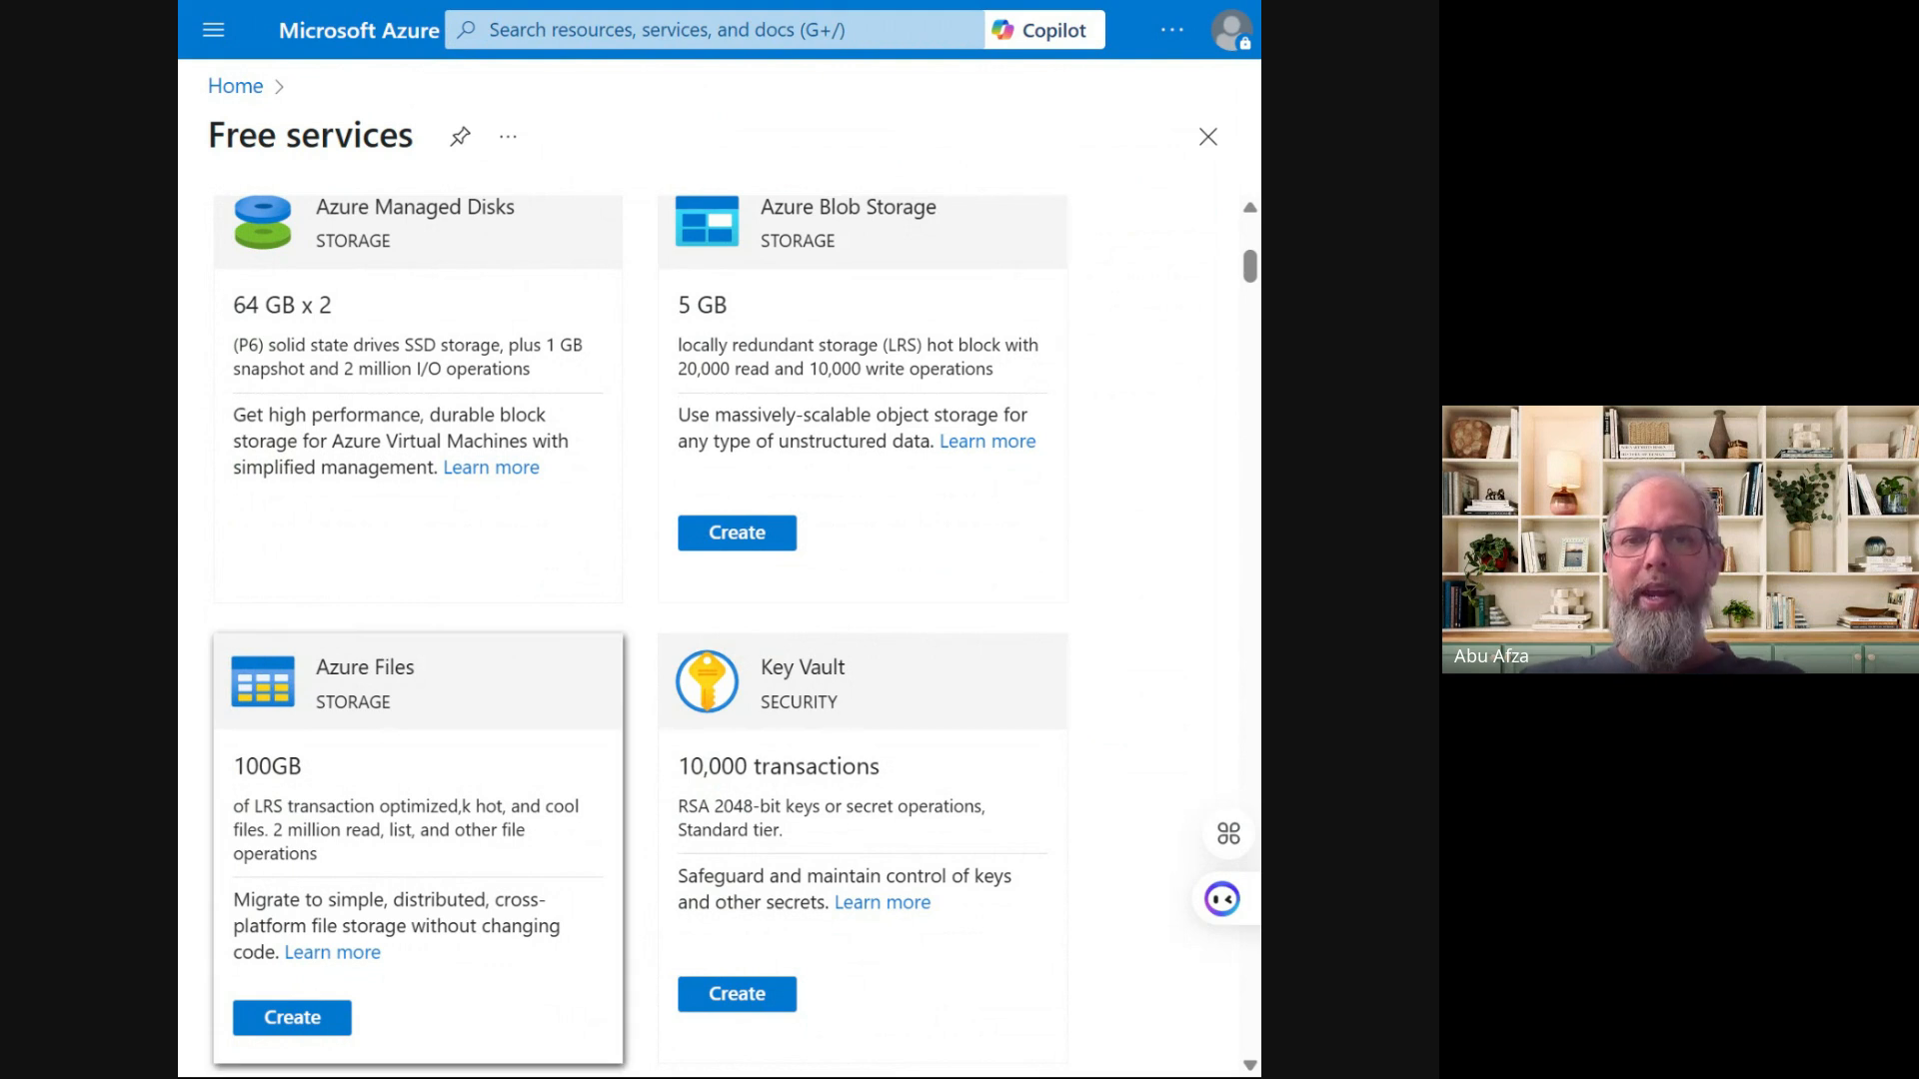
{"action": "scroll", "coordinate": [362, 779], "scroll_direction": "down", "scroll_amount": 3}
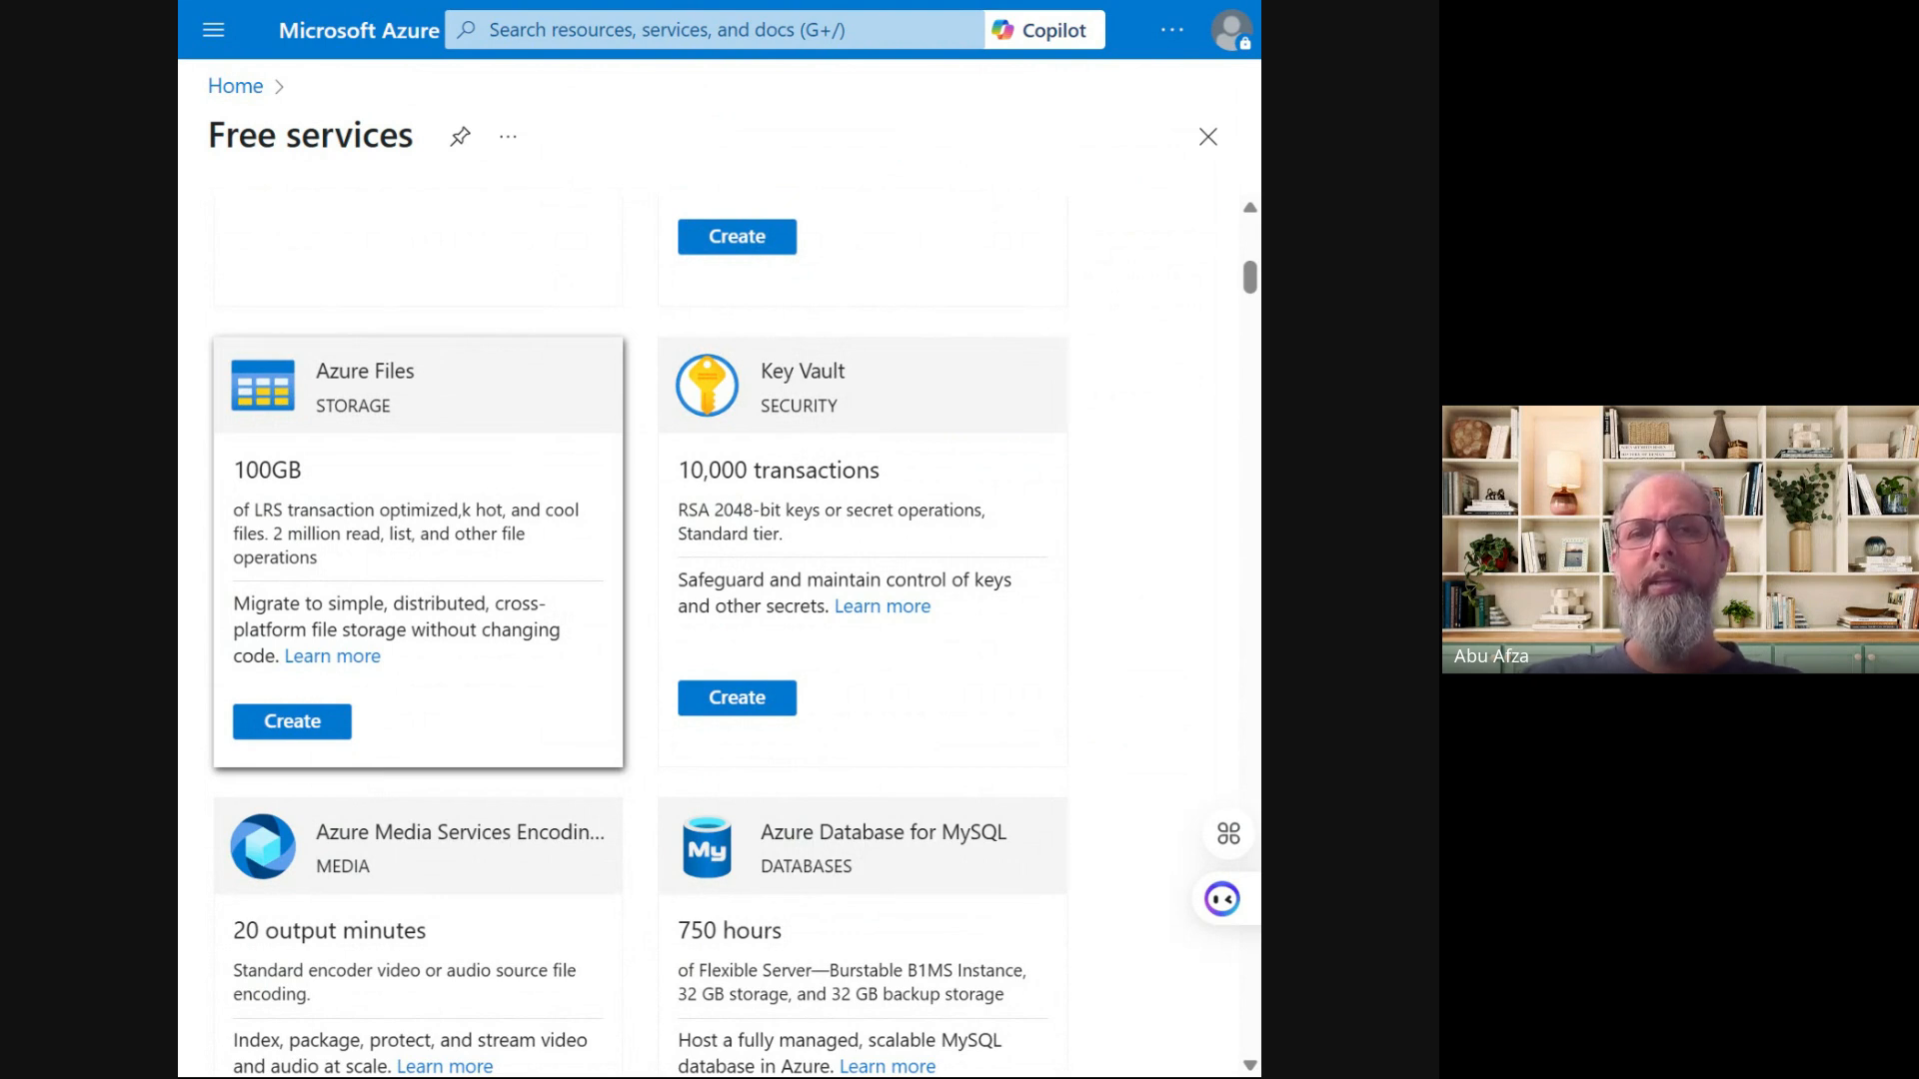
{"action": "scroll", "coordinate": [377, 480], "scroll_direction": "up", "scroll_amount": 5}
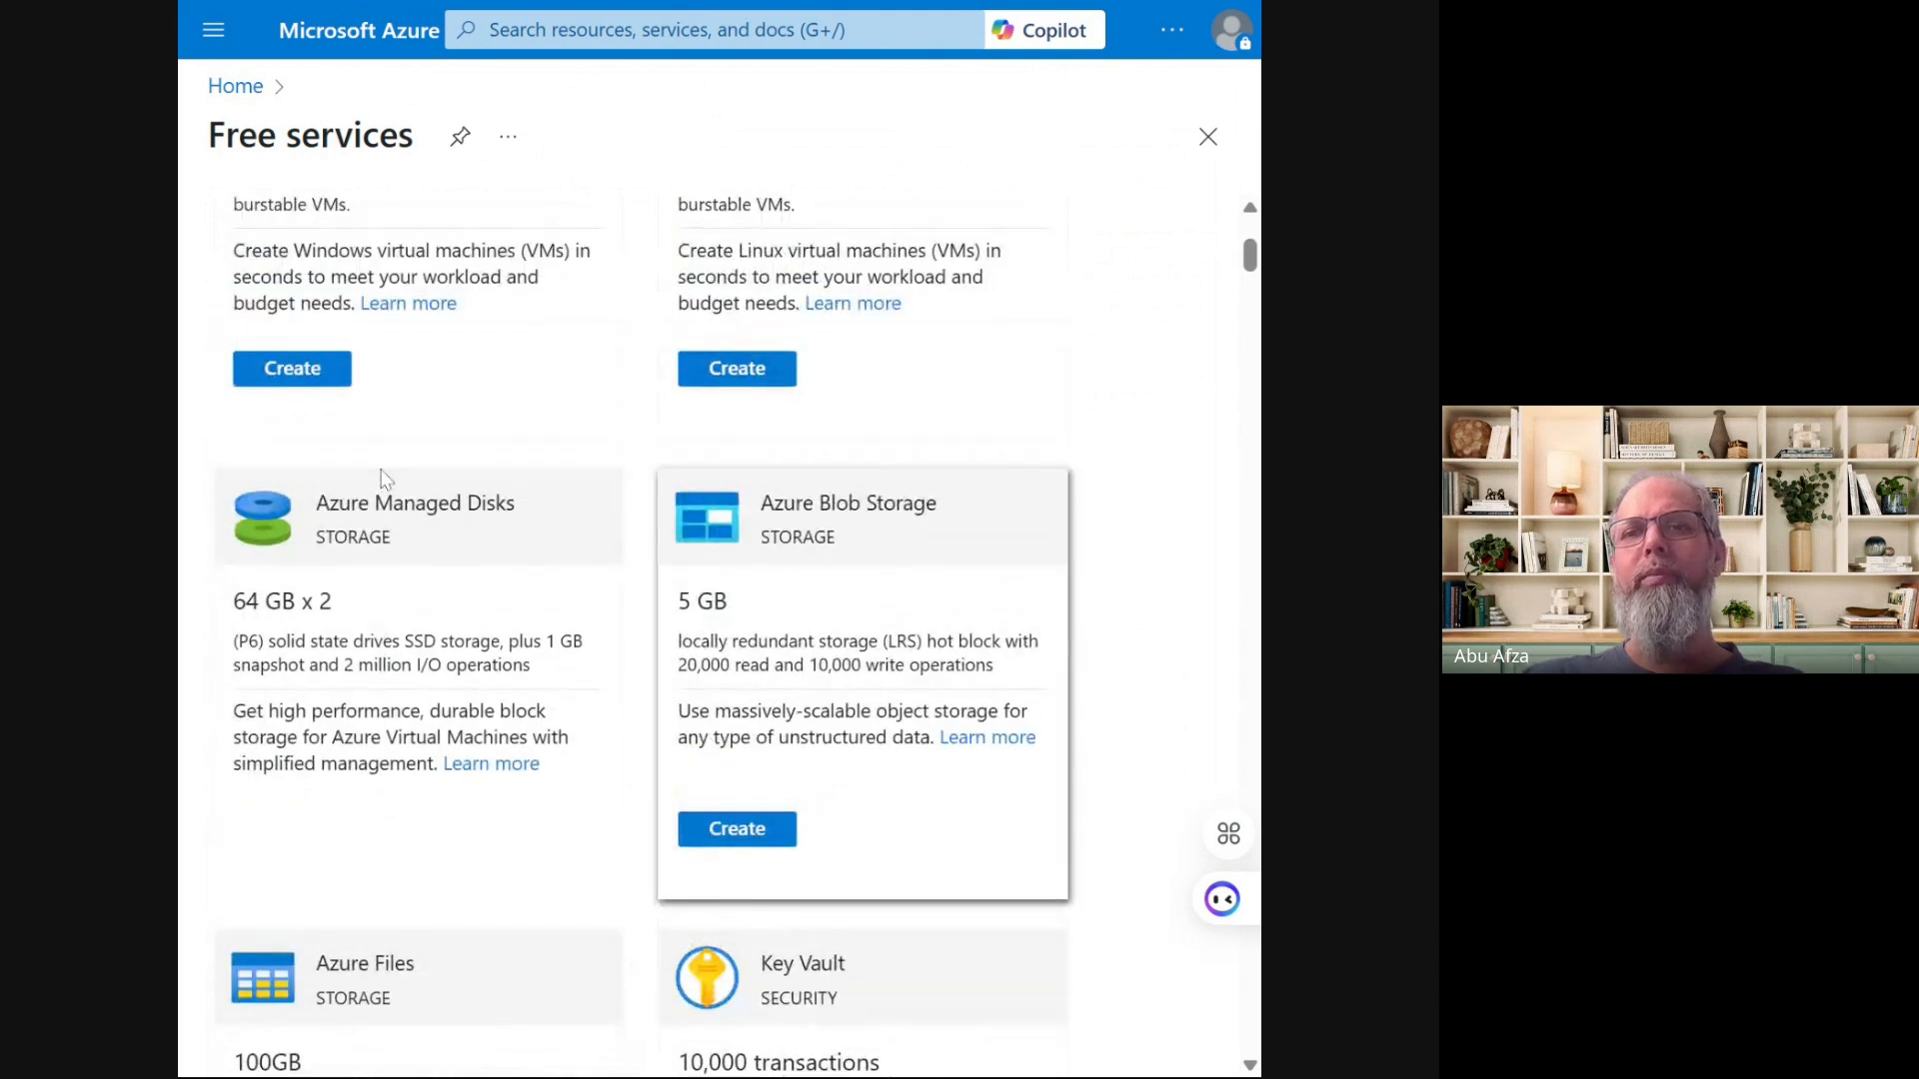
{"action": "scroll", "coordinate": [734, 565], "scroll_direction": "down", "scroll_amount": 2}
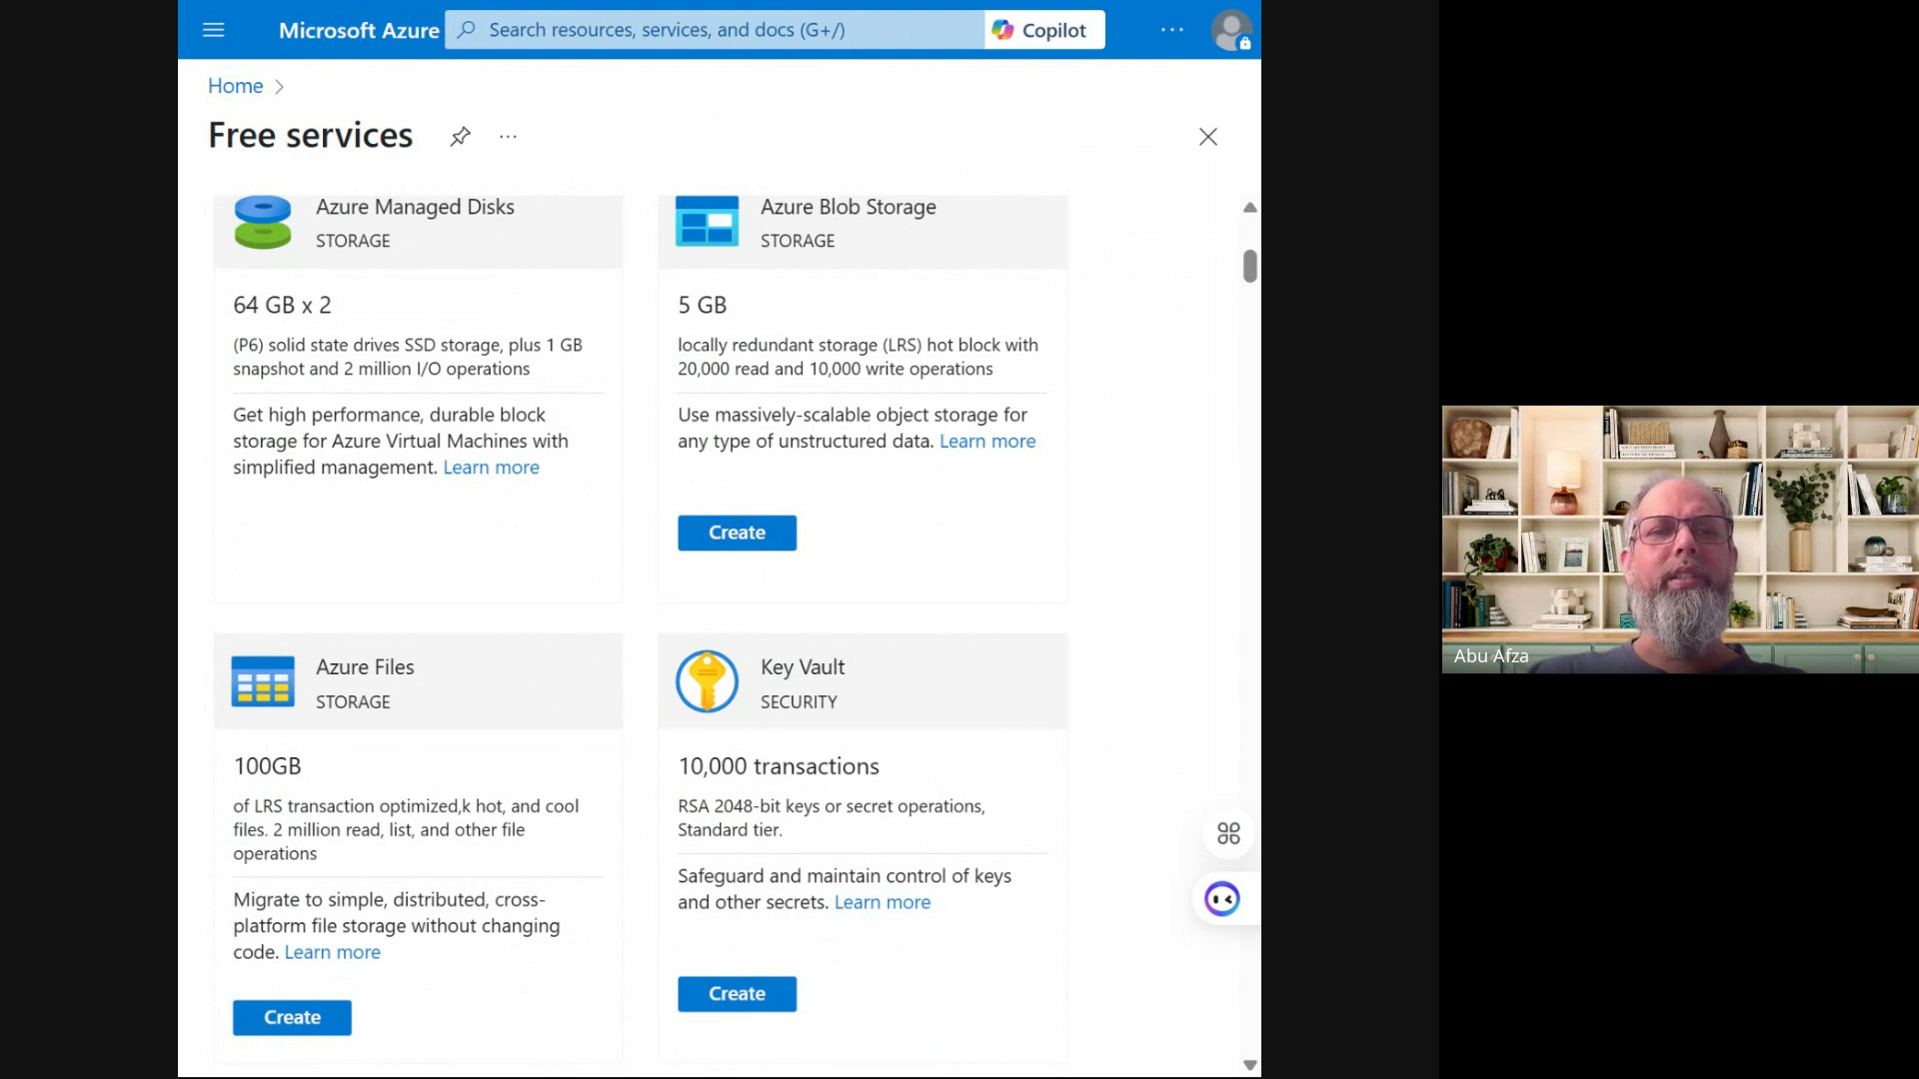
{"action": "scroll", "coordinate": [388, 410], "scroll_direction": "up", "scroll_amount": 3}
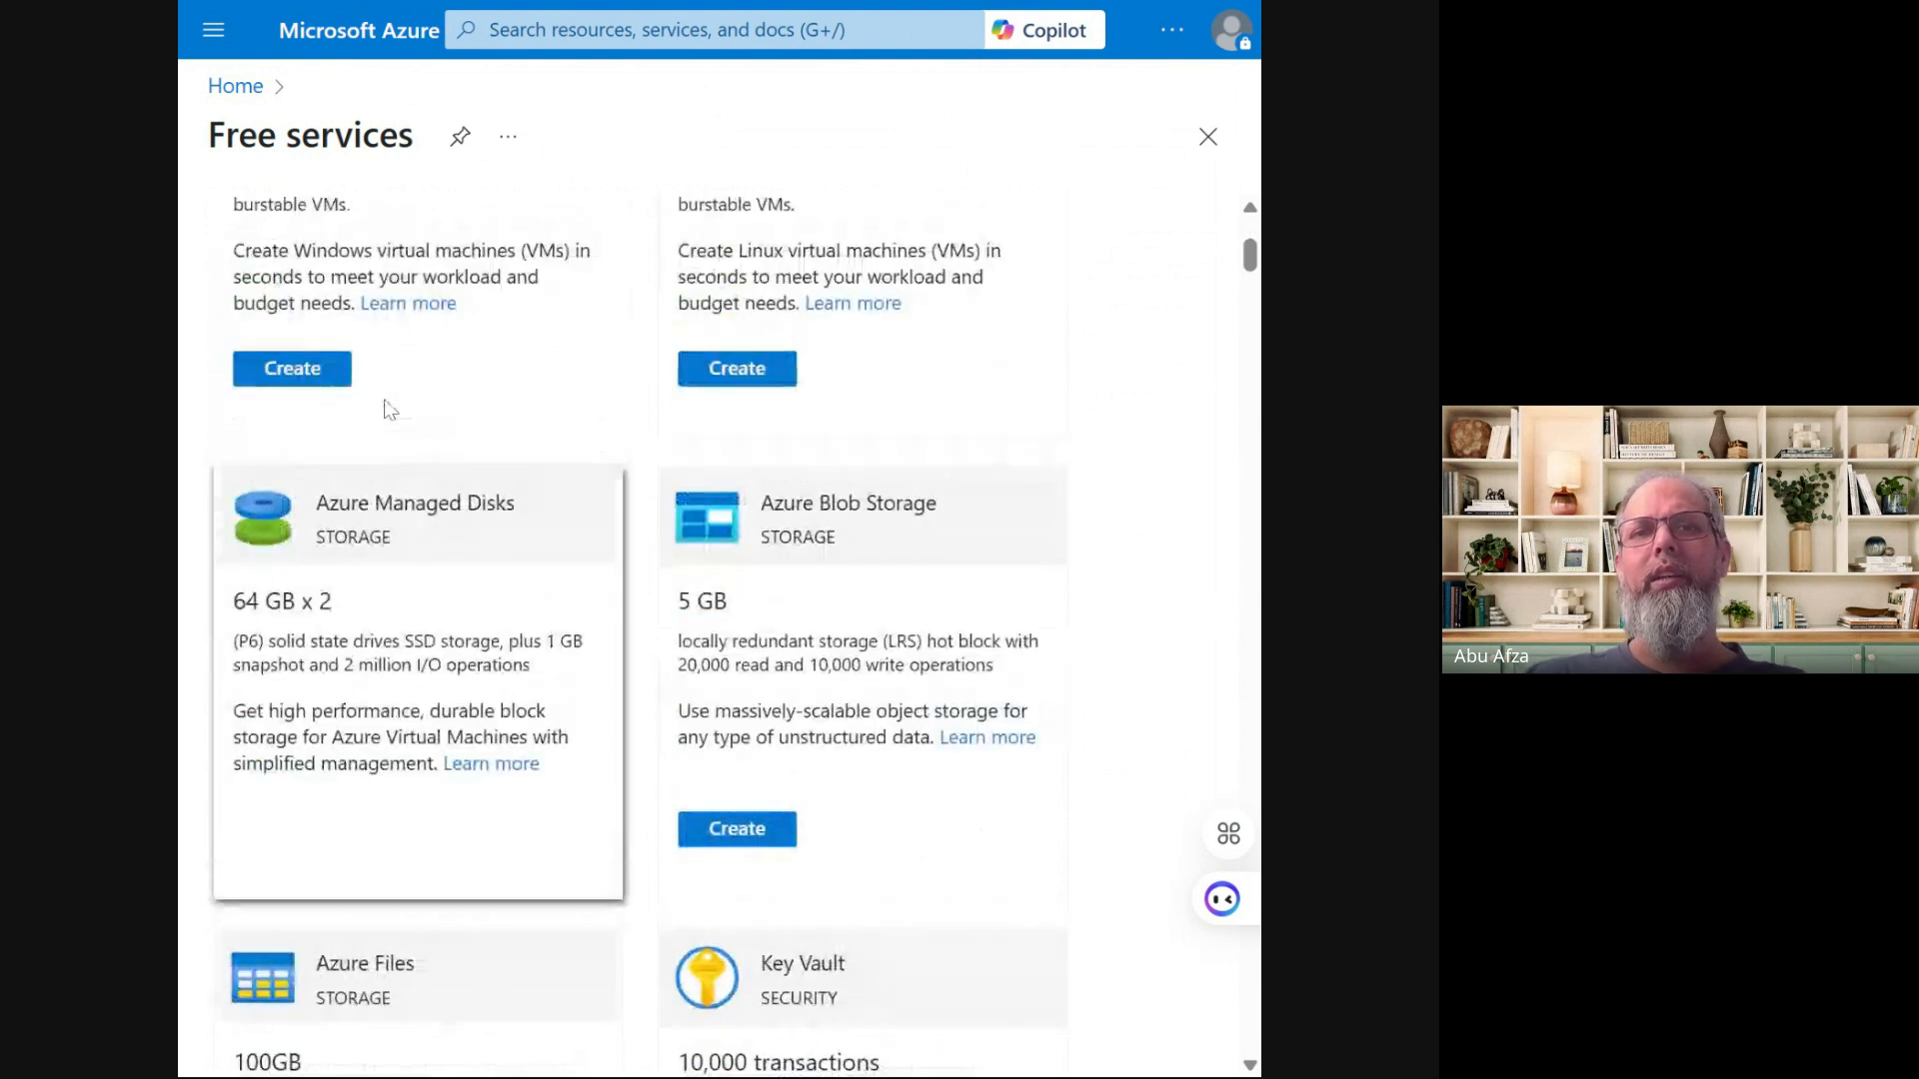
{"action": "scroll", "coordinate": [388, 409], "scroll_direction": "down", "scroll_amount": 7}
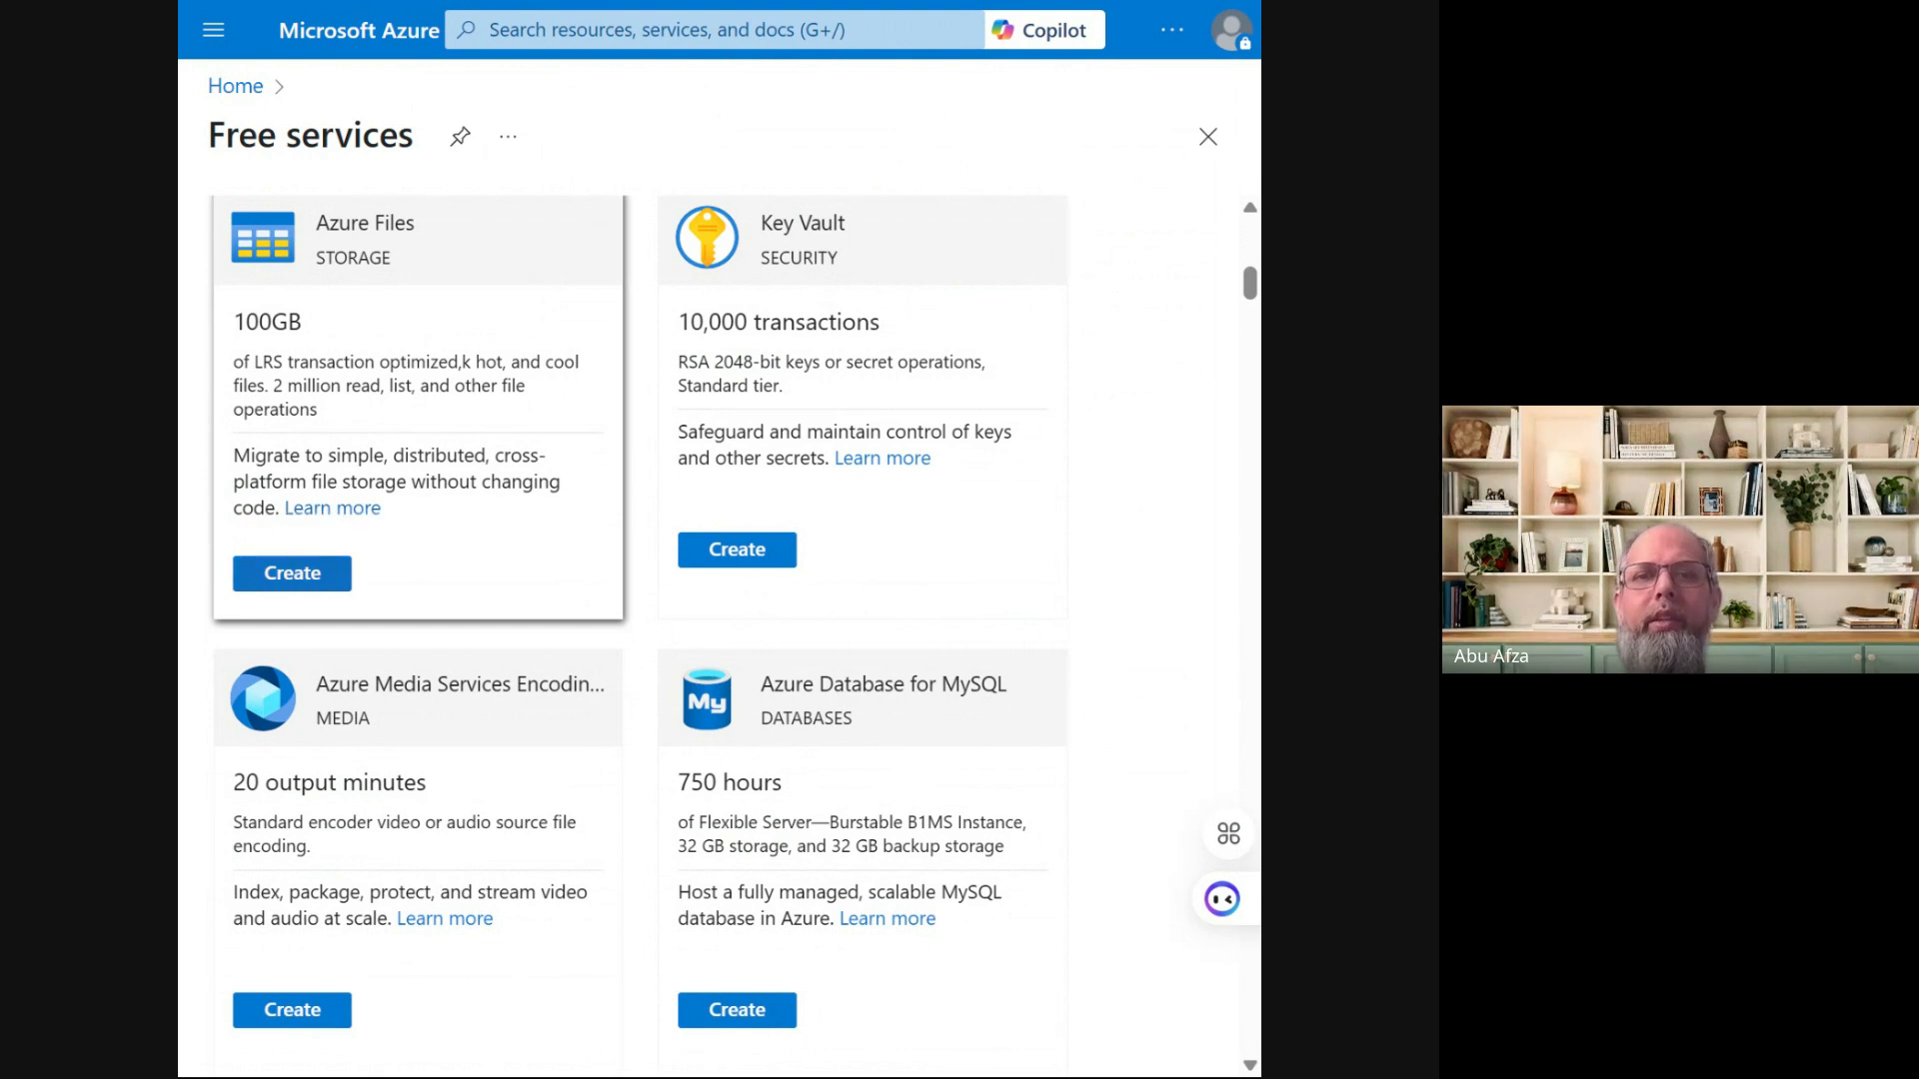
Start a storage account from the Azure Files free offer, keeping the Azure for Students subscription
{"action": "left_click", "coordinate": [299, 573]}
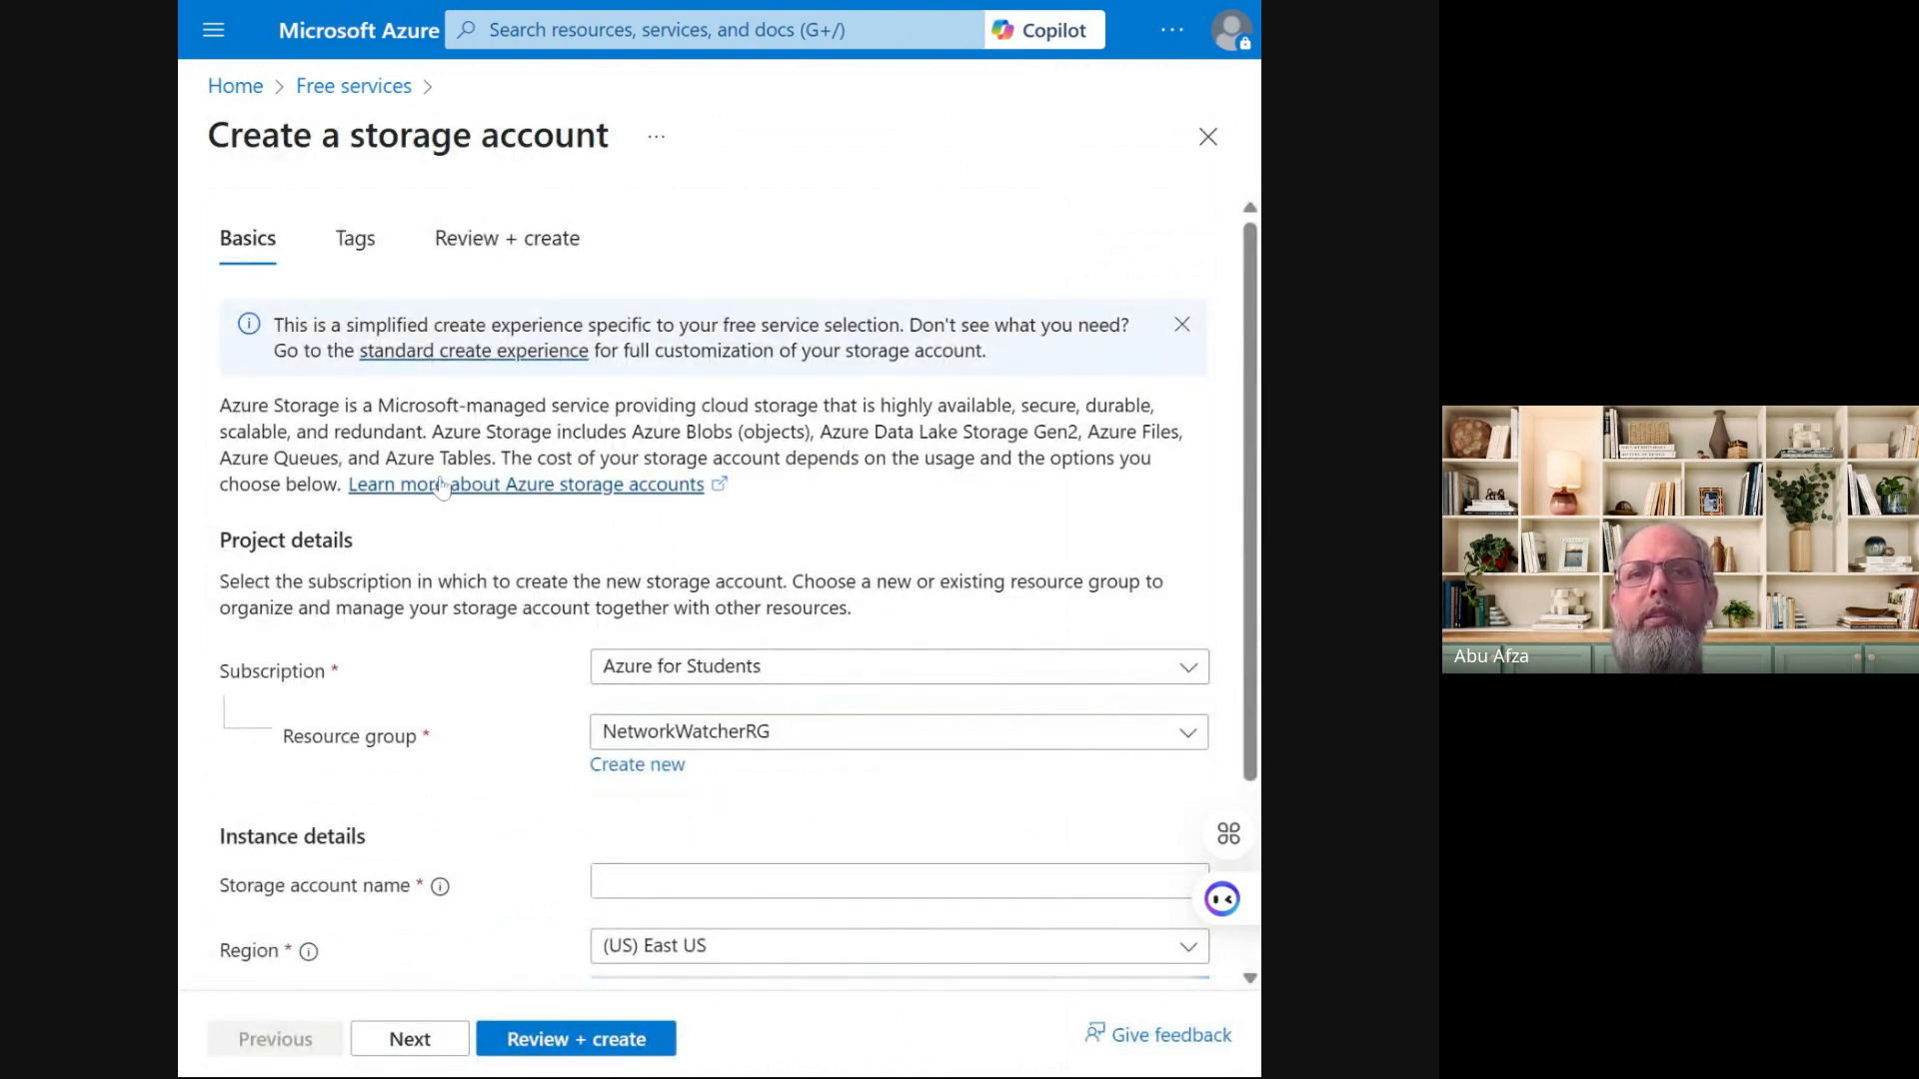
{"action": "scroll", "coordinate": [442, 487], "scroll_direction": "down", "scroll_amount": 3}
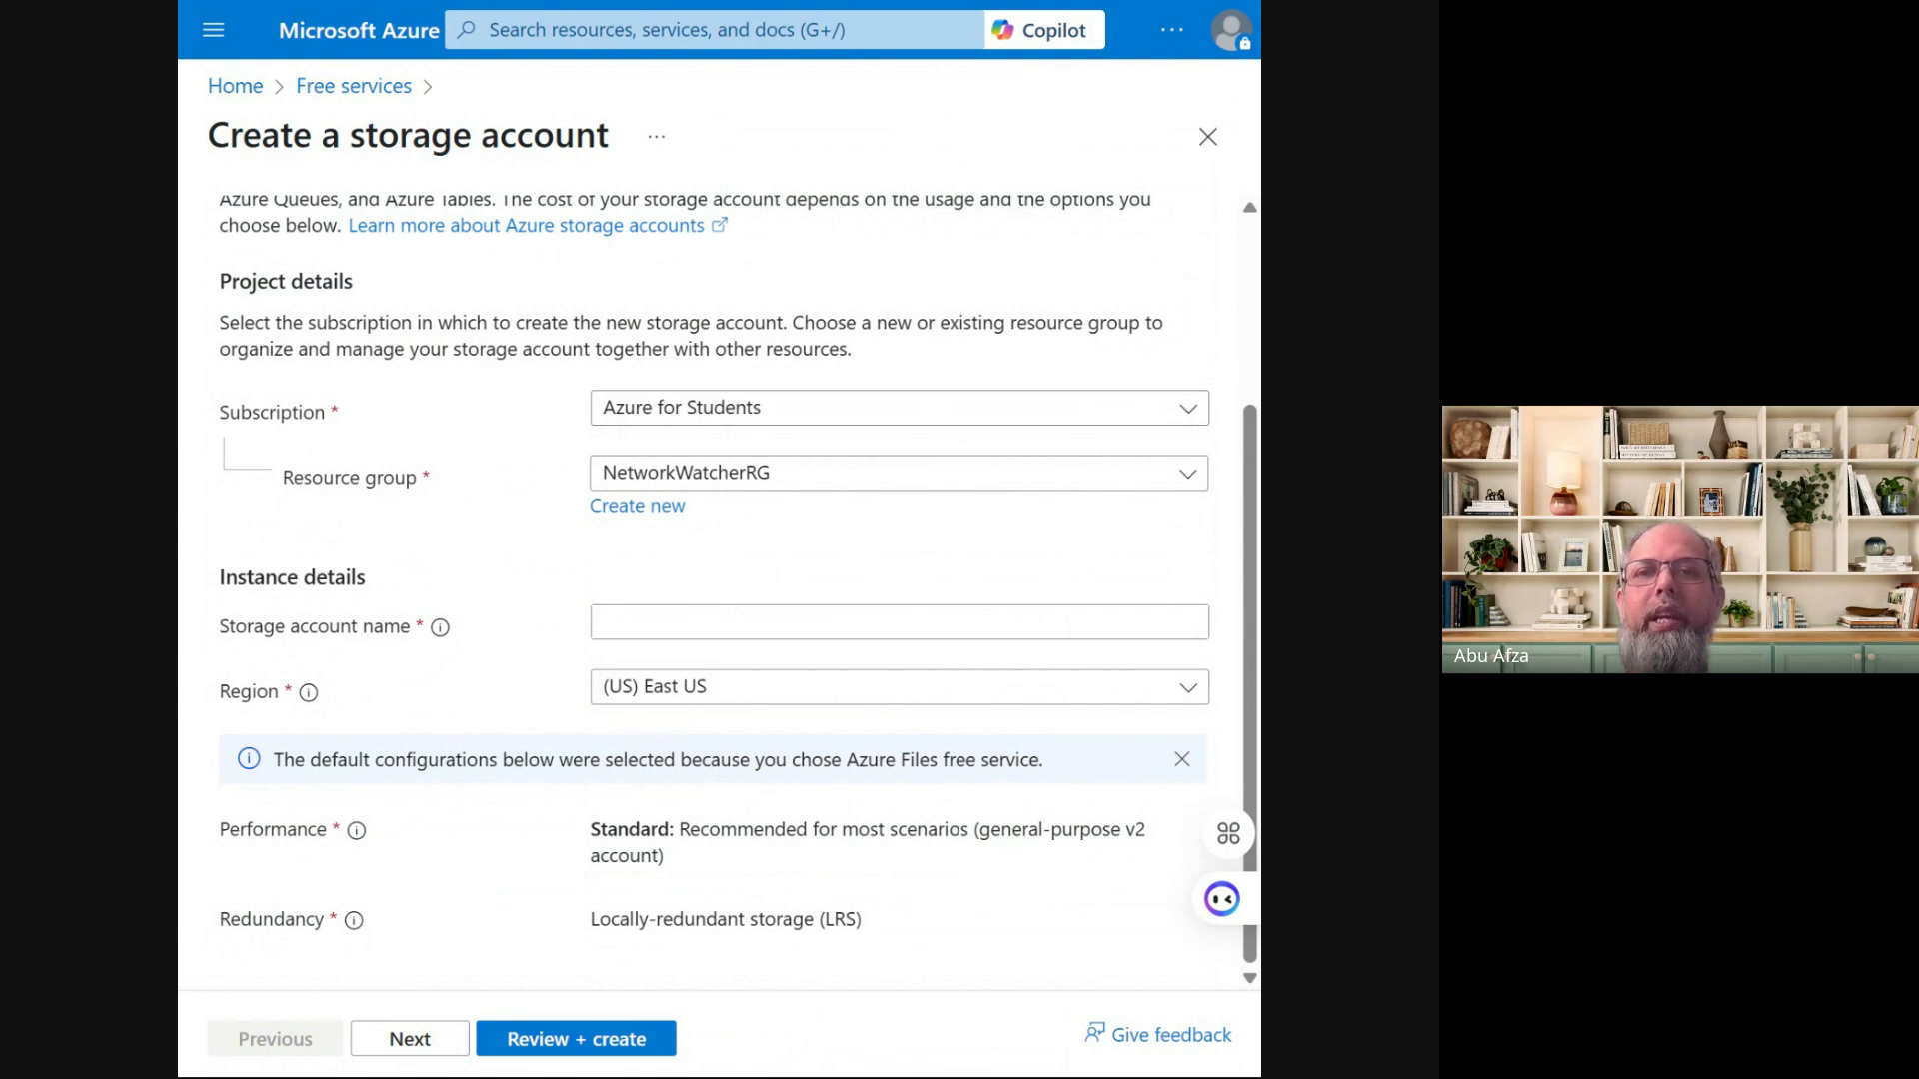
{"action": "left_click", "coordinate": [953, 418]}
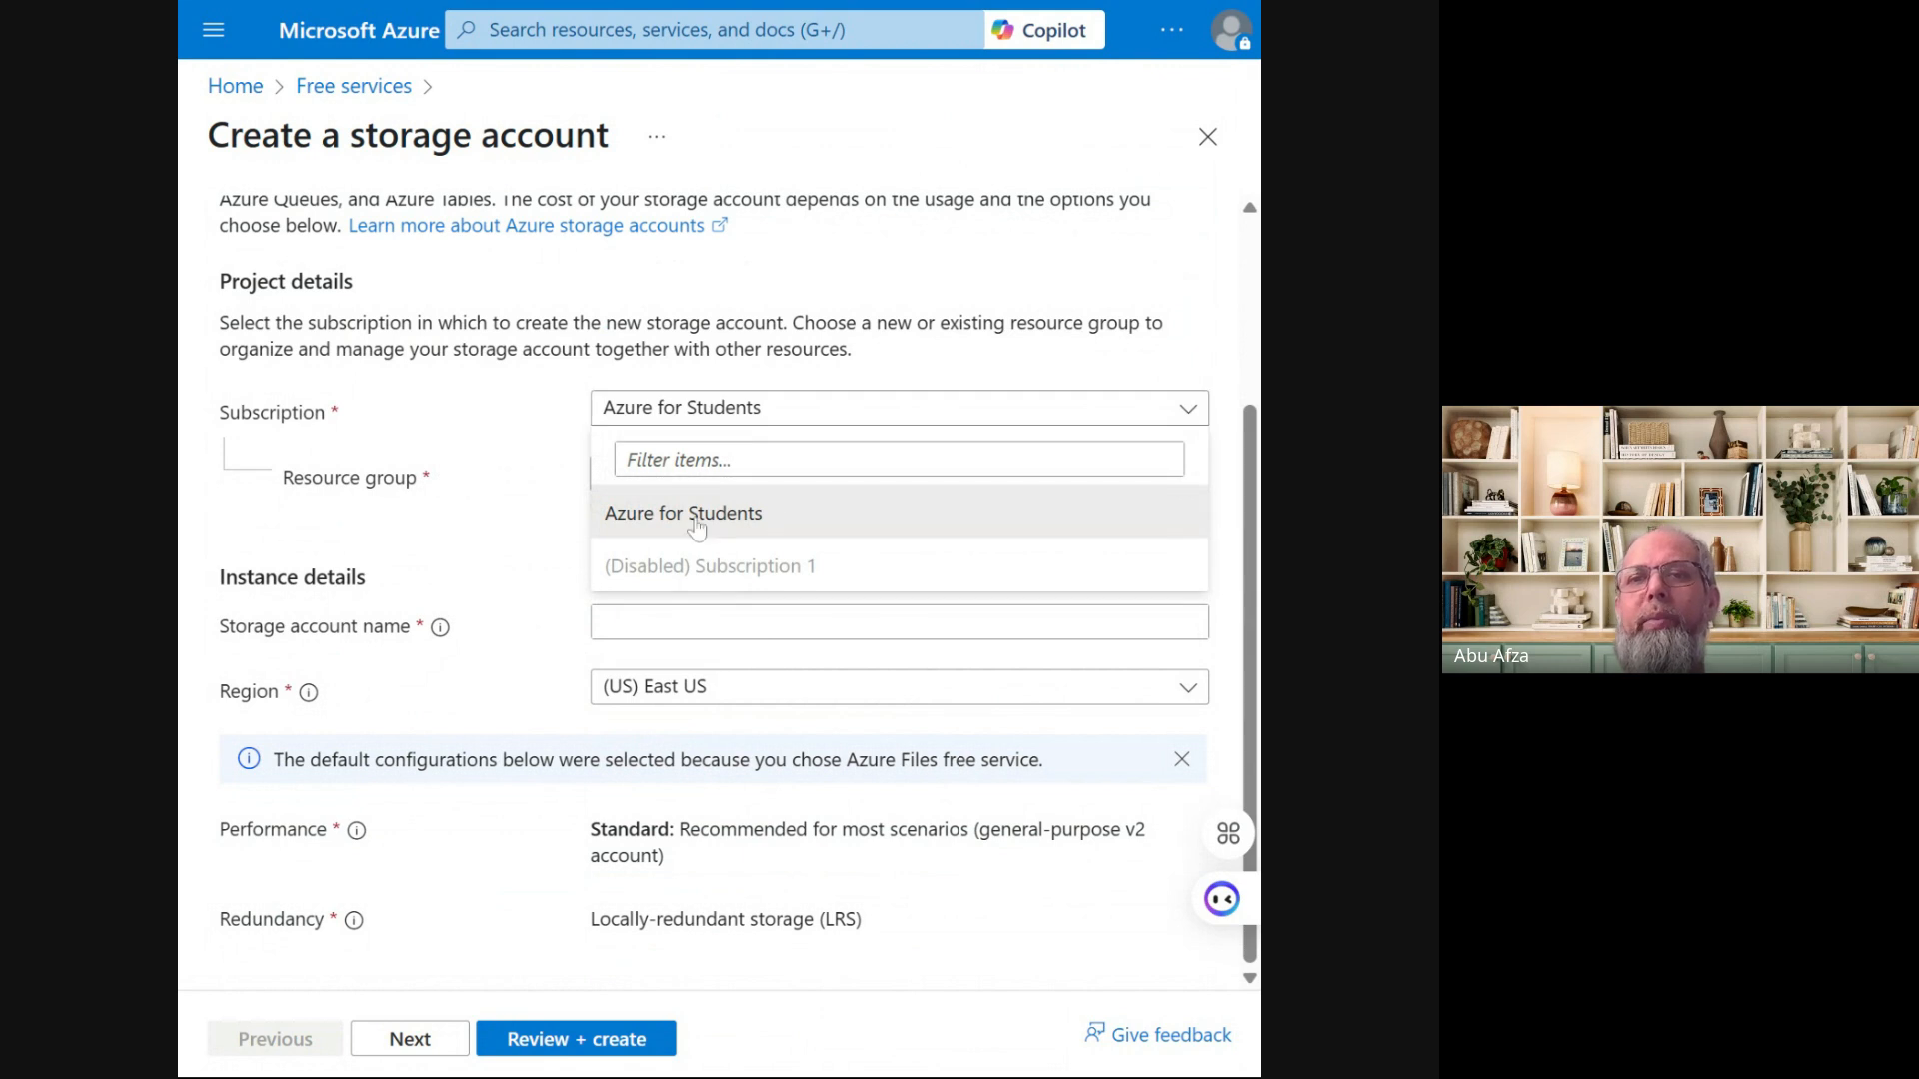
{"action": "left_click", "coordinate": [590, 409]}
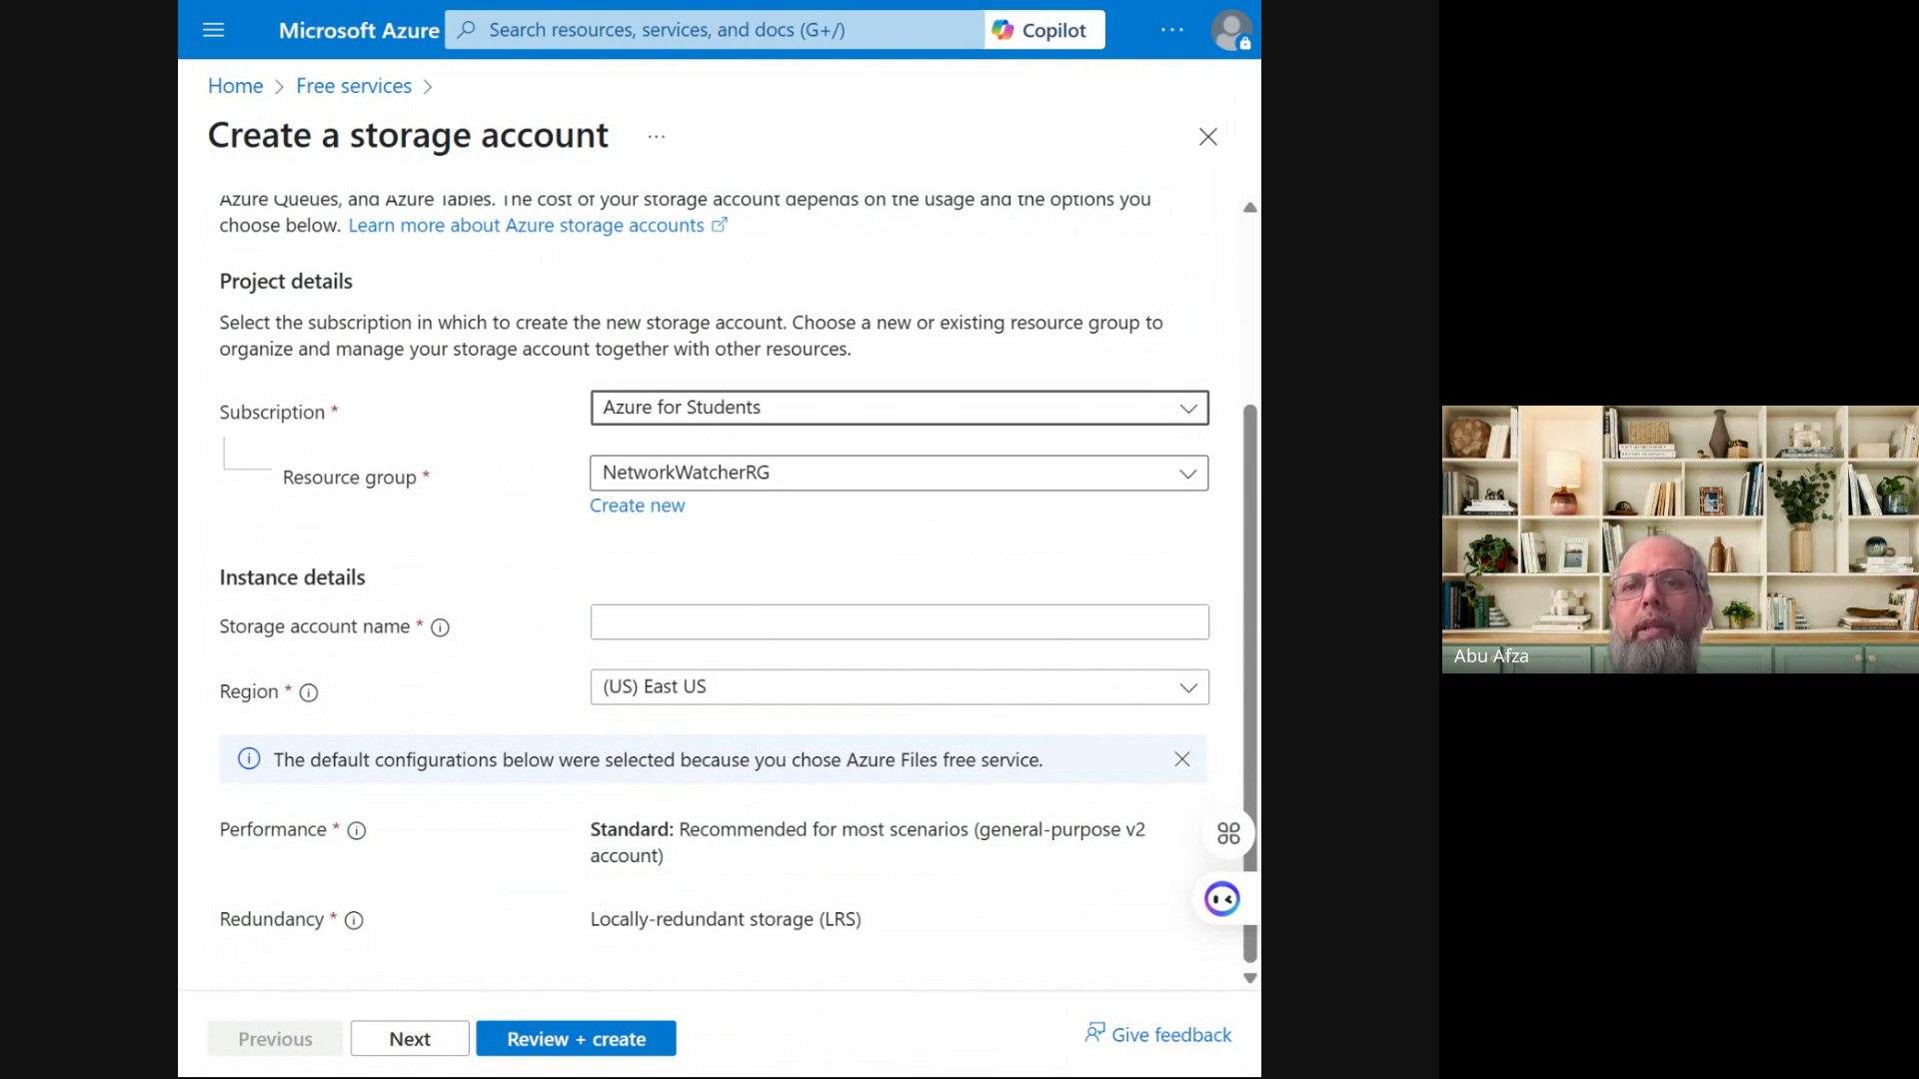
Create a new resource group named StorageAcc in place of NetworkWatcherRG
{"action": "left_click", "coordinate": [669, 524]}
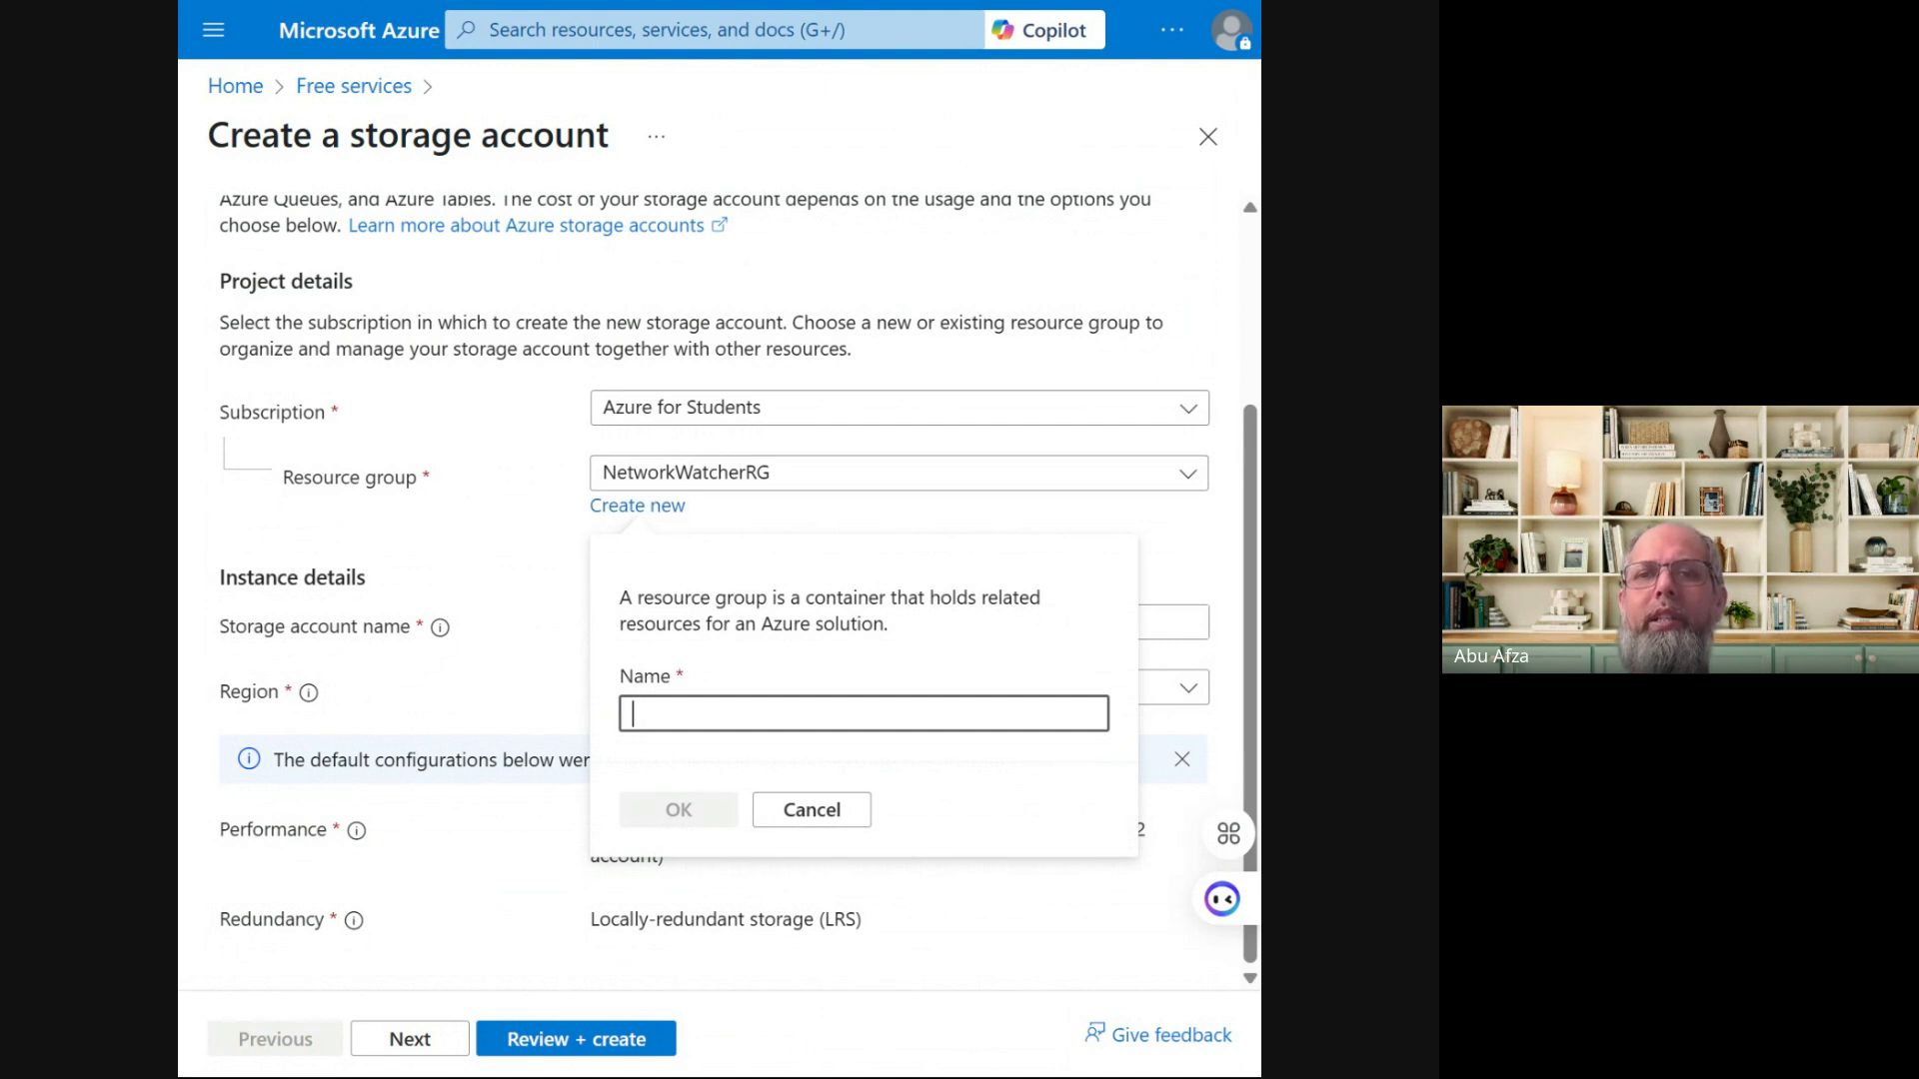
{"action": "type", "text": "S"}
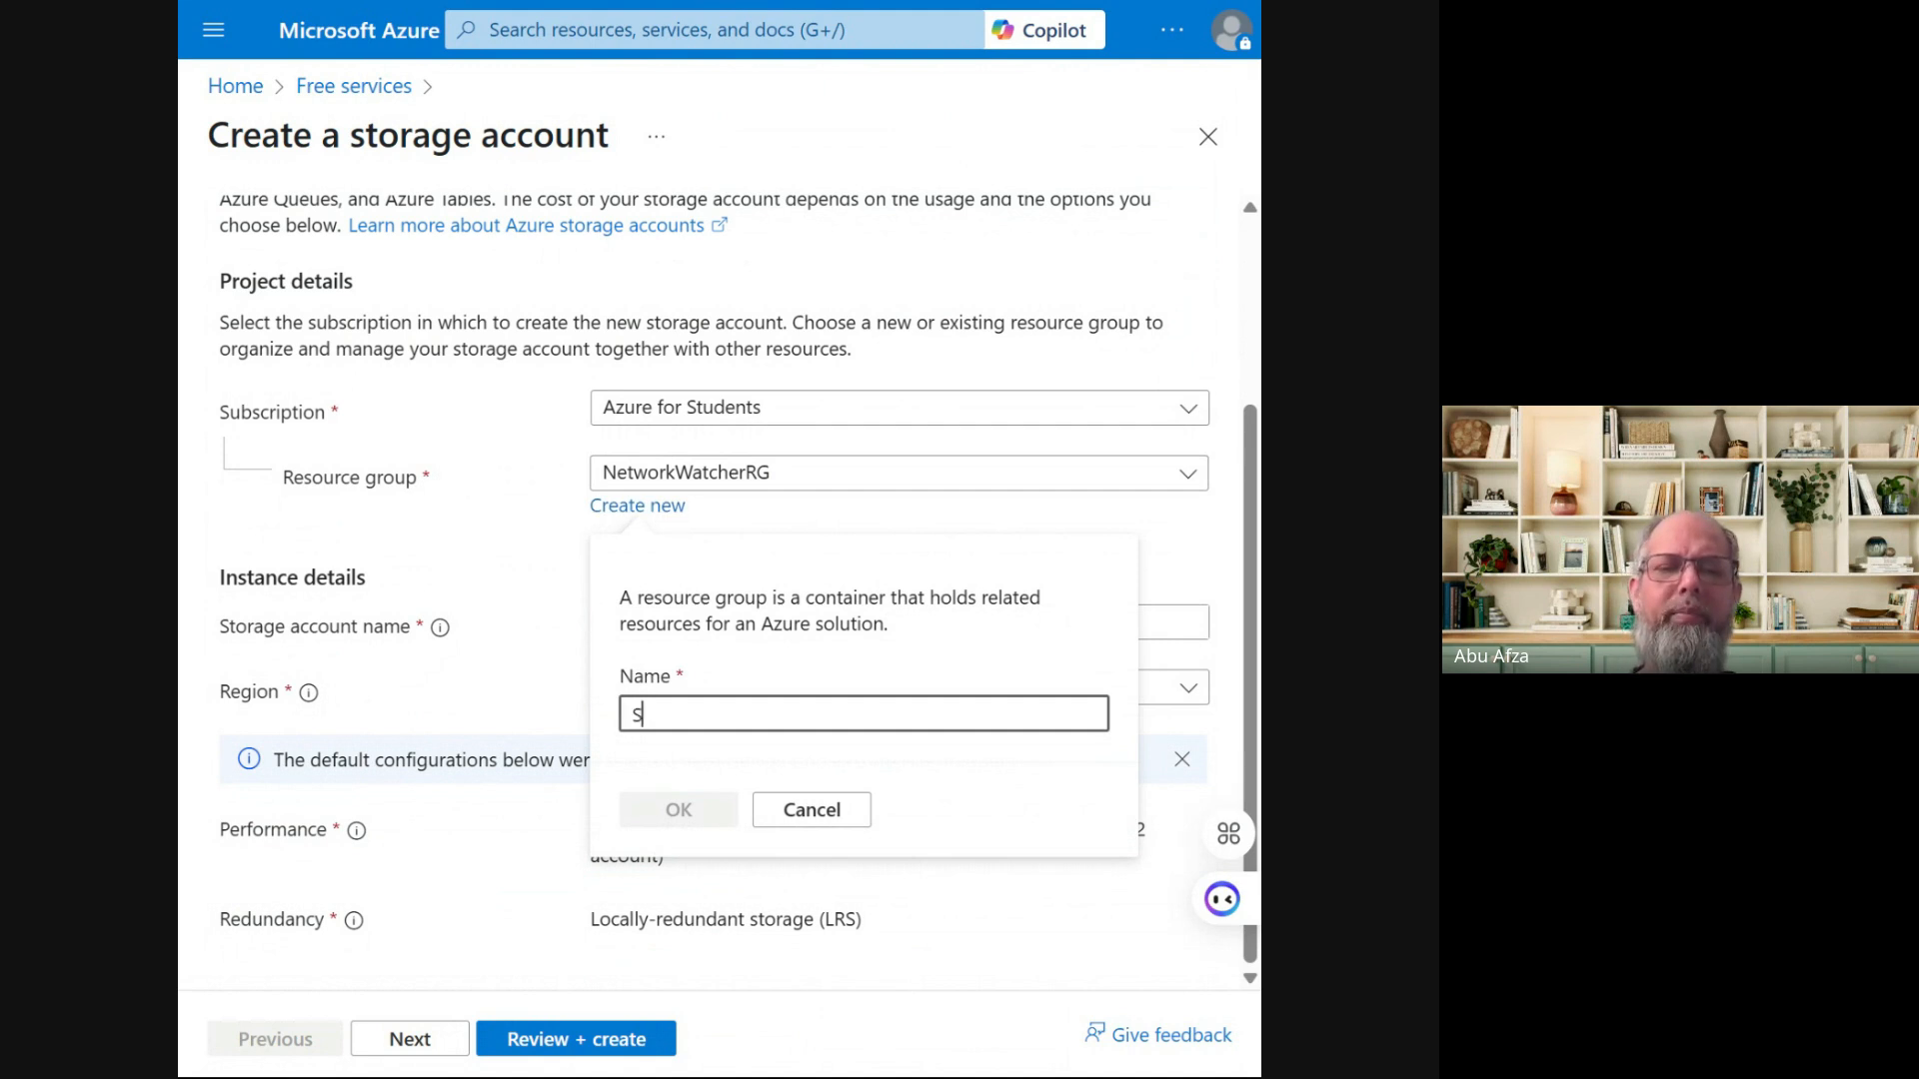
{"action": "type", "text": "torageAcc"}
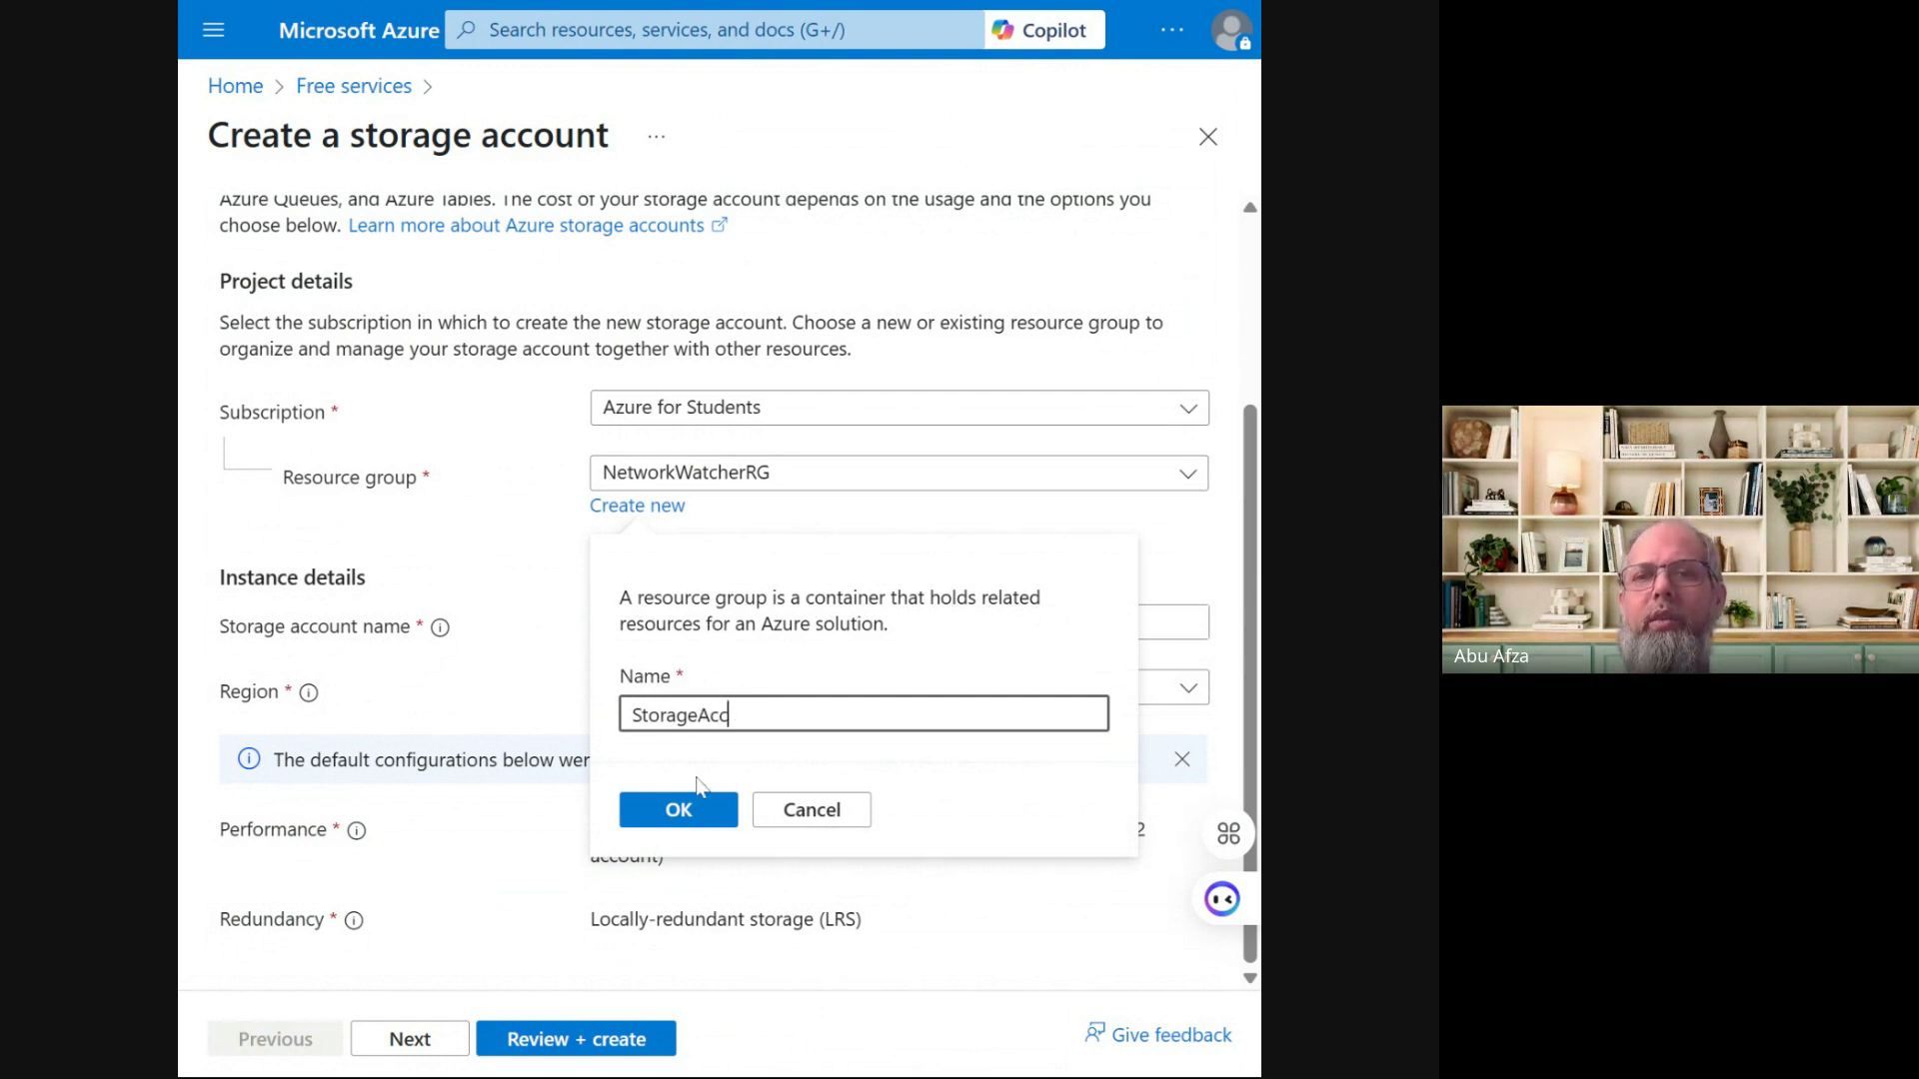
{"action": "left_click", "coordinate": [697, 828]}
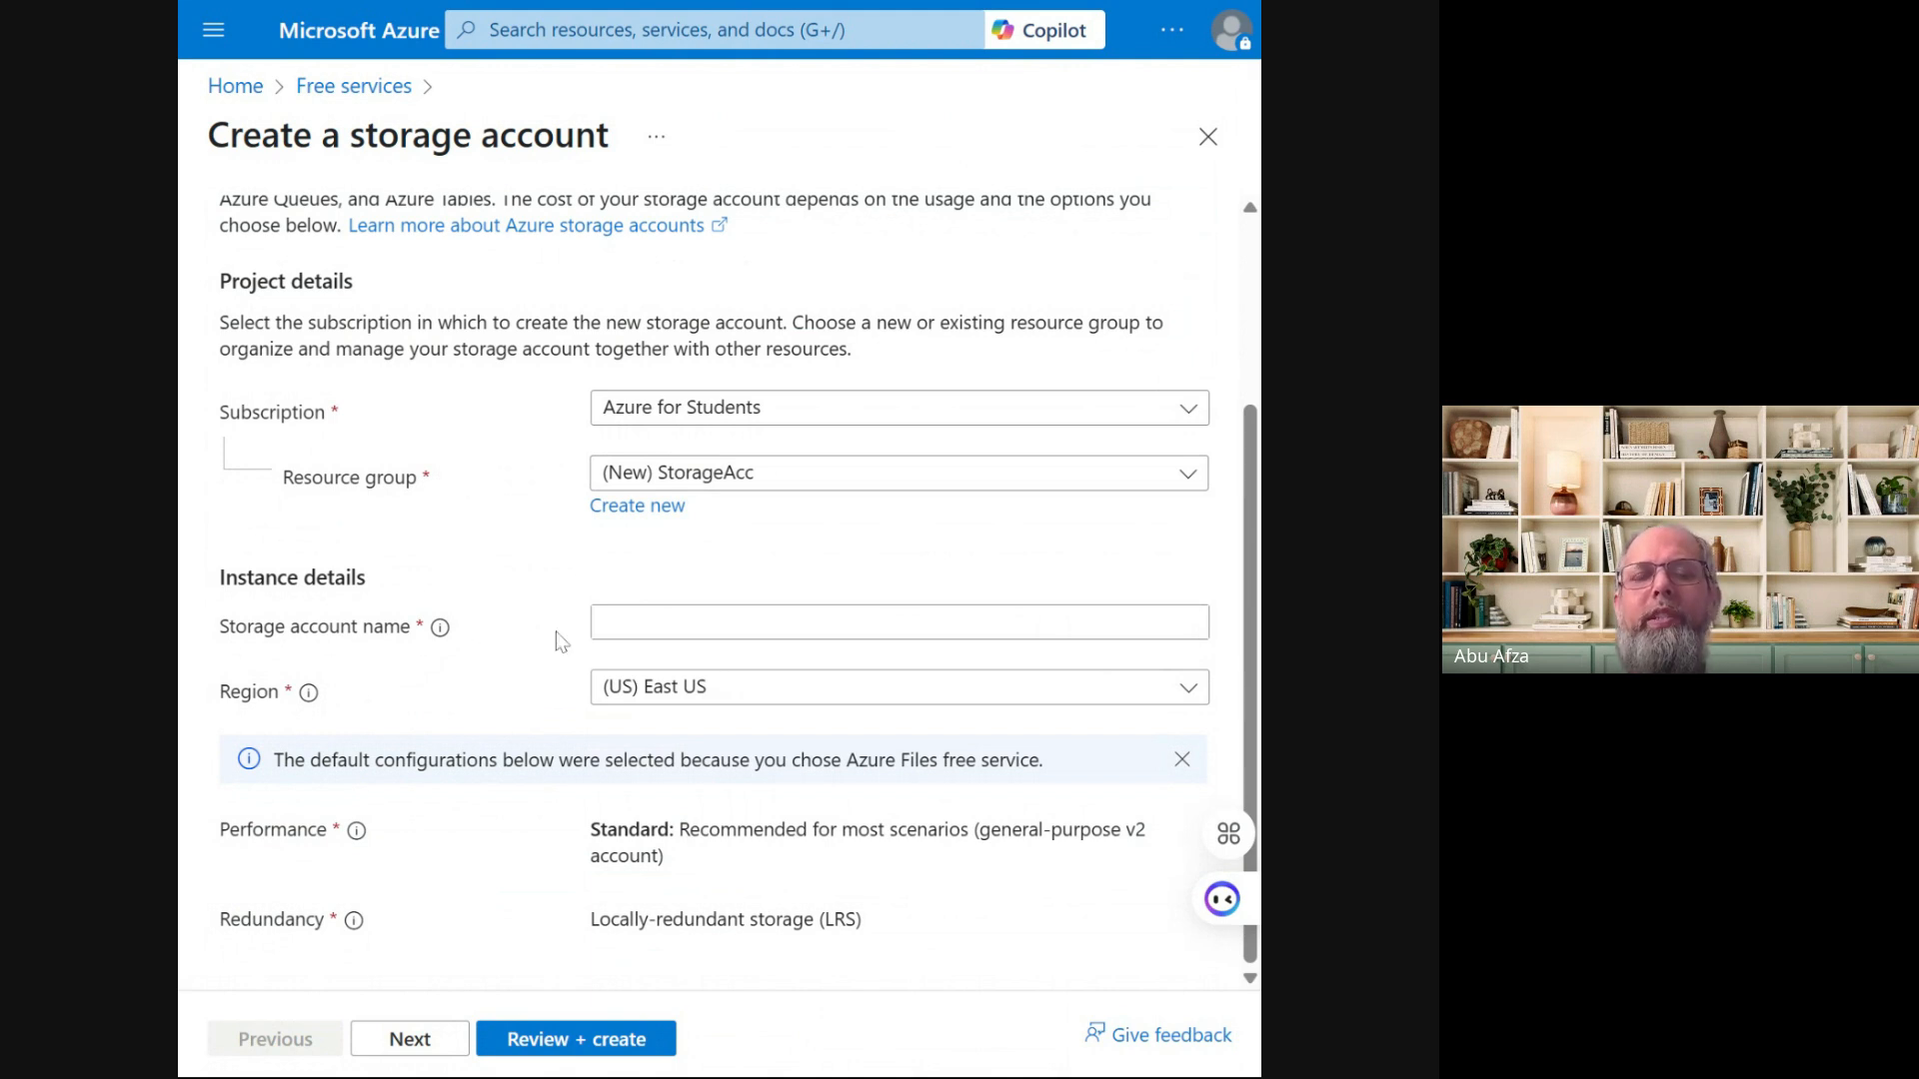
Enter a storage account name and correct its uppercase letters to 'saccount1'
{"action": "left_click", "coordinate": [598, 630]}
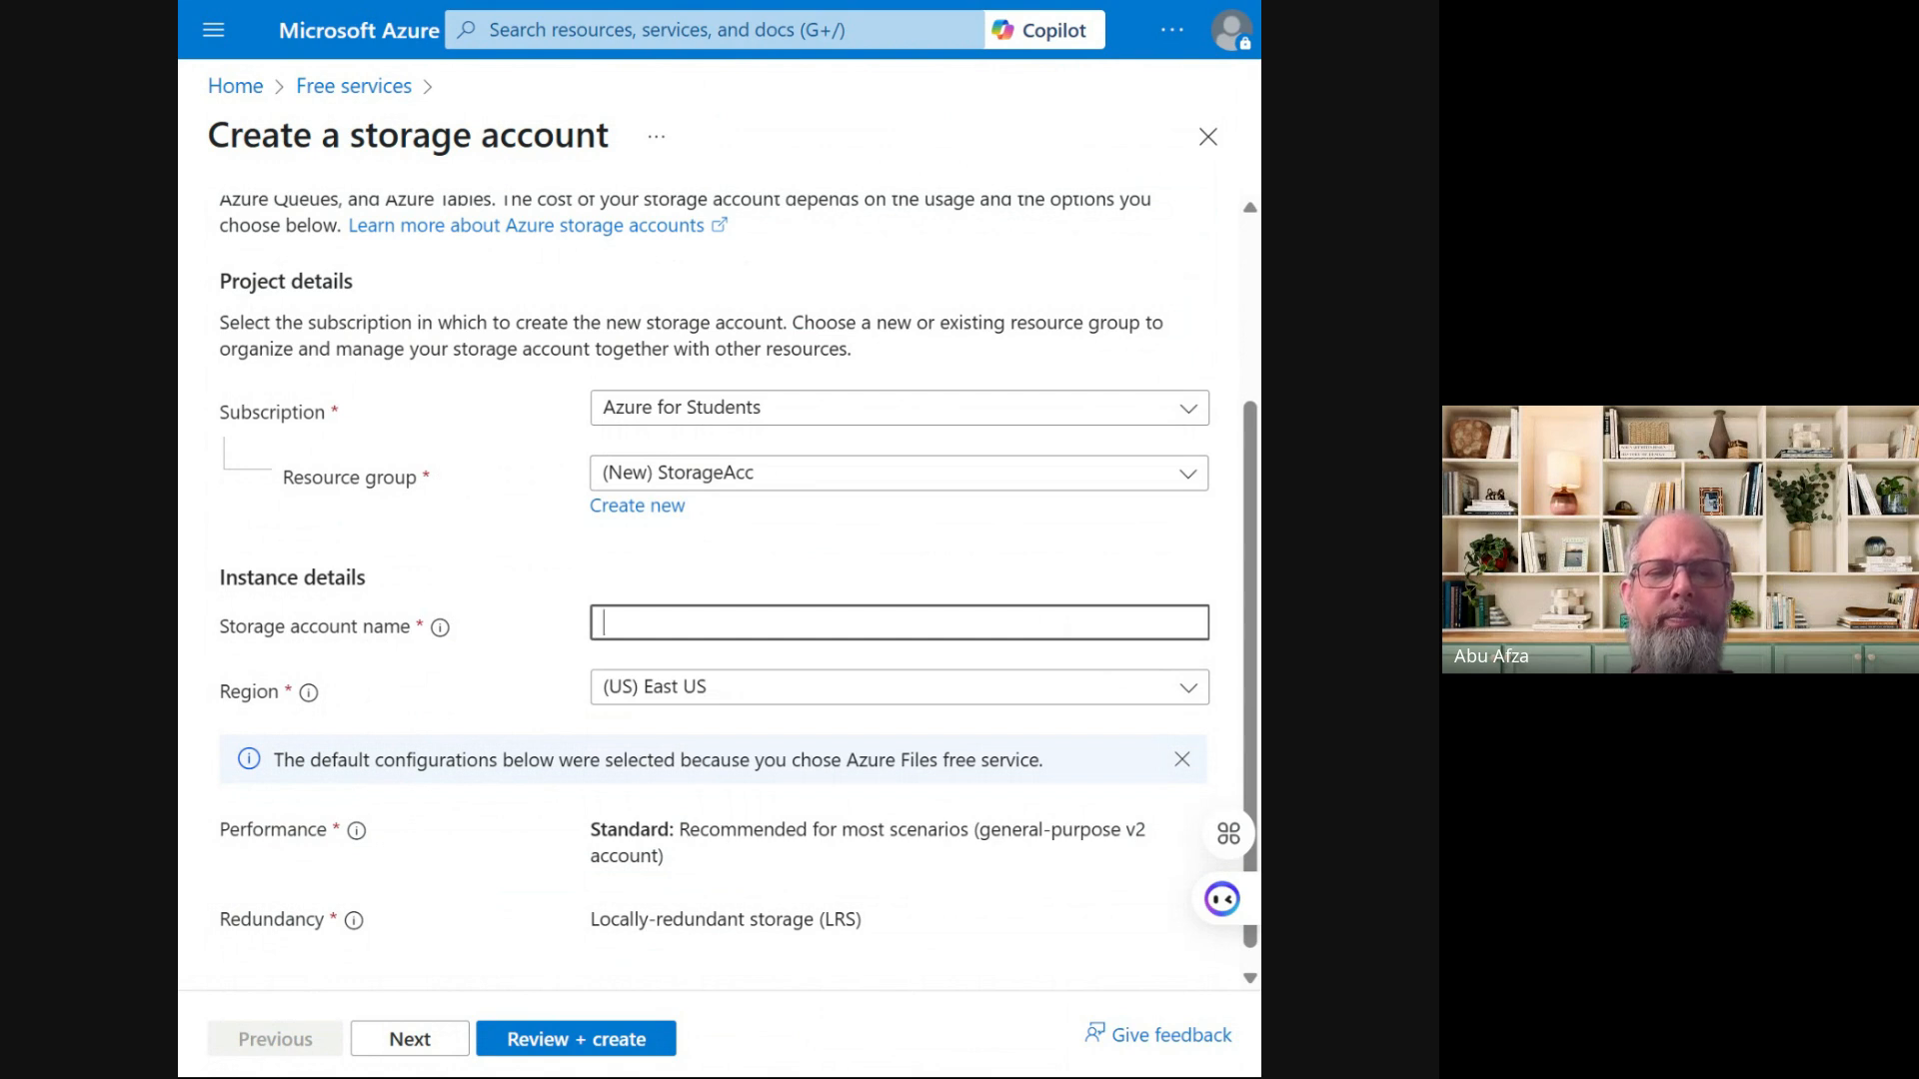
{"action": "type", "text": "Storage"}
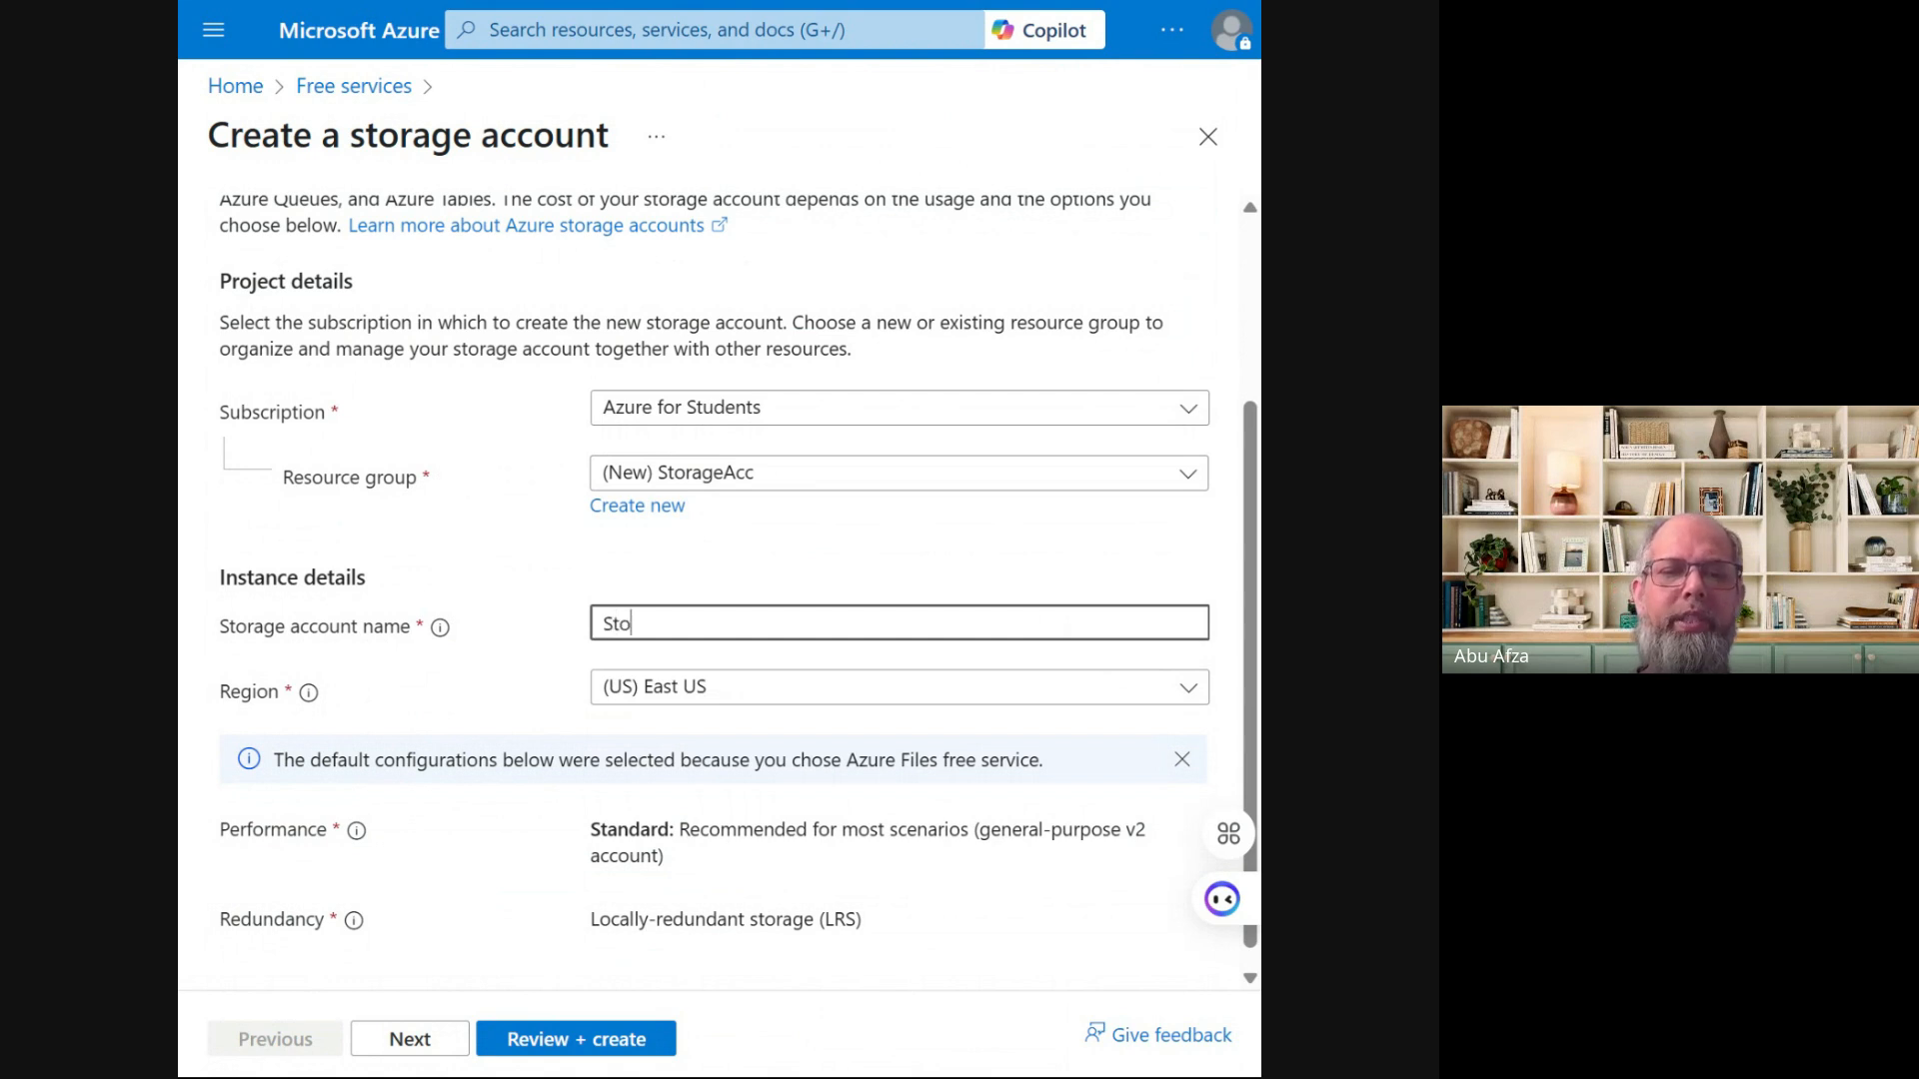
{"action": "key", "text": "BackSpace"}
{"action": "key", "text": "BackSpace"}
{"action": "key", "text": "BackSpace"}
{"action": "key", "text": "BackSpace"}
{"action": "key", "text": "BackSpace"}
{"action": "key", "text": "BackSpace"}
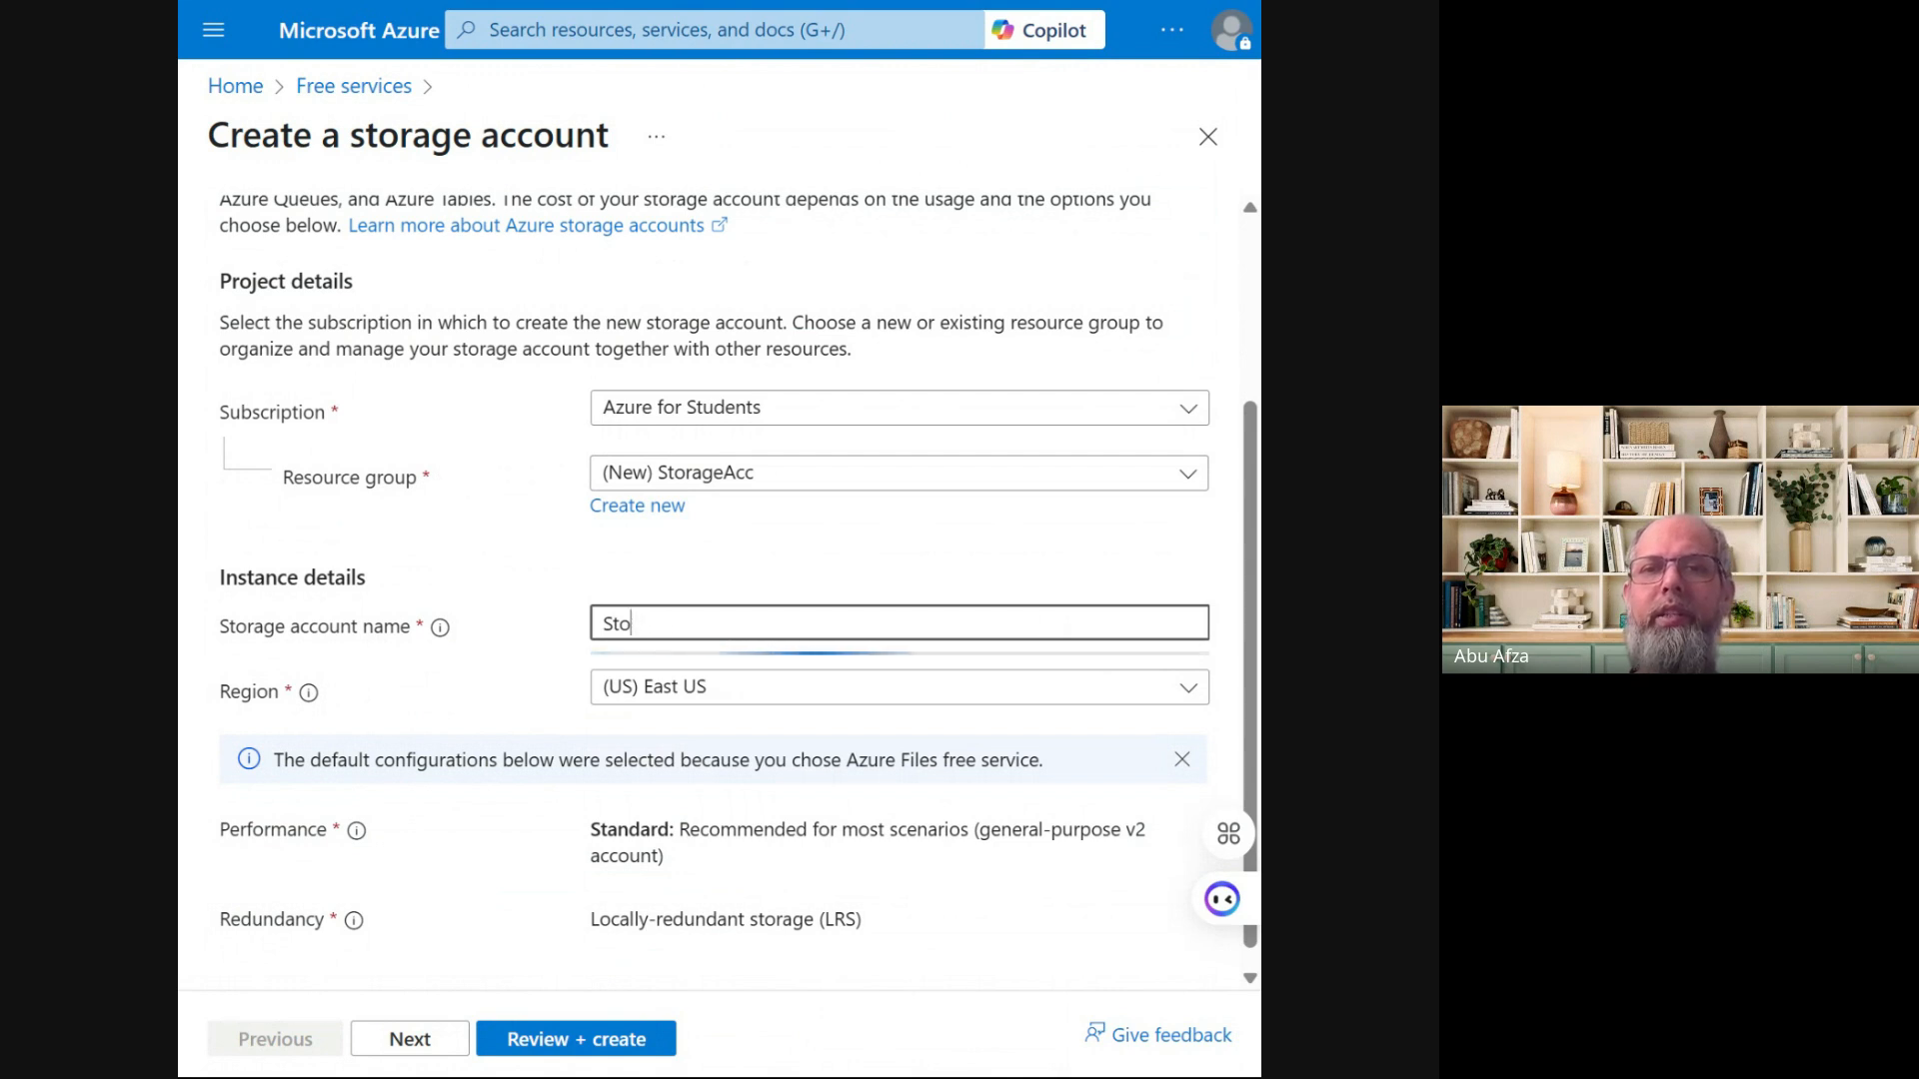
{"action": "type", "text": "Acco"}
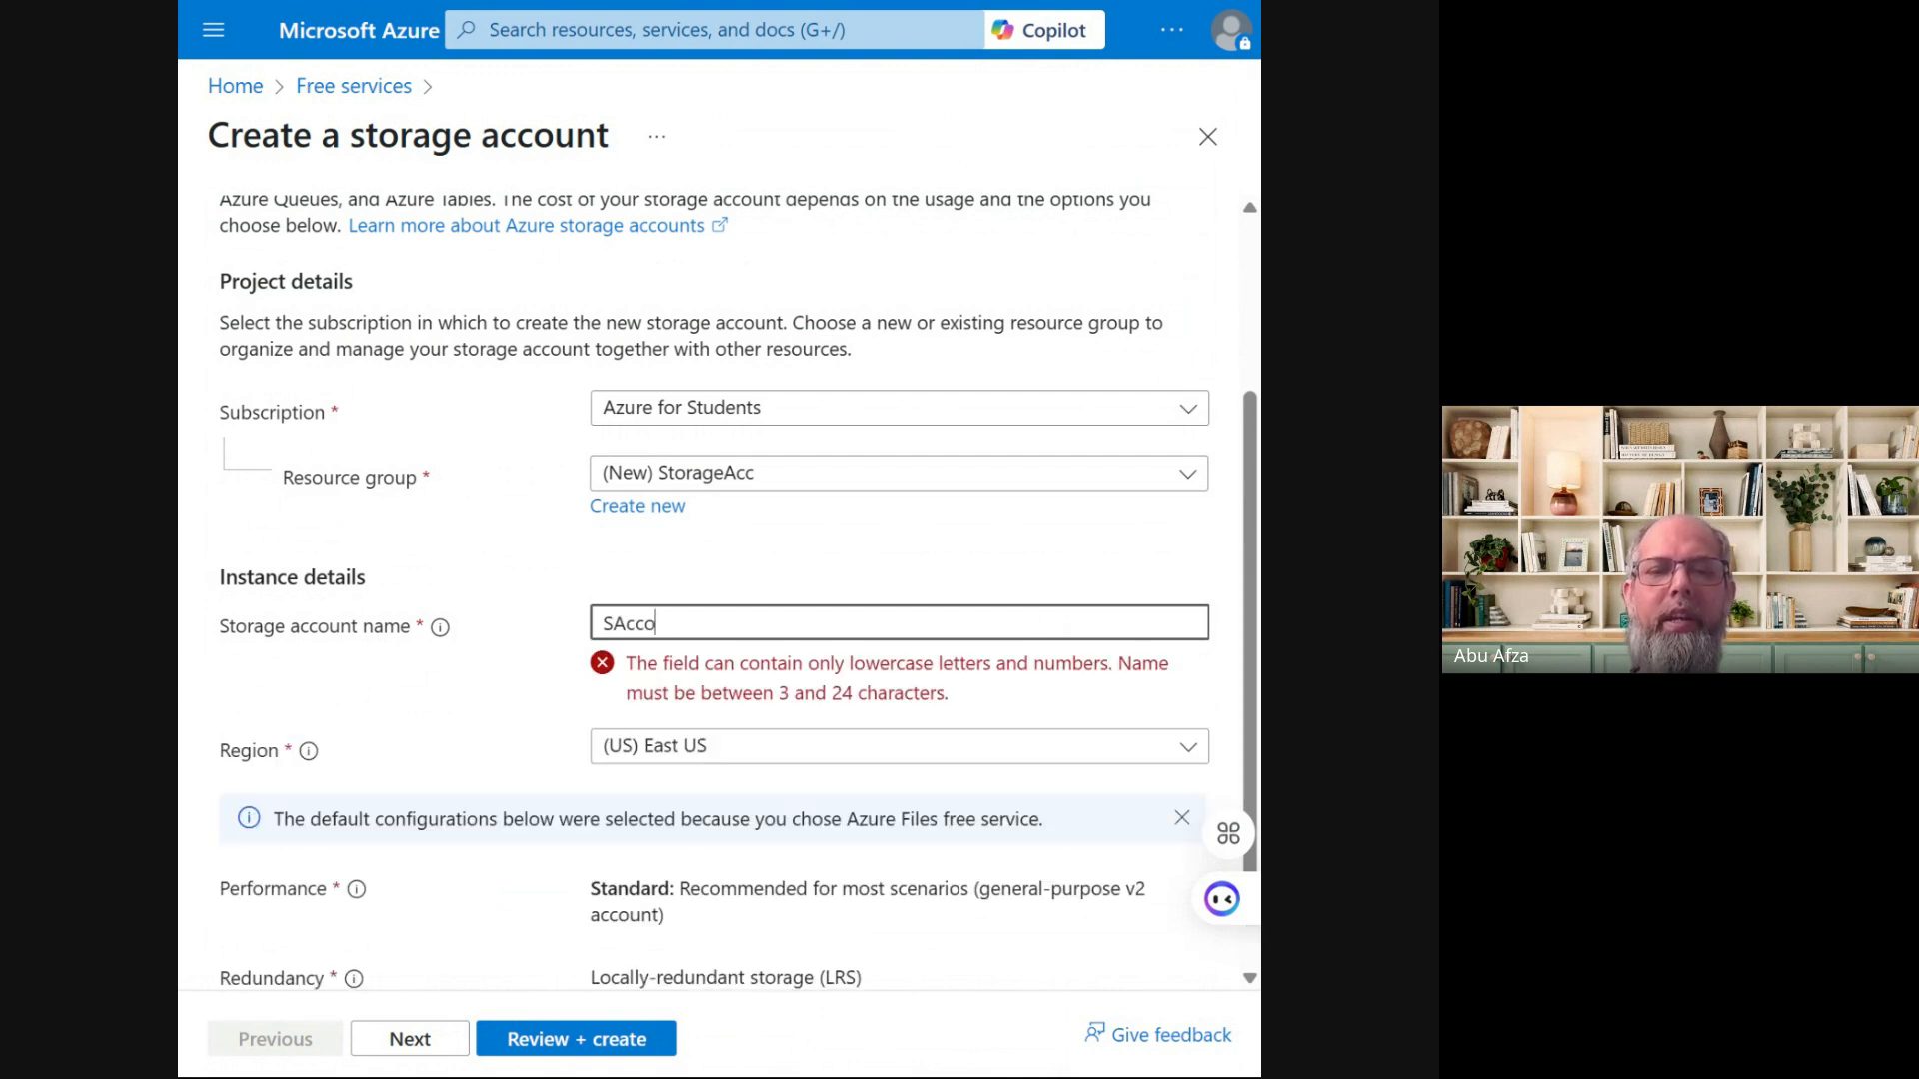
{"action": "type", "text": "unt1"}
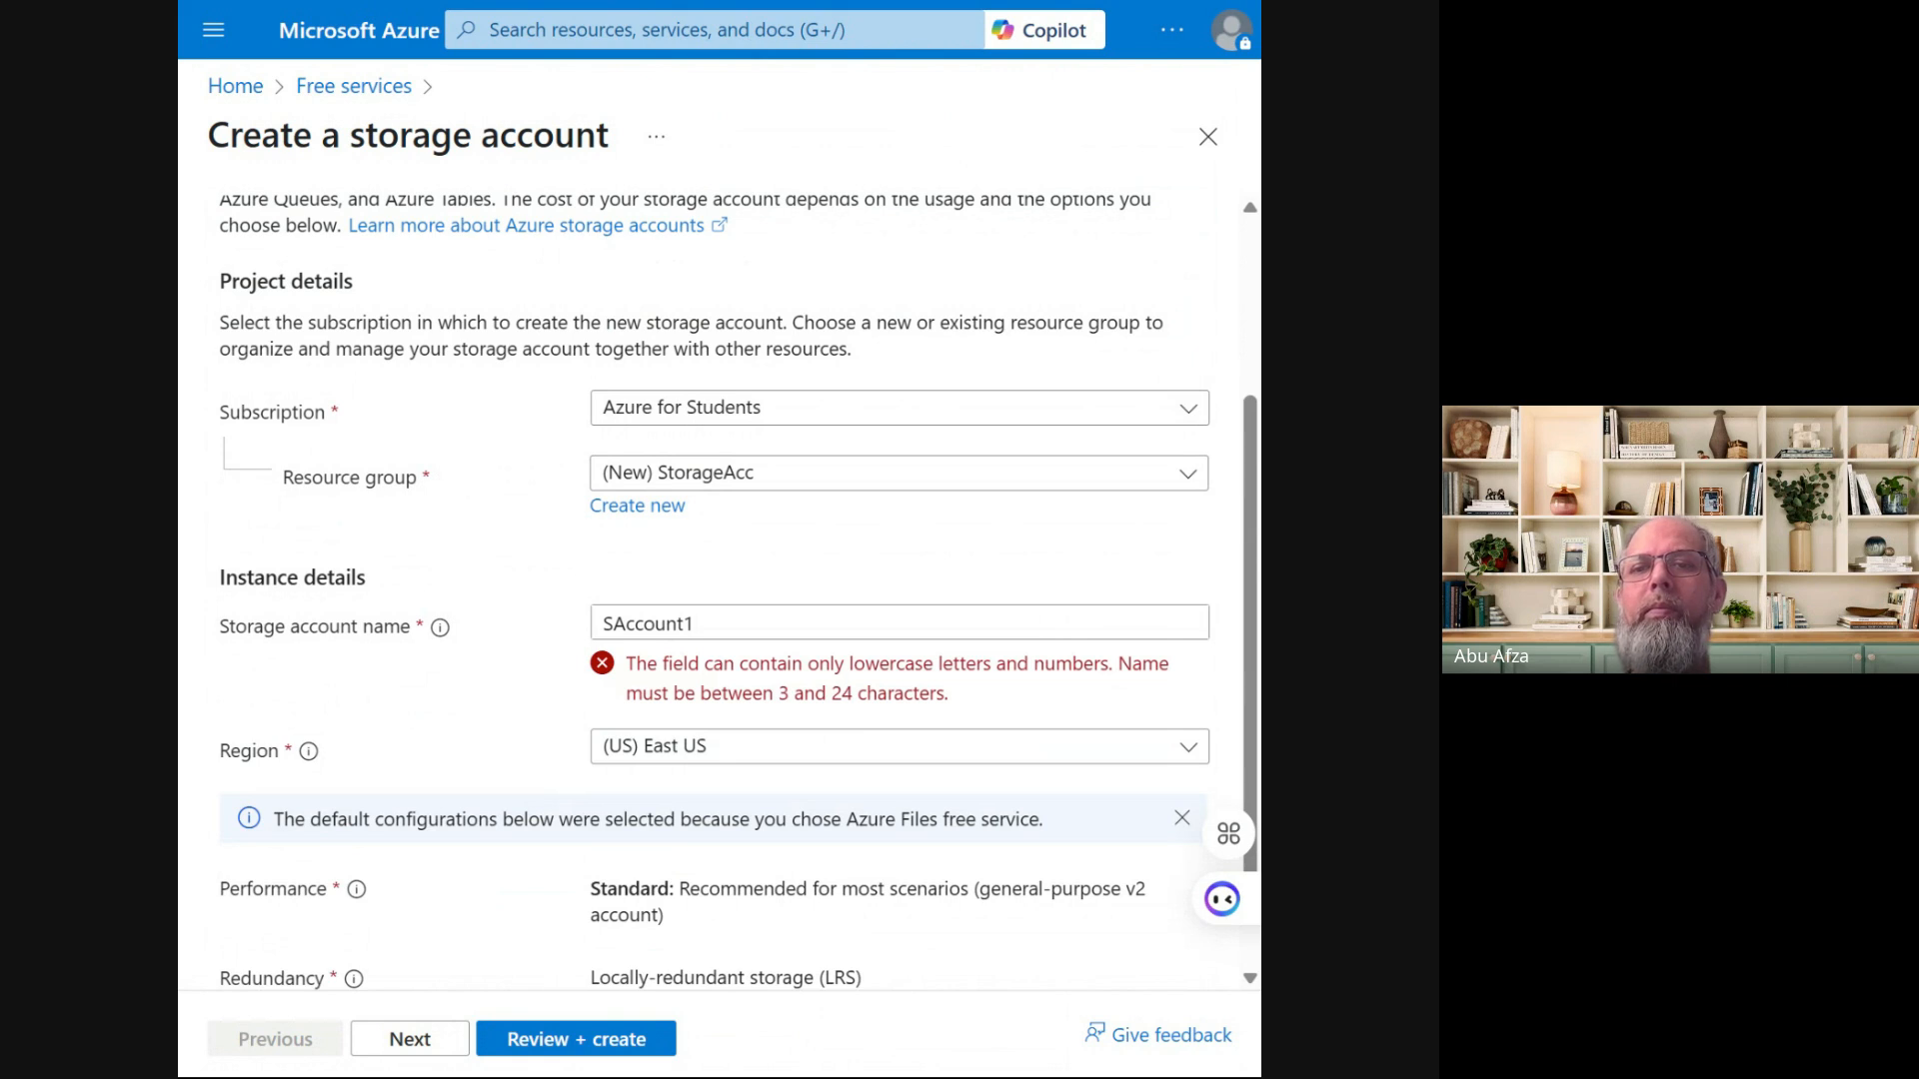
{"action": "left_click", "coordinate": [624, 624]}
{"action": "key", "text": "BackSpace"}
{"action": "key", "text": "BackSpace"}
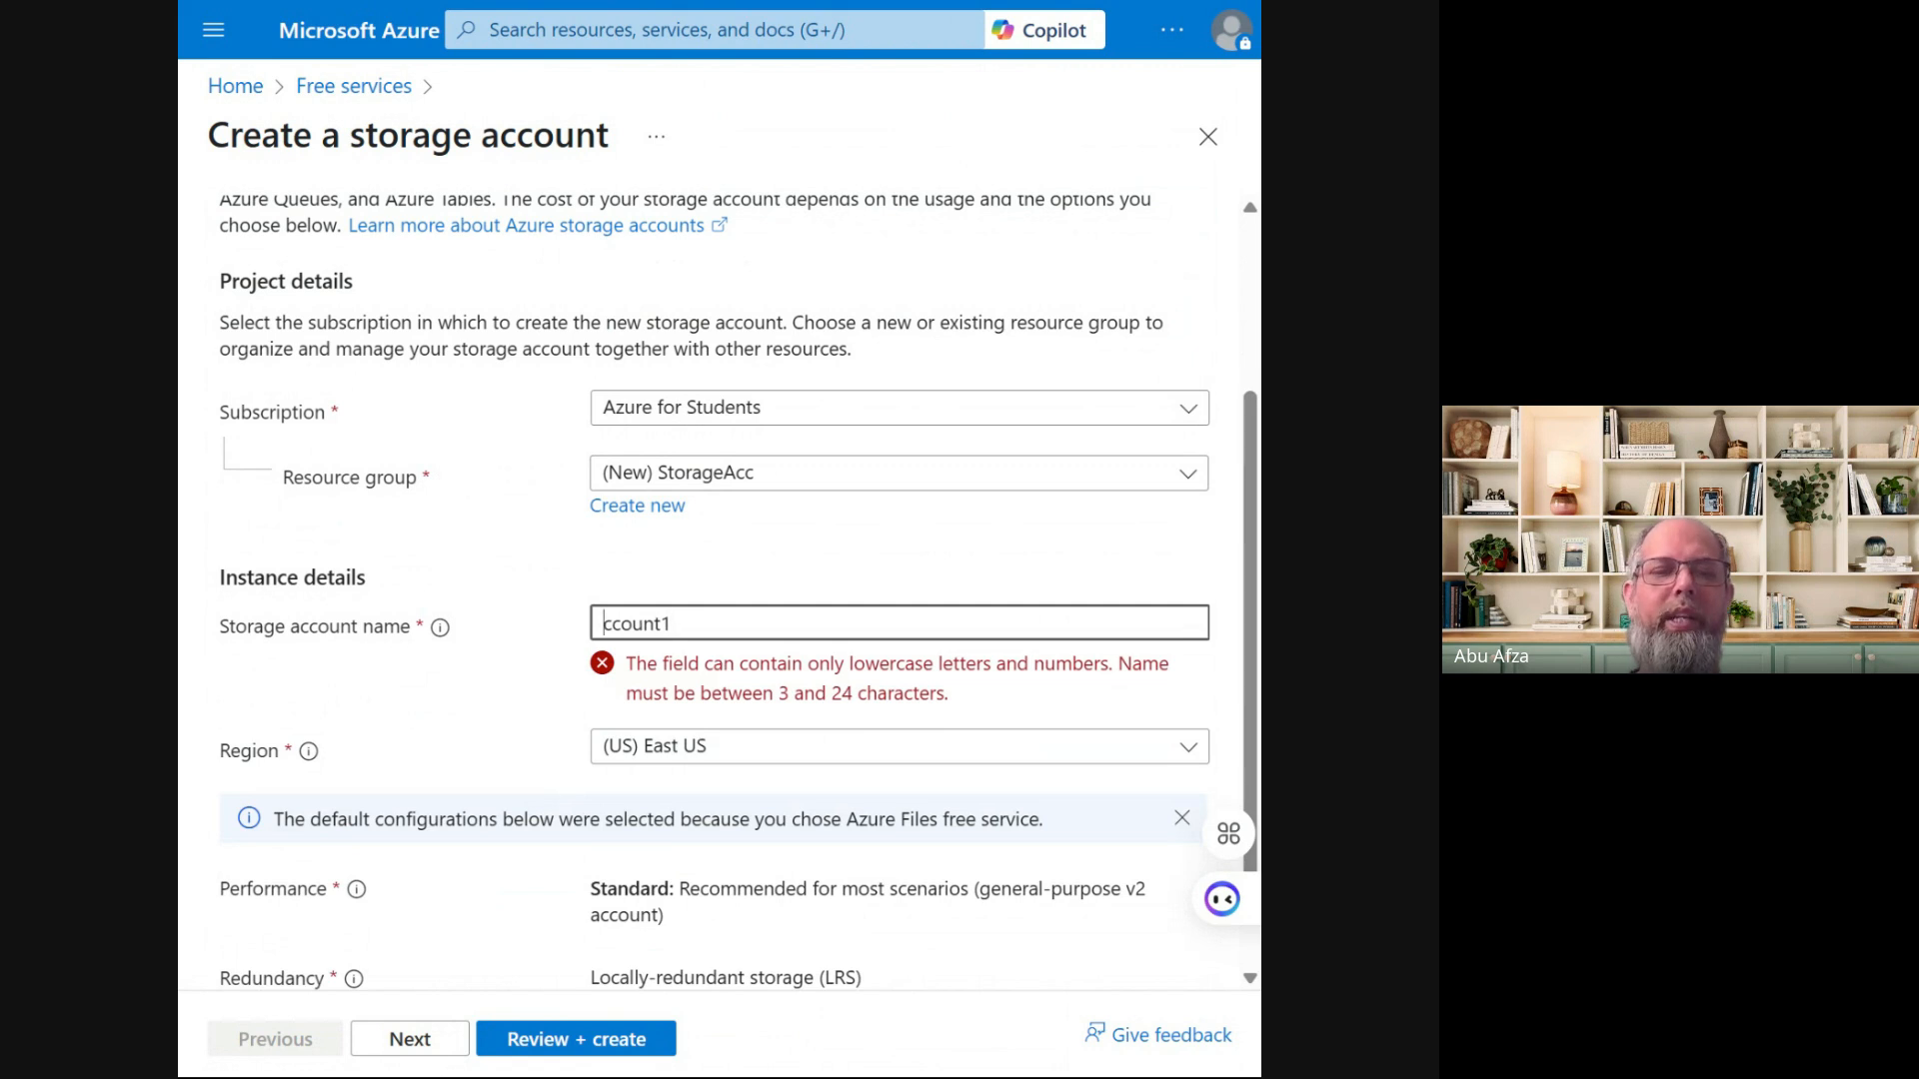
{"action": "type", "text": "sa"}
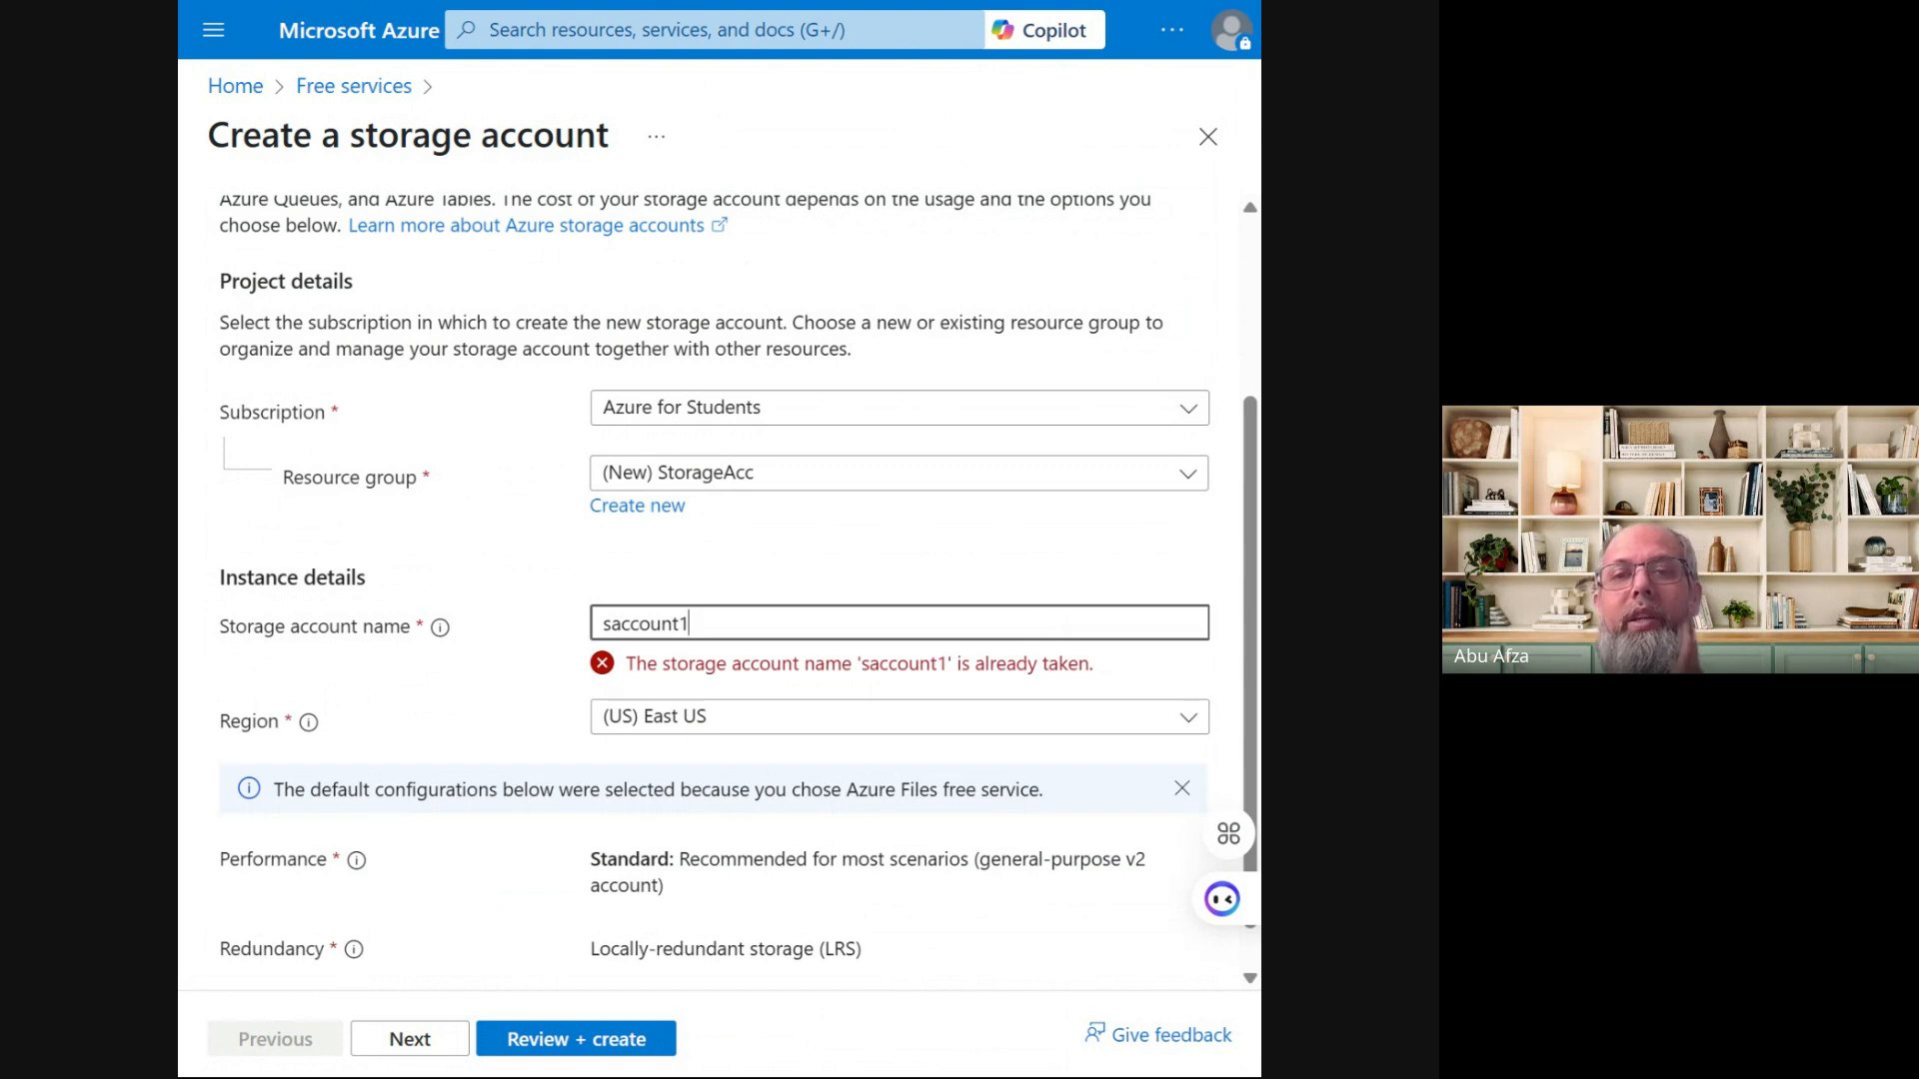
Replace the taken account name with 'citicollege1' so the availability error clears
{"action": "key", "text": "BackSpace"}
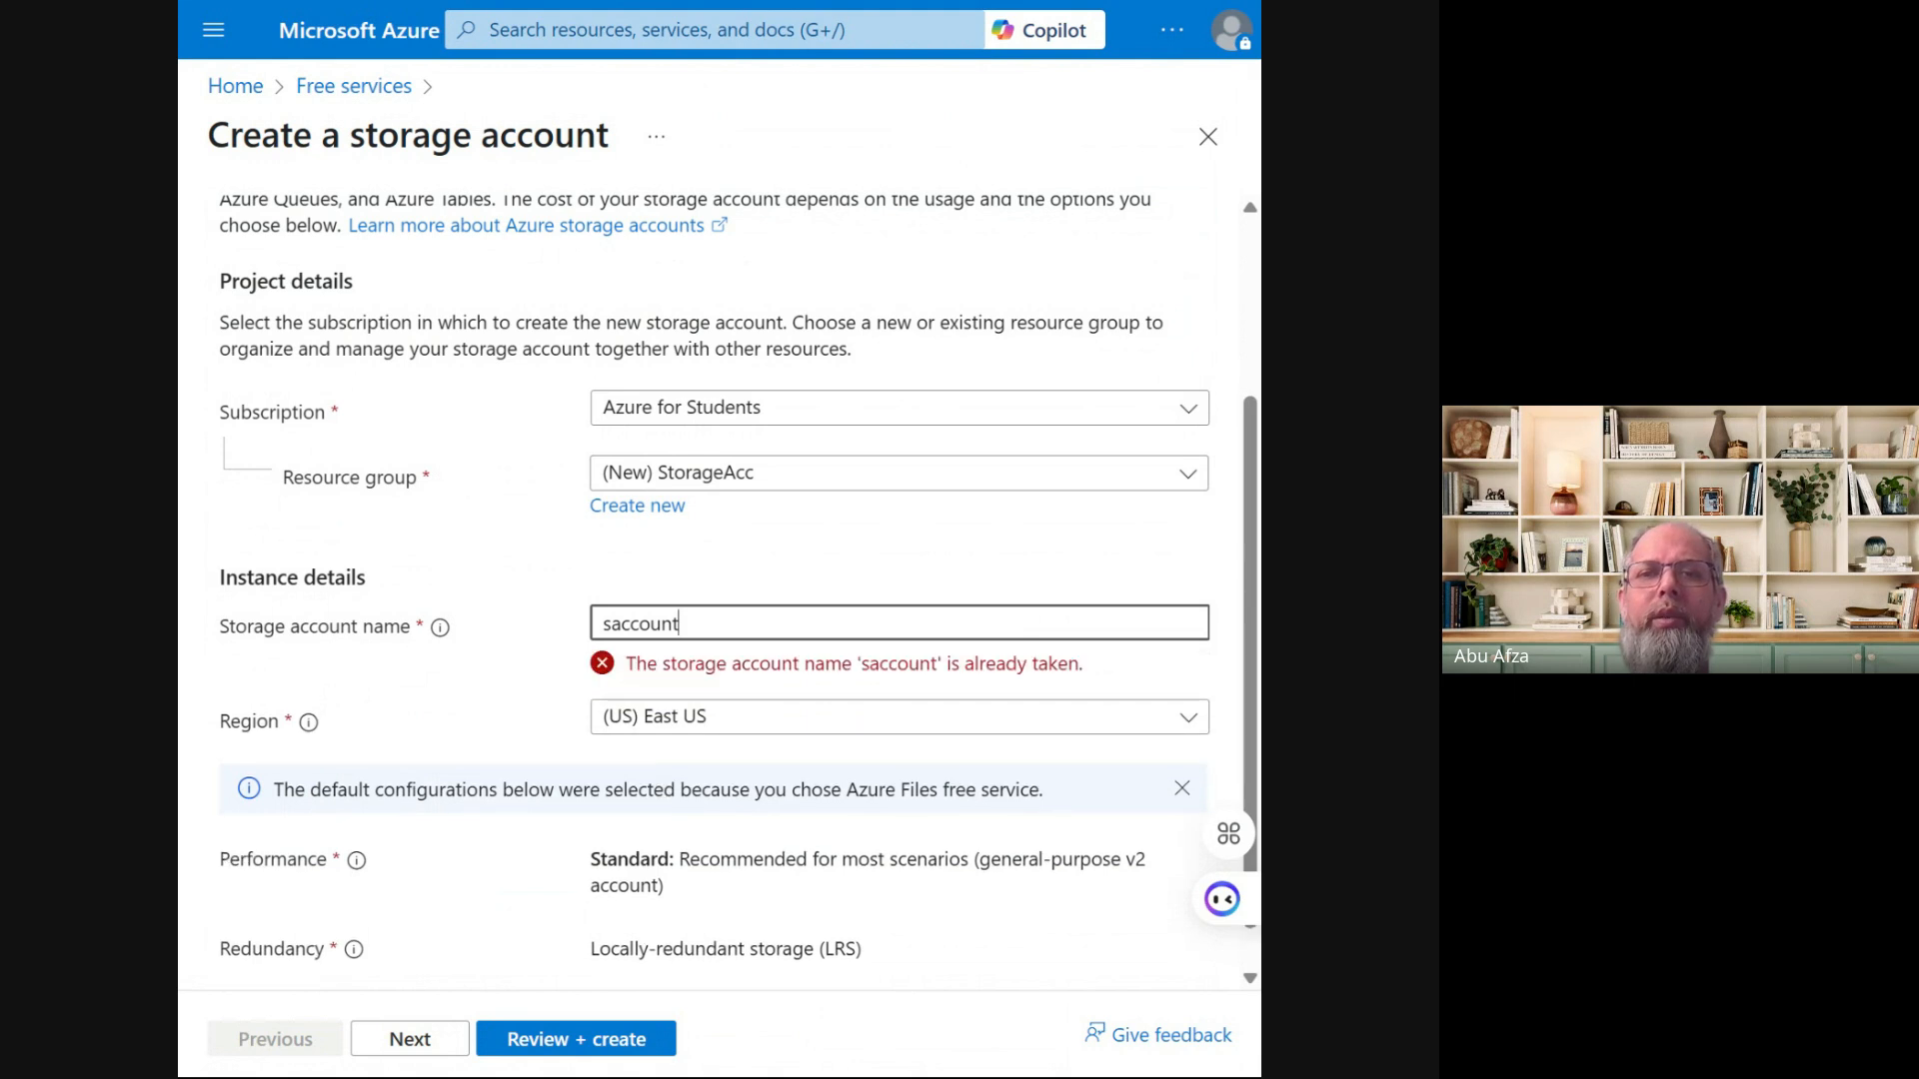
{"action": "key", "text": "BackSpace"}
{"action": "key", "text": "BackSpace"}
{"action": "key", "text": "BackSpace"}
{"action": "key", "text": "BackSpace"}
{"action": "key", "text": "BackSpace"}
{"action": "key", "text": "BackSpace"}
{"action": "key", "text": "BackSpace"}
{"action": "key", "text": "BackSpace"}
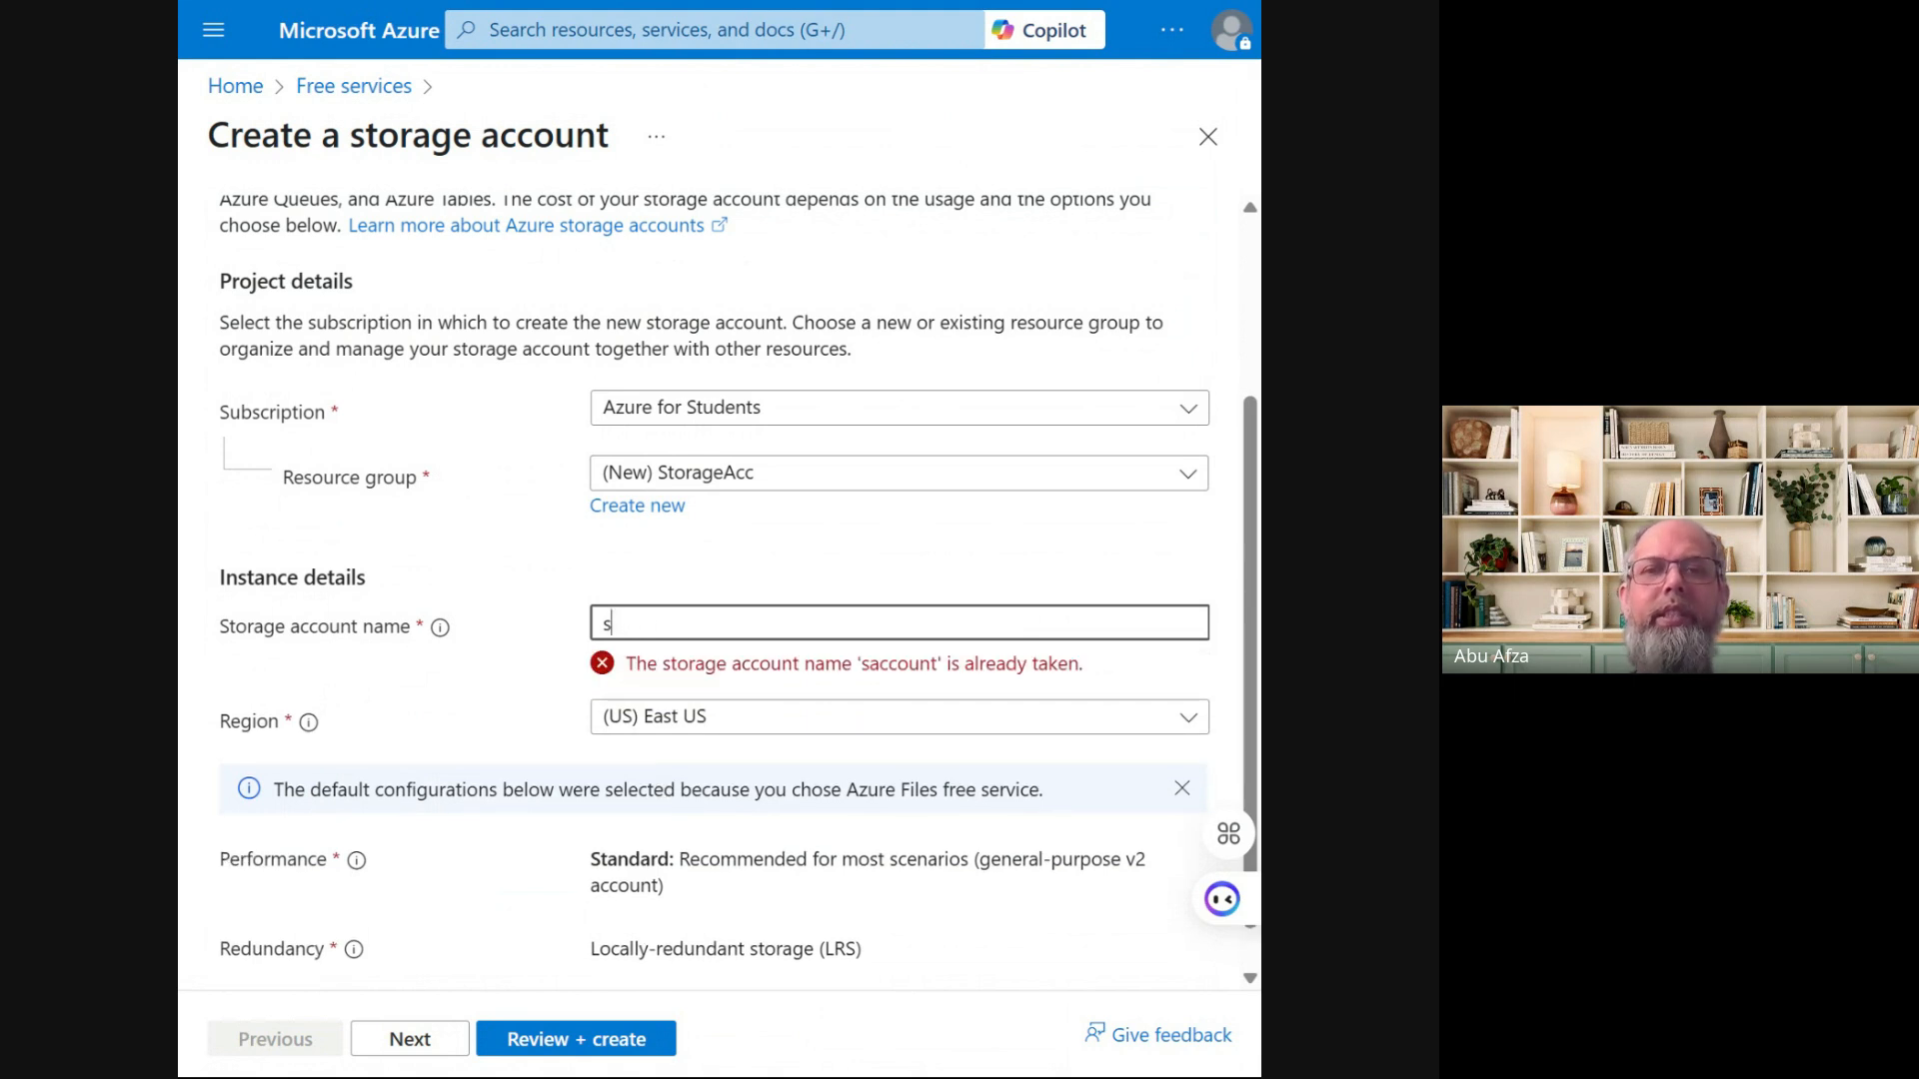
{"action": "type", "text": "cici"}
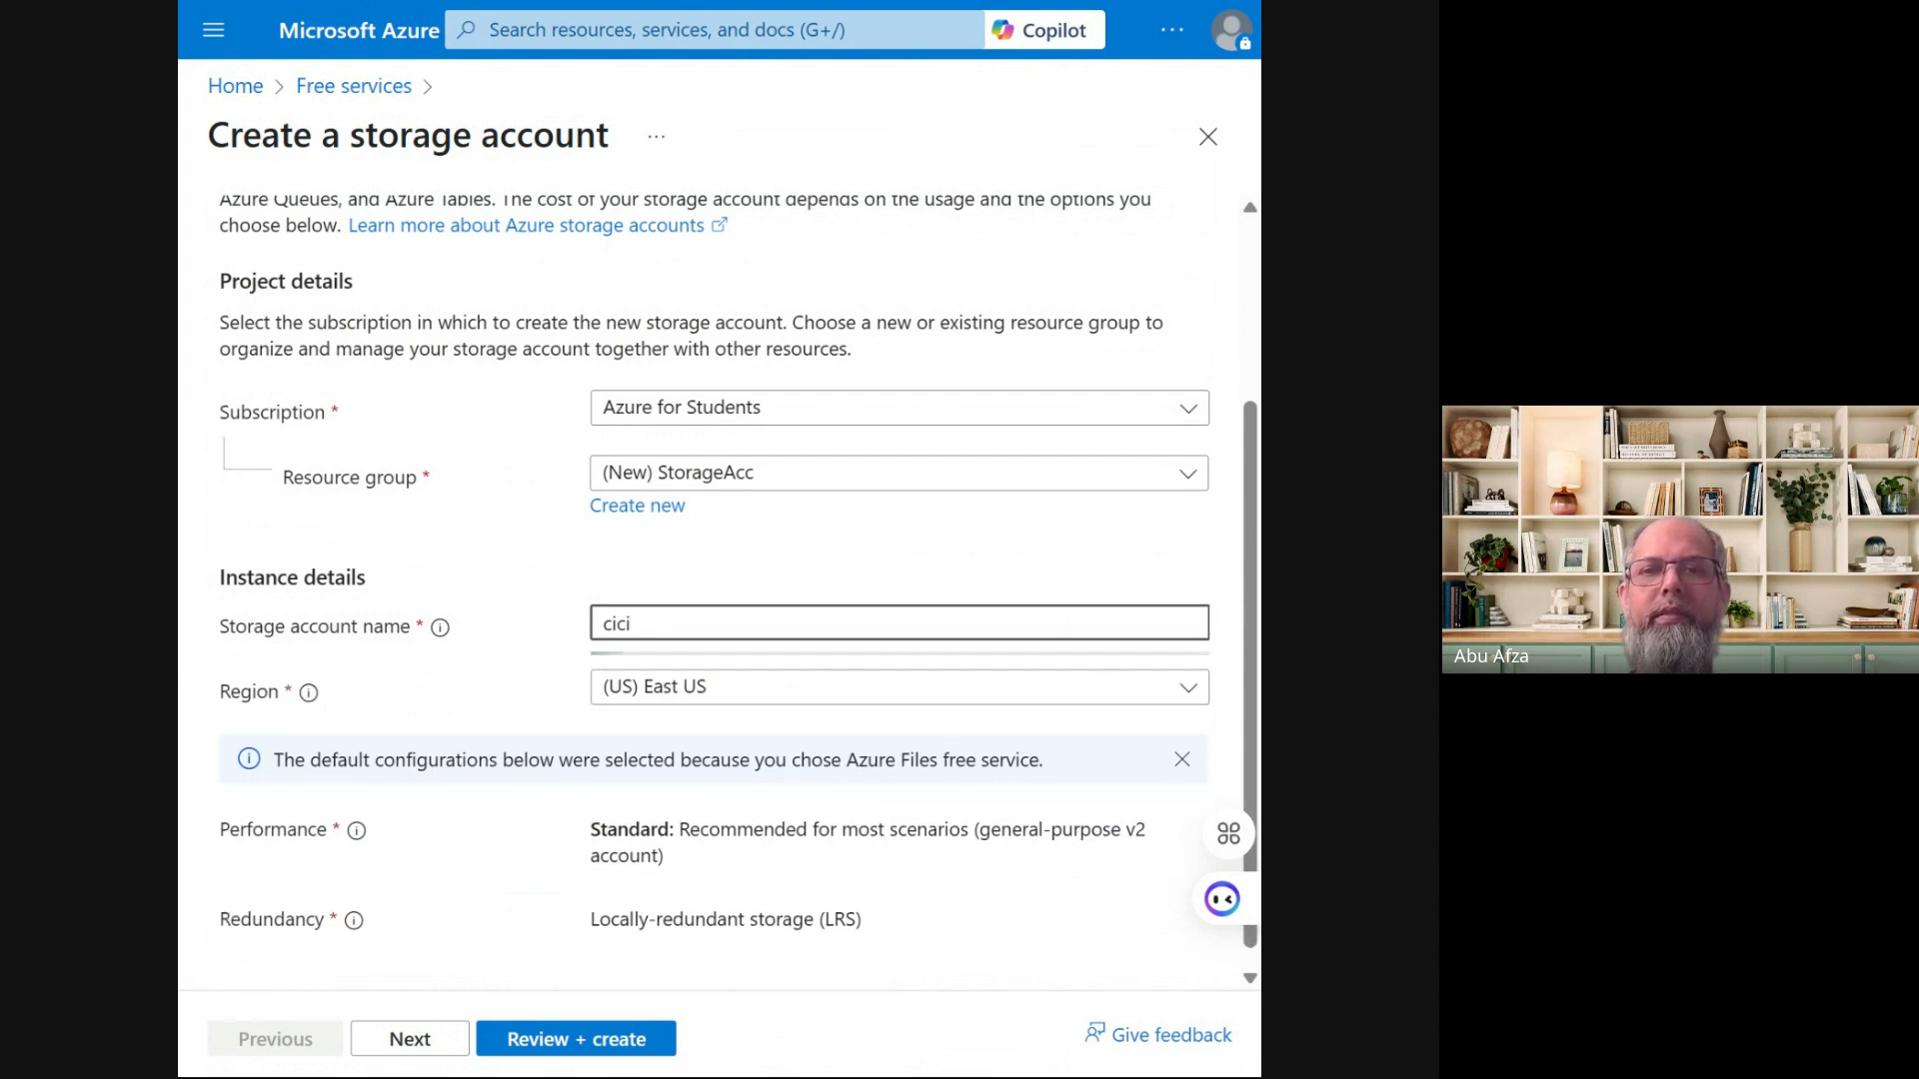
{"action": "key", "text": "BackSpace"}
{"action": "key", "text": "BackSpace"}
{"action": "type", "text": "t"}
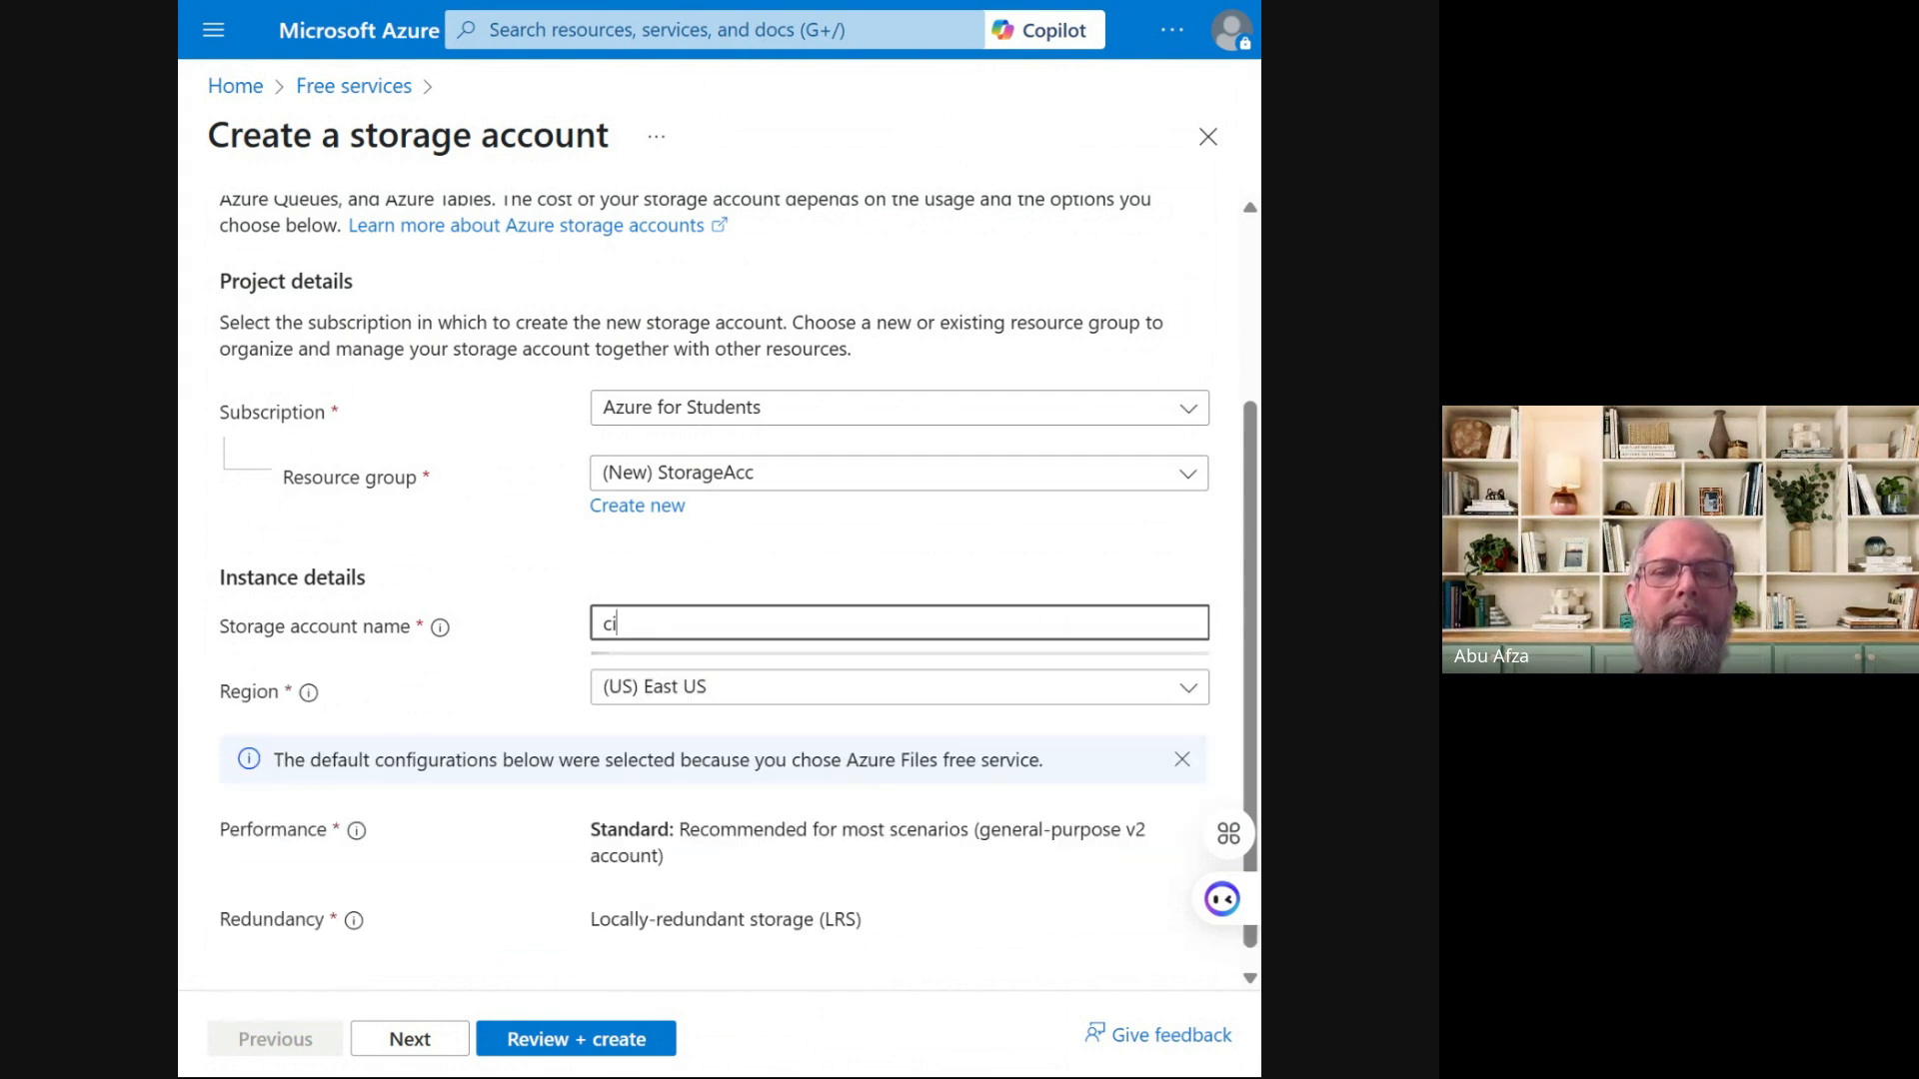
{"action": "type", "text": "icollege"}
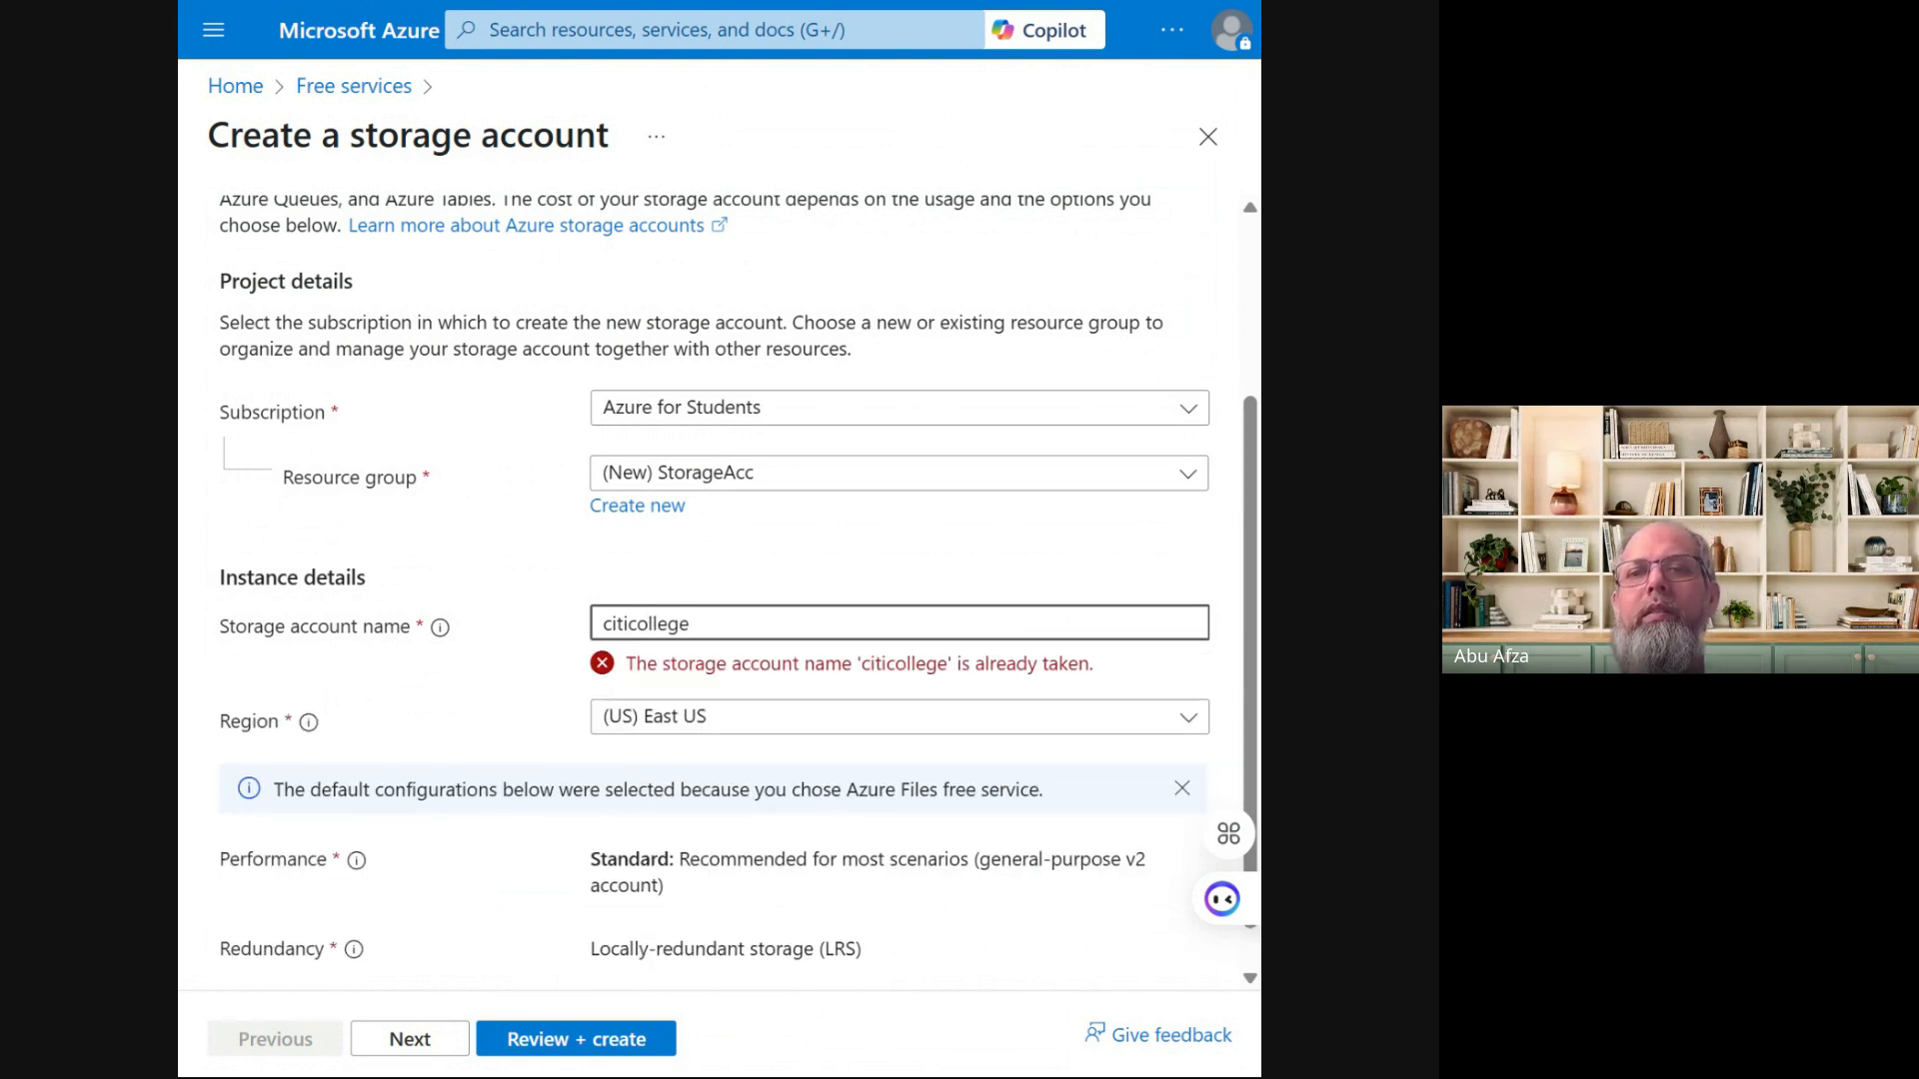
{"action": "type", "text": "1"}
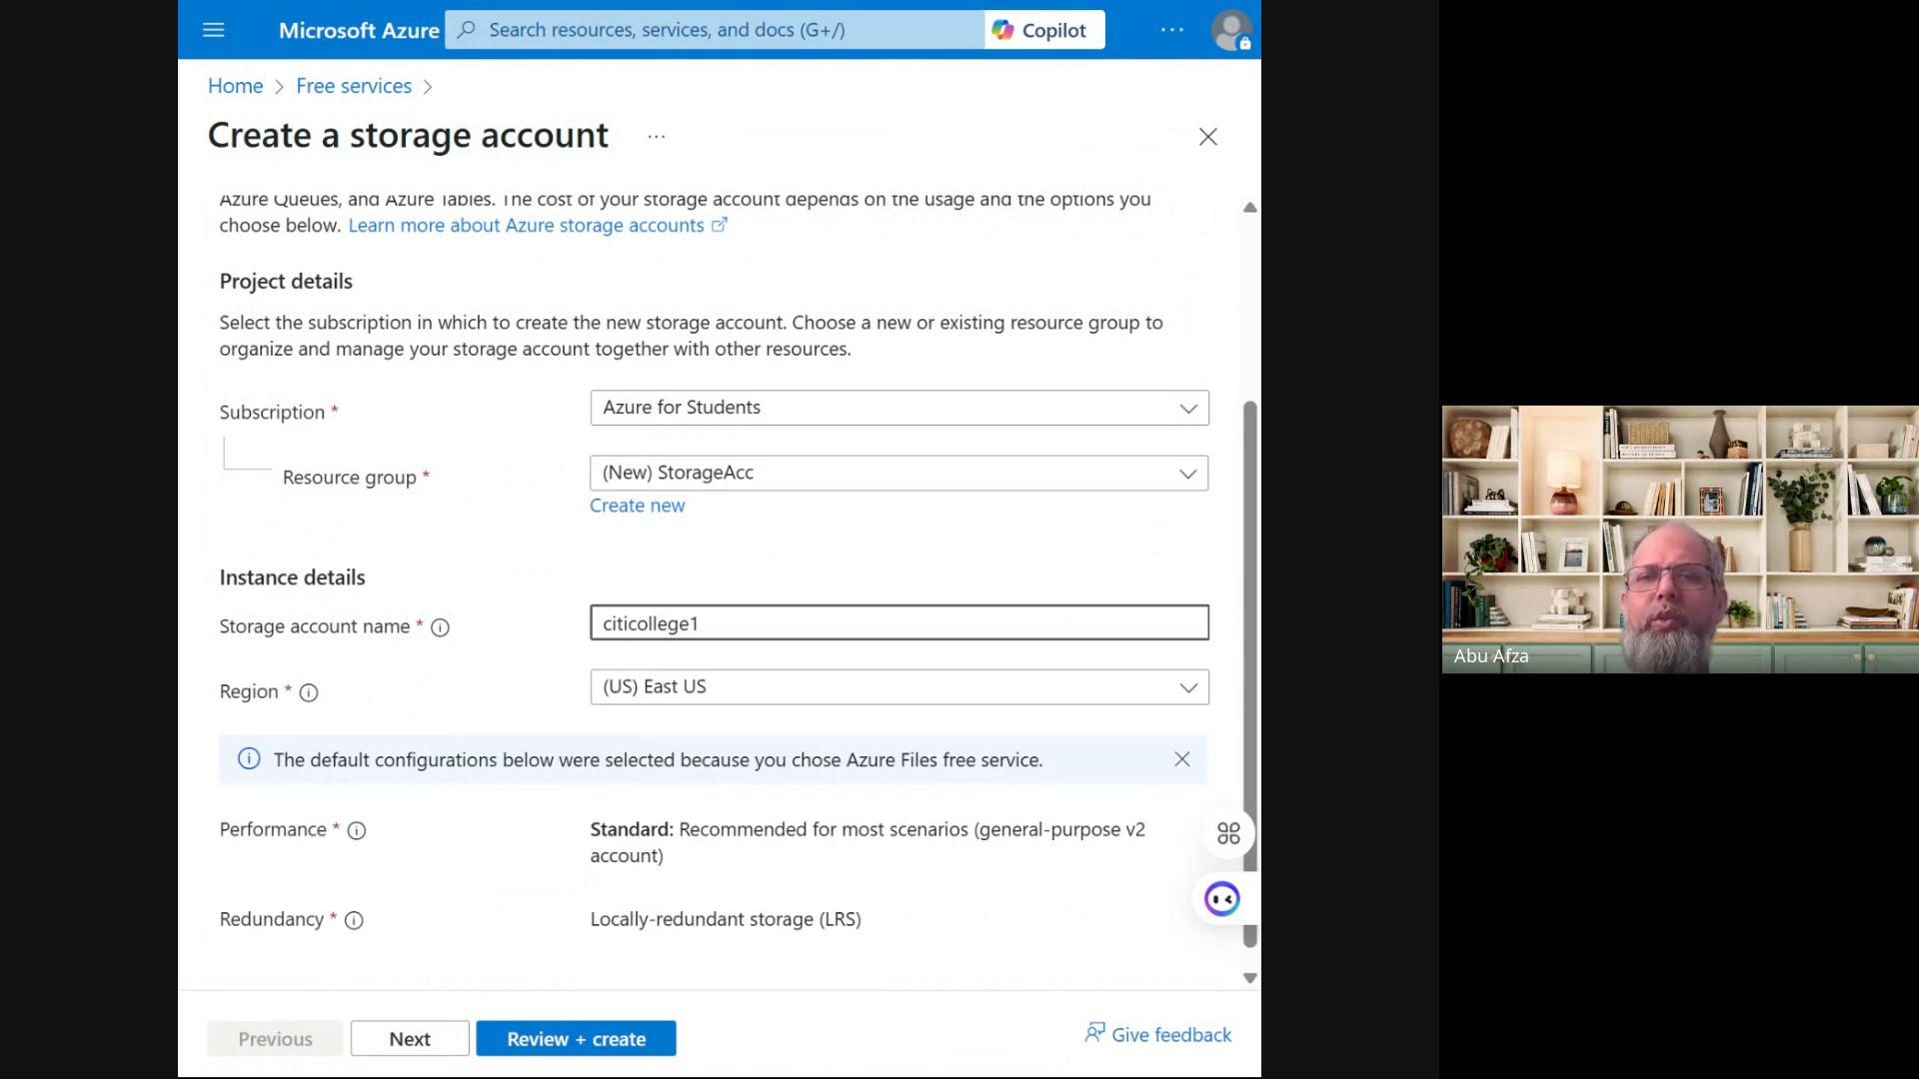
{"action": "scroll", "coordinate": [503, 670], "scroll_direction": "down", "scroll_amount": 1}
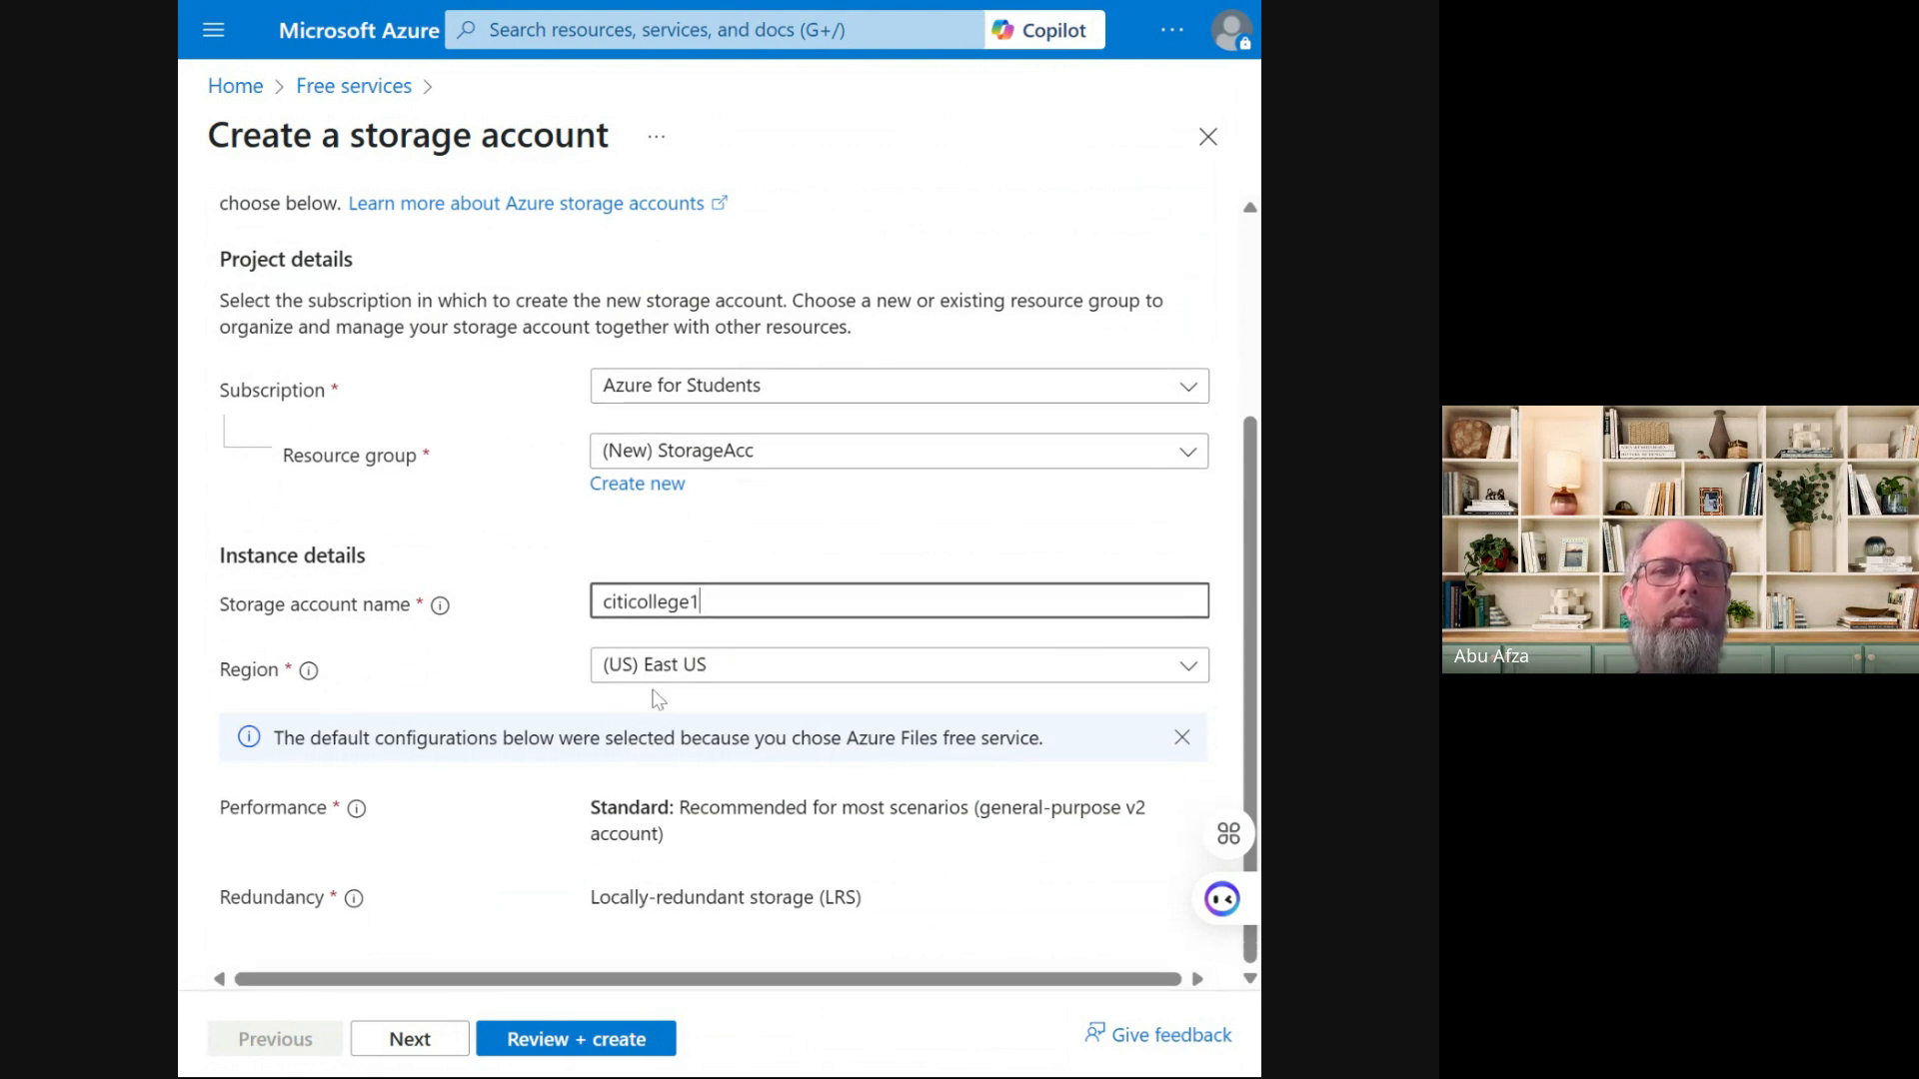
{"action": "left_click", "coordinate": [856, 855]}
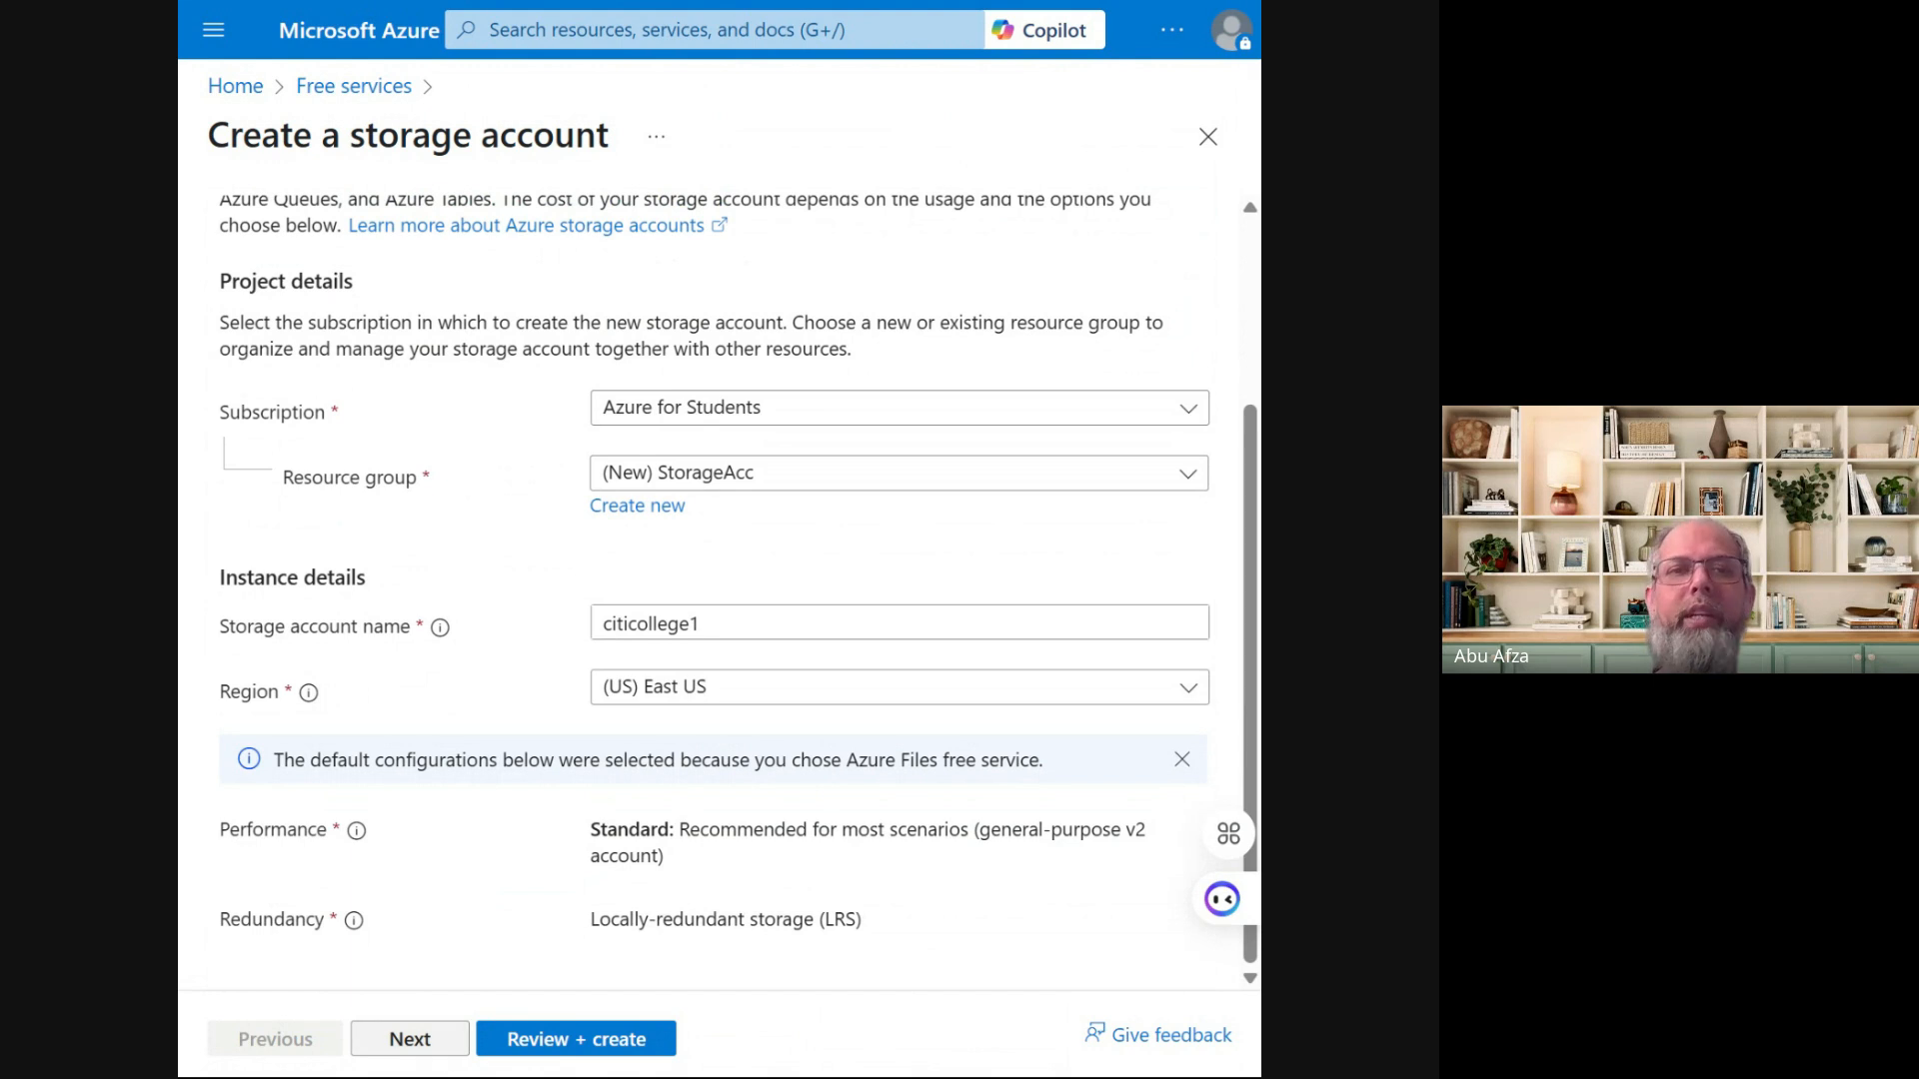
Pass the Tags tab with no tags and go on to Review + create
{"action": "left_click", "coordinate": [392, 1042]}
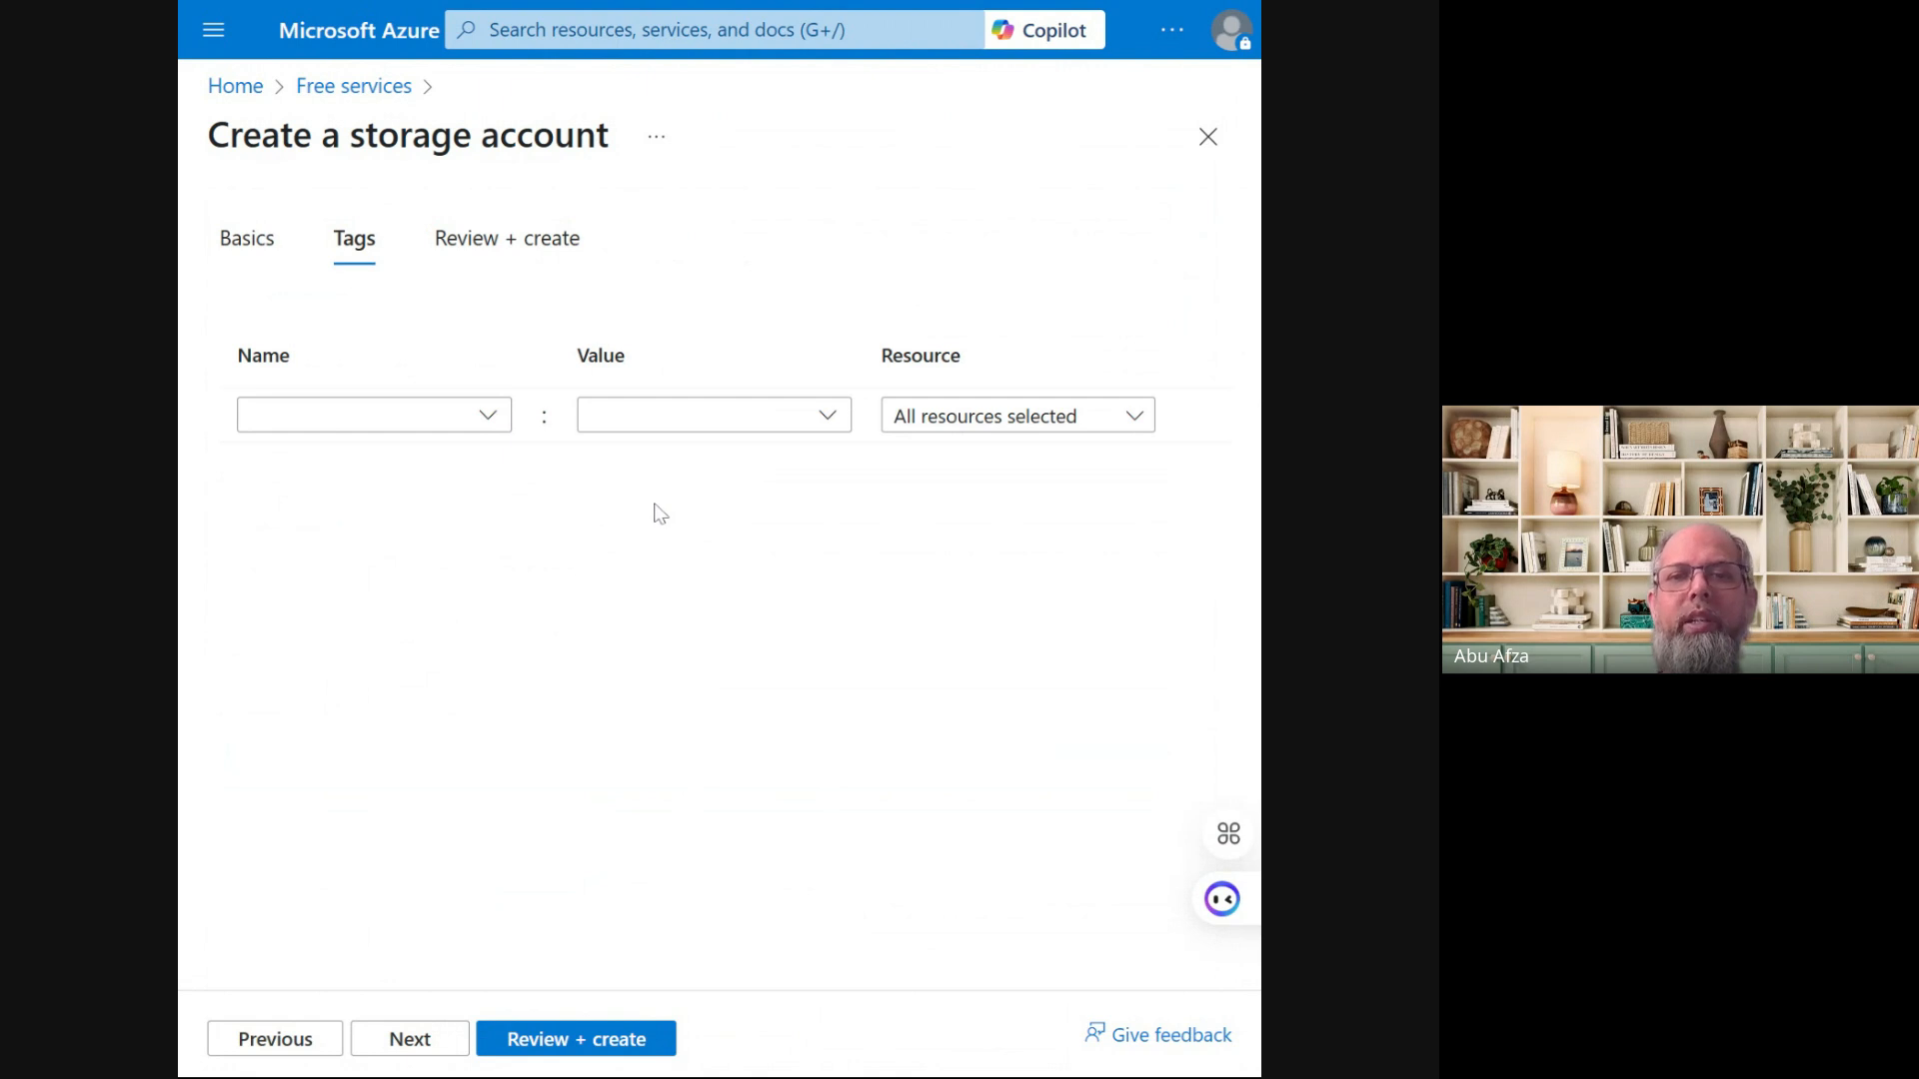
{"action": "left_click", "coordinate": [634, 1041]}
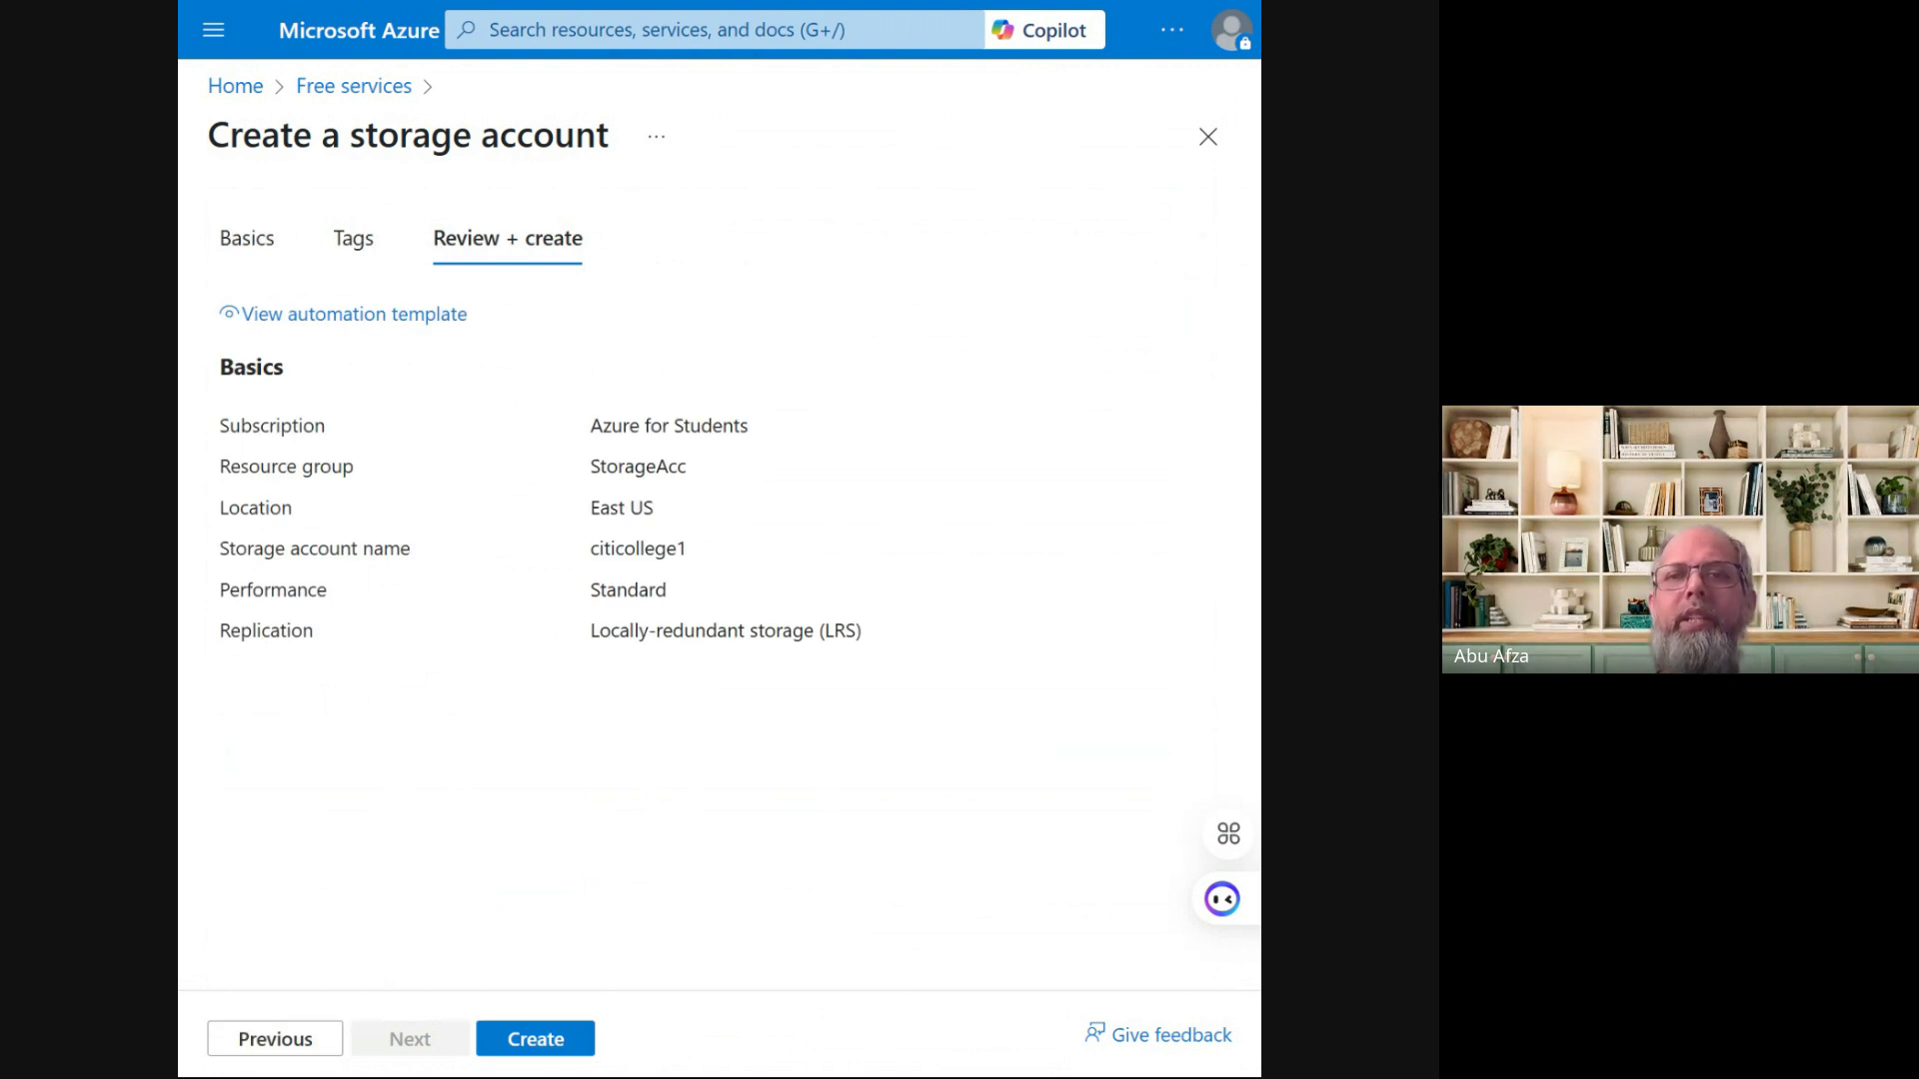
Create the citicollege1 account in StorageAcc and wait for the deployment to succeed
{"action": "left_click", "coordinate": [563, 1037]}
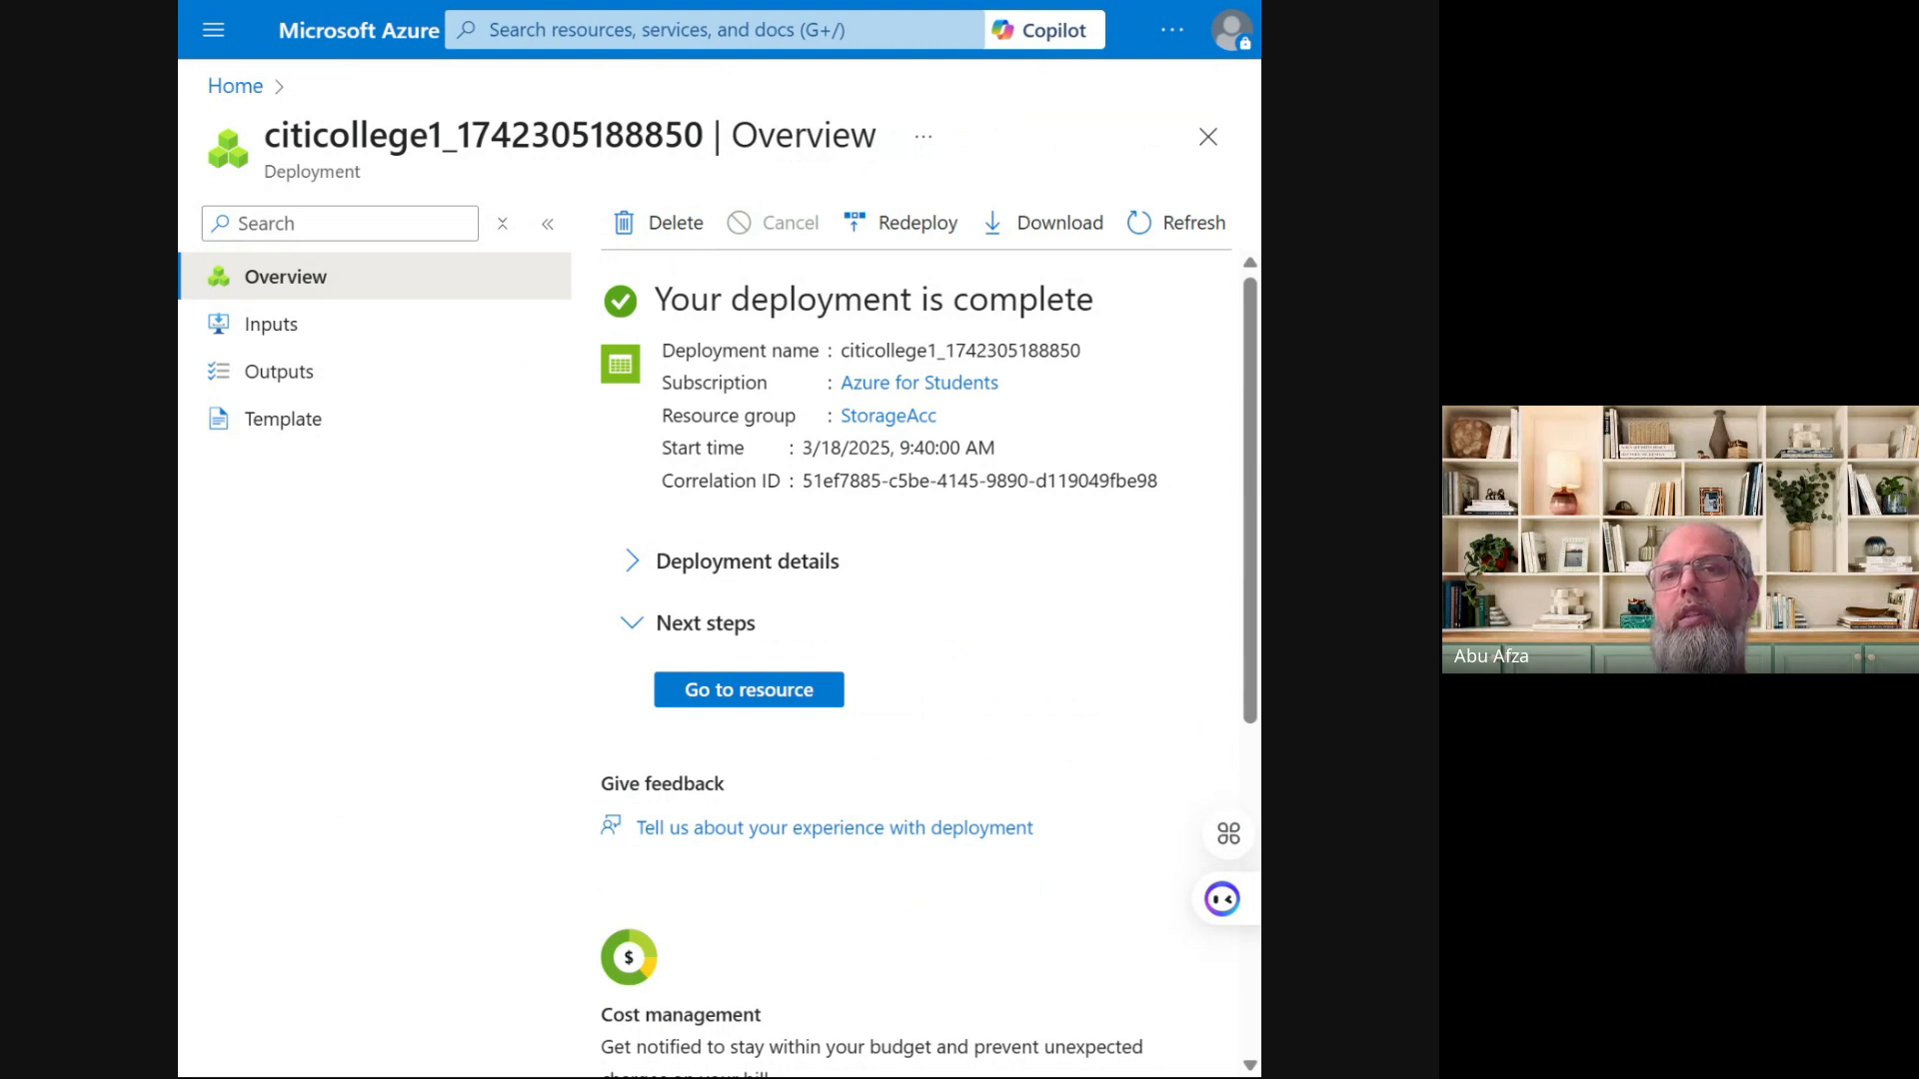
Go to the citicollege1 resource and open File shares under Data storage
{"action": "left_click", "coordinate": [741, 706]}
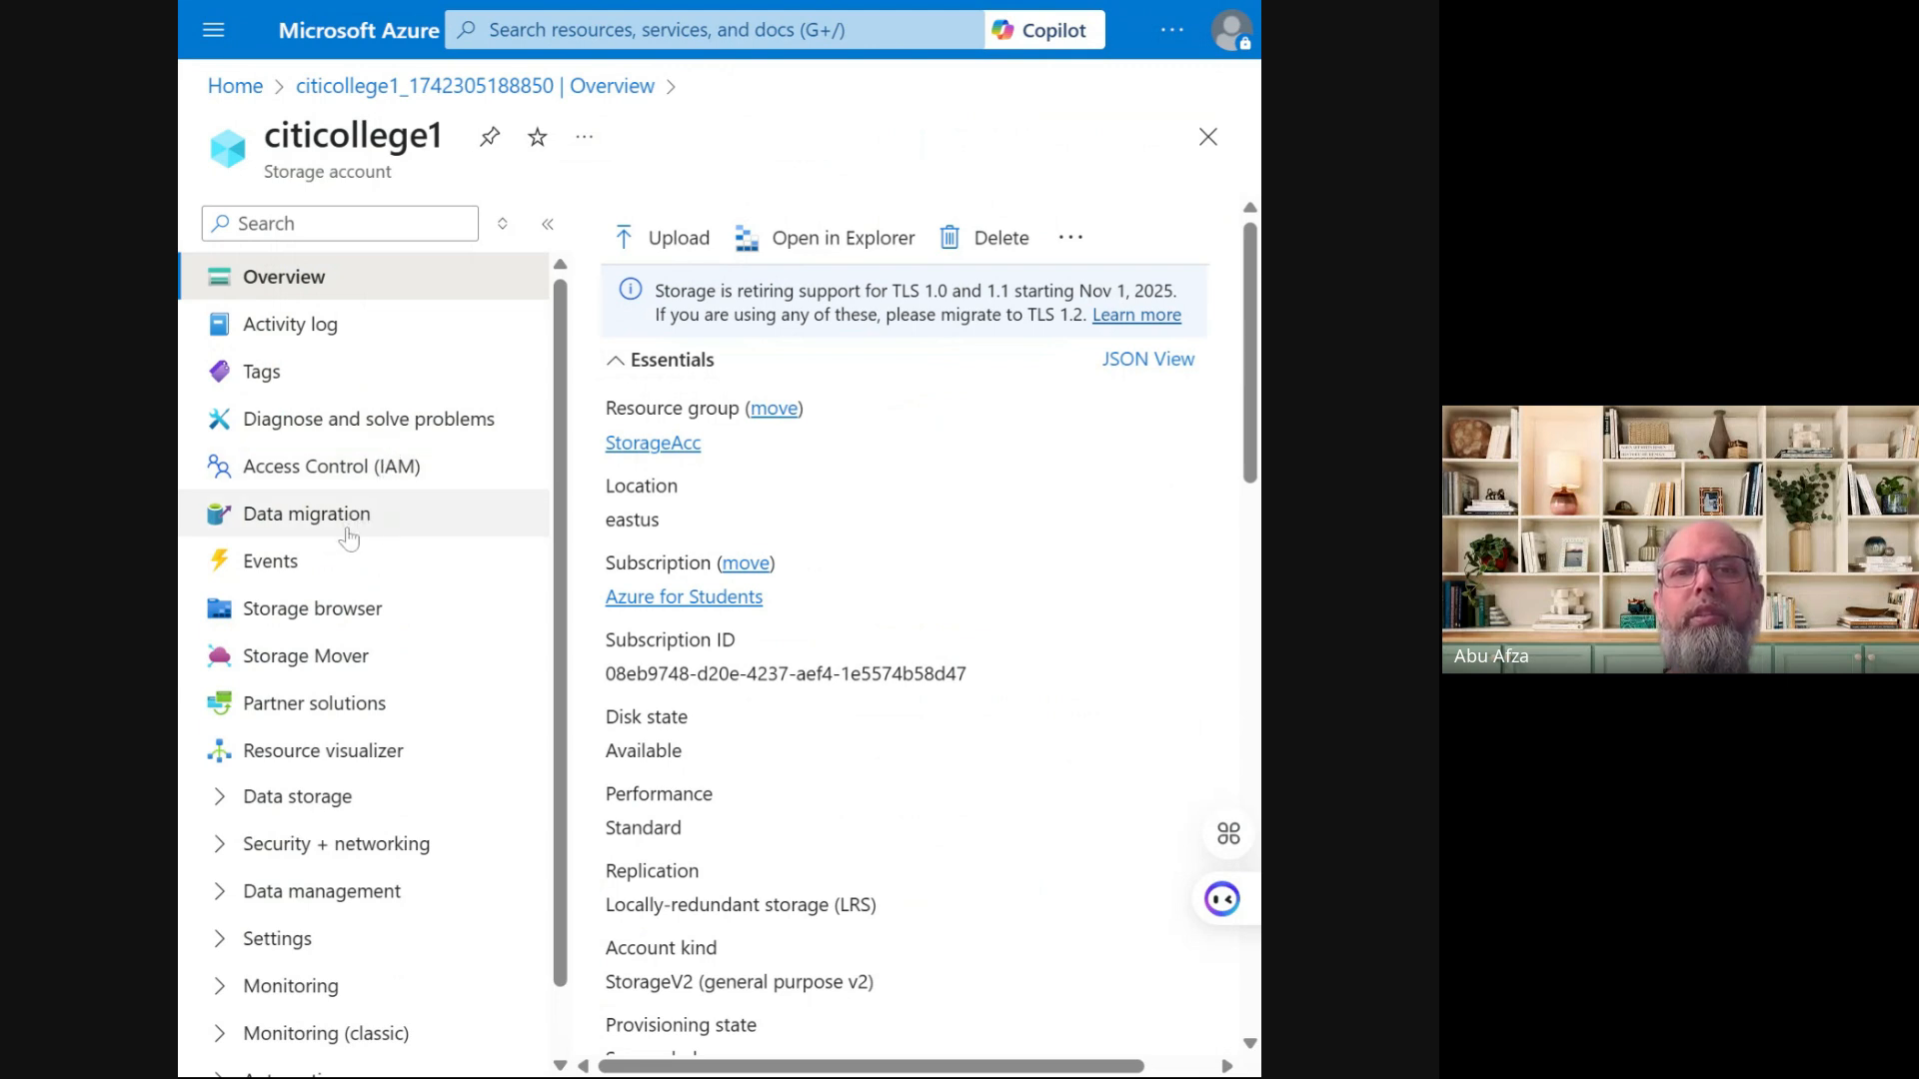
{"action": "scroll", "coordinate": [370, 580], "scroll_direction": "down", "scroll_amount": 1}
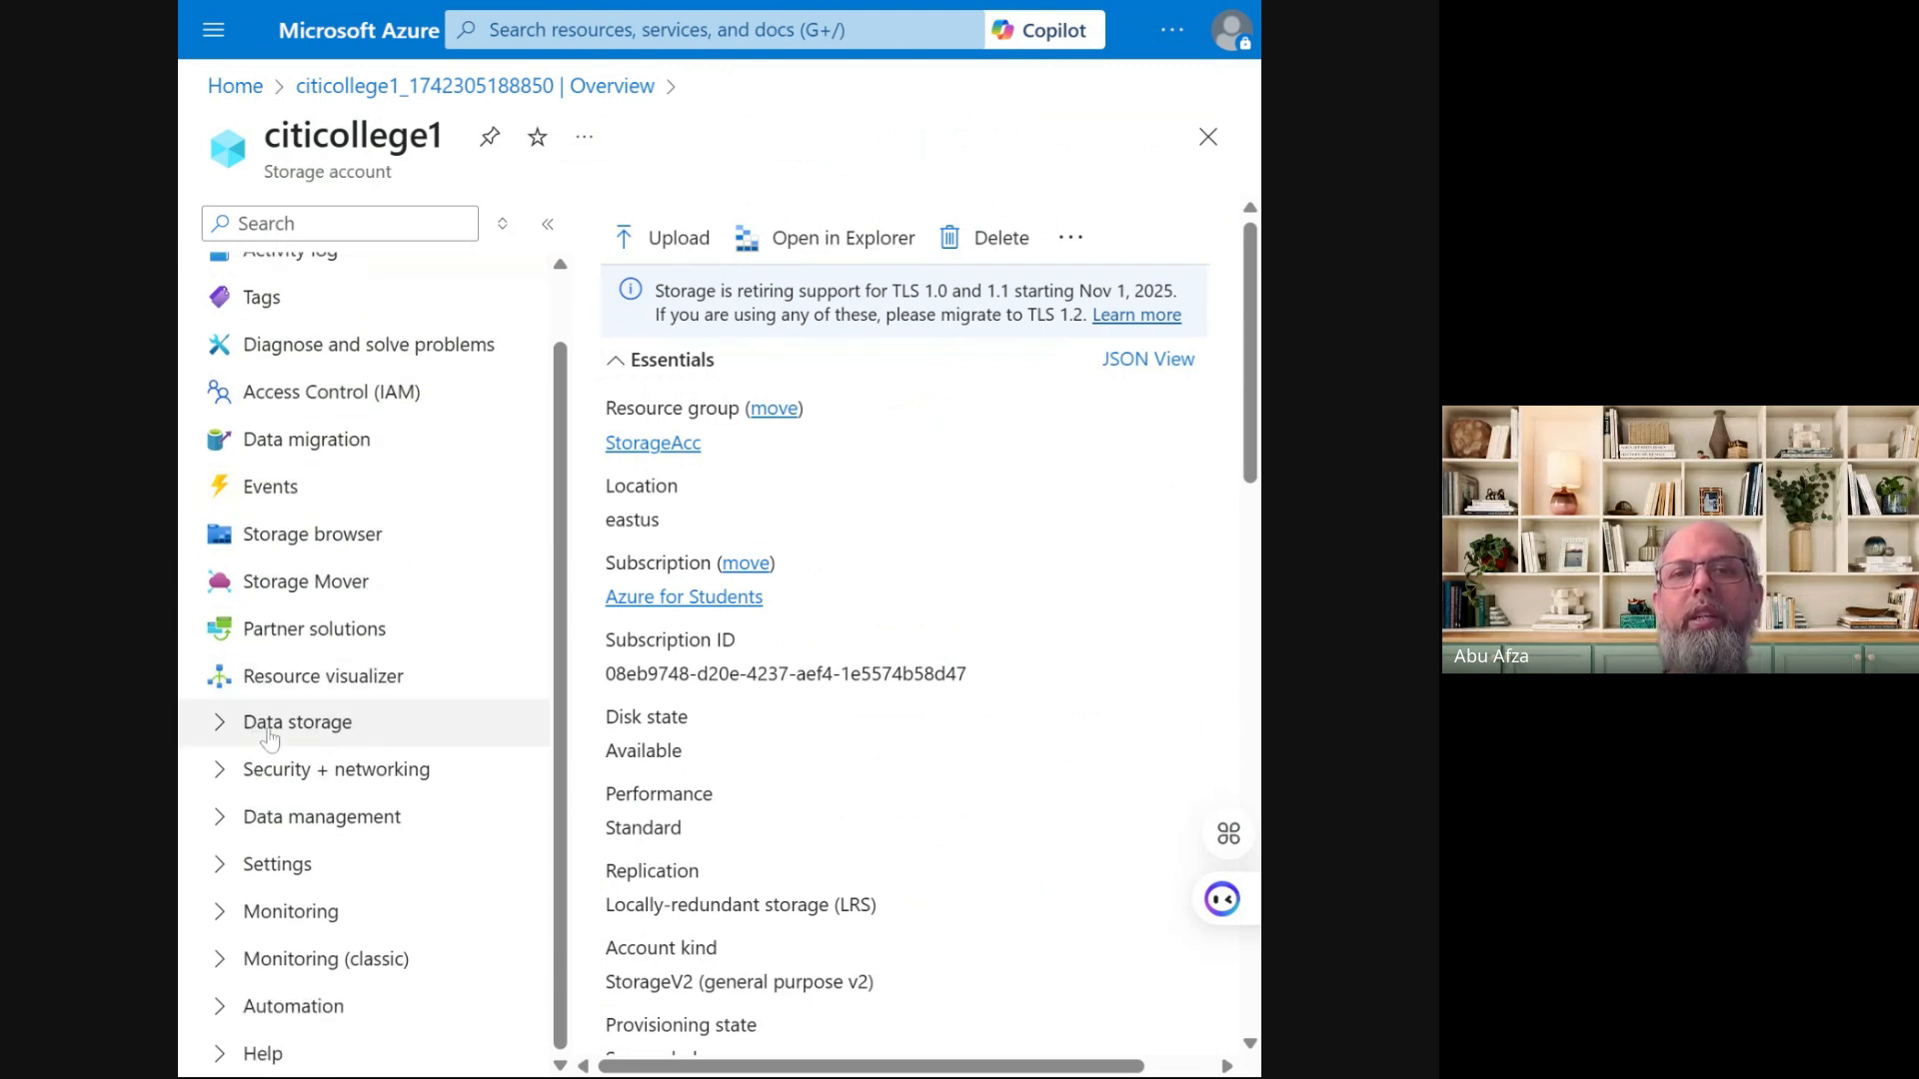
{"action": "left_click", "coordinate": [224, 728]}
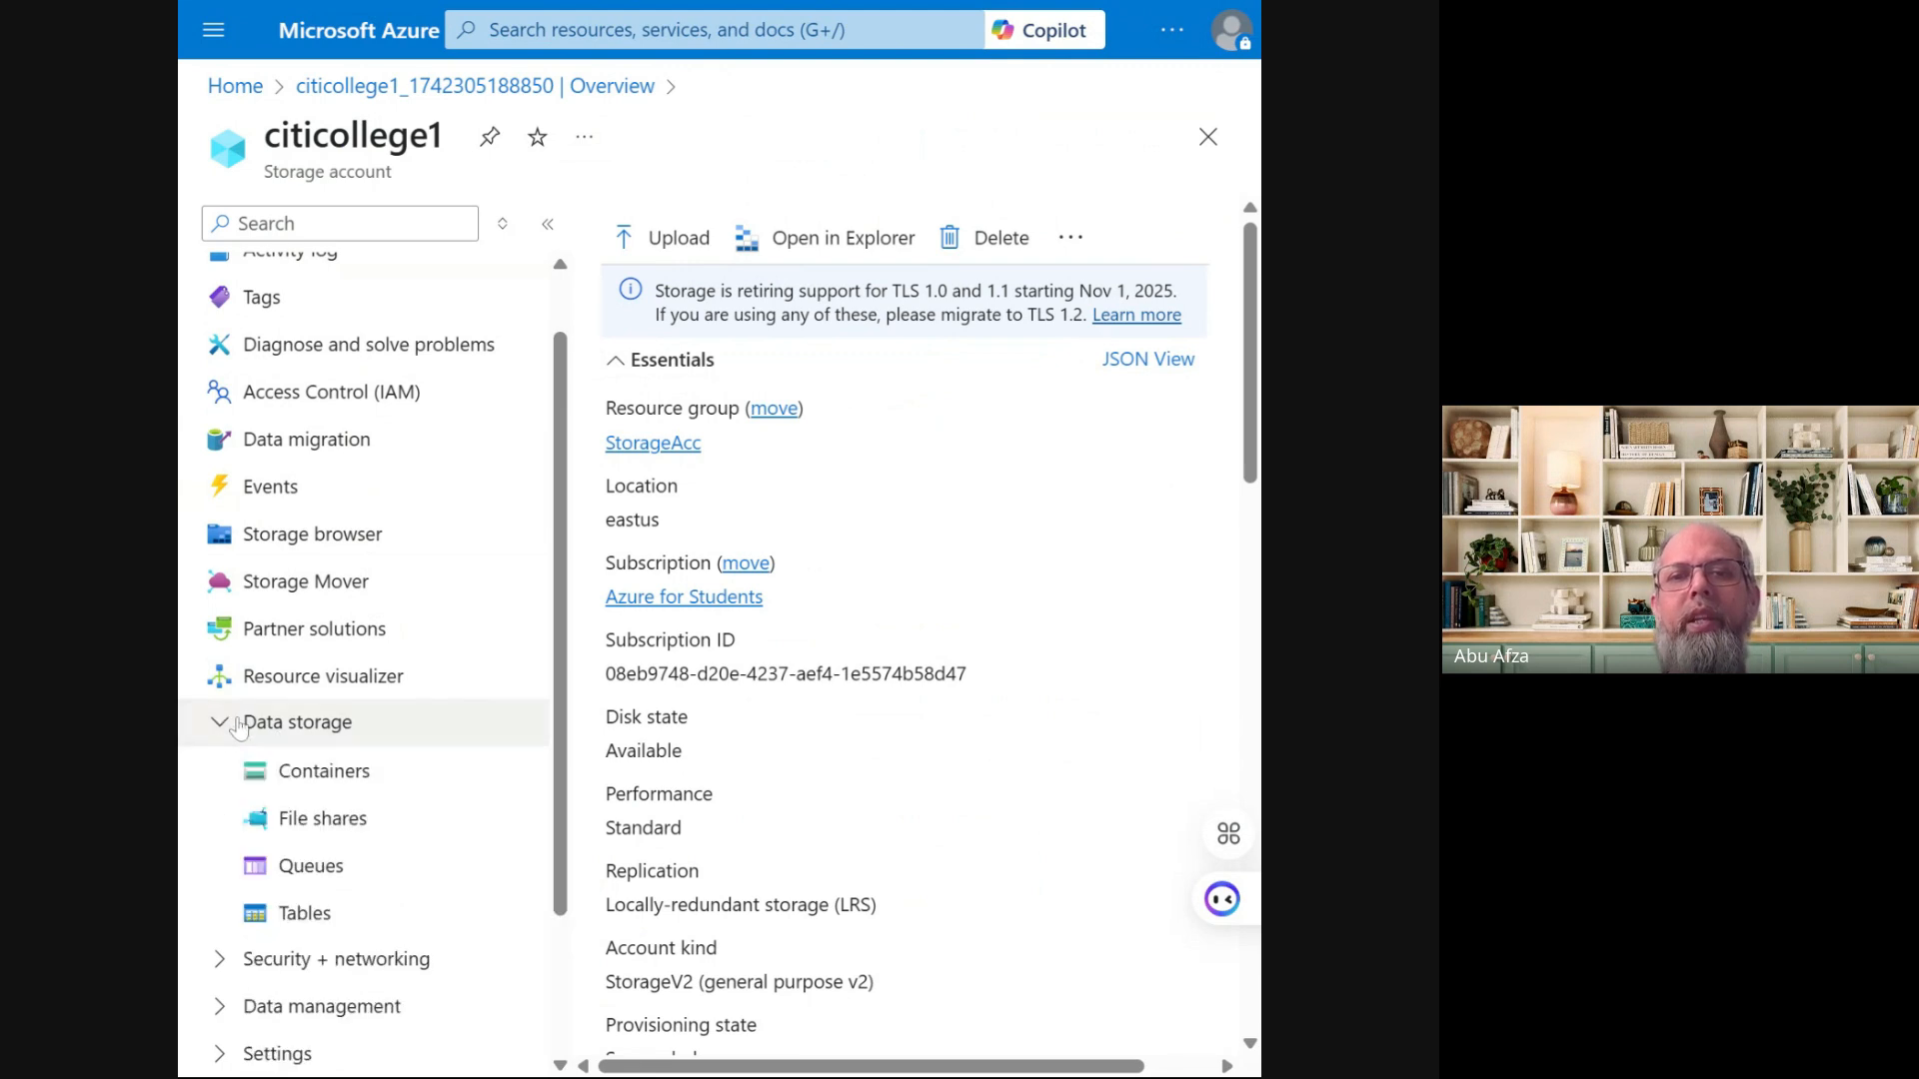
{"action": "scroll", "coordinate": [235, 730], "scroll_direction": "down", "scroll_amount": 2}
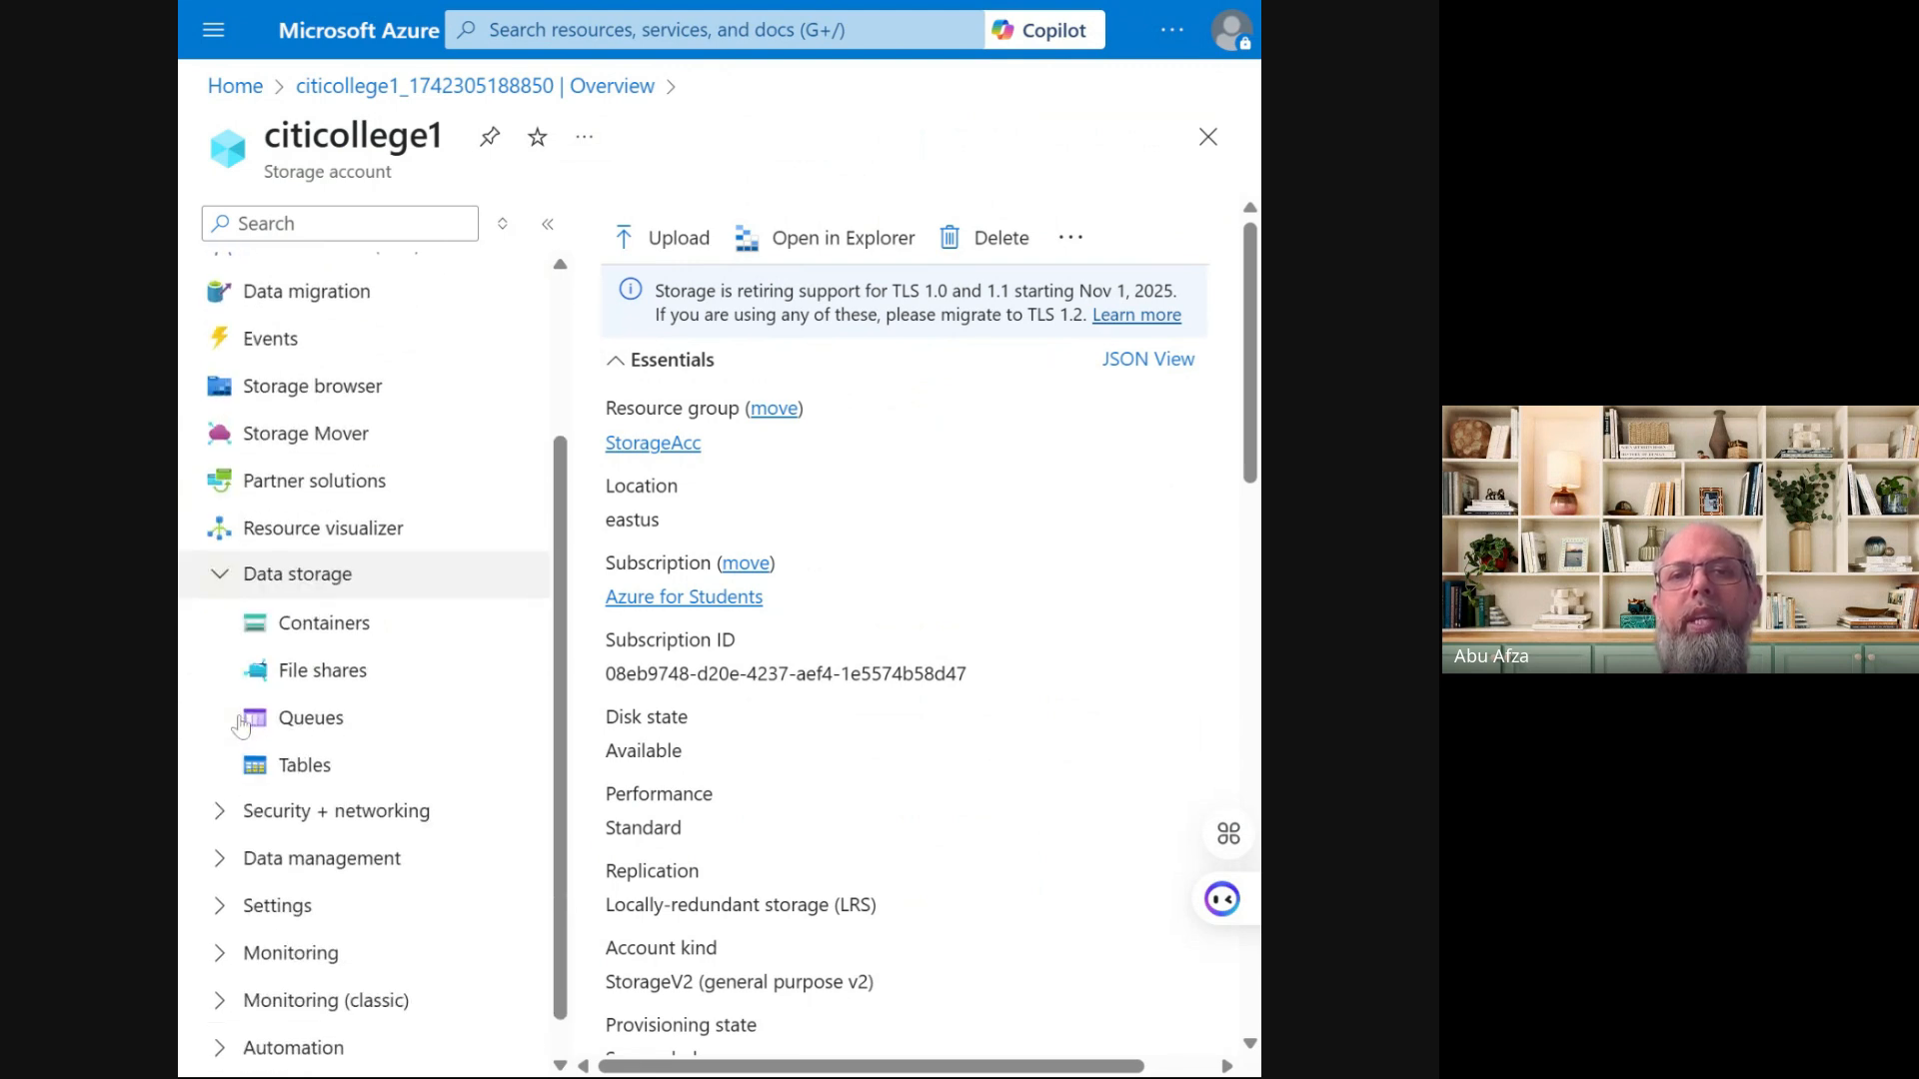
{"action": "left_click", "coordinate": [308, 676]}
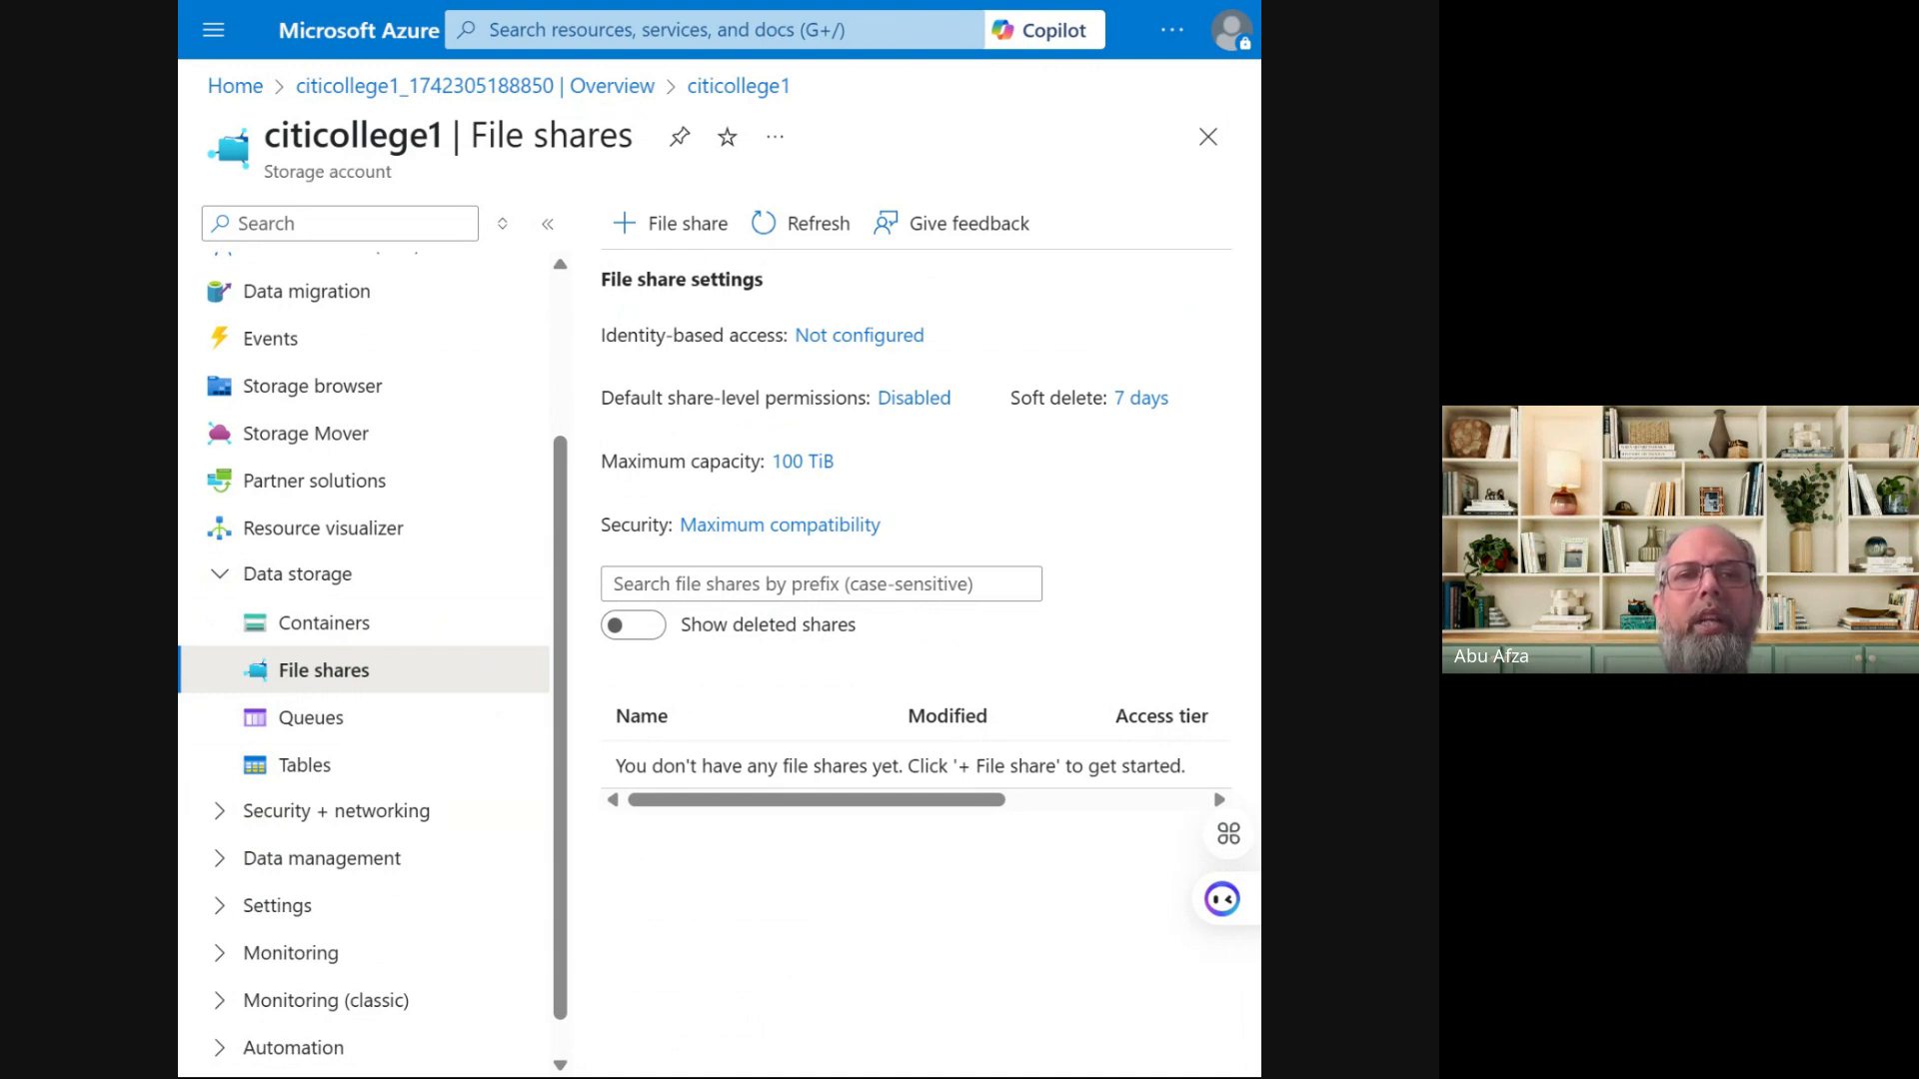
Start a new file share and name it 'citi'
{"action": "left_click", "coordinate": [664, 237]}
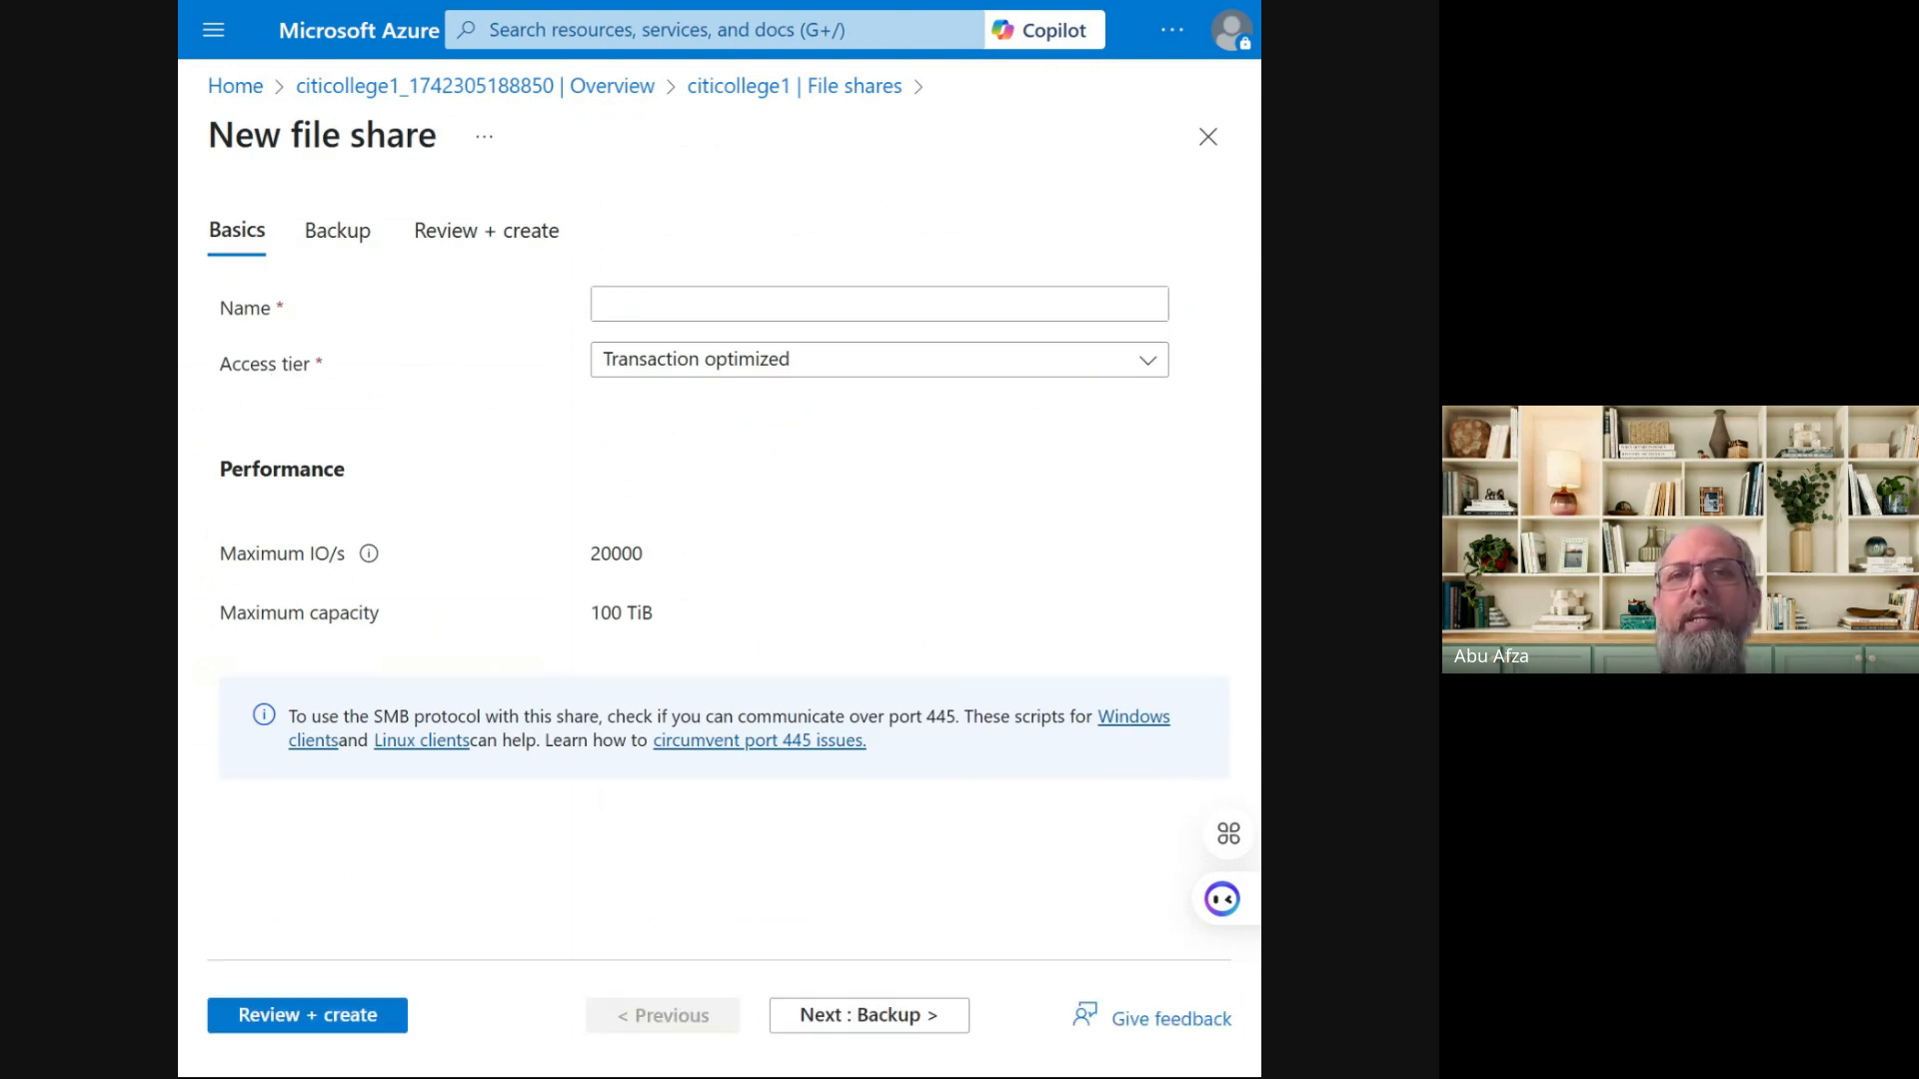
{"action": "left_click", "coordinate": [880, 303]}
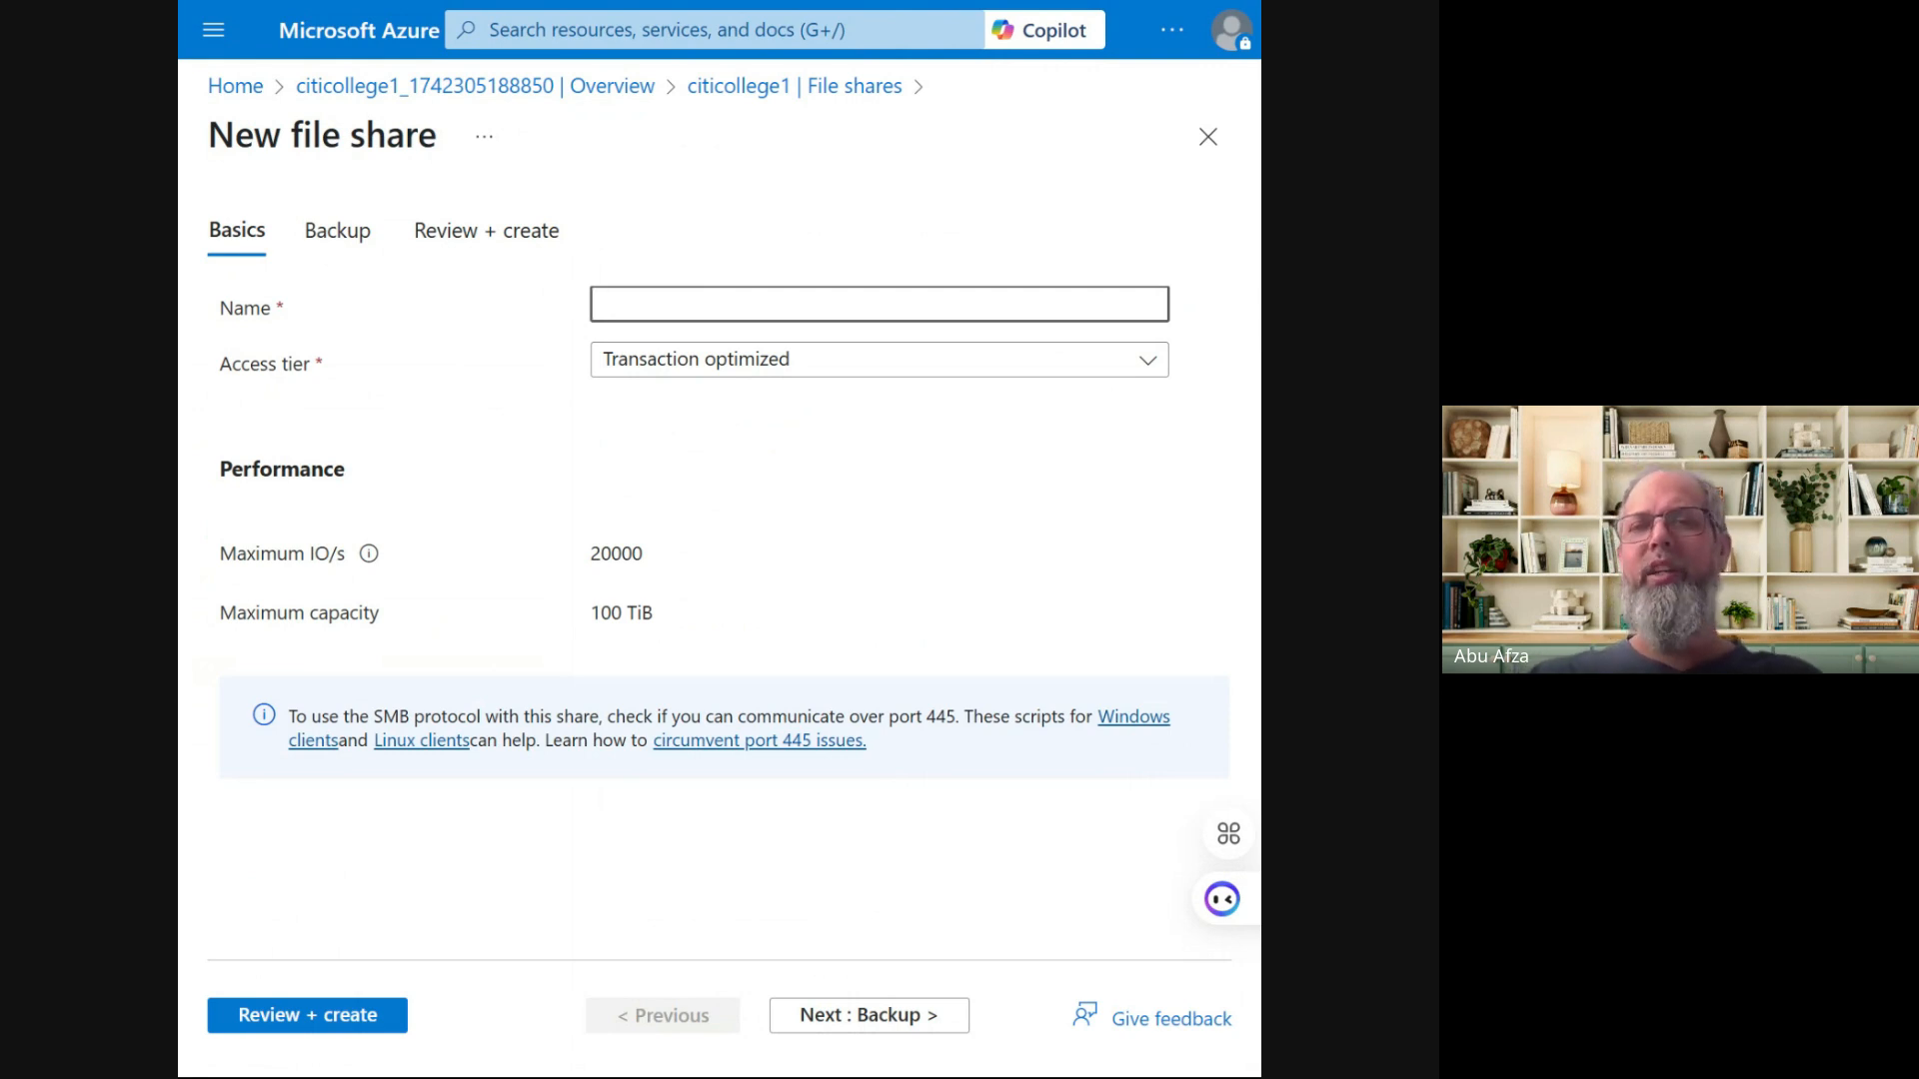
{"action": "type", "text": "citi"}
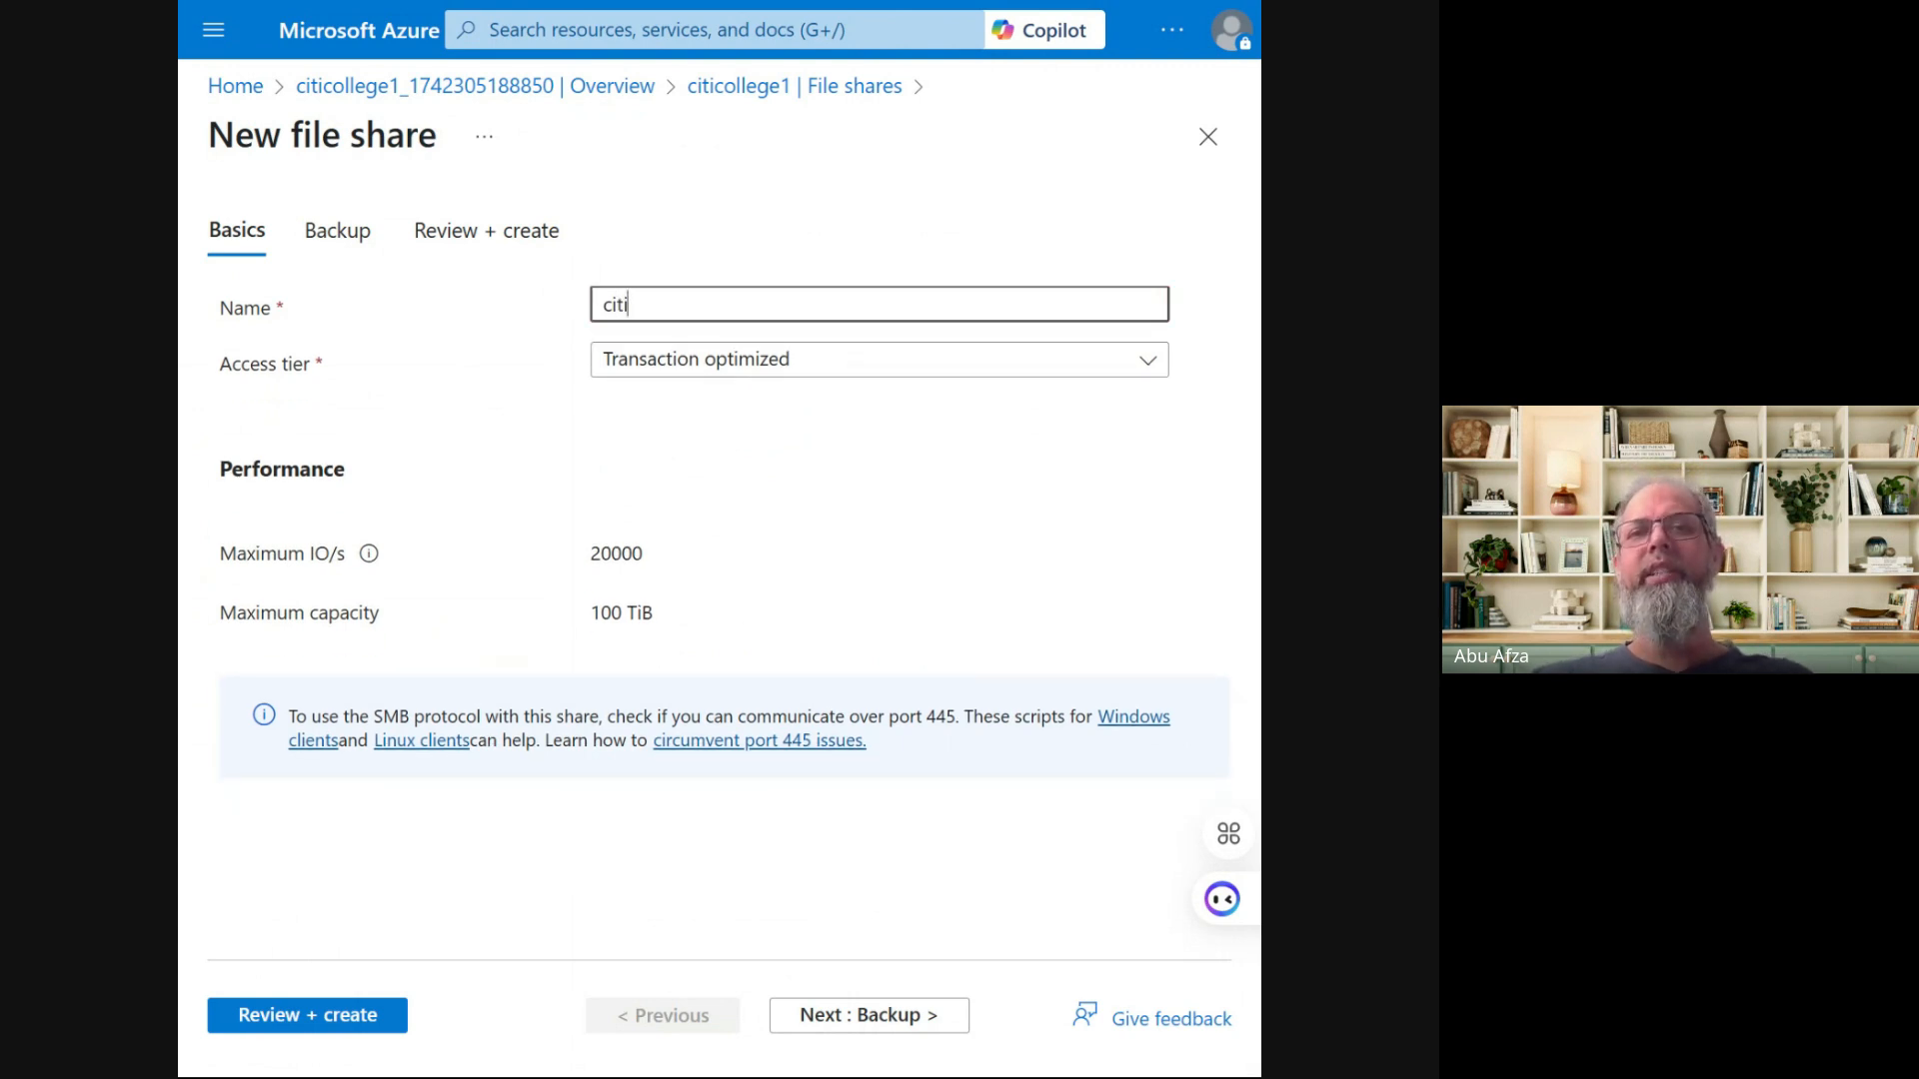
{"action": "left_click", "coordinate": [553, 405]}
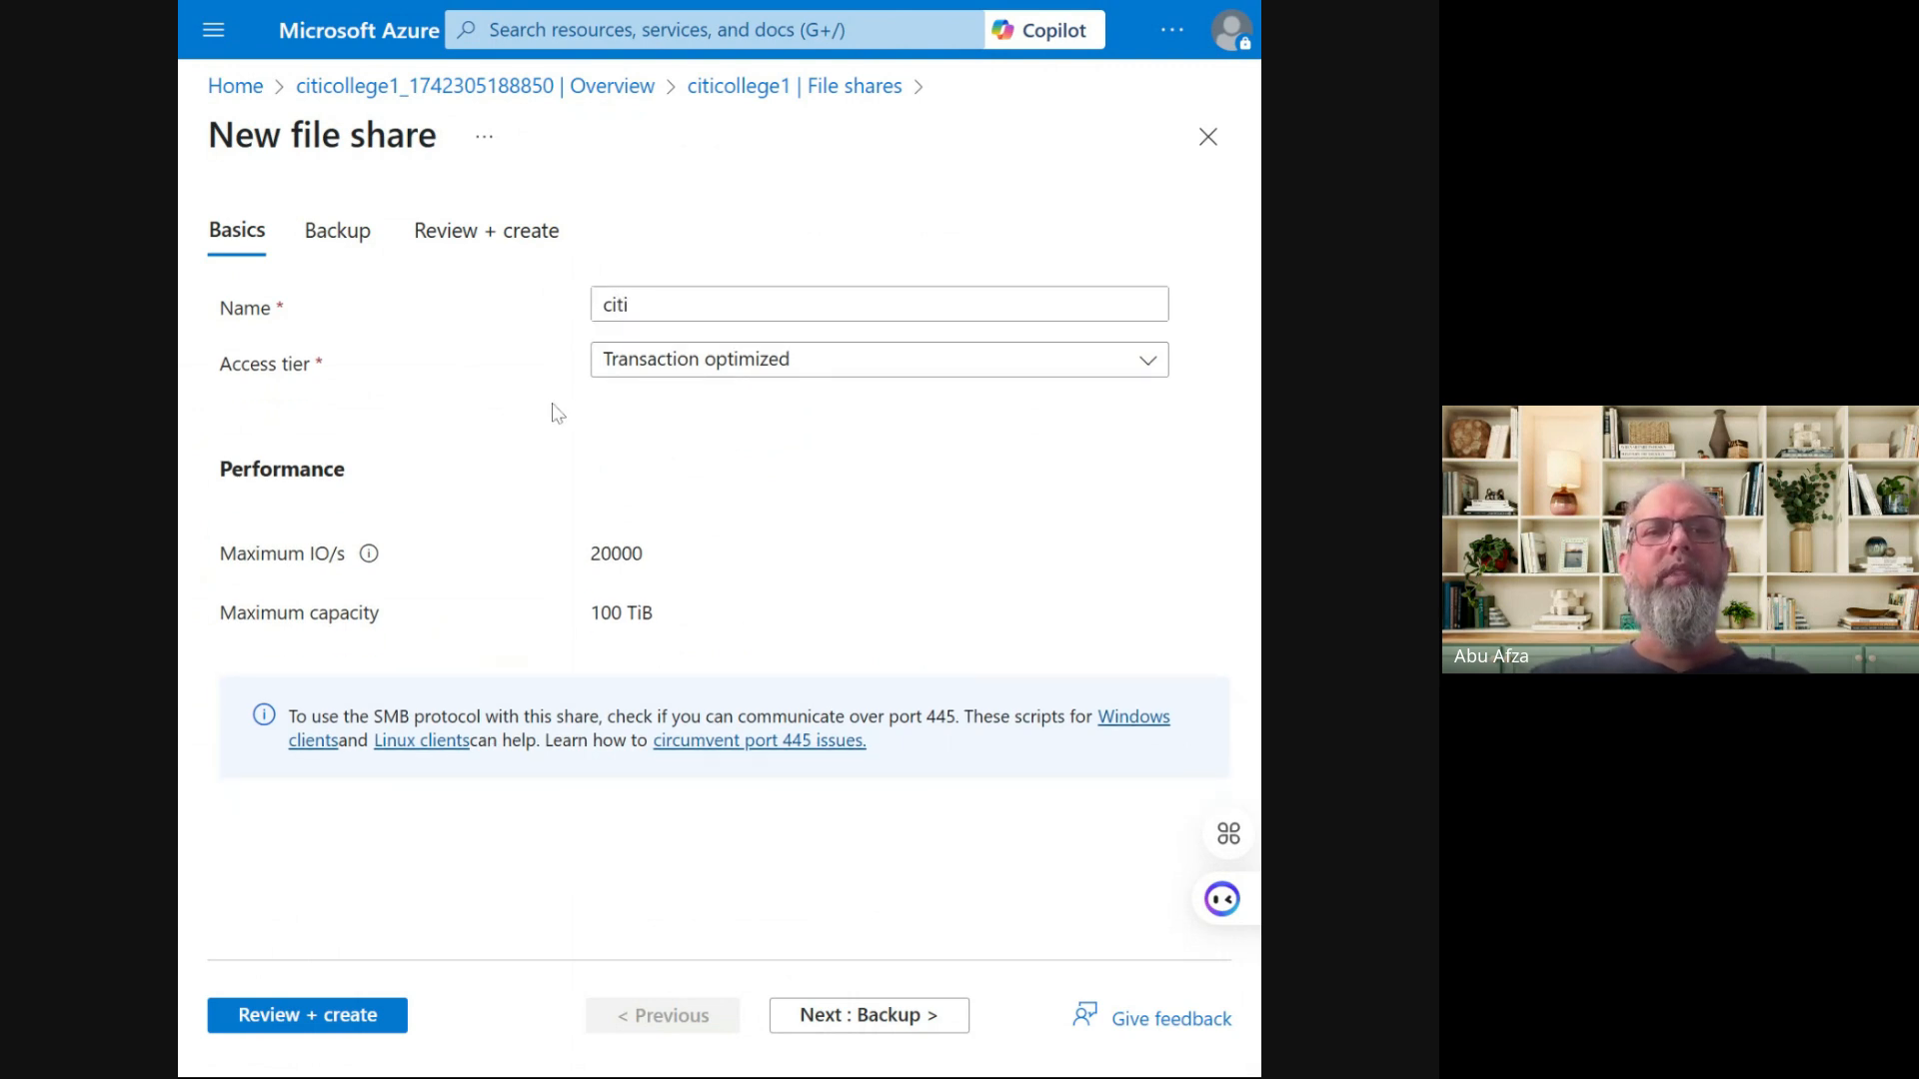
Keep the Transaction optimized access tier and check the 20000 maximum IO/s
{"action": "left_click", "coordinate": [760, 385]}
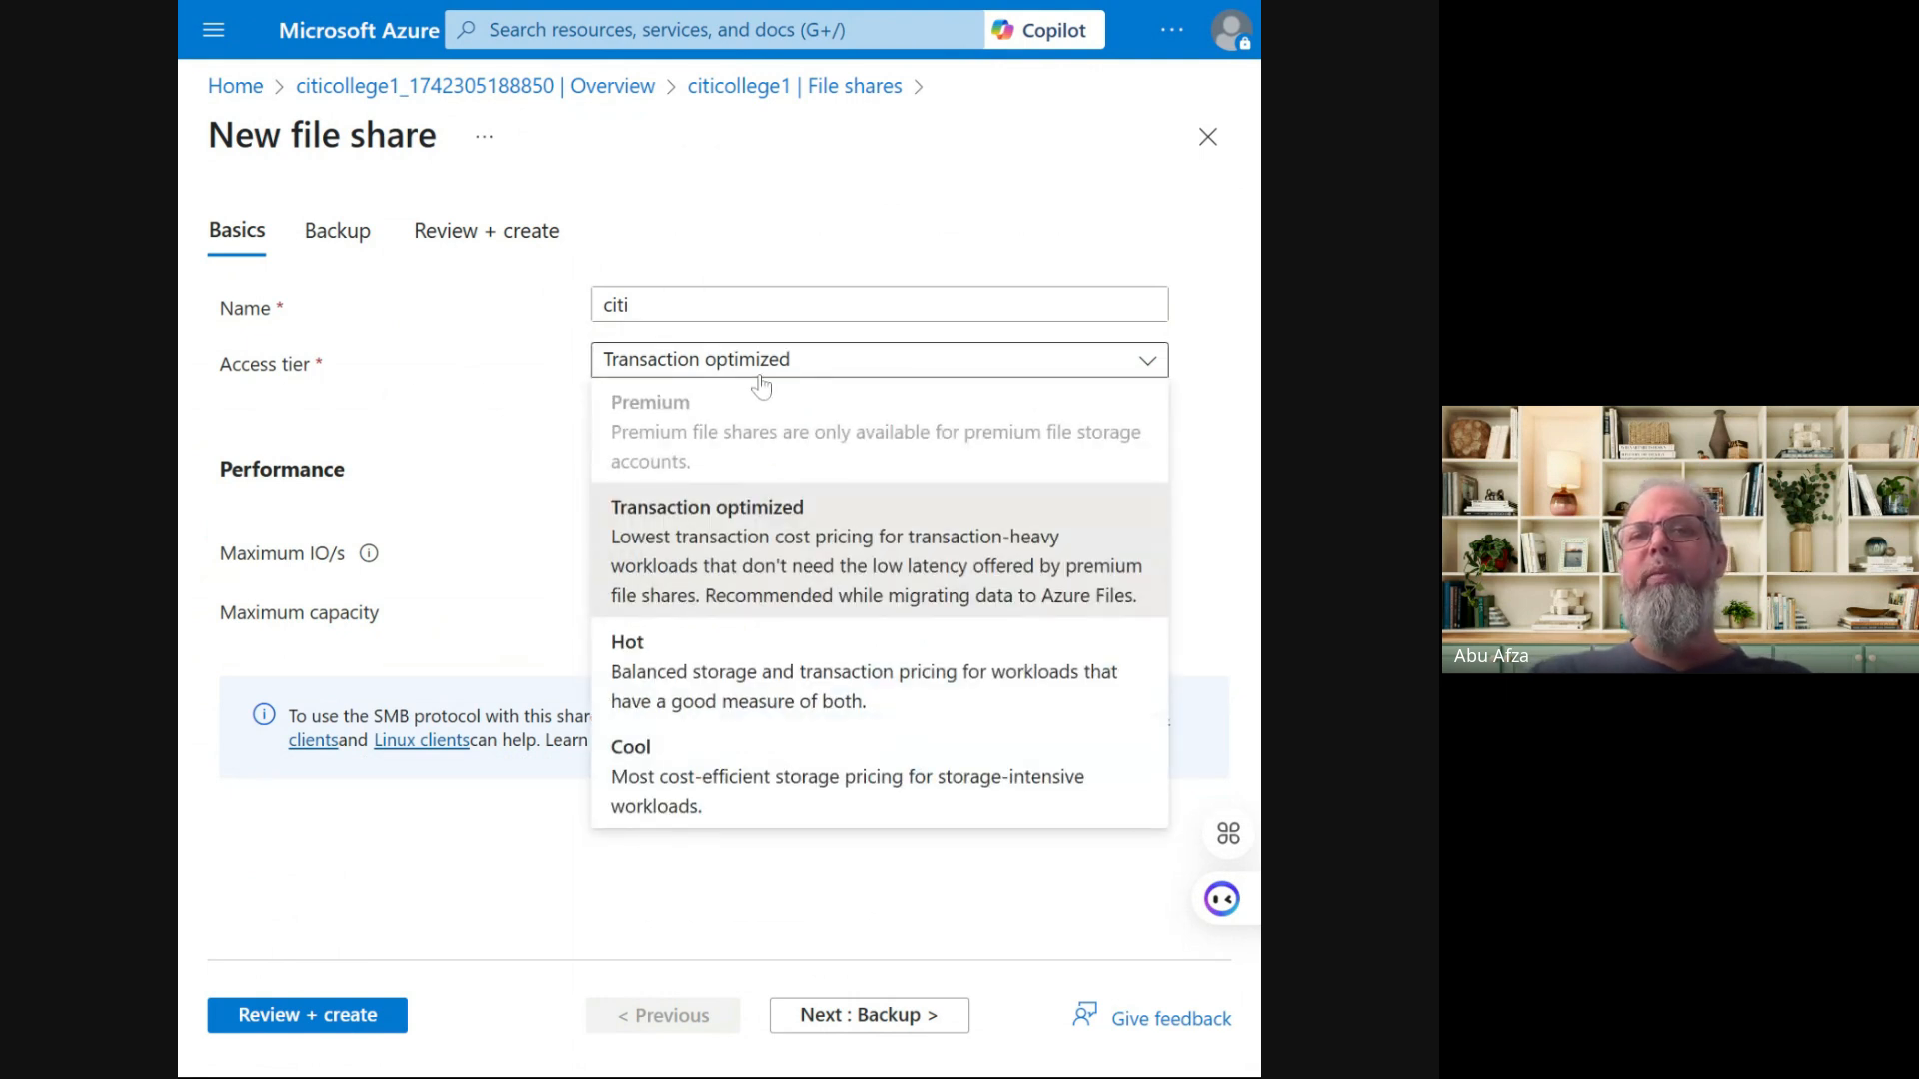
{"action": "left_click", "coordinate": [760, 380]}
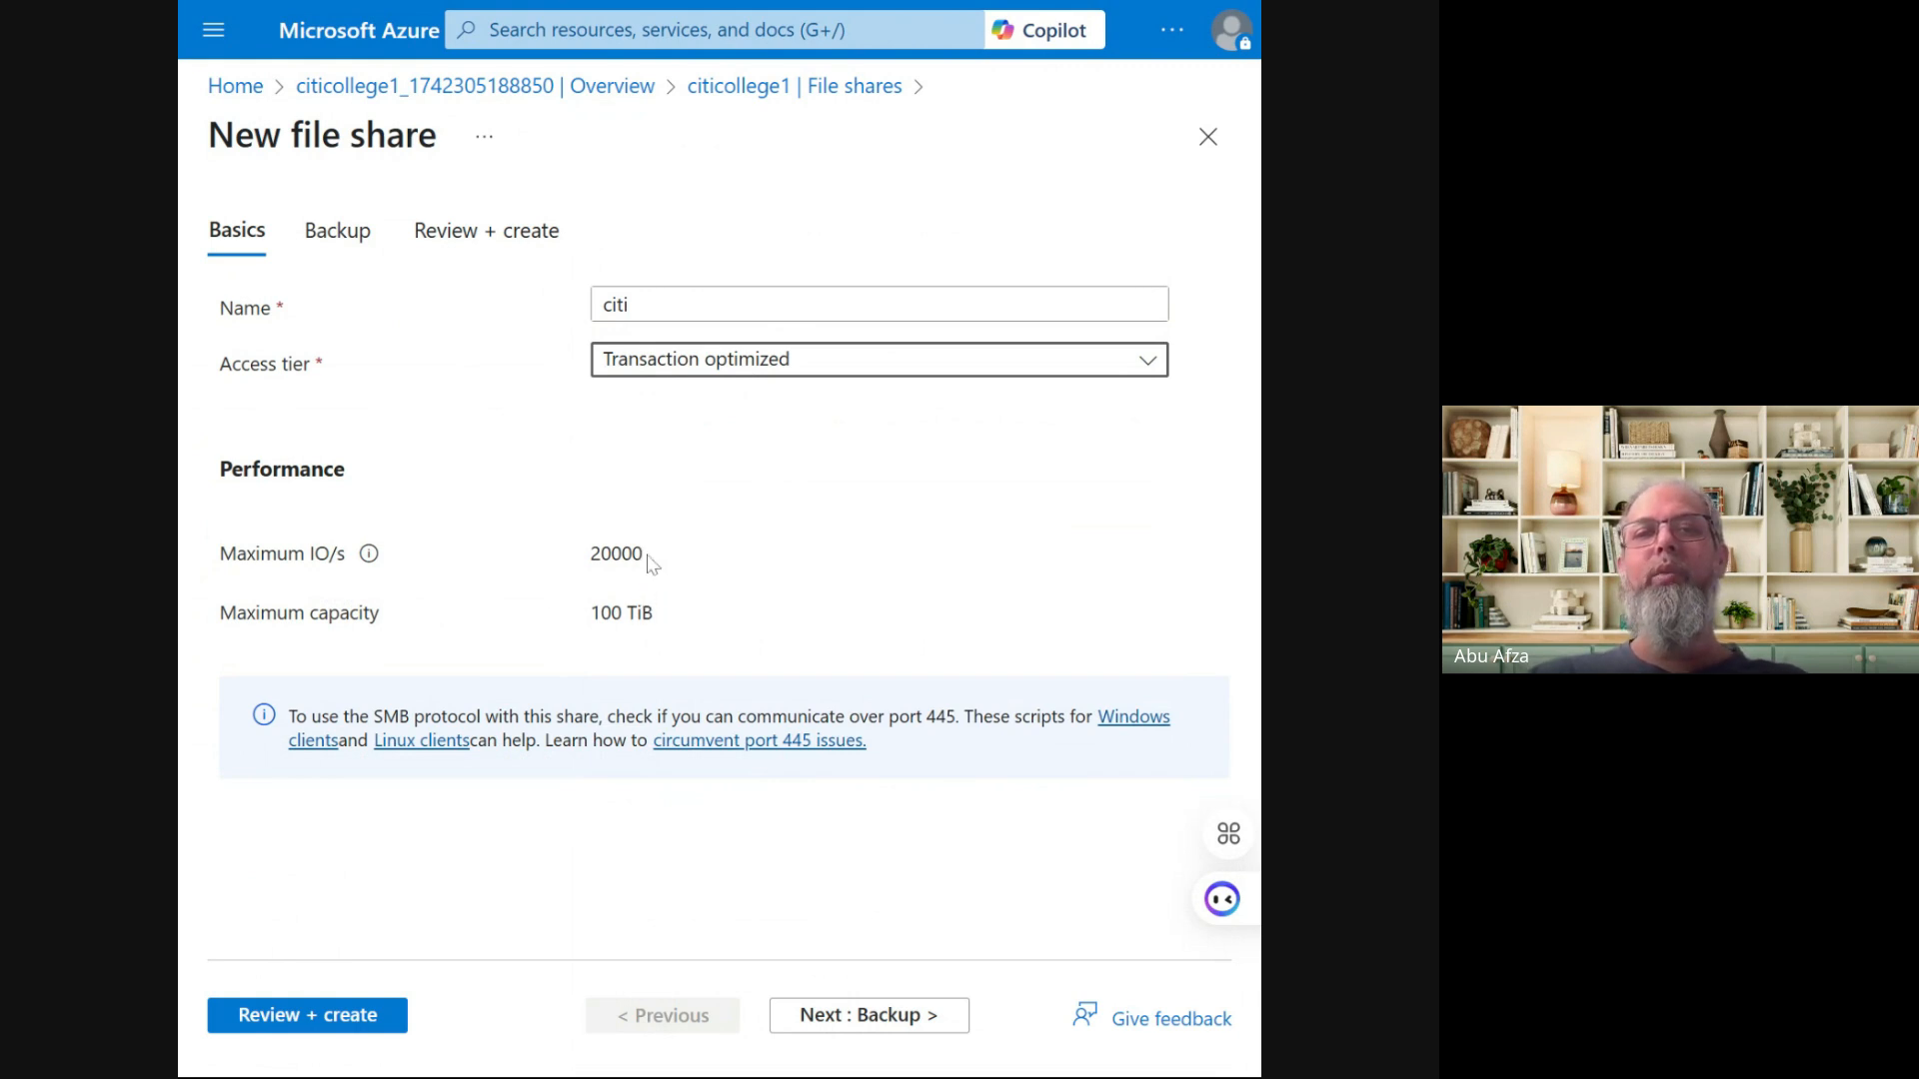
{"action": "left_click_drag", "start_coordinate": [646, 552], "coordinate": [578, 568]}
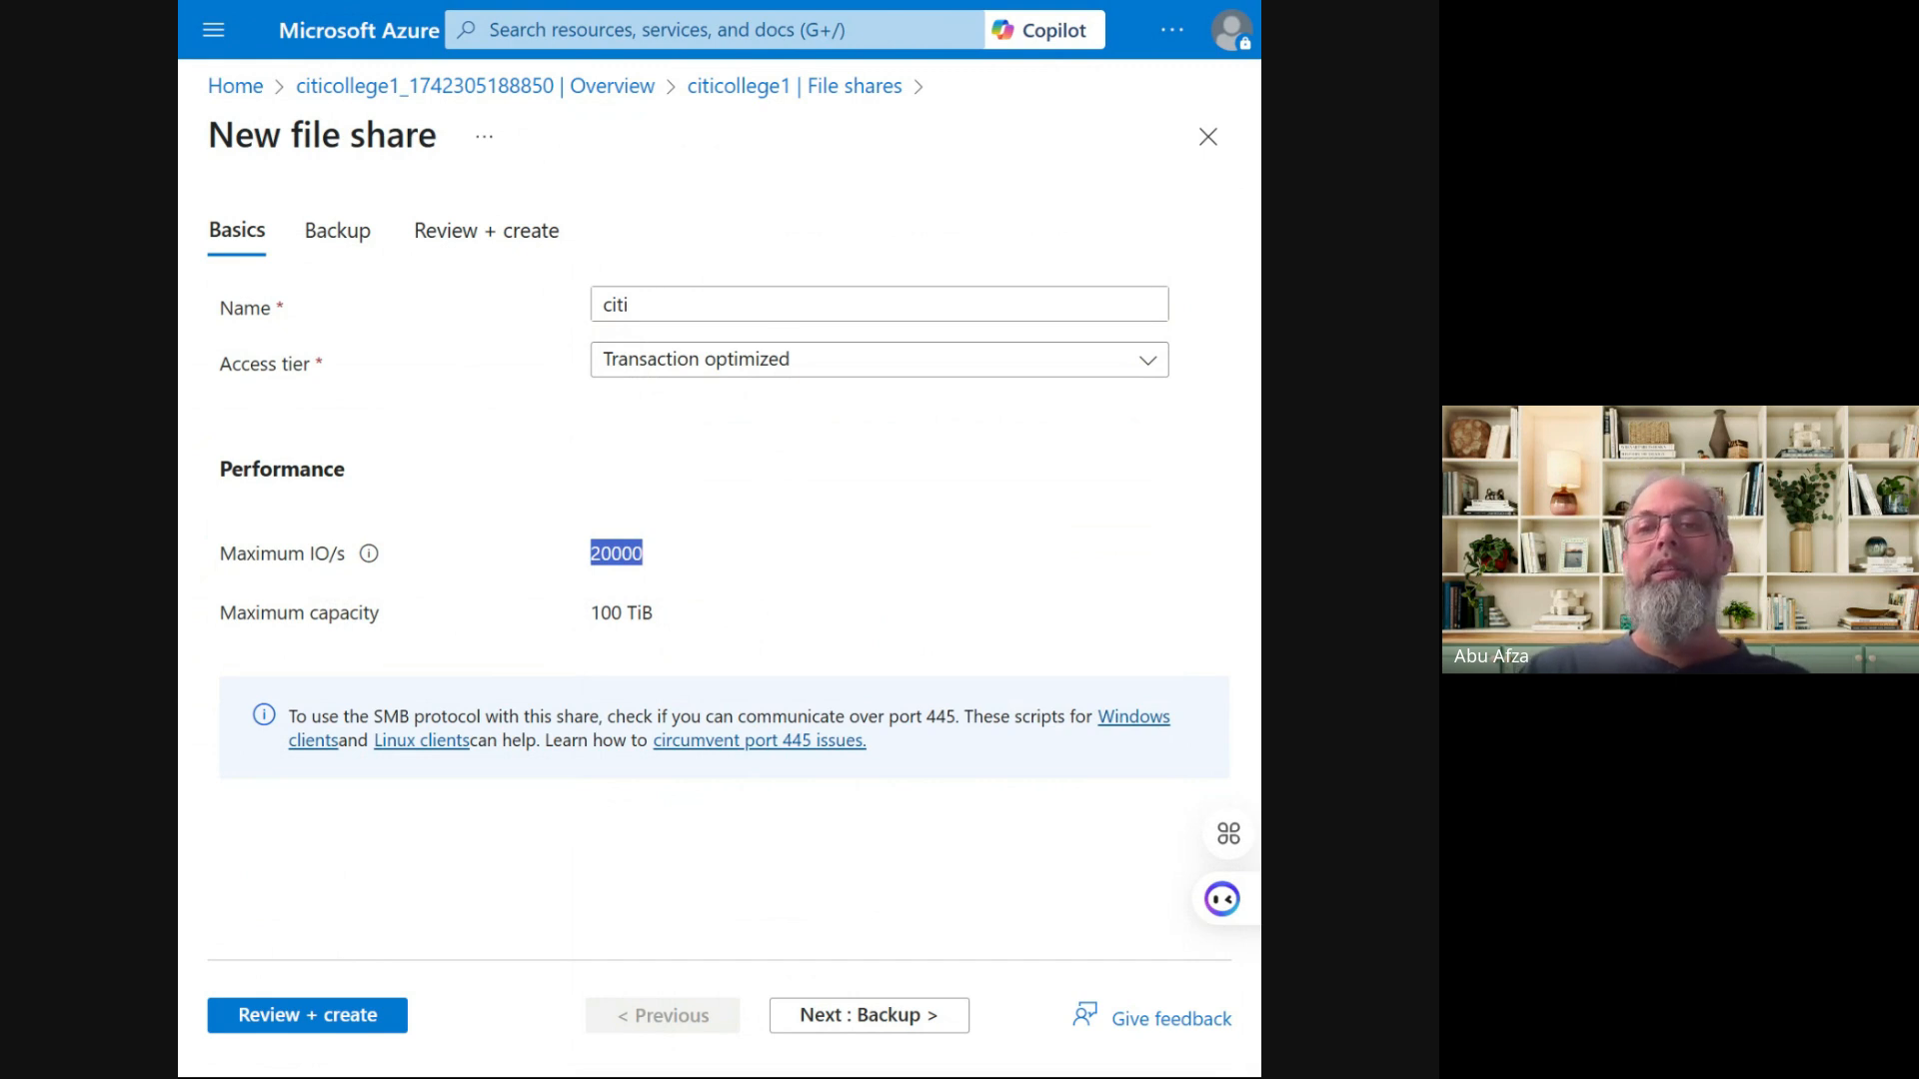
{"action": "triple_click", "coordinate": [764, 524]}
{"action": "left_click", "coordinate": [767, 512]}
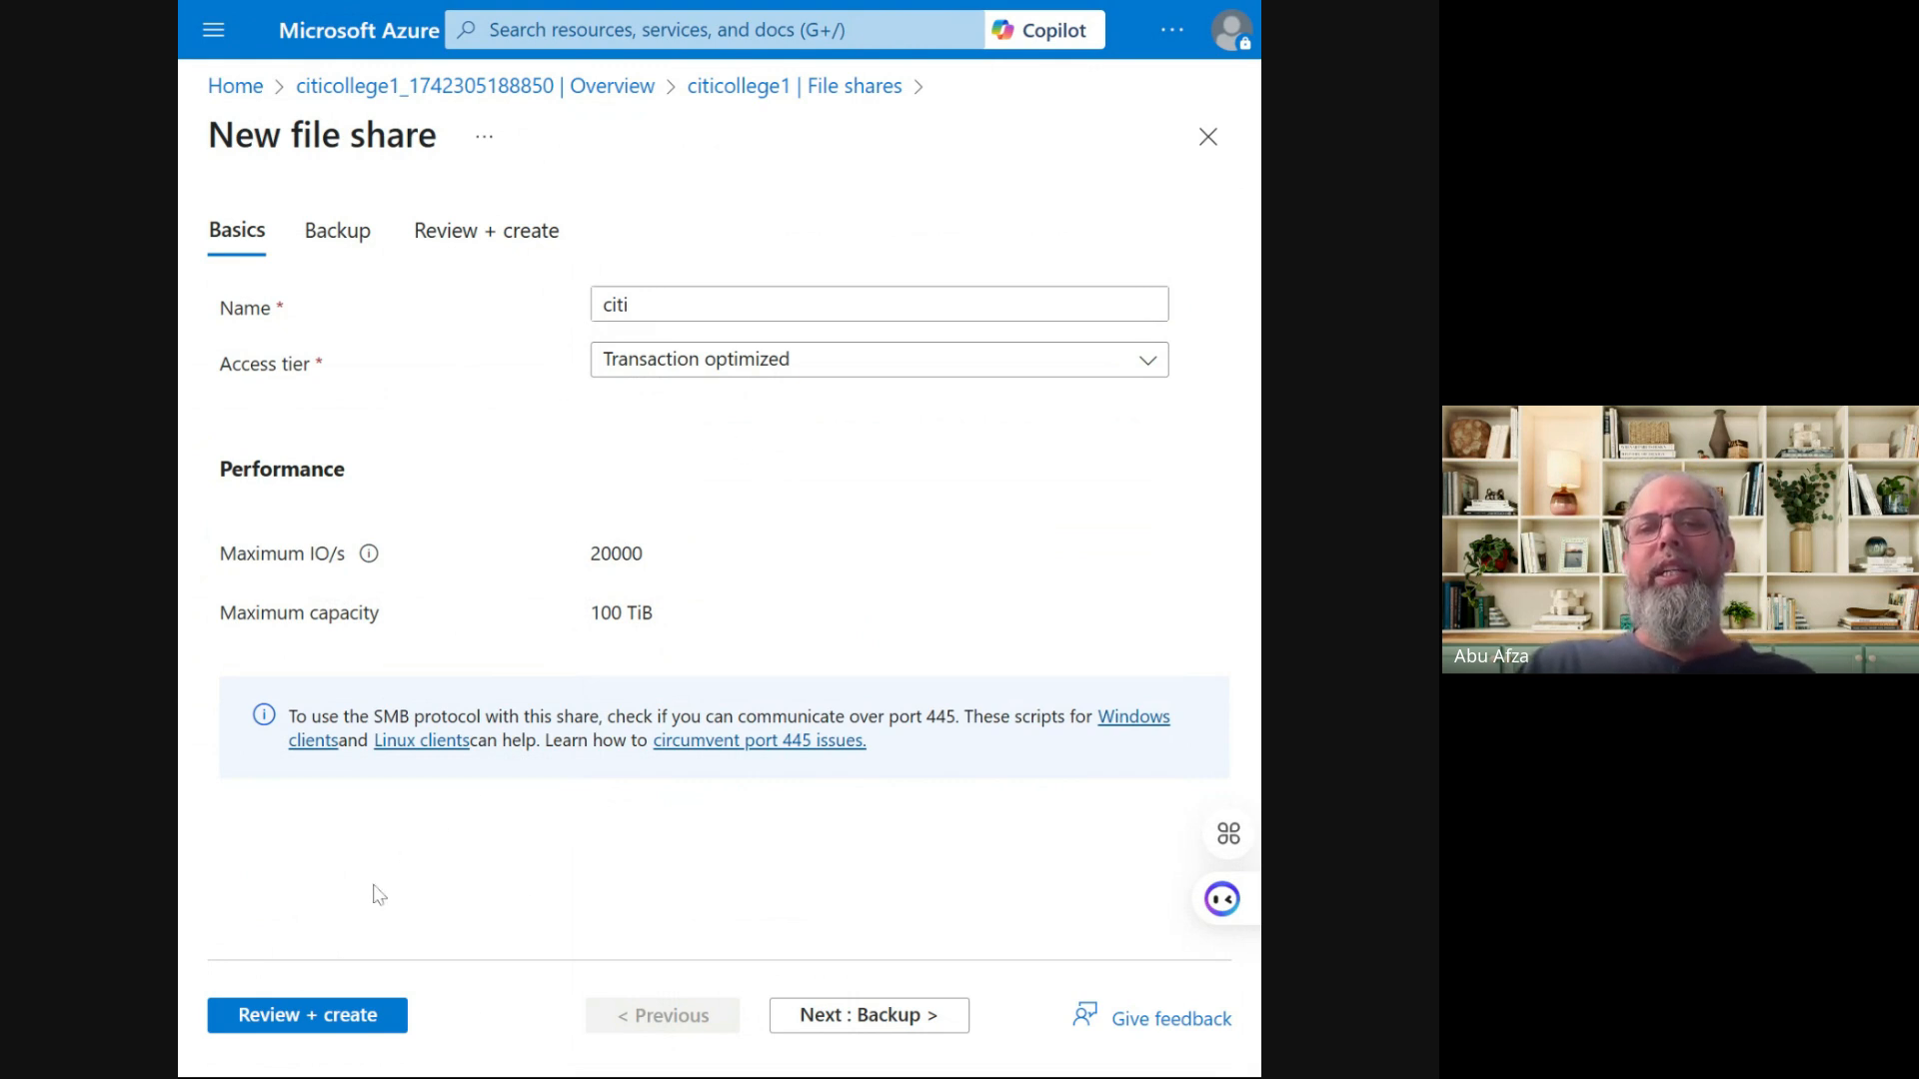
Review the citi share settings, confirm Validation passed, and create the share
{"action": "left_click", "coordinate": [312, 1020]}
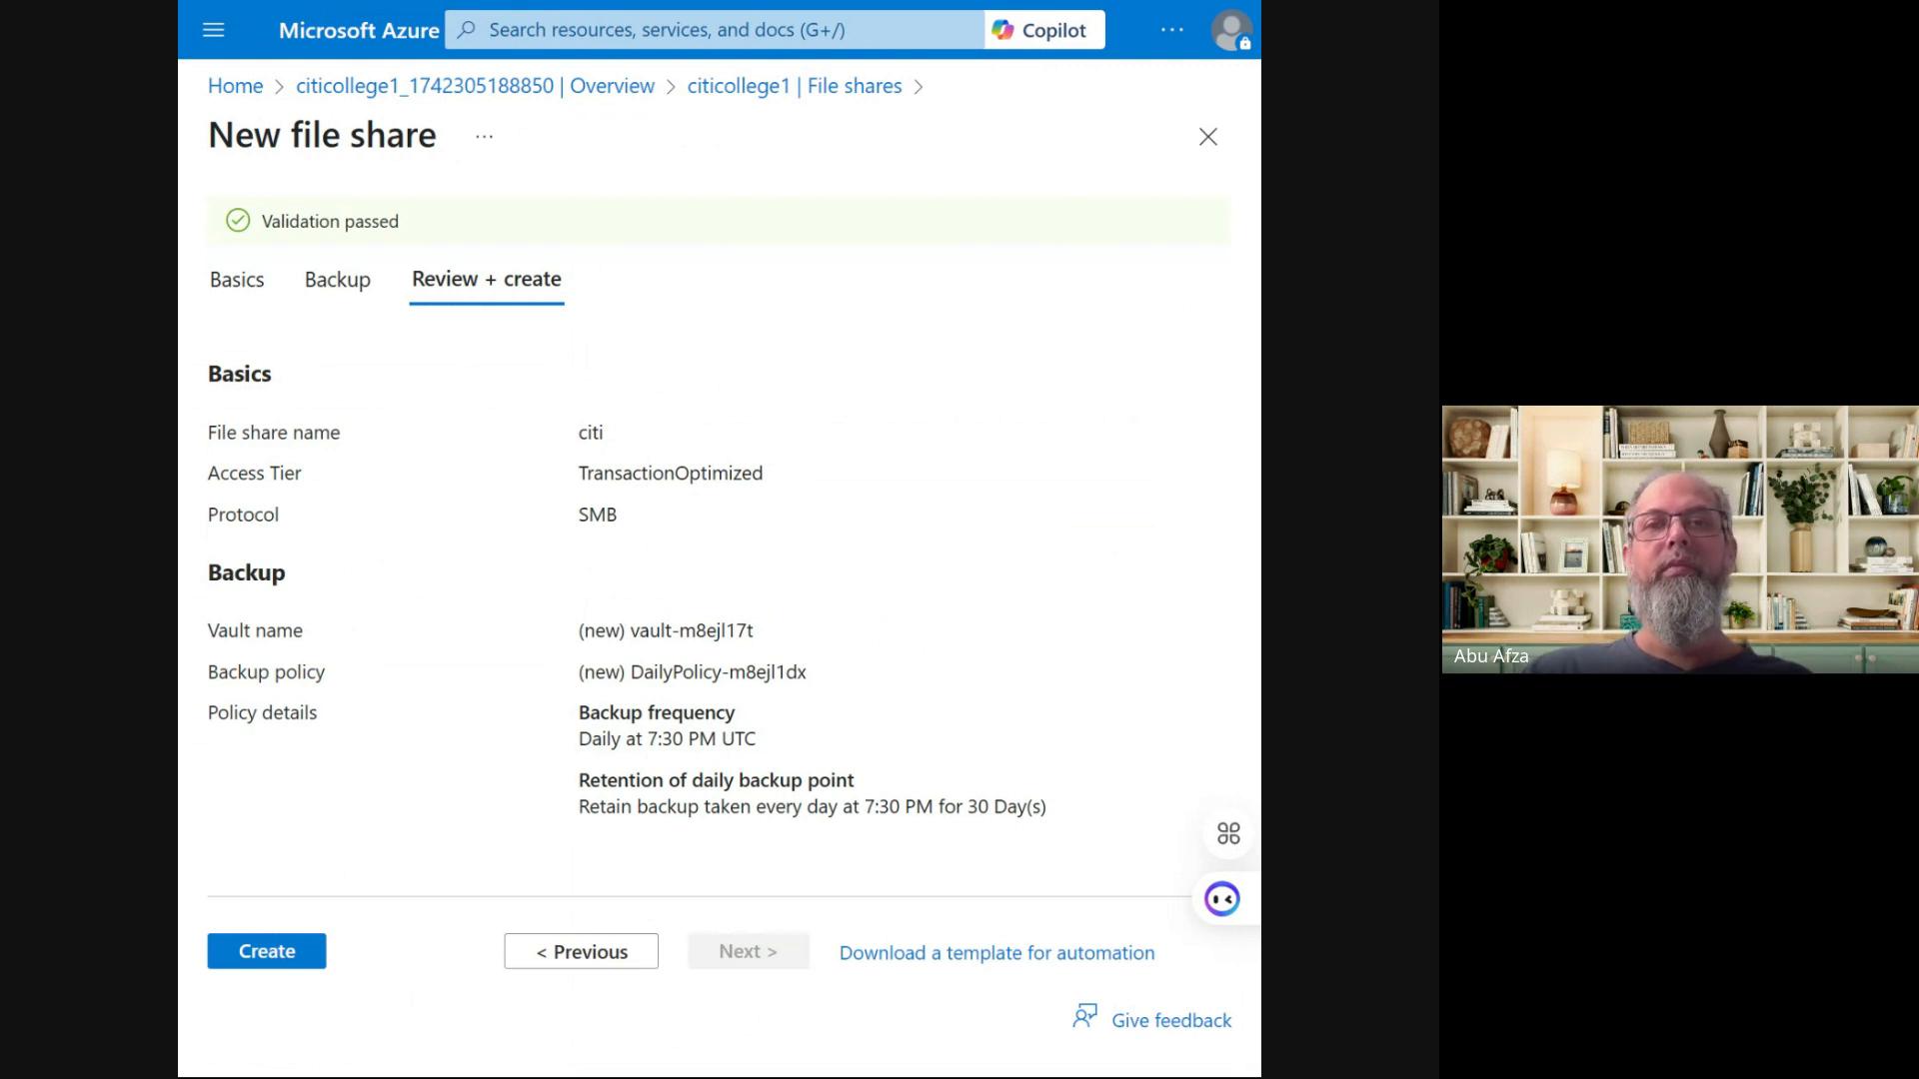
{"action": "left_click_drag", "start_coordinate": [281, 222], "coordinate": [474, 231]}
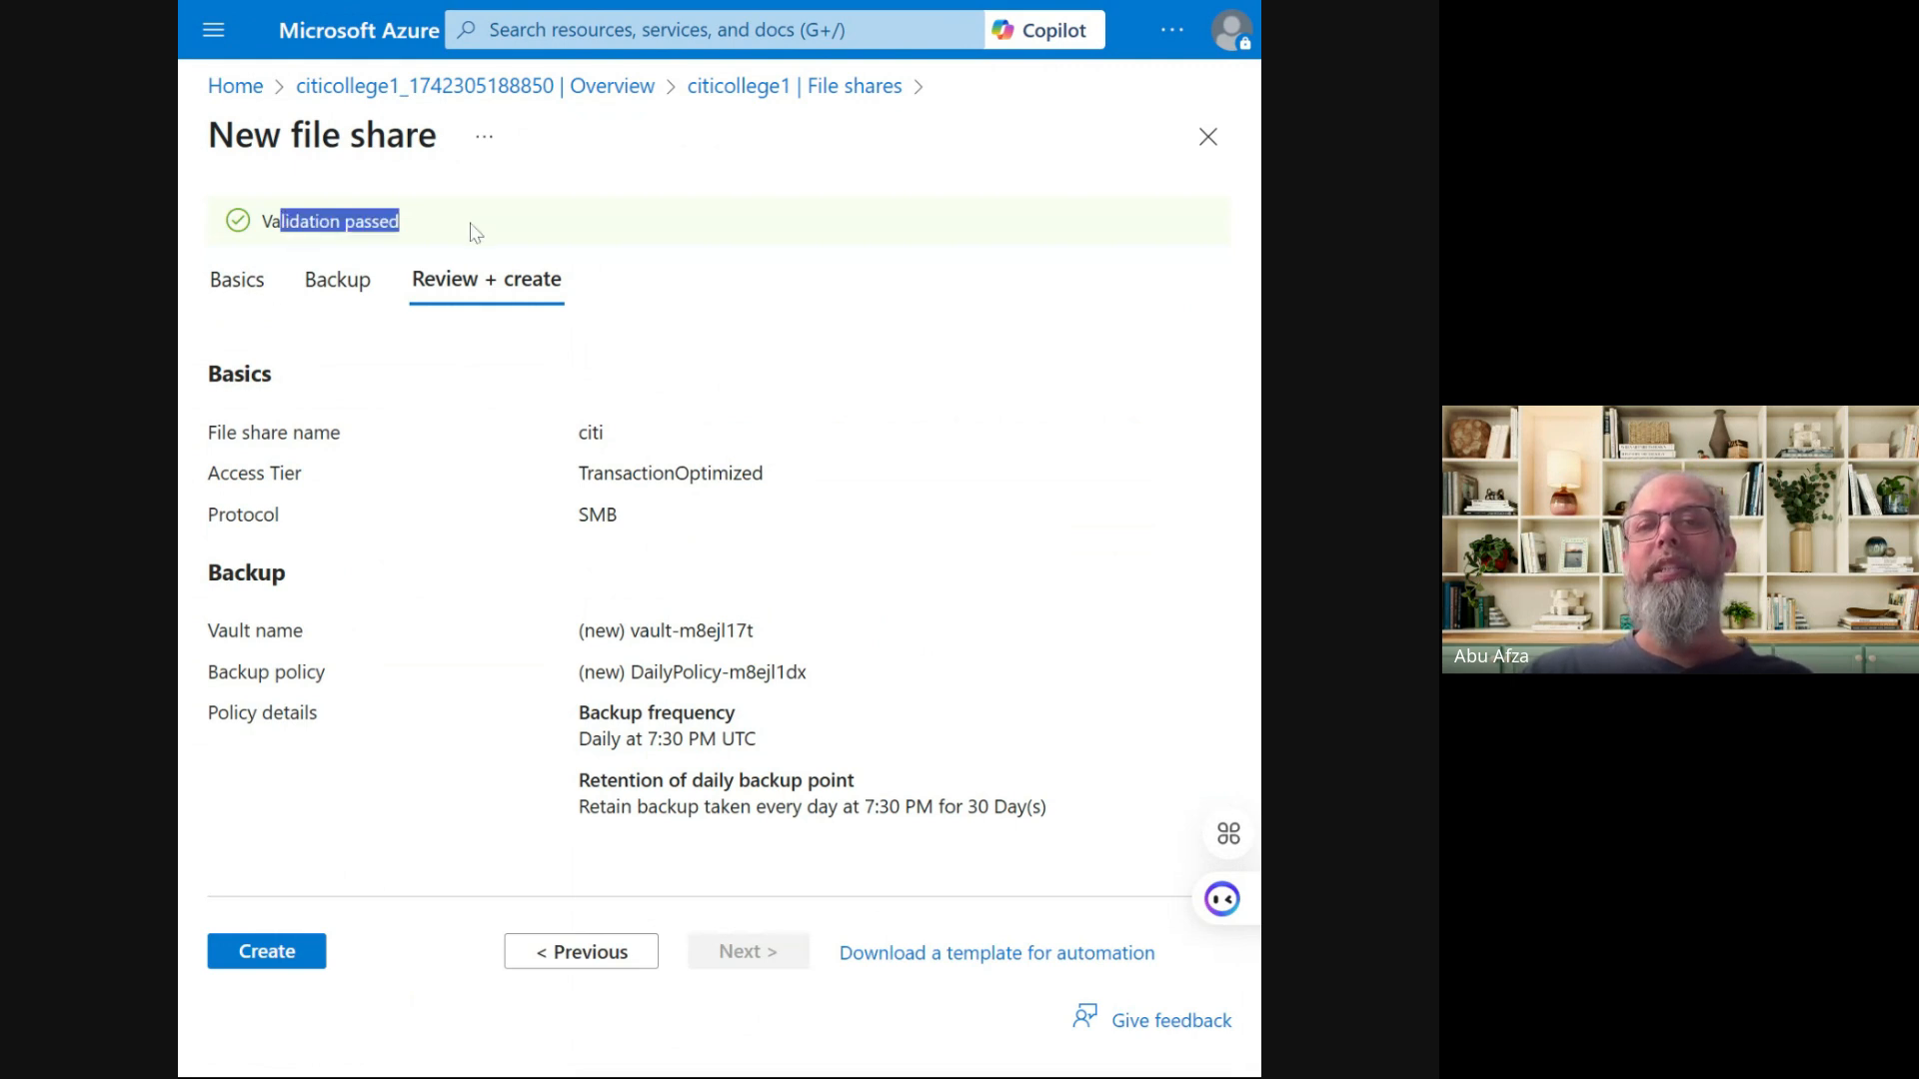
{"action": "left_click", "coordinate": [266, 952]}
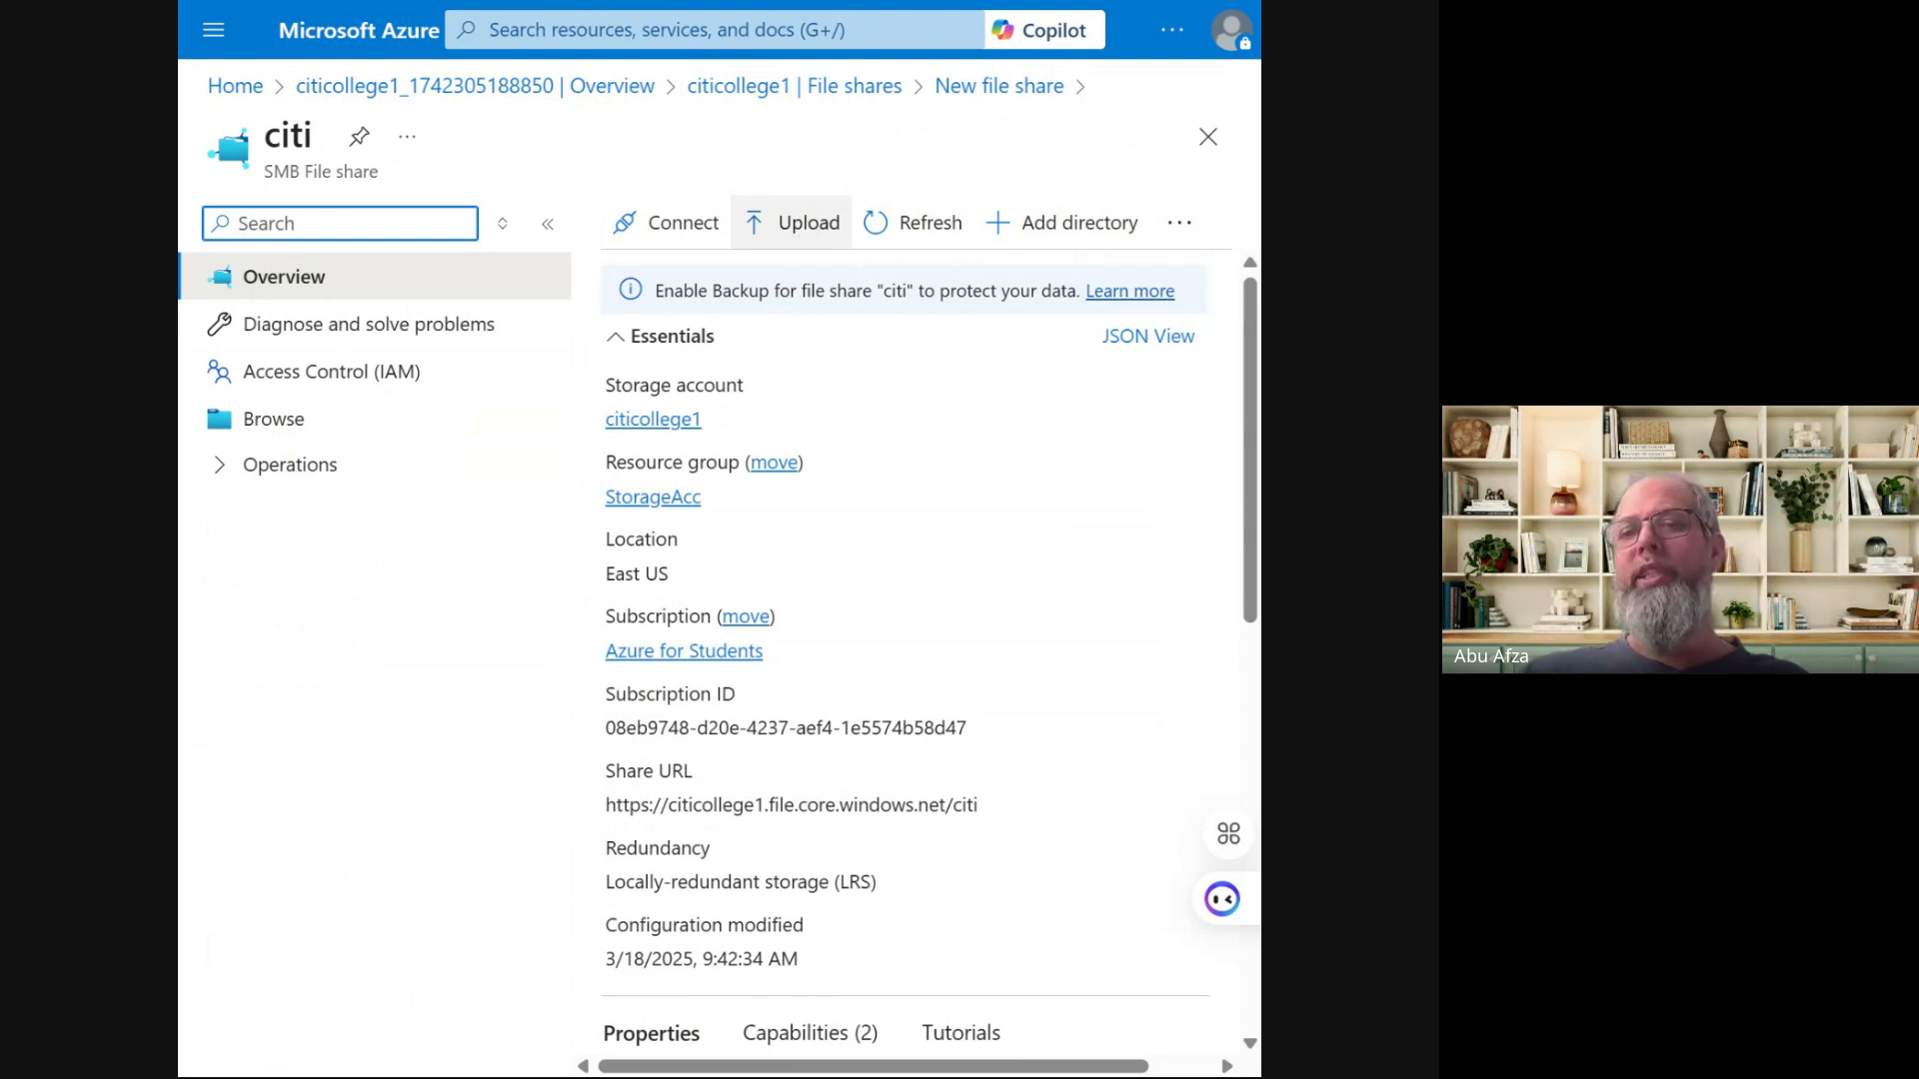
Upload ImportantLink.txt to the citi share with 'Overwrite if files already exist' enabled, then close the upload pane
{"action": "left_click", "coordinate": [806, 224]}
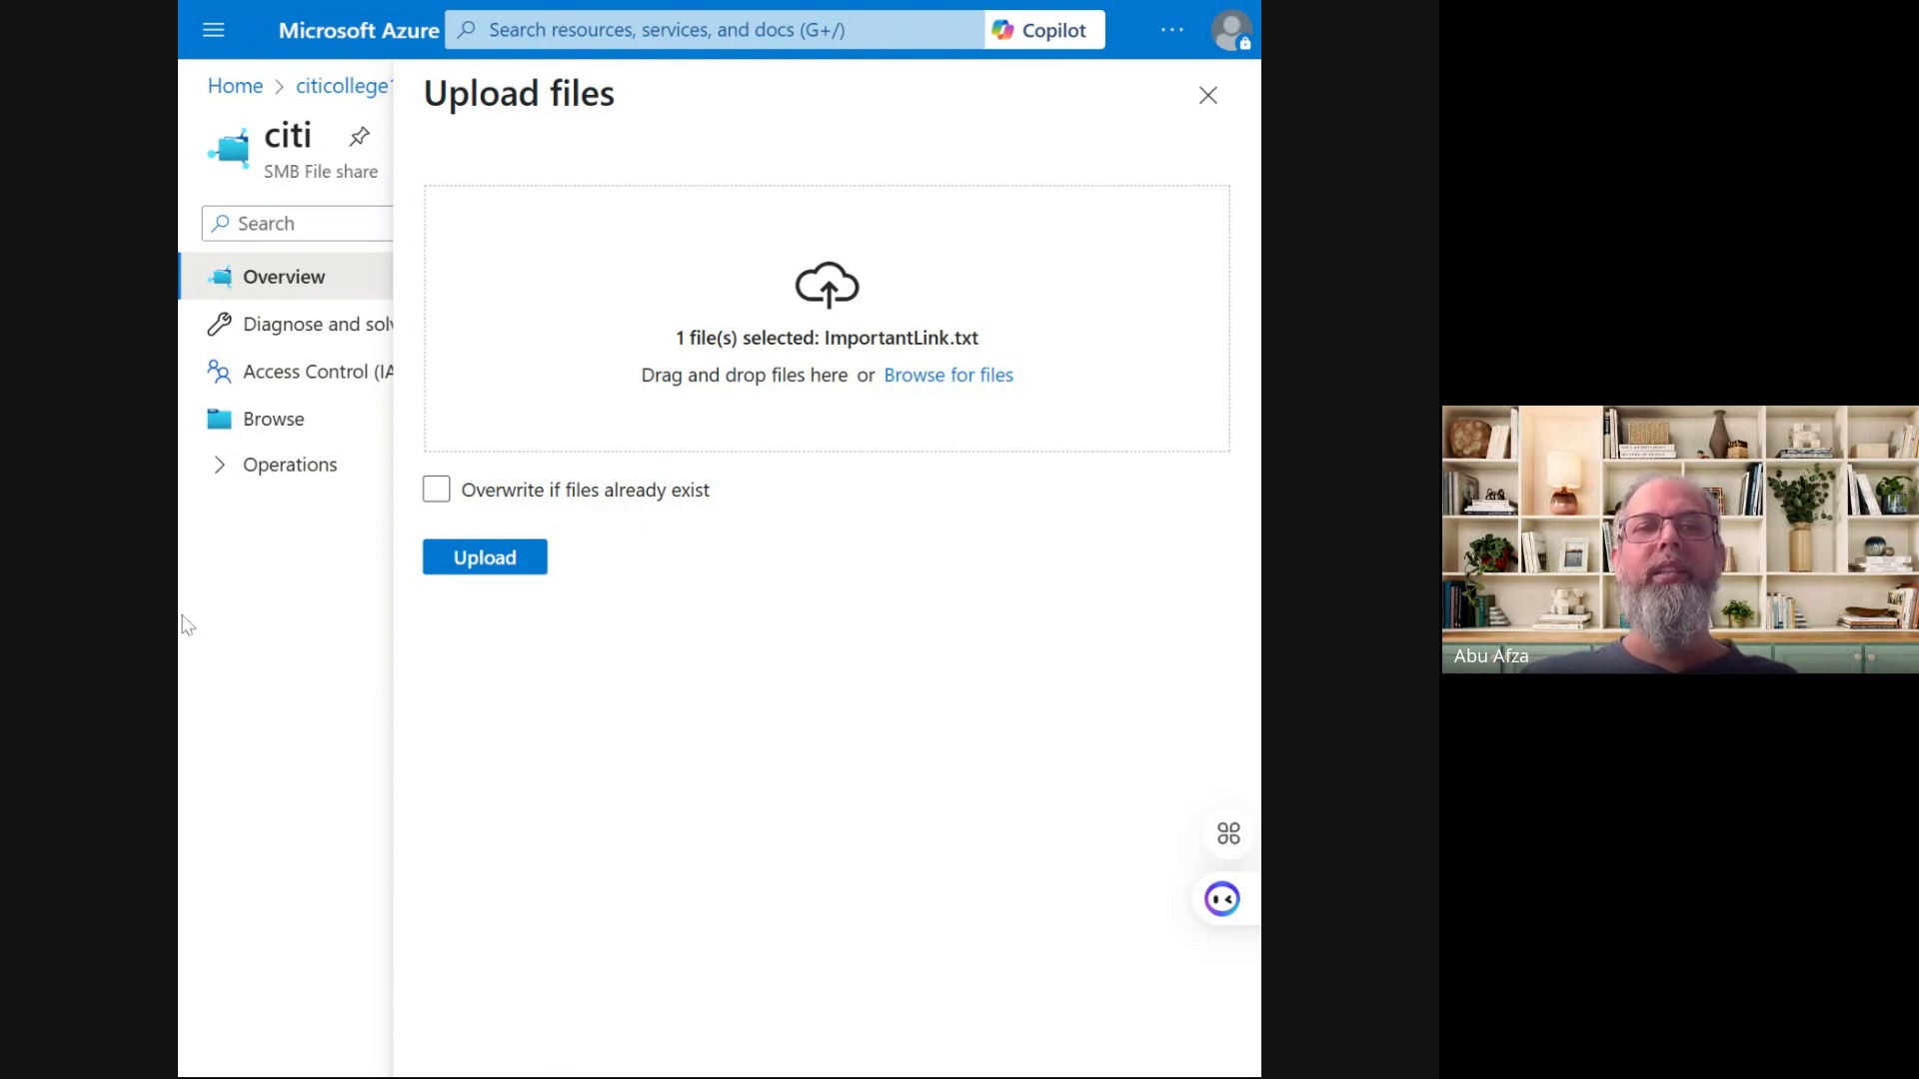
{"action": "left_click", "coordinate": [516, 503]}
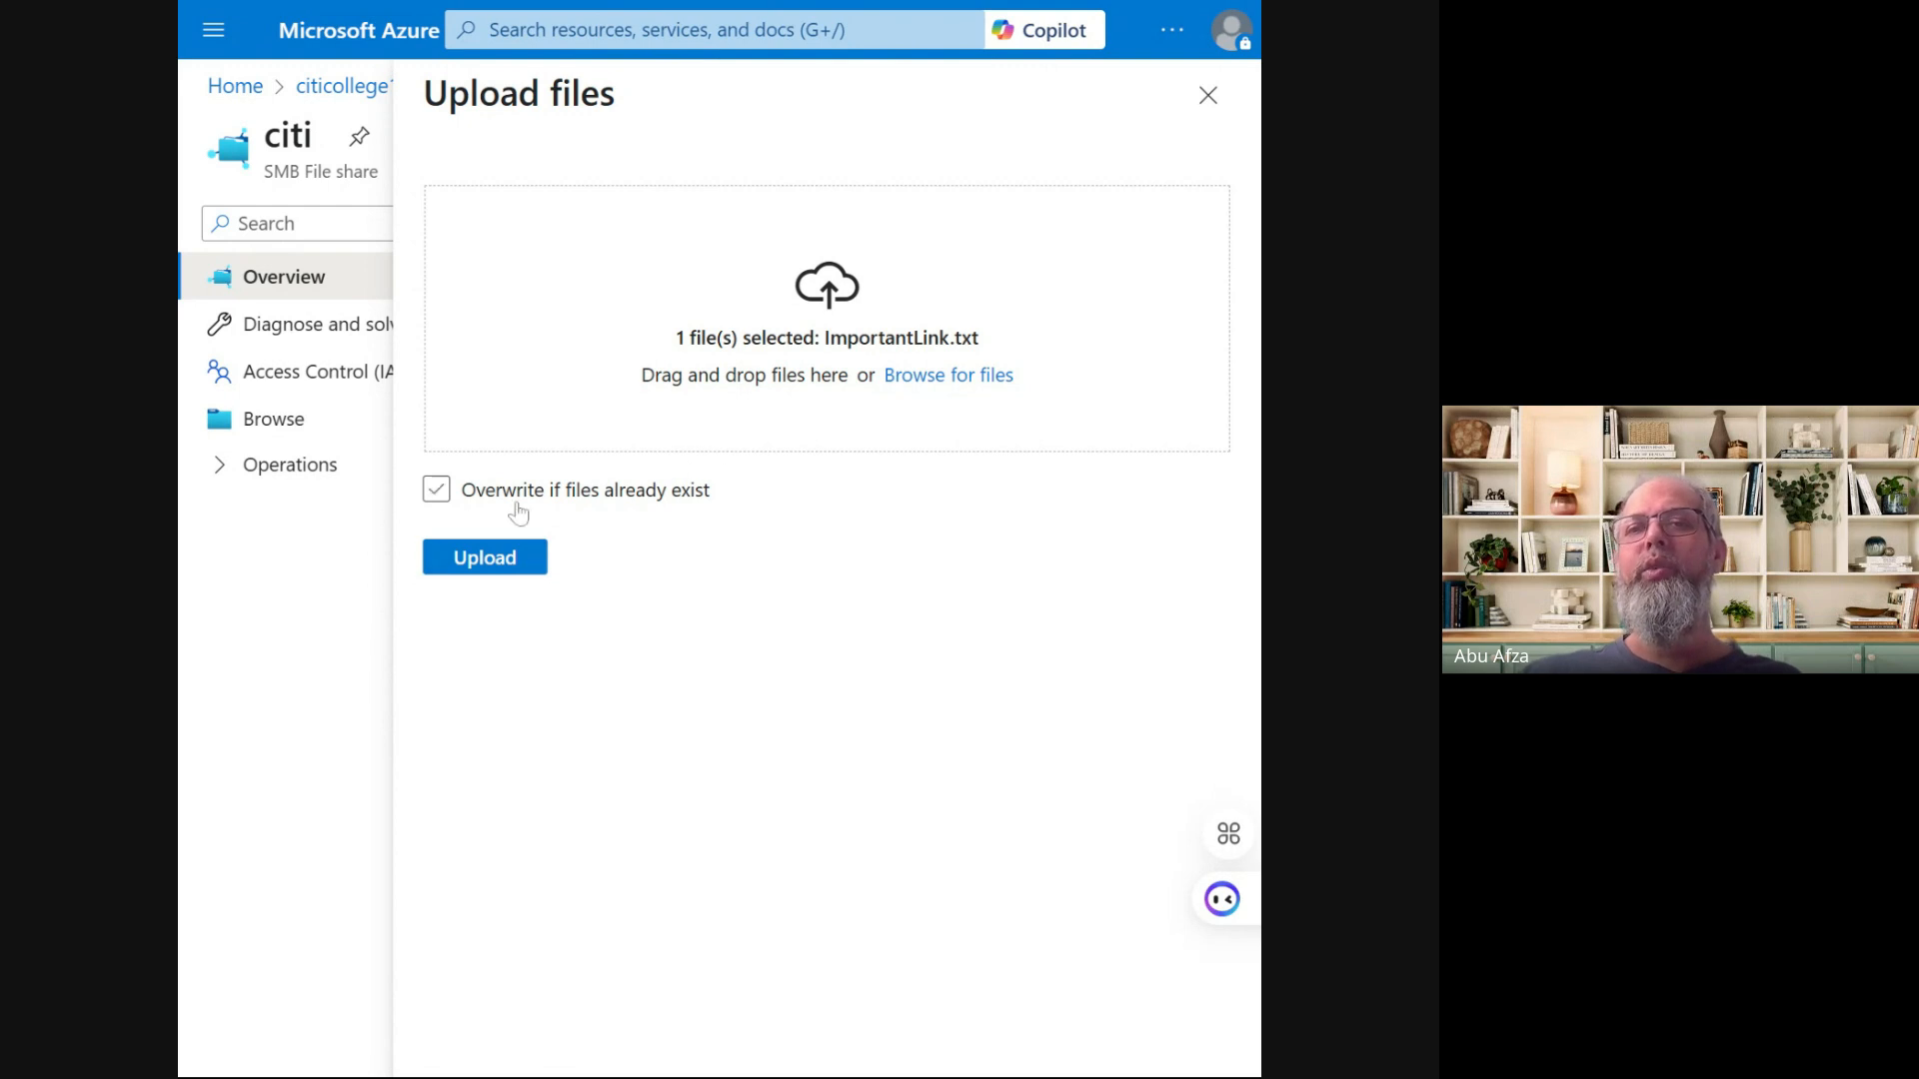
{"action": "left_click", "coordinate": [501, 560]}
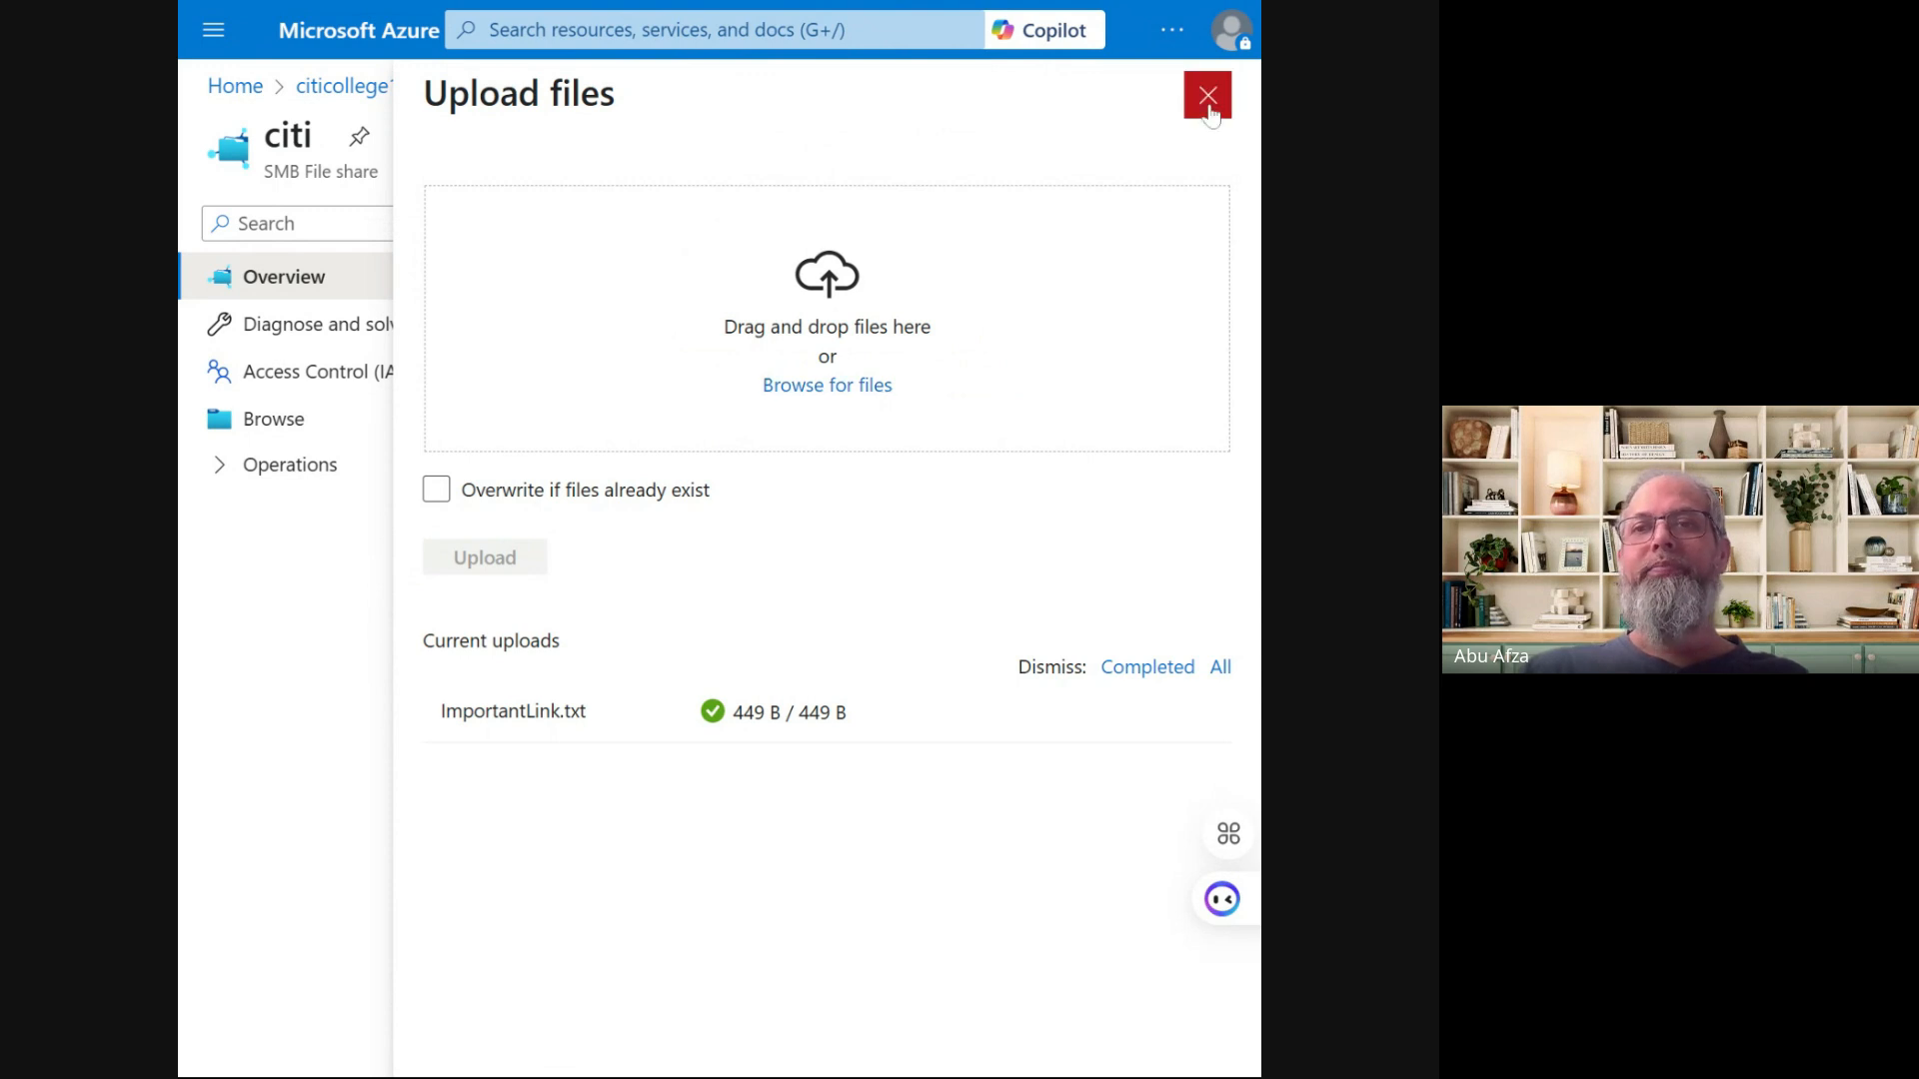
{"action": "left_click", "coordinate": [1208, 96]}
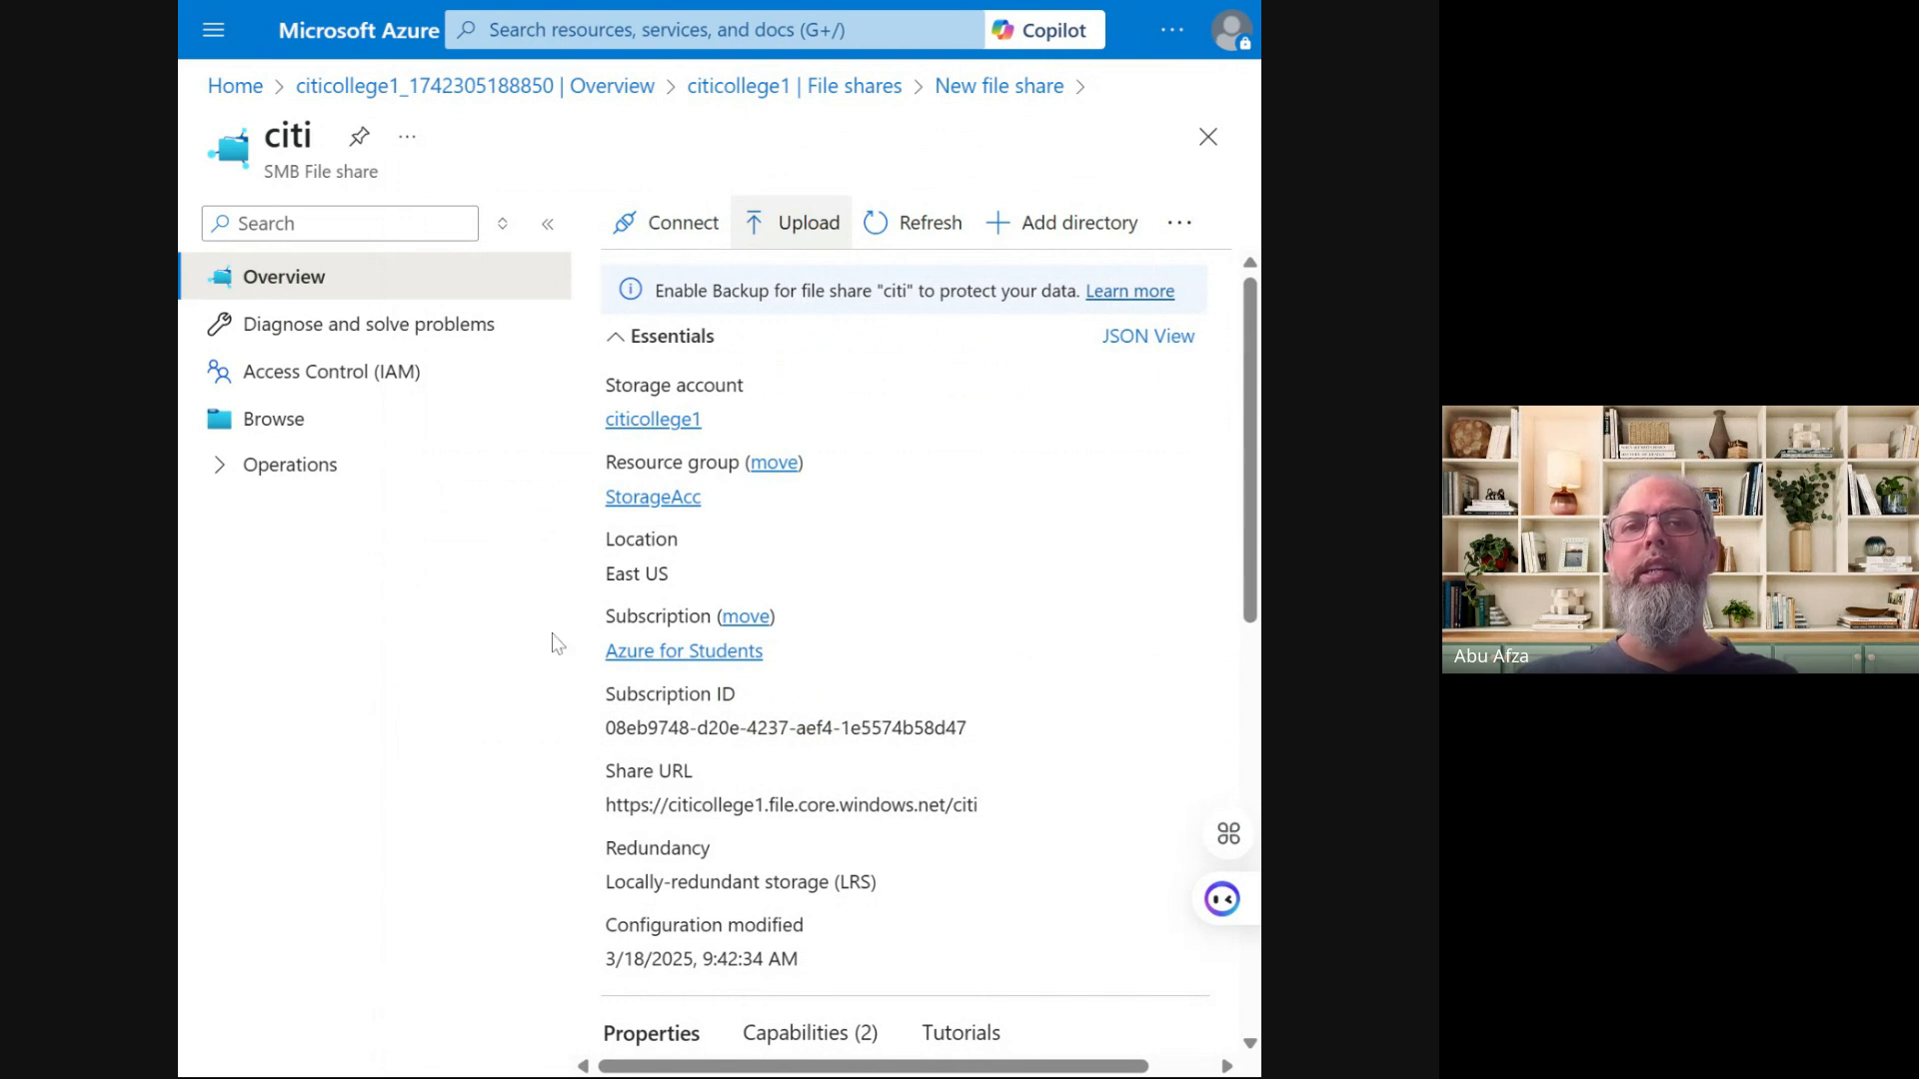
Browse the citi share's files to confirm ImportantLink.txt (449 B) is listed
{"action": "left_click", "coordinate": [289, 429]}
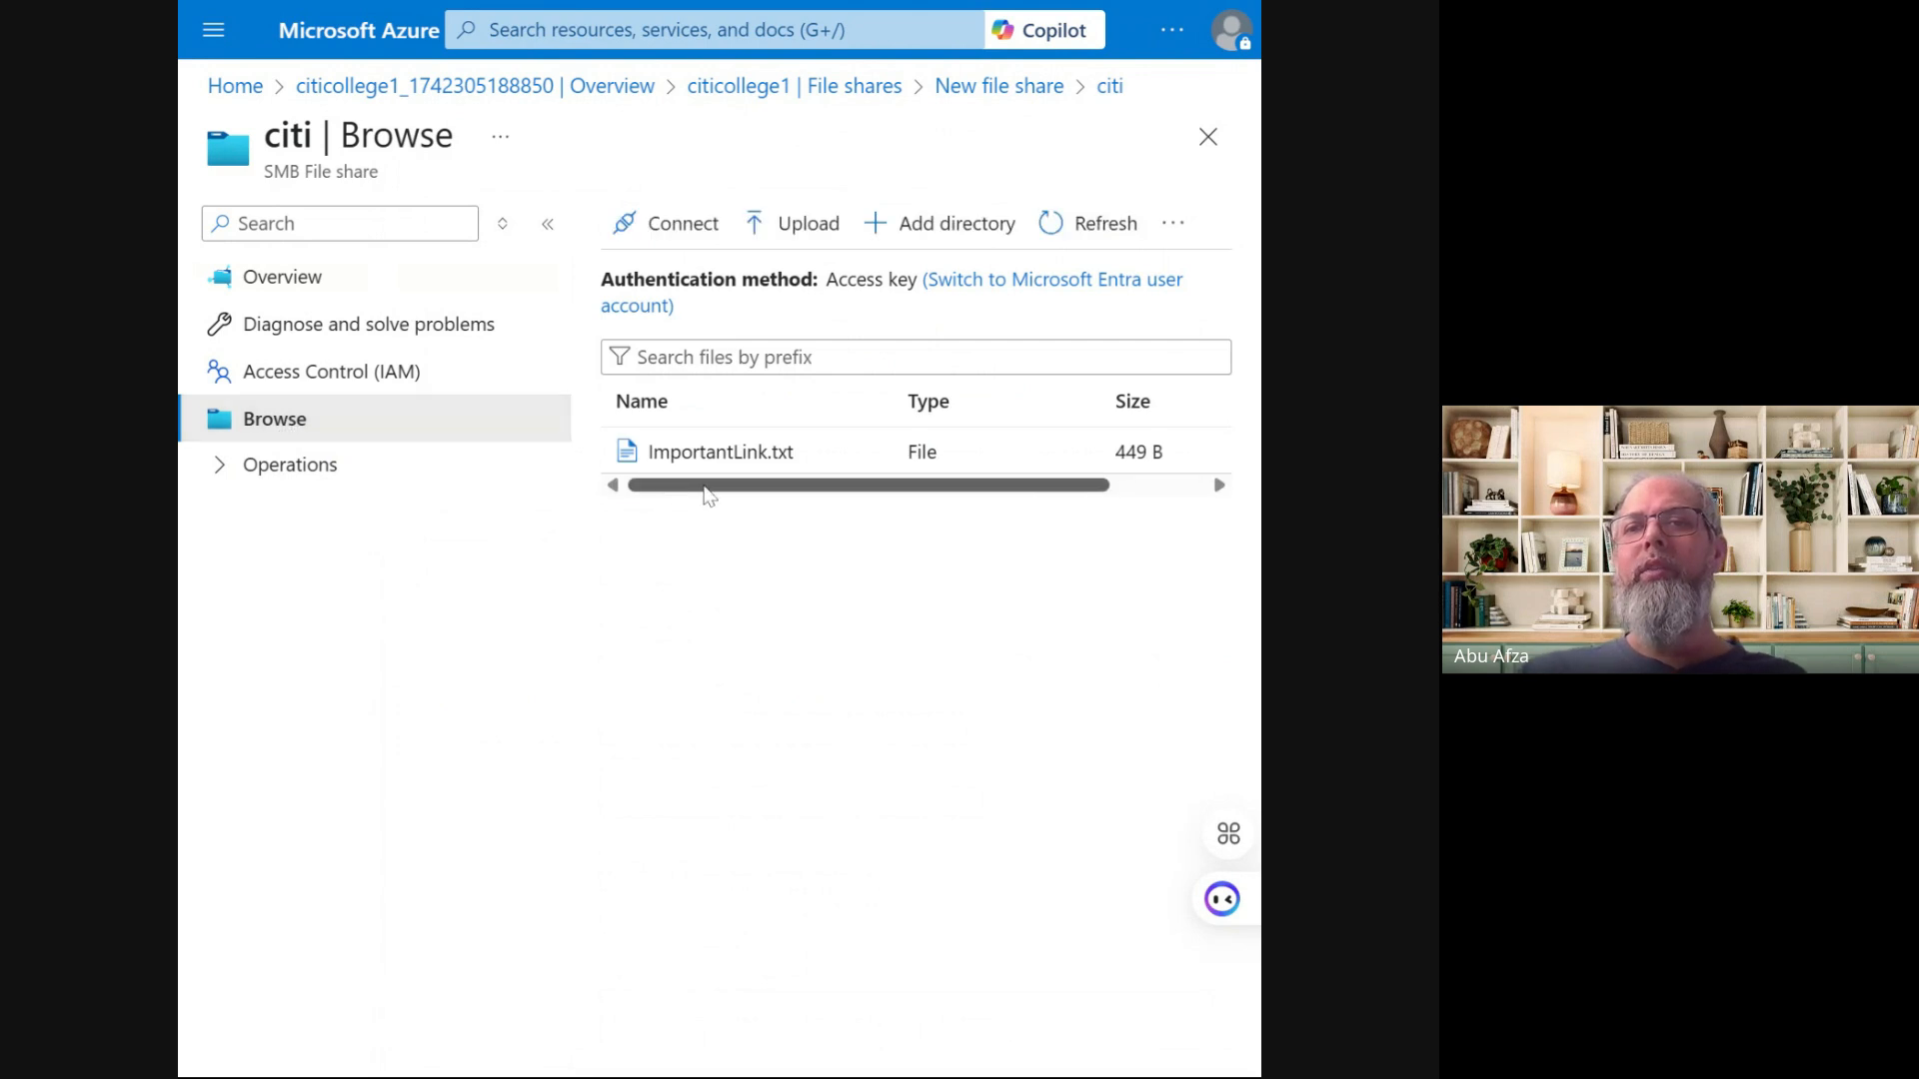
{"action": "mouse_move", "coordinate": [704, 495]}
{"action": "left_mouse_down"}
{"action": "mouse_move", "coordinate": [947, 501]}
{"action": "mouse_move", "coordinate": [675, 503]}
{"action": "left_mouse_up"}
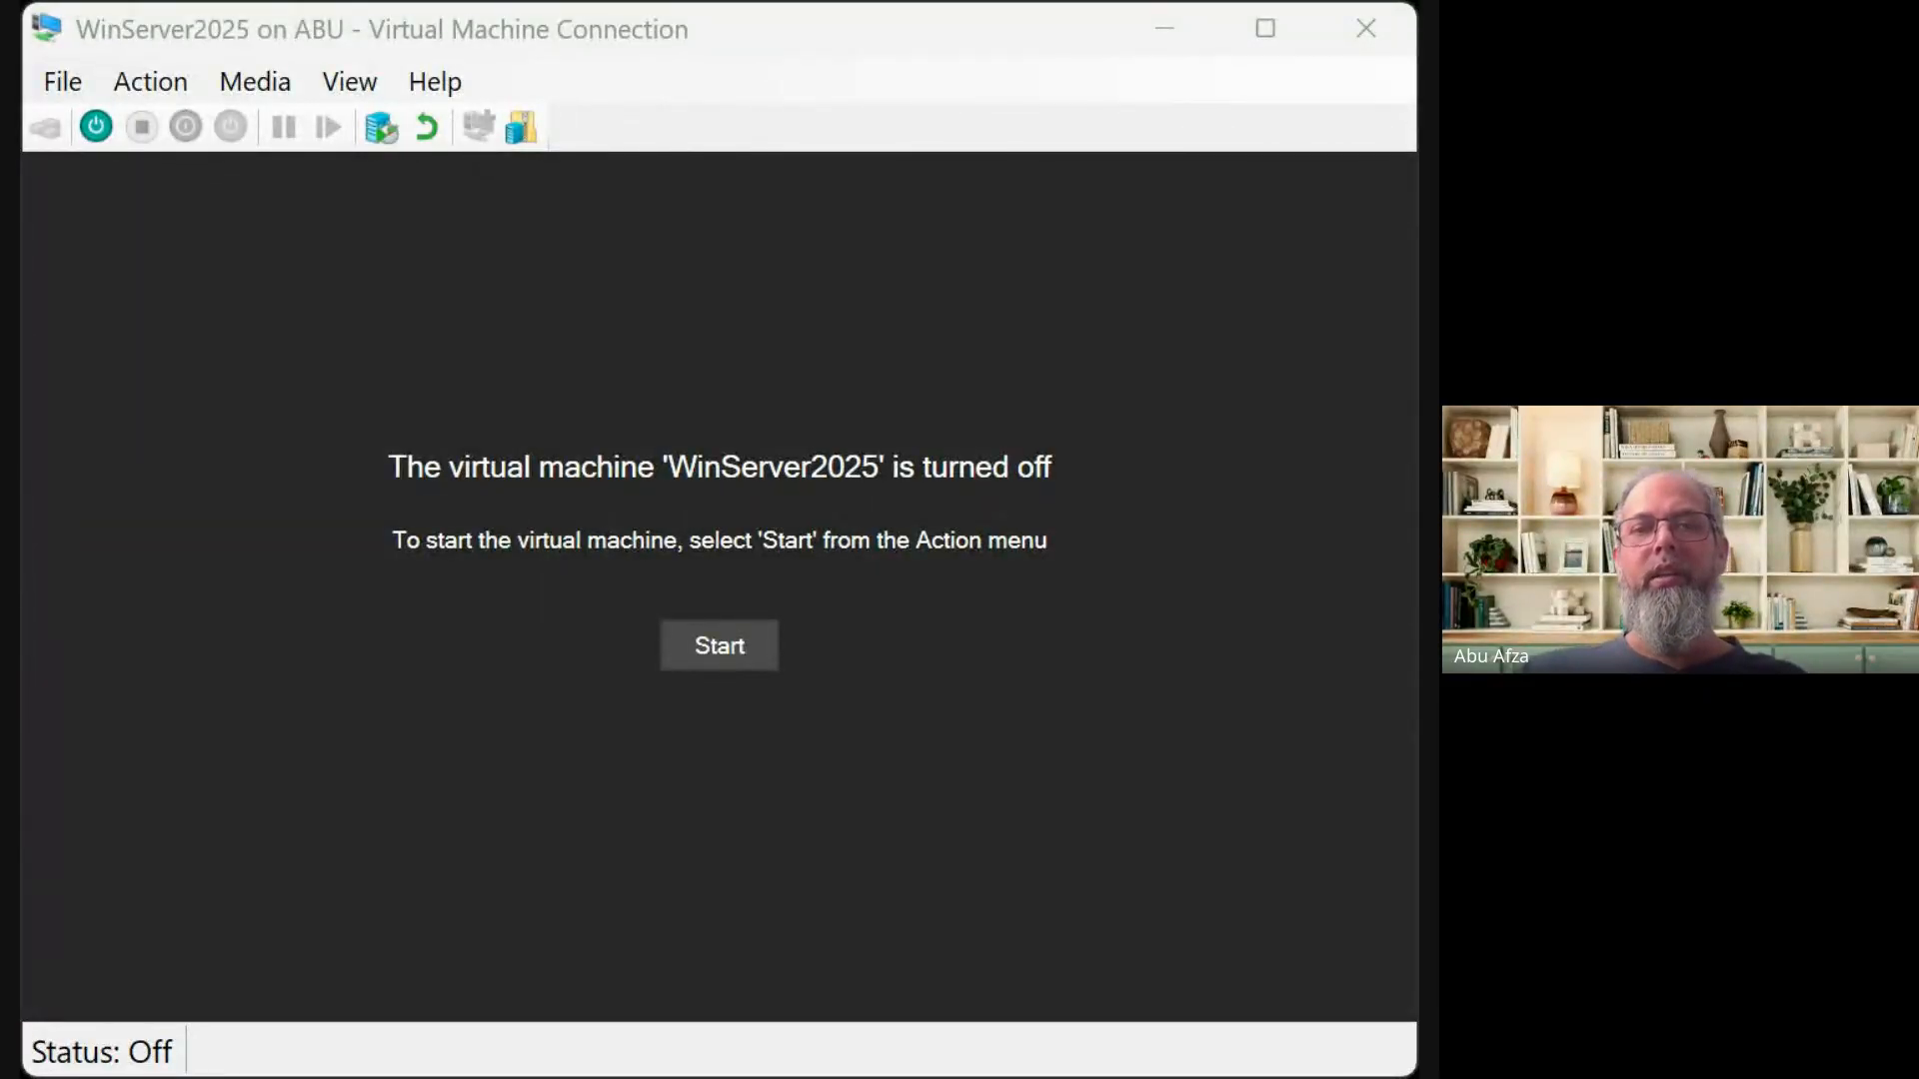
Power on the WinServer2025 virtual machine so it boots to the lock screen
{"action": "left_click", "coordinate": [720, 646]}
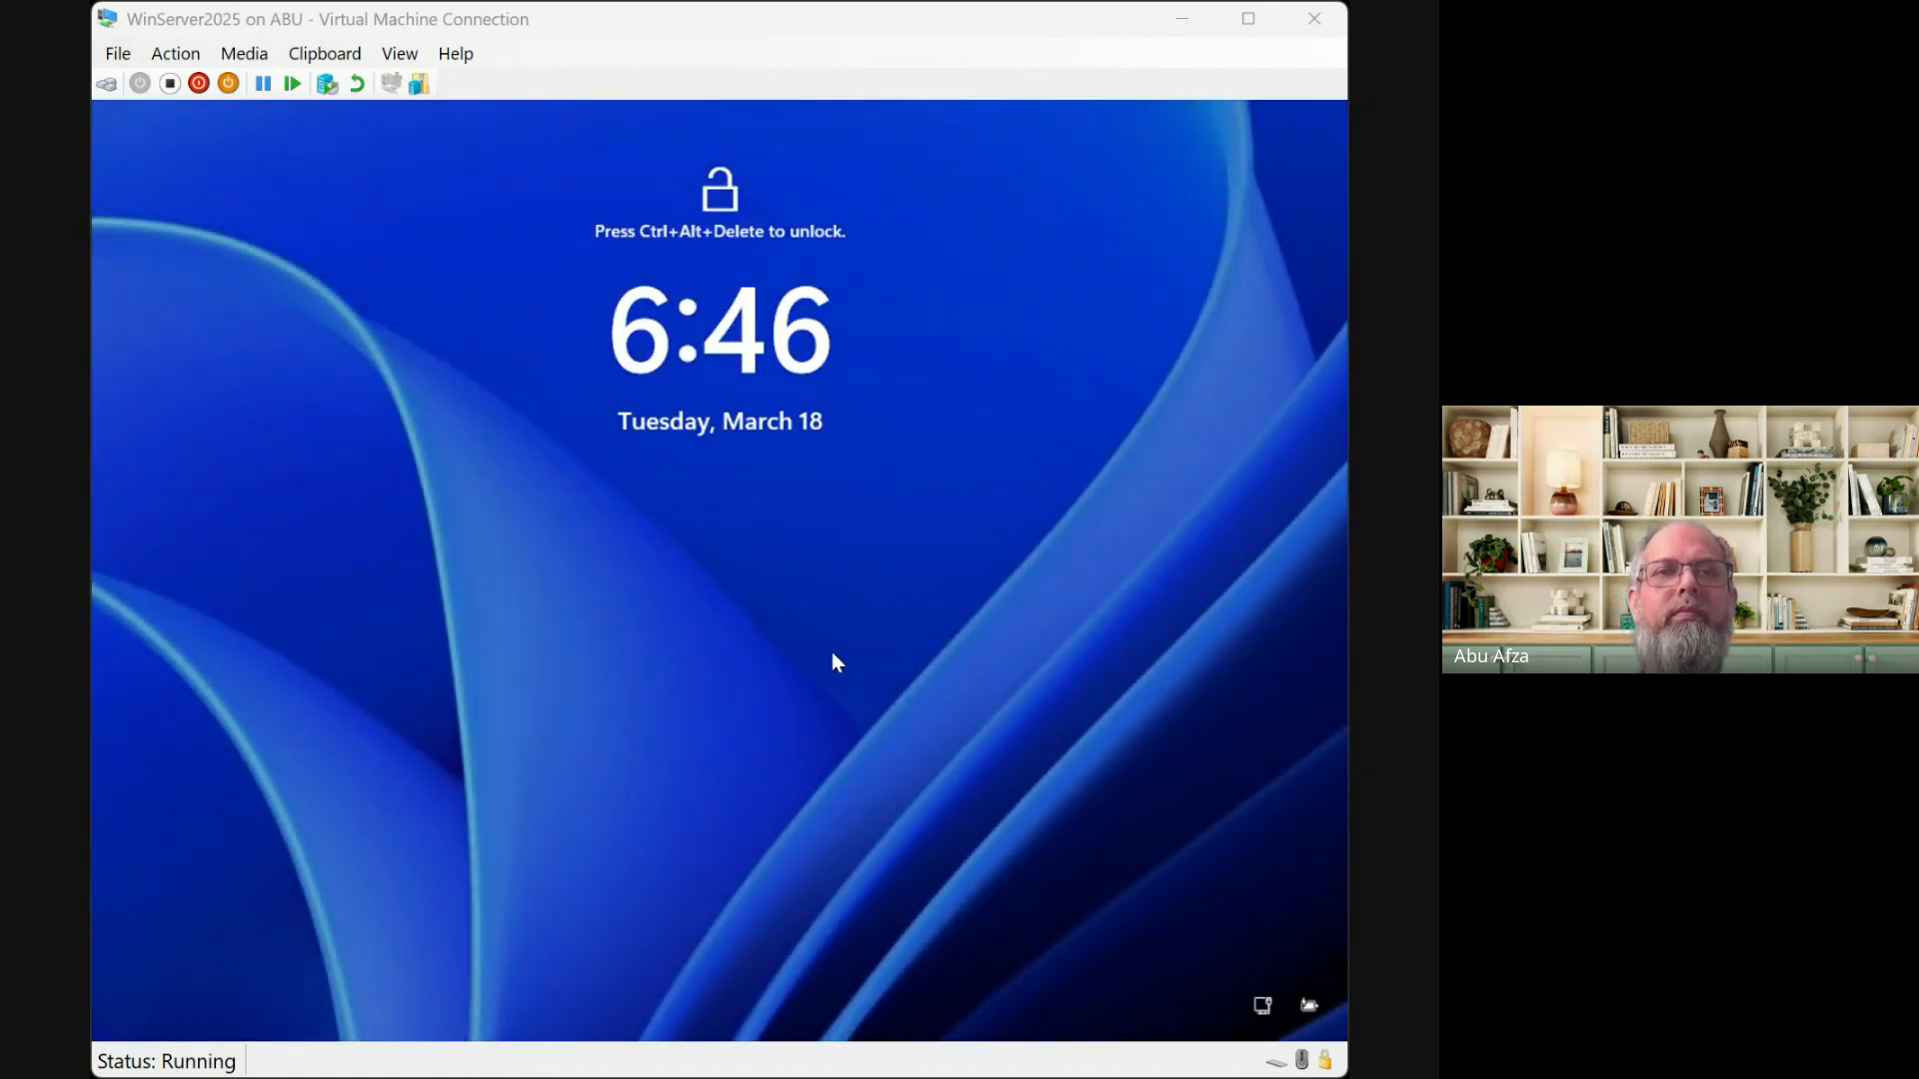
Send Ctrl+Alt+Delete to WinServer2025 and sign in with the Administrator password
{"action": "left_click", "coordinate": [180, 56]}
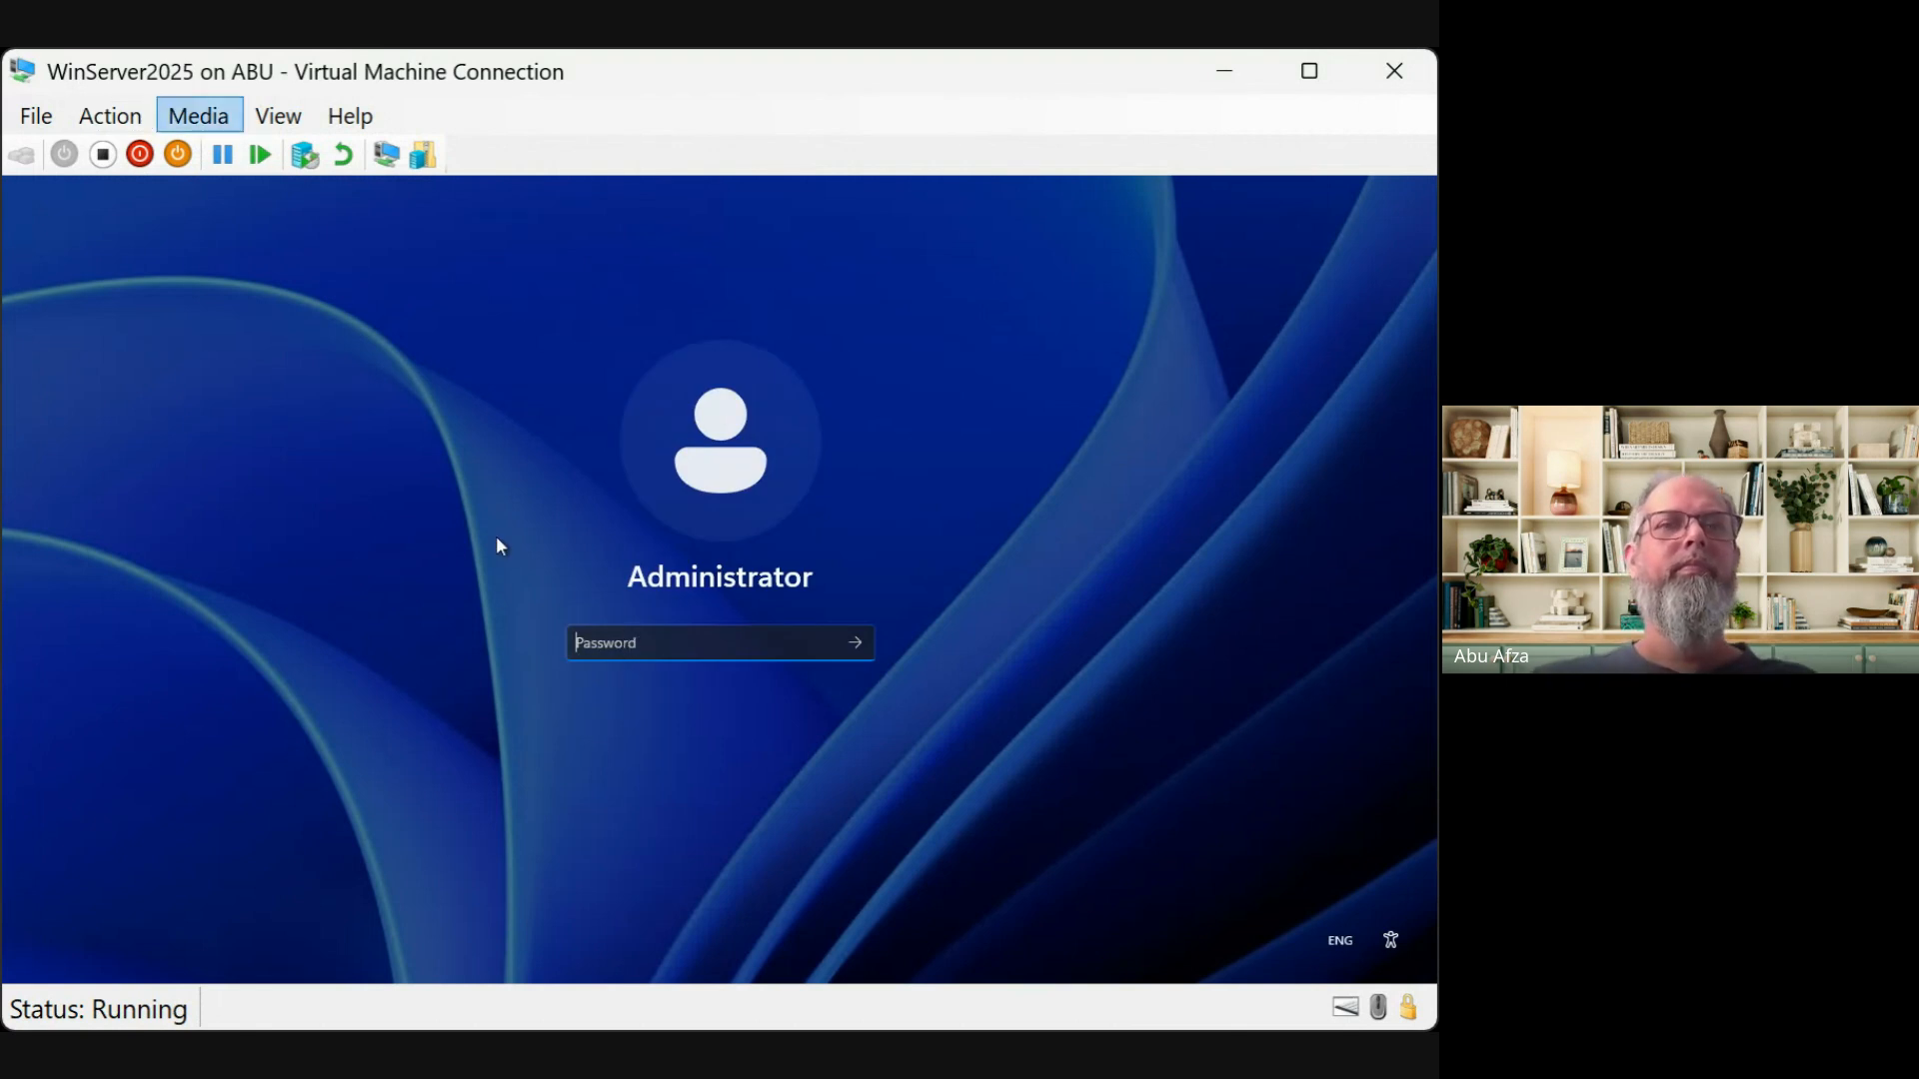
{"action": "type", "text": "••••••••••"}
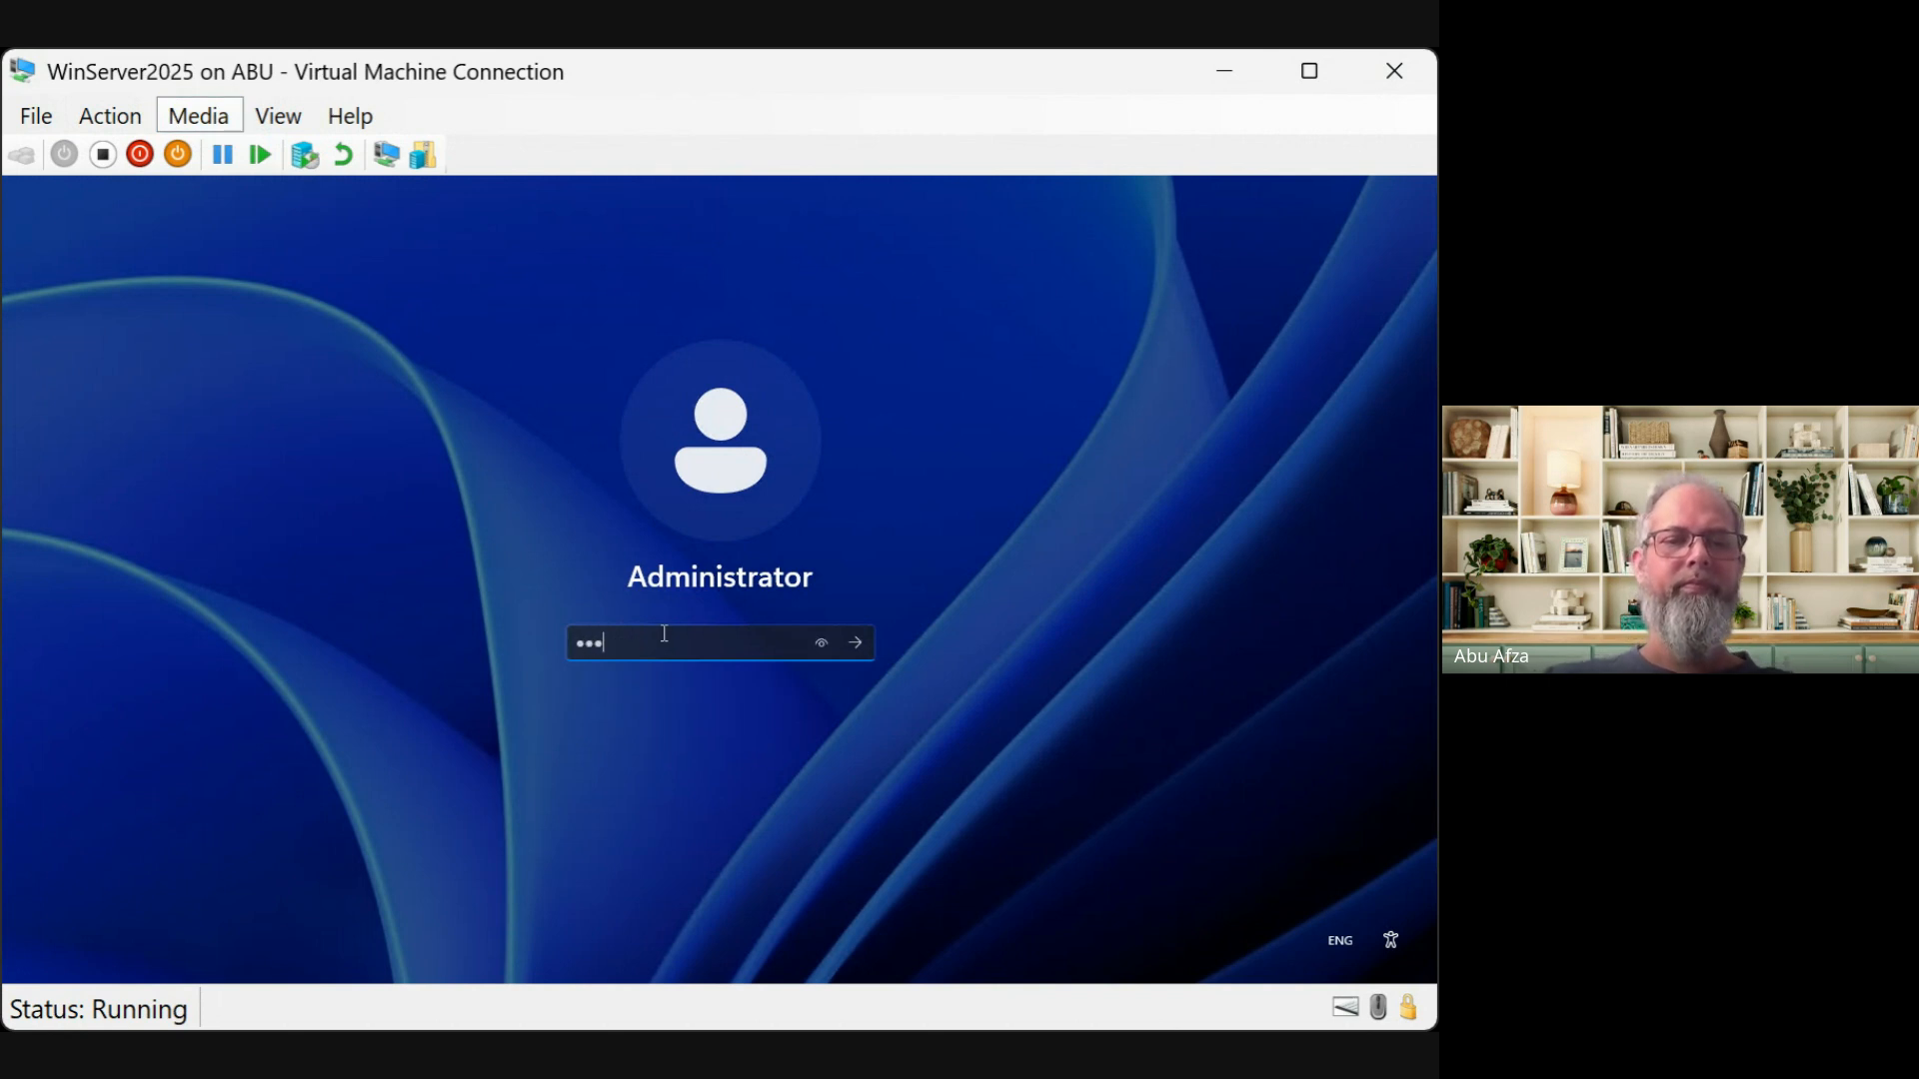
{"action": "key", "text": "Return"}
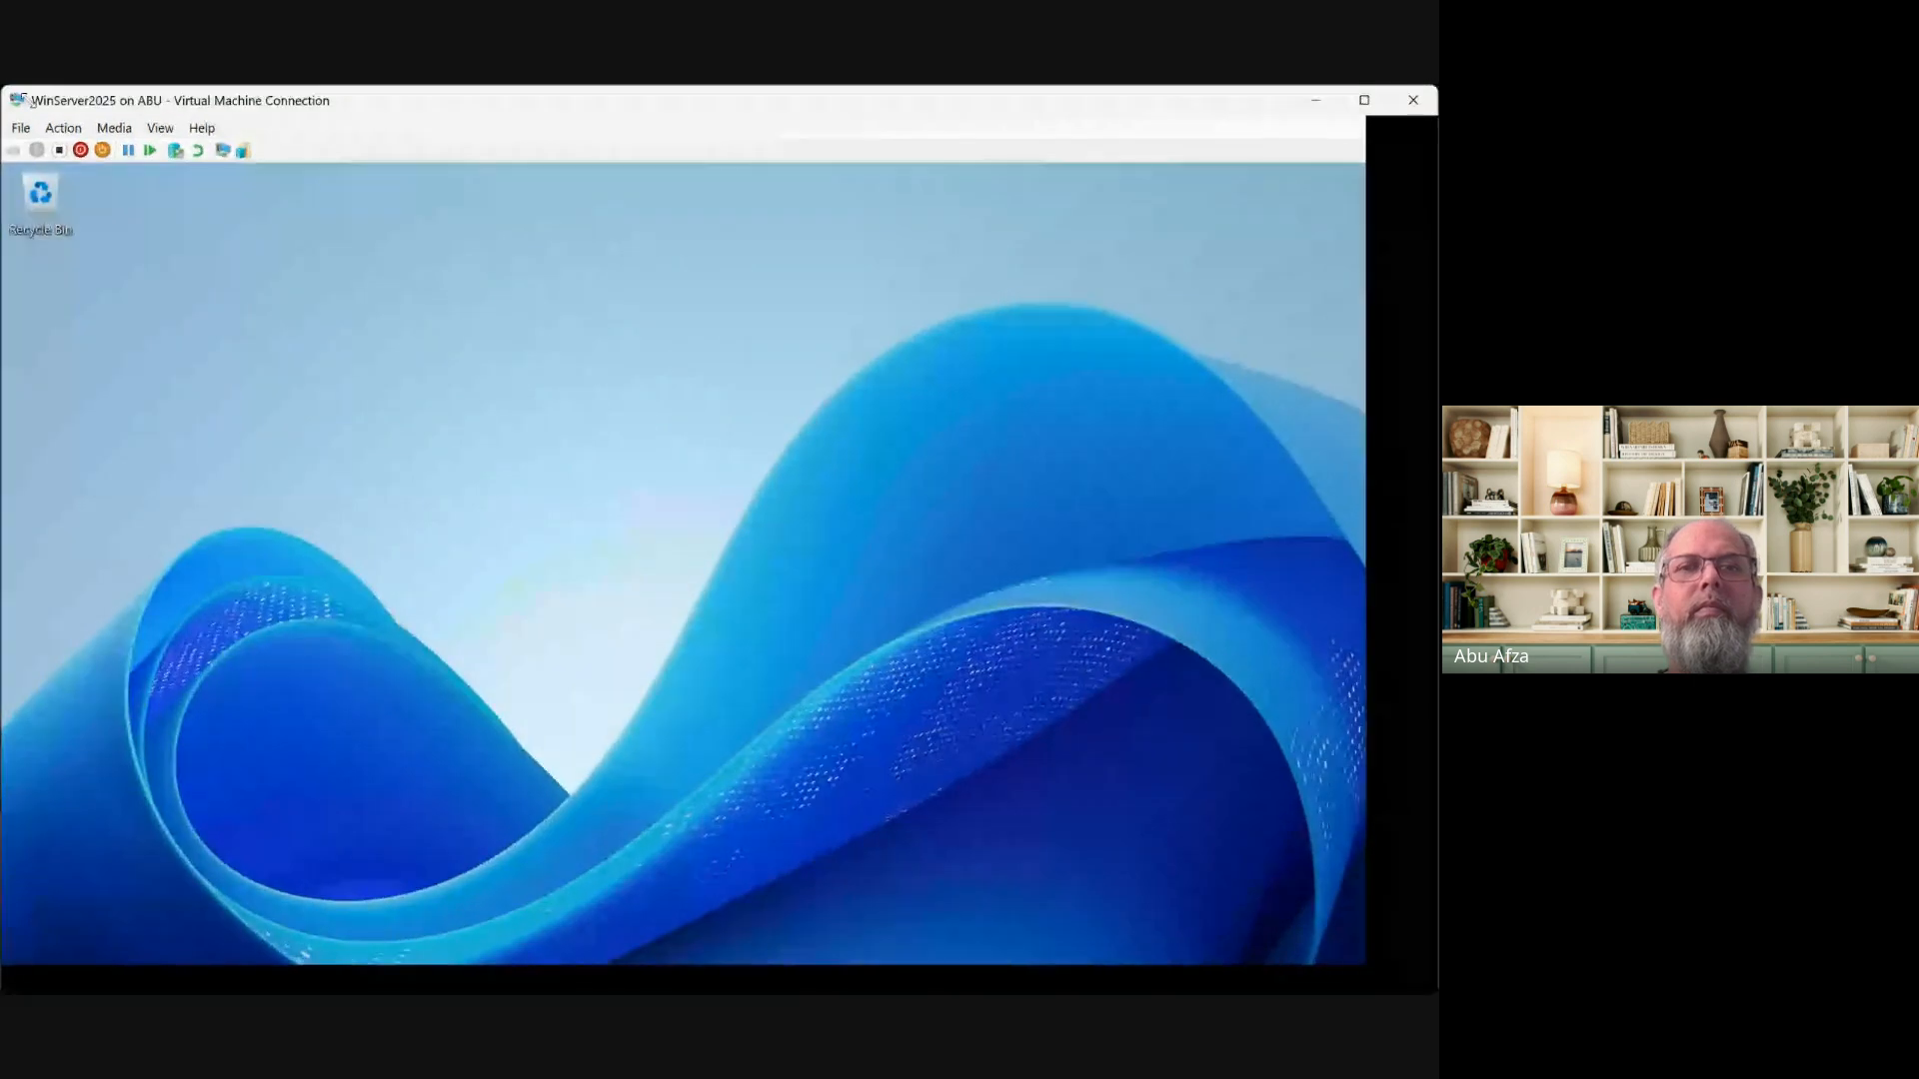
Shrink the WinServer2025 virtual machine window by dragging its corner
{"action": "left_click_drag", "start_coordinate": [6, 90], "coordinate": [398, 34]}
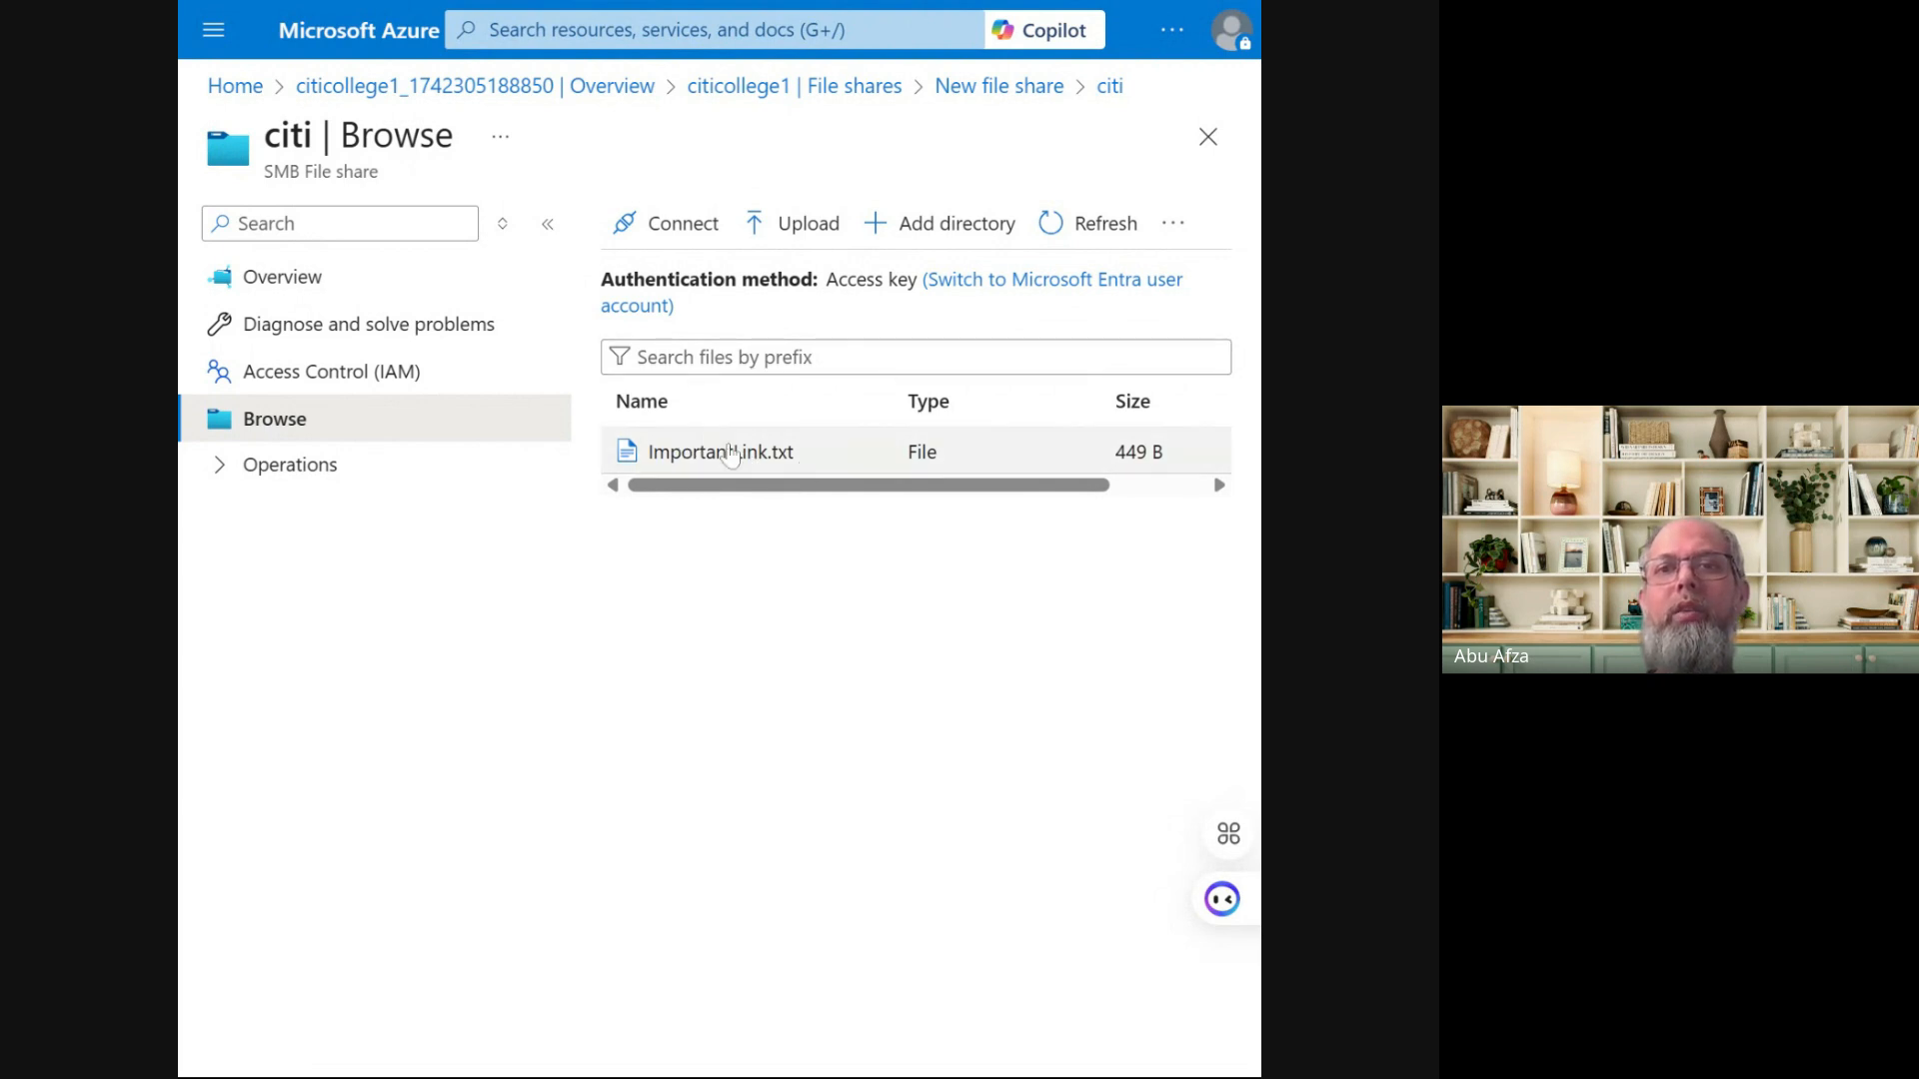
From the citi share's Connect pane, reveal the PowerShell drive Z mapping script and copy it
{"action": "left_click", "coordinate": [683, 233]}
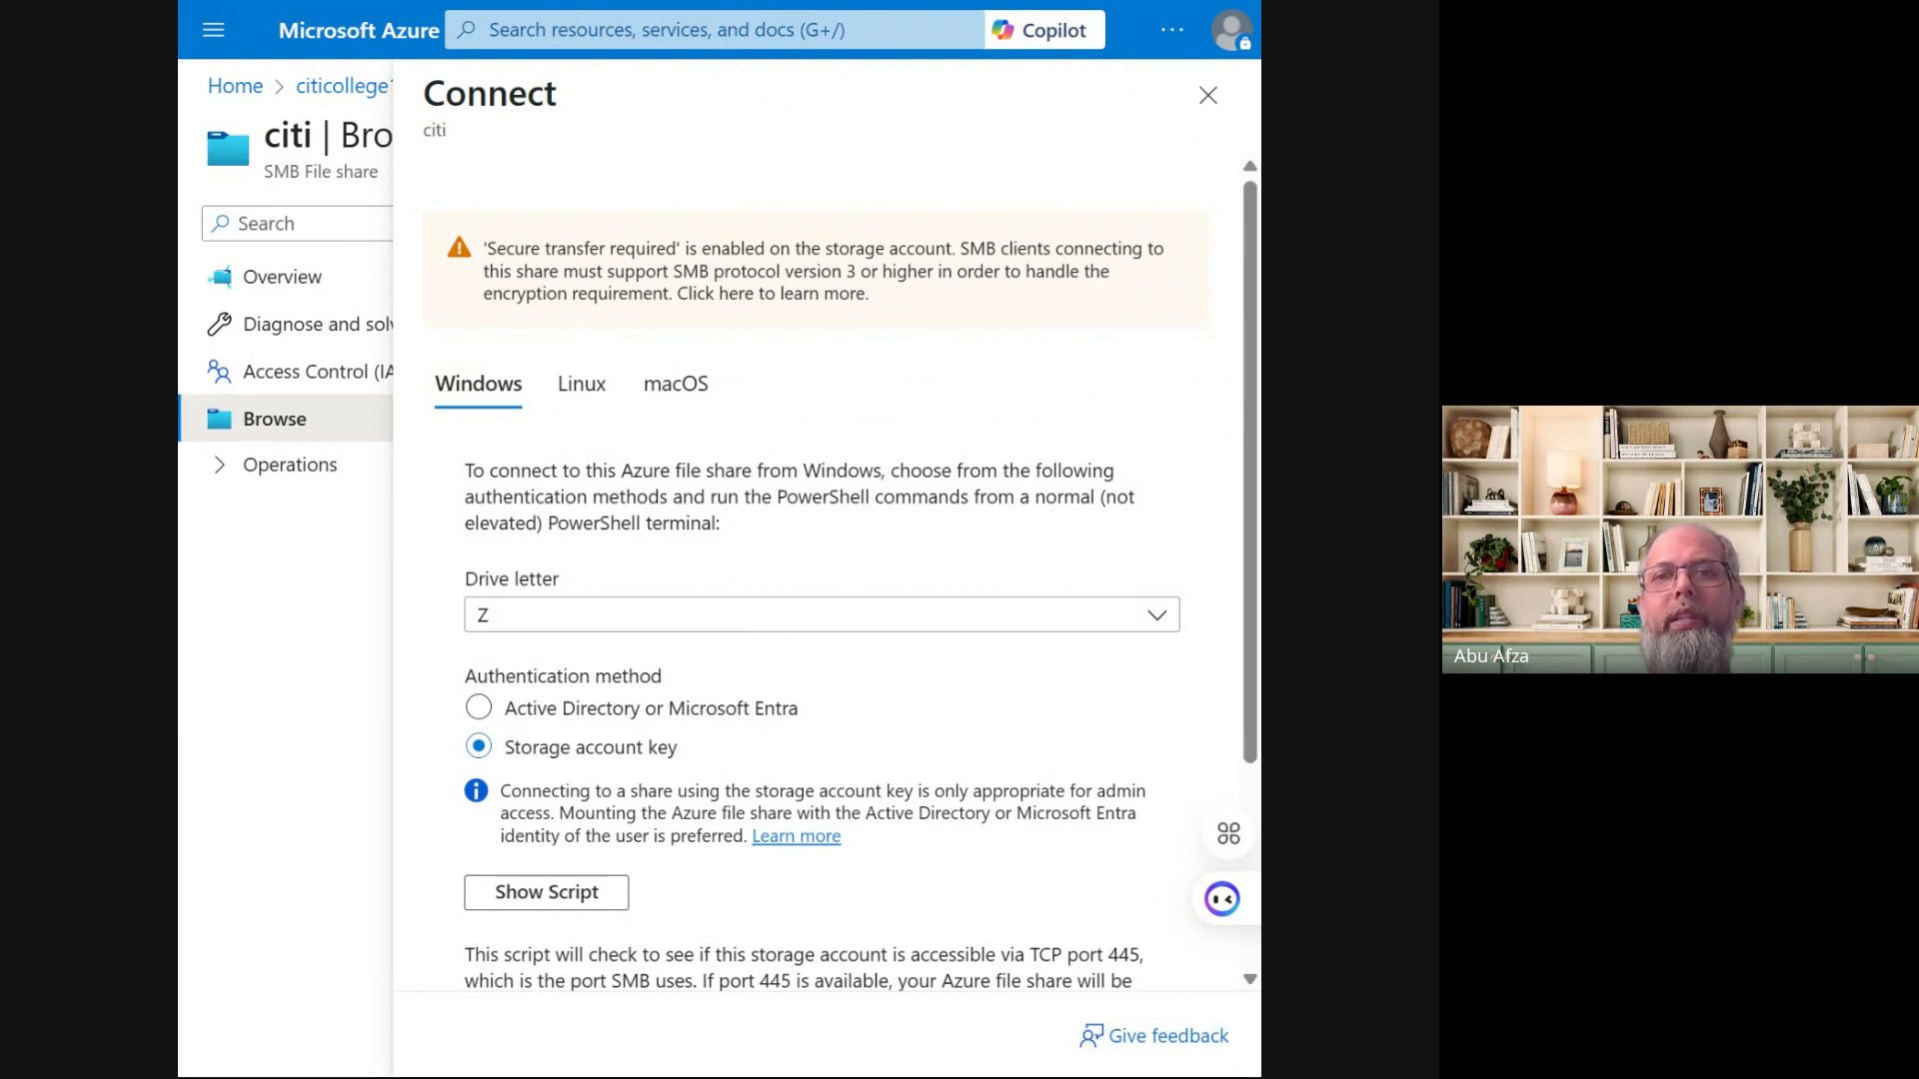
{"action": "scroll", "coordinate": [534, 767], "scroll_direction": "down", "scroll_amount": 3}
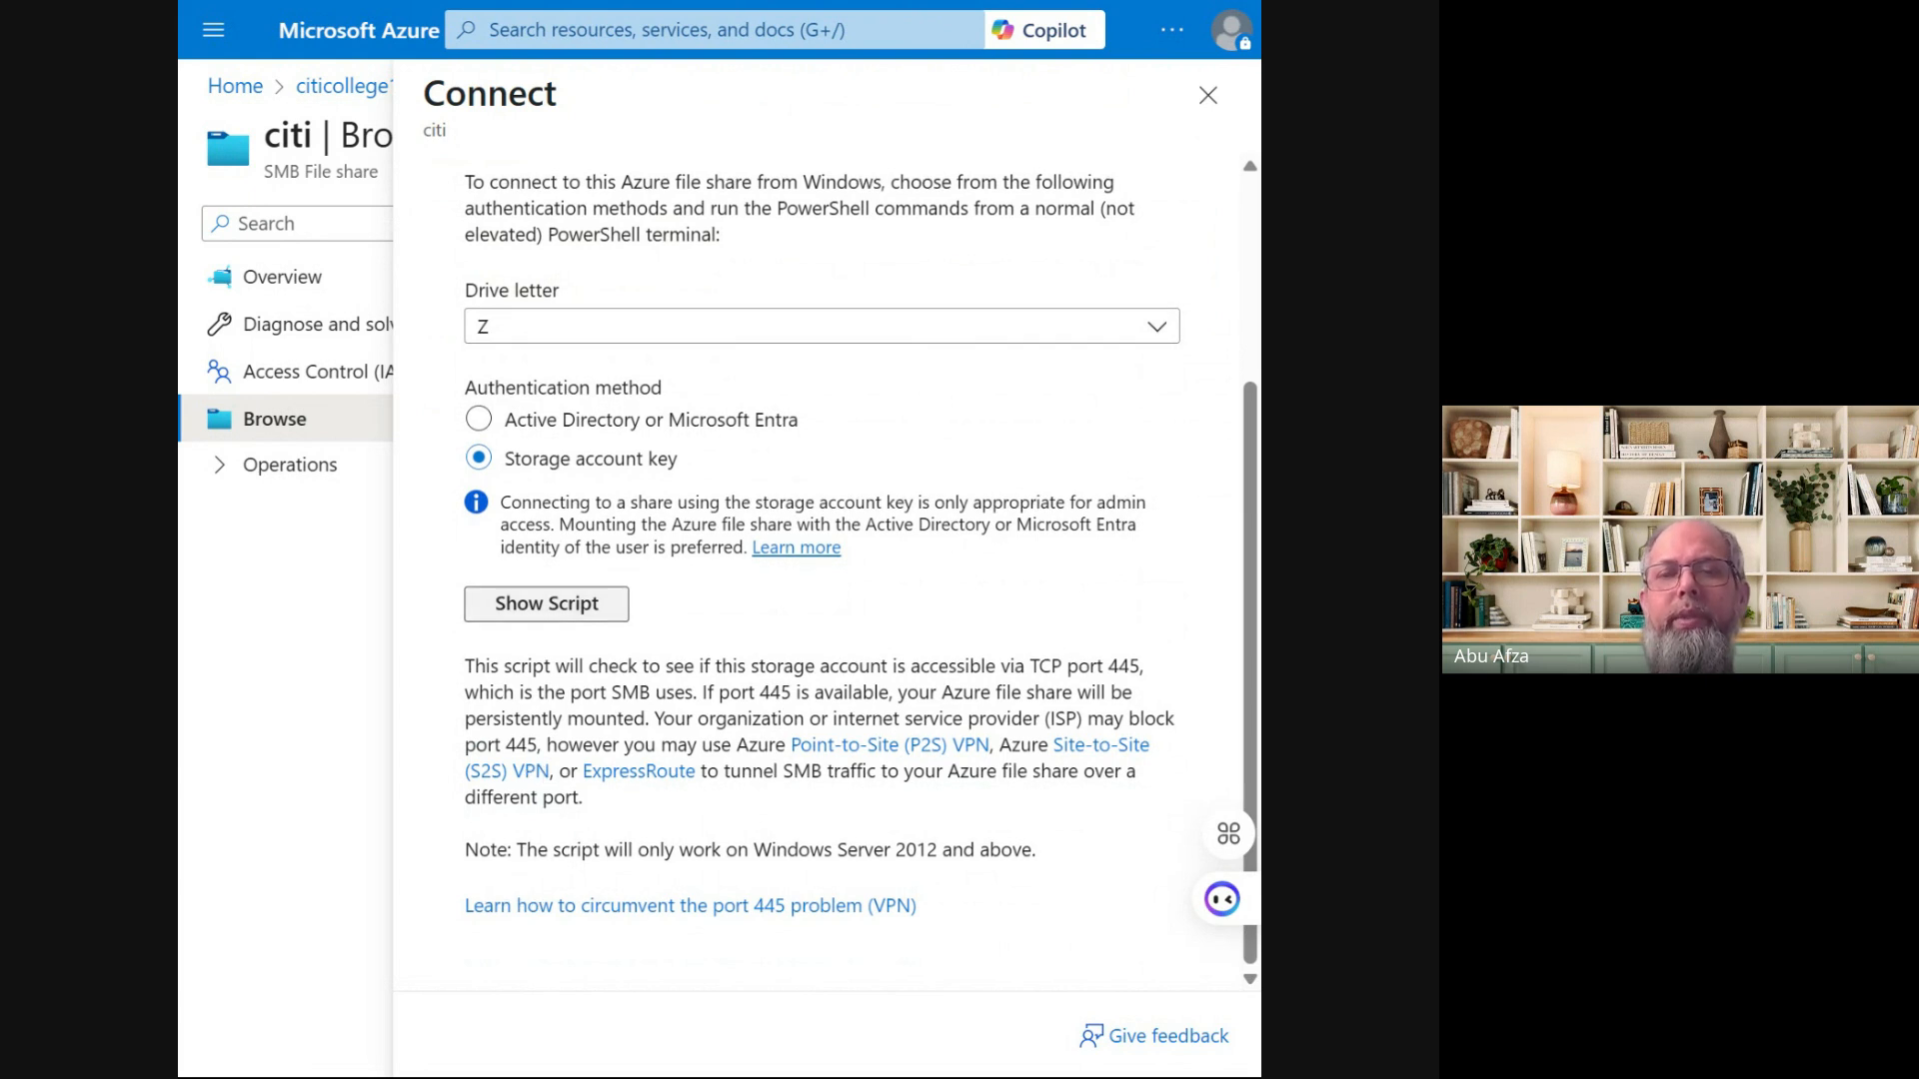
{"action": "left_click", "coordinate": [534, 619]}
{"action": "left_click", "coordinate": [534, 620]}
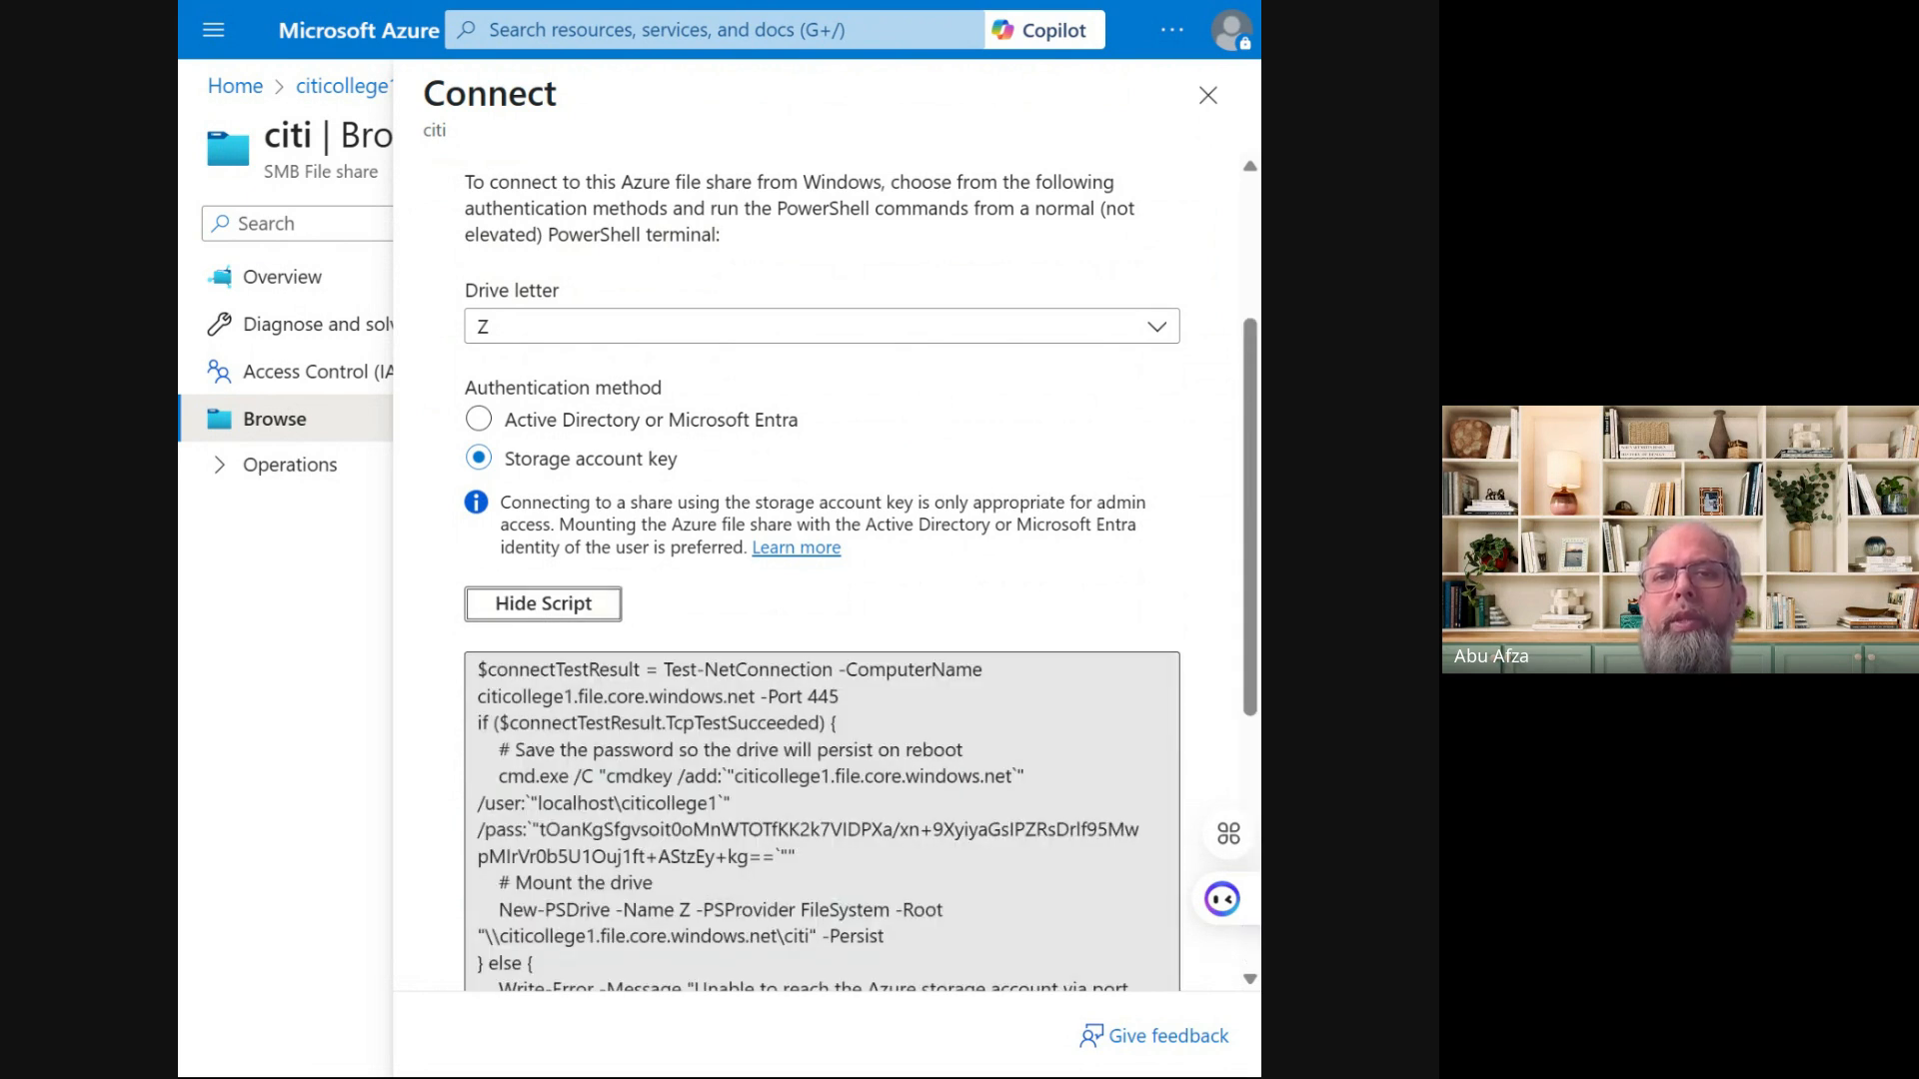
{"action": "scroll", "coordinate": [822, 577], "scroll_direction": "down", "scroll_amount": 3}
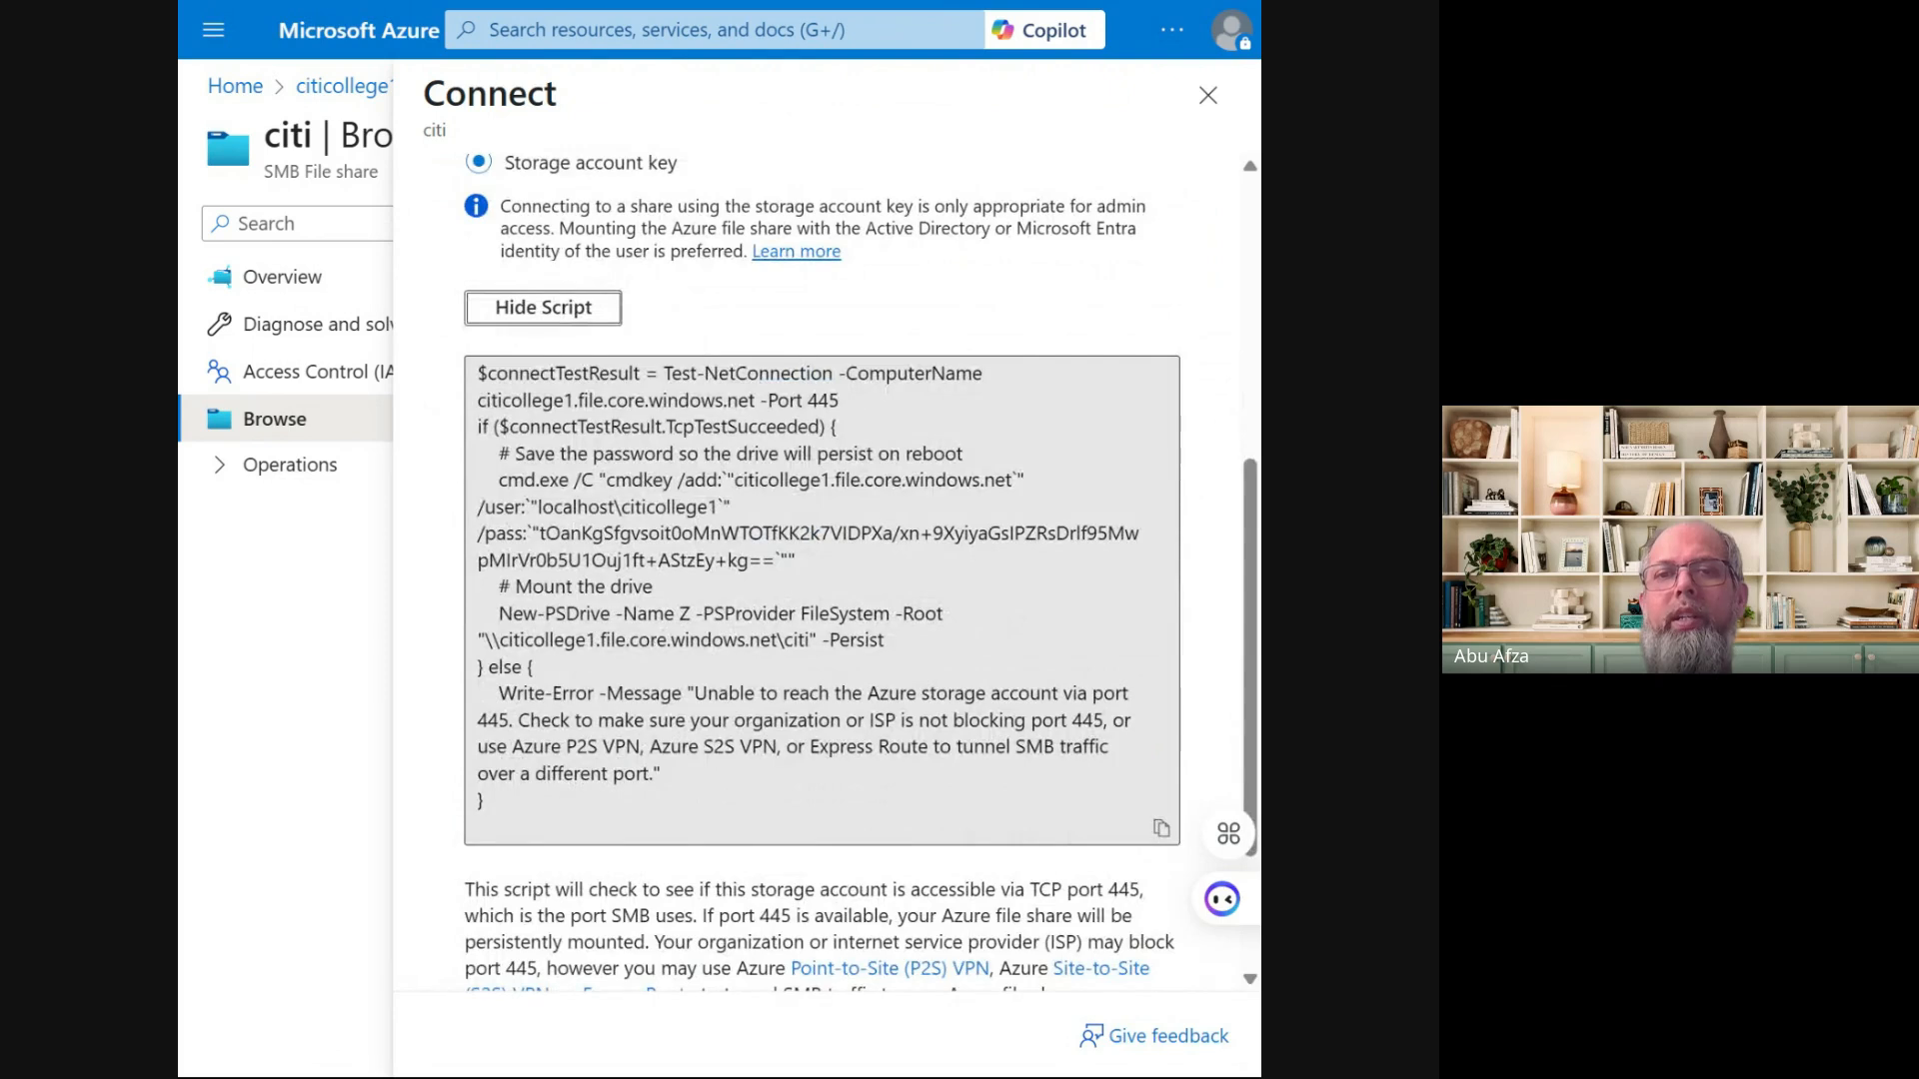
{"action": "left_click", "coordinate": [1161, 828]}
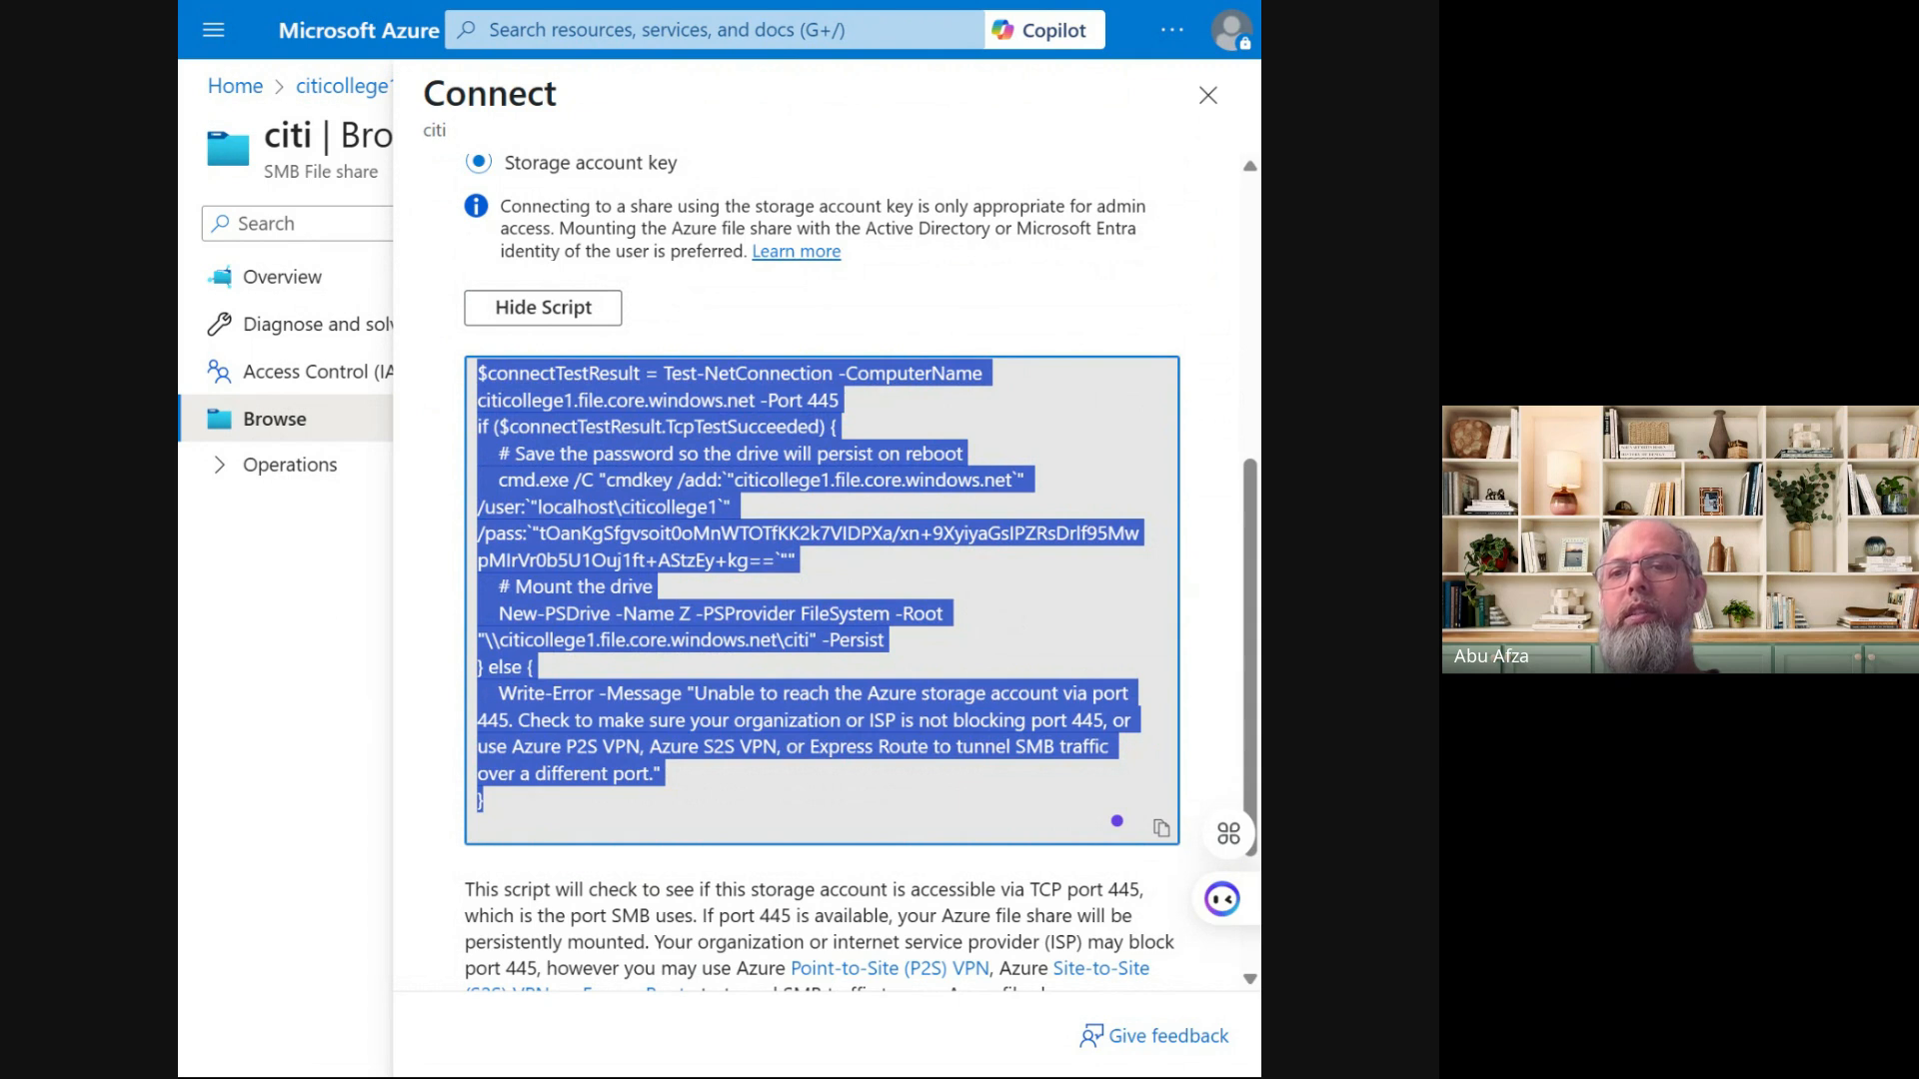
{"action": "left_click", "coordinate": [1163, 830]}
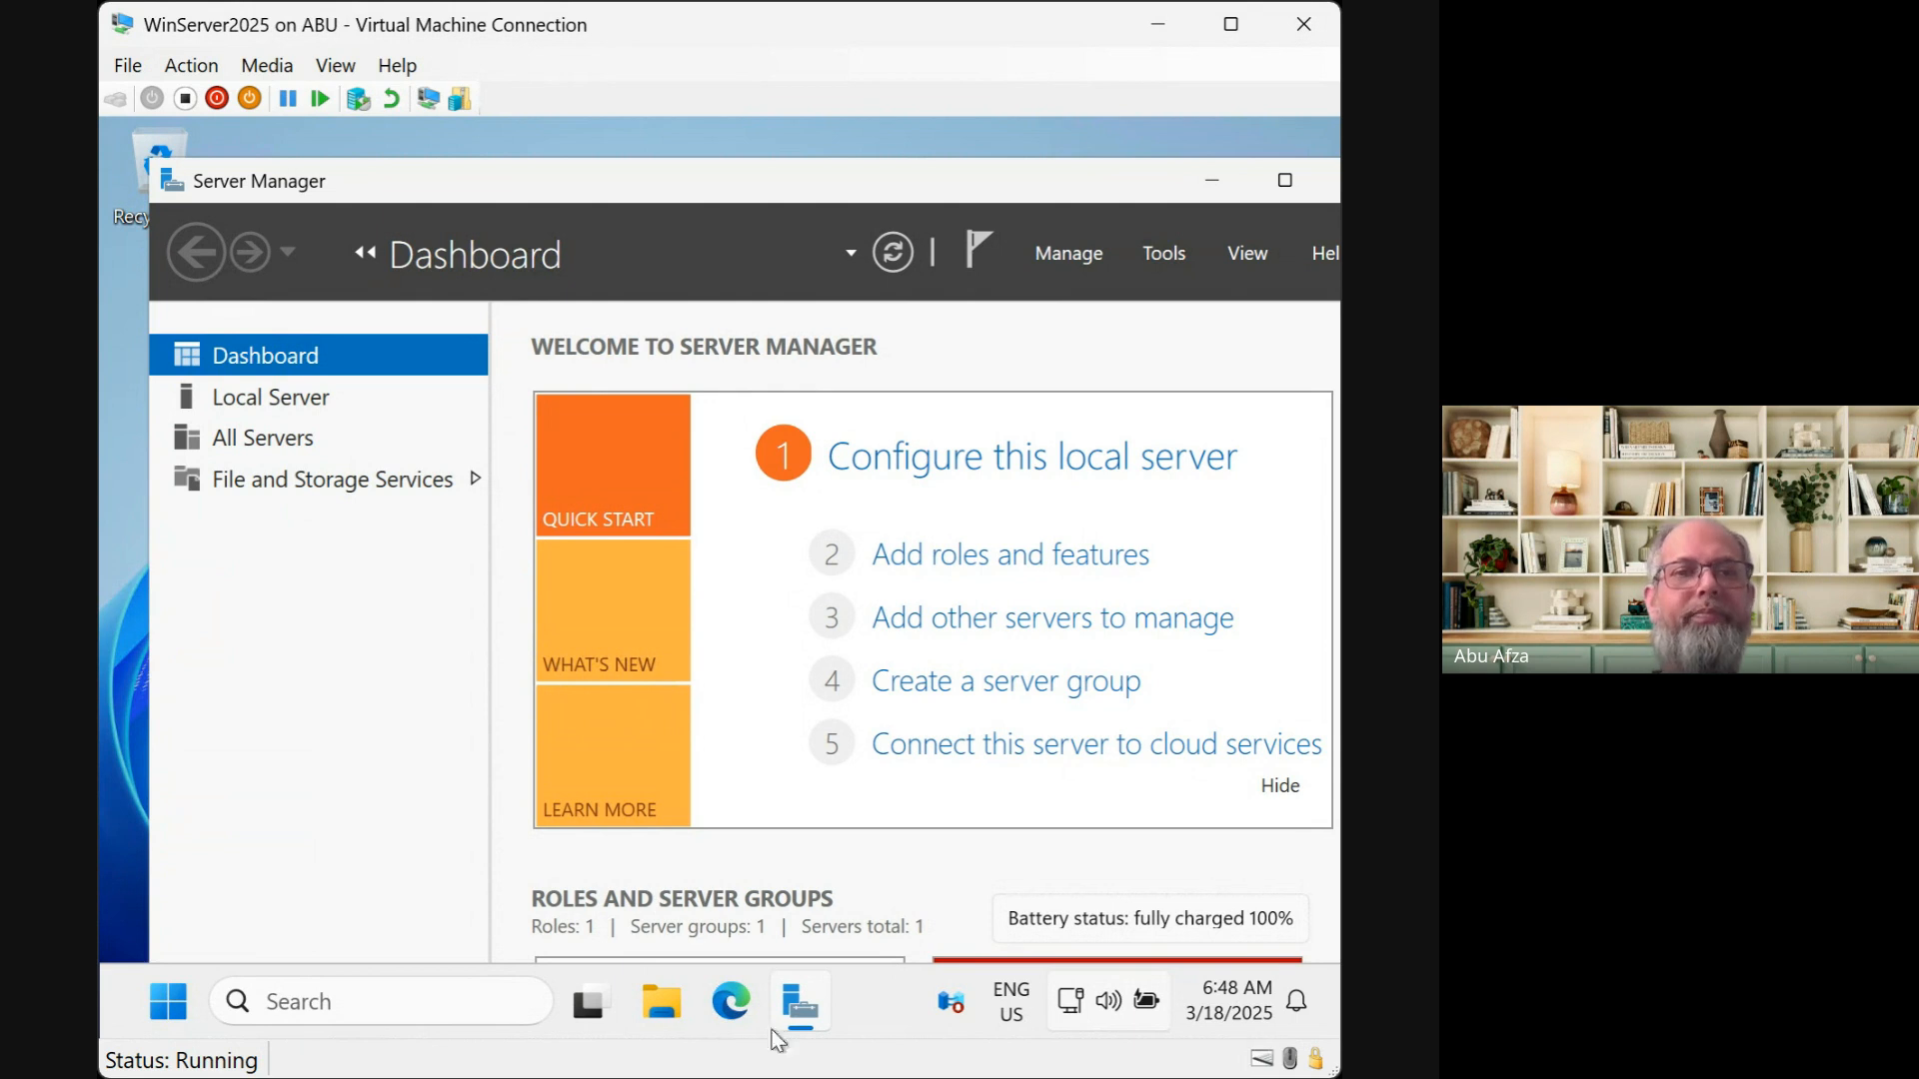
Minimize Server Manager and launch Windows PowerShell as administrator via a 'power' search, arranging the windows
{"action": "left_click", "coordinate": [1212, 181]}
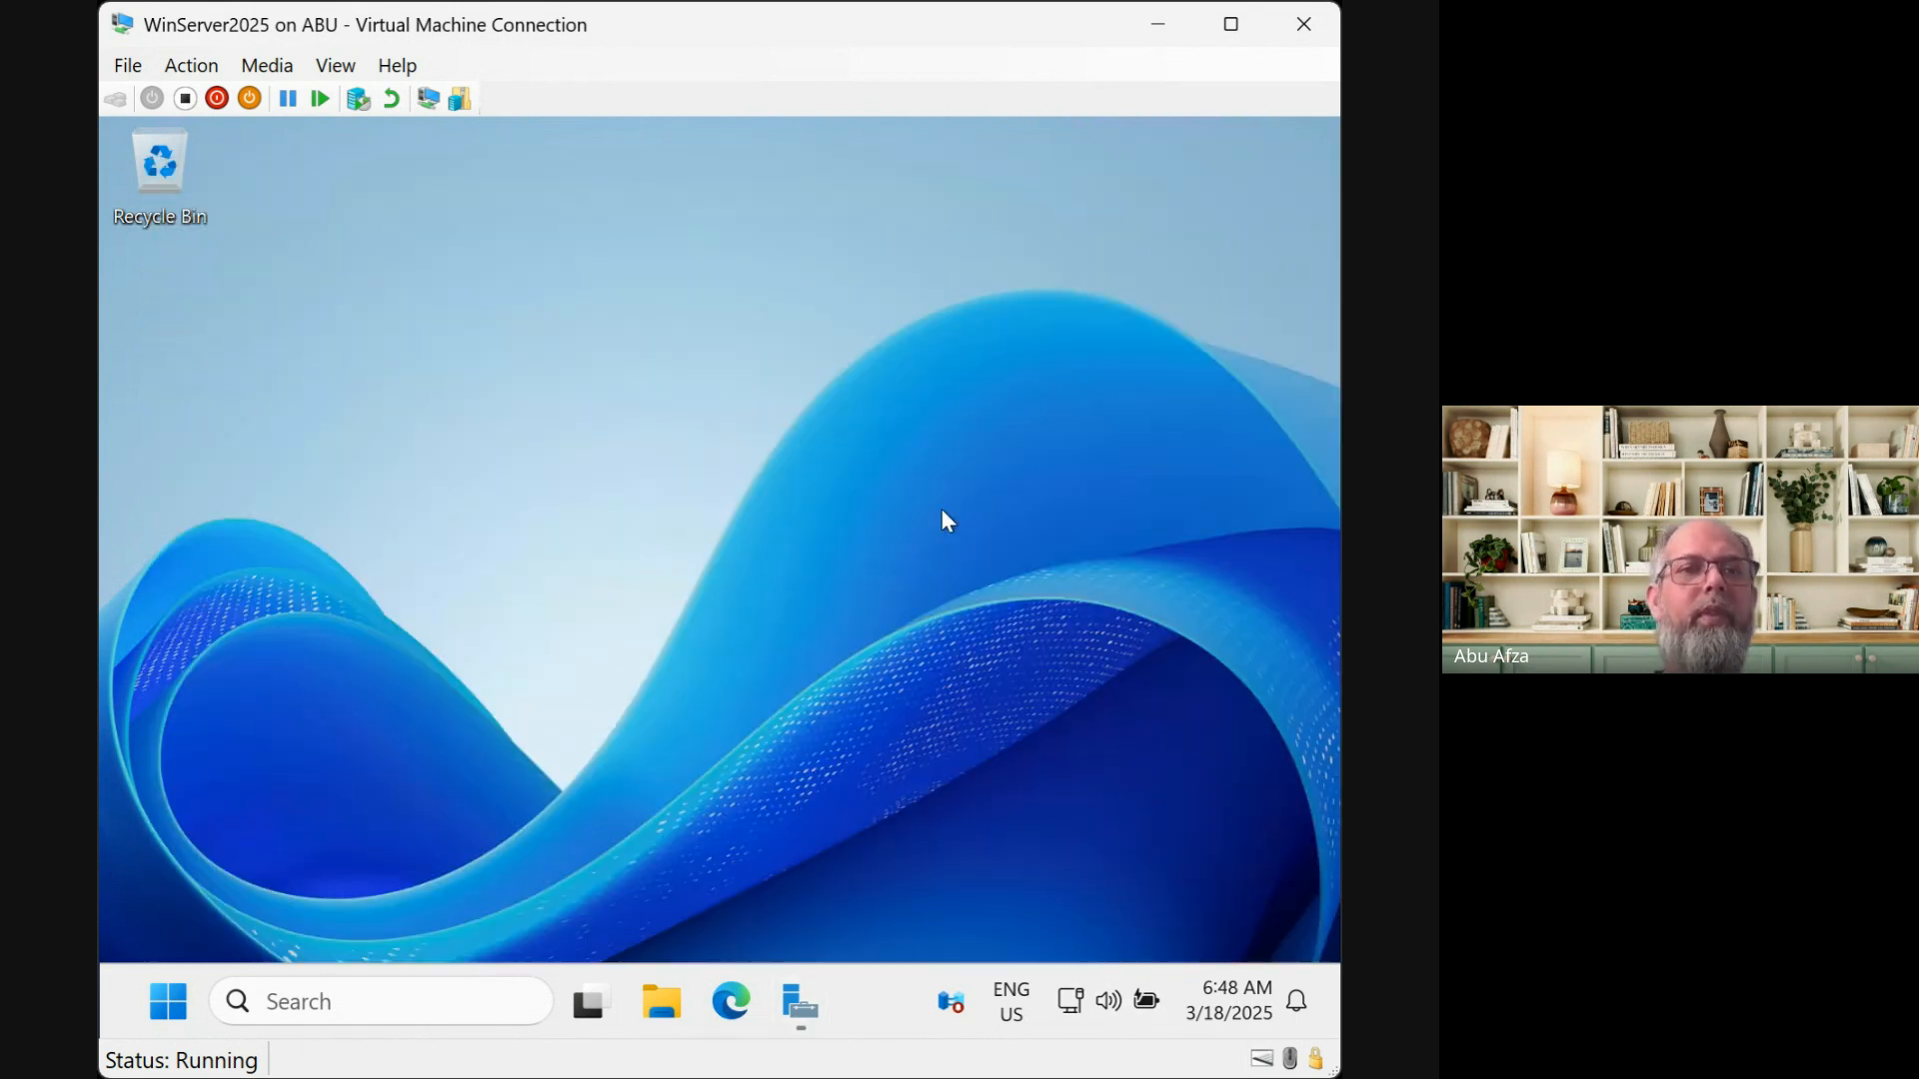
{"action": "left_click", "coordinate": [322, 996]}
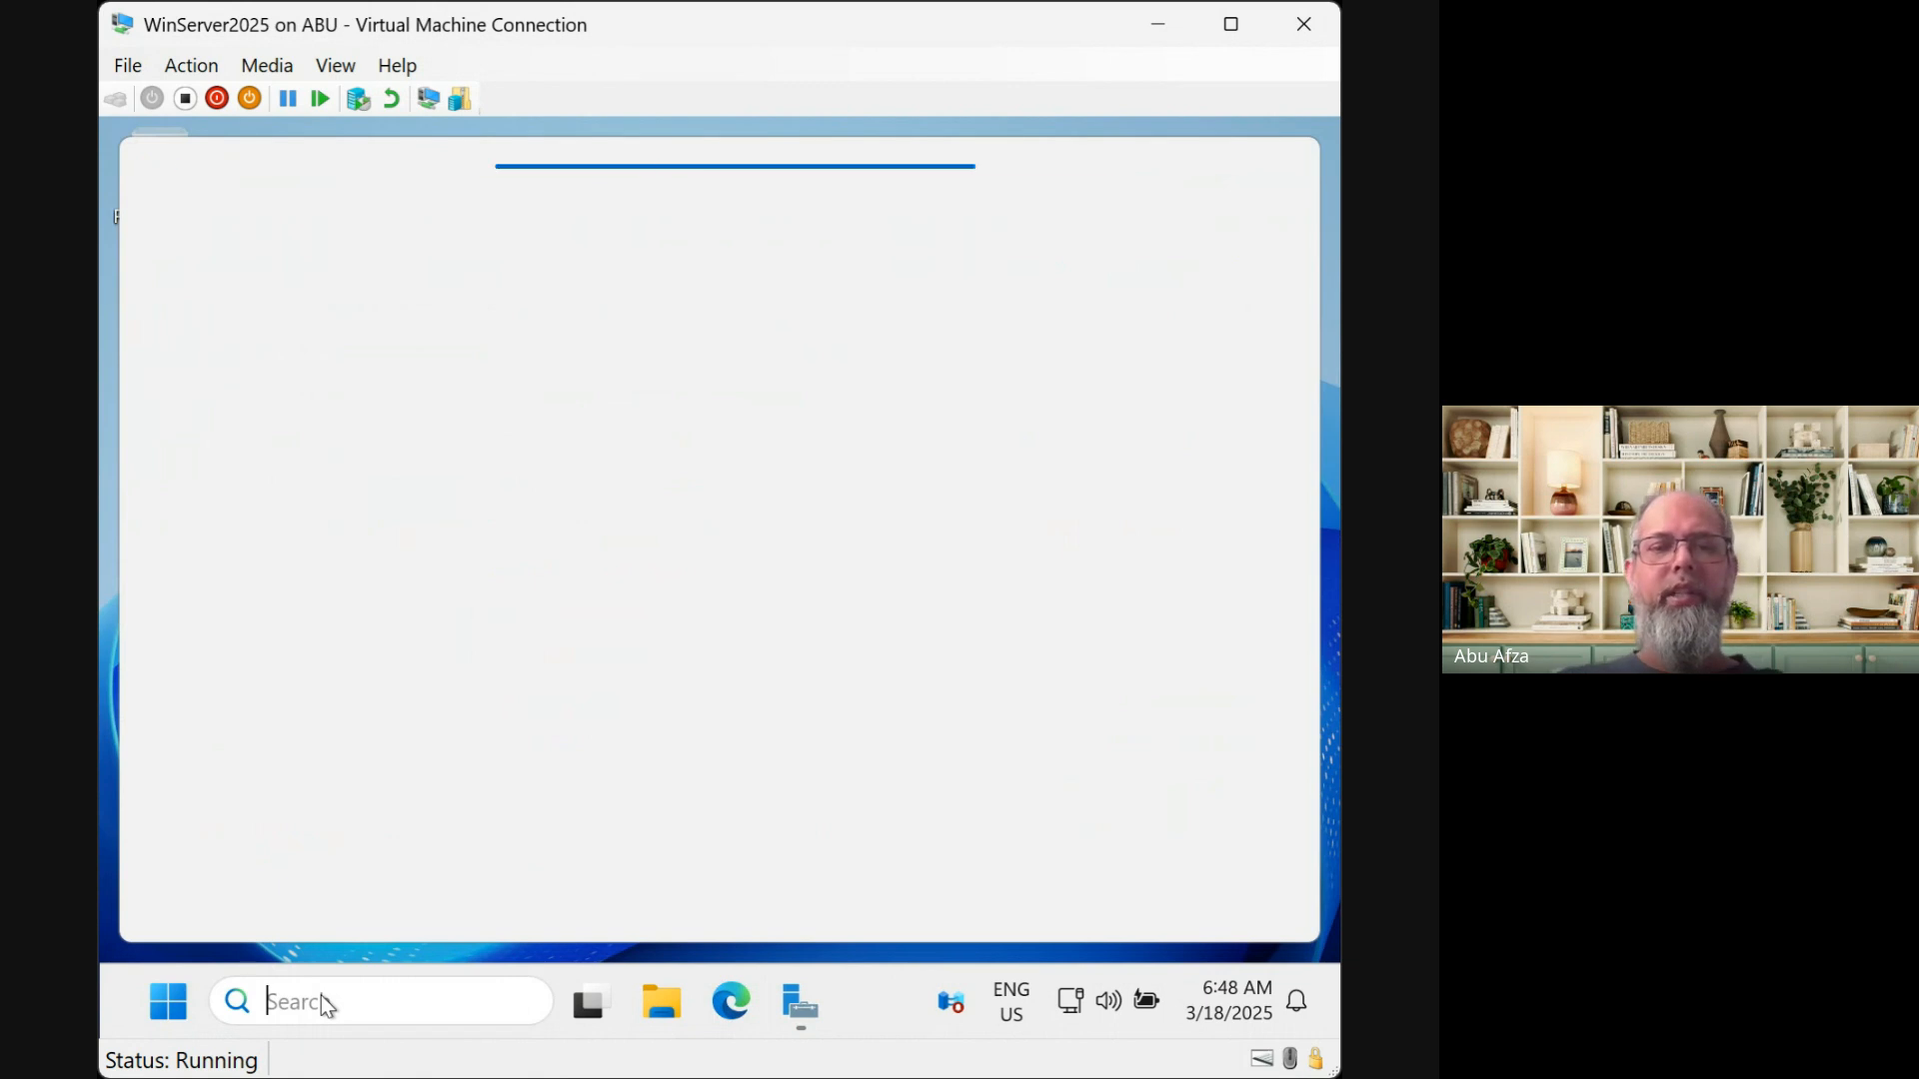
{"action": "type", "text": "power"}
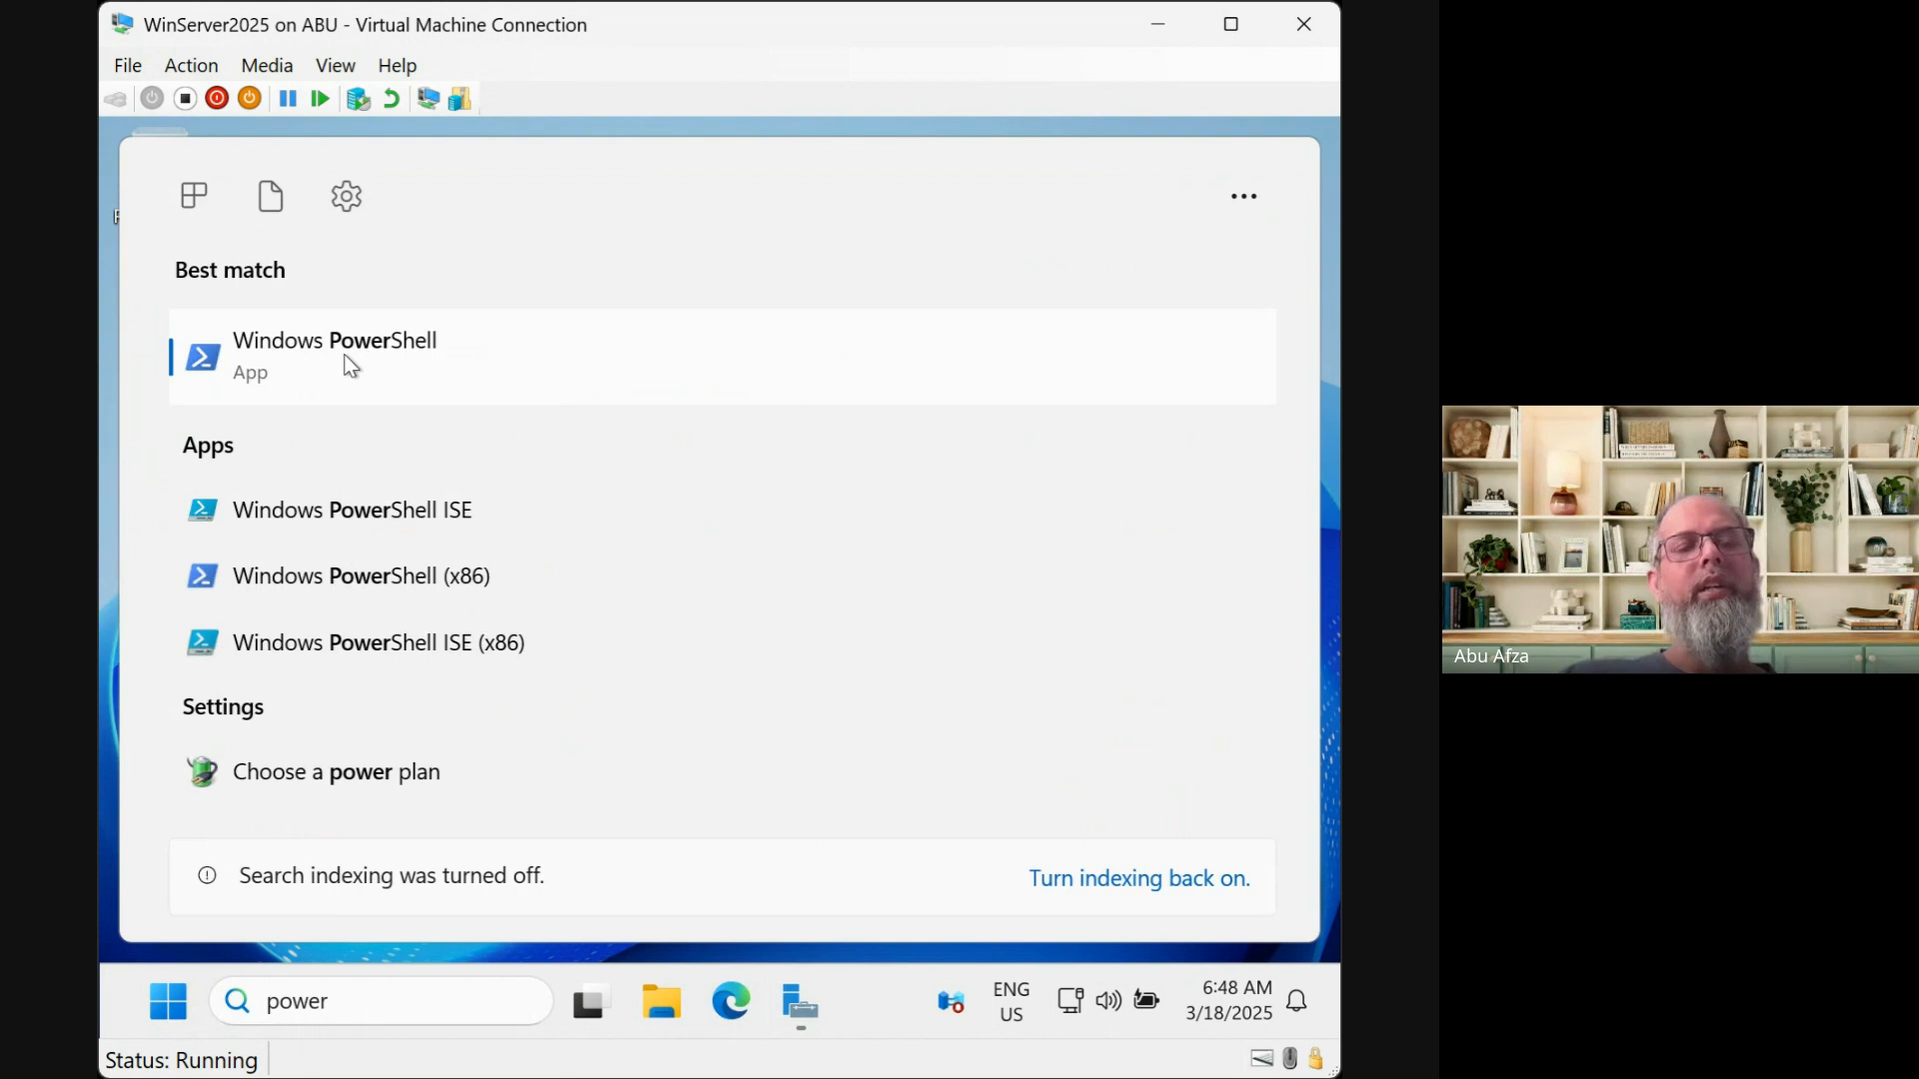
{"action": "right_click", "coordinate": [366, 355]}
{"action": "left_click", "coordinate": [444, 392]}
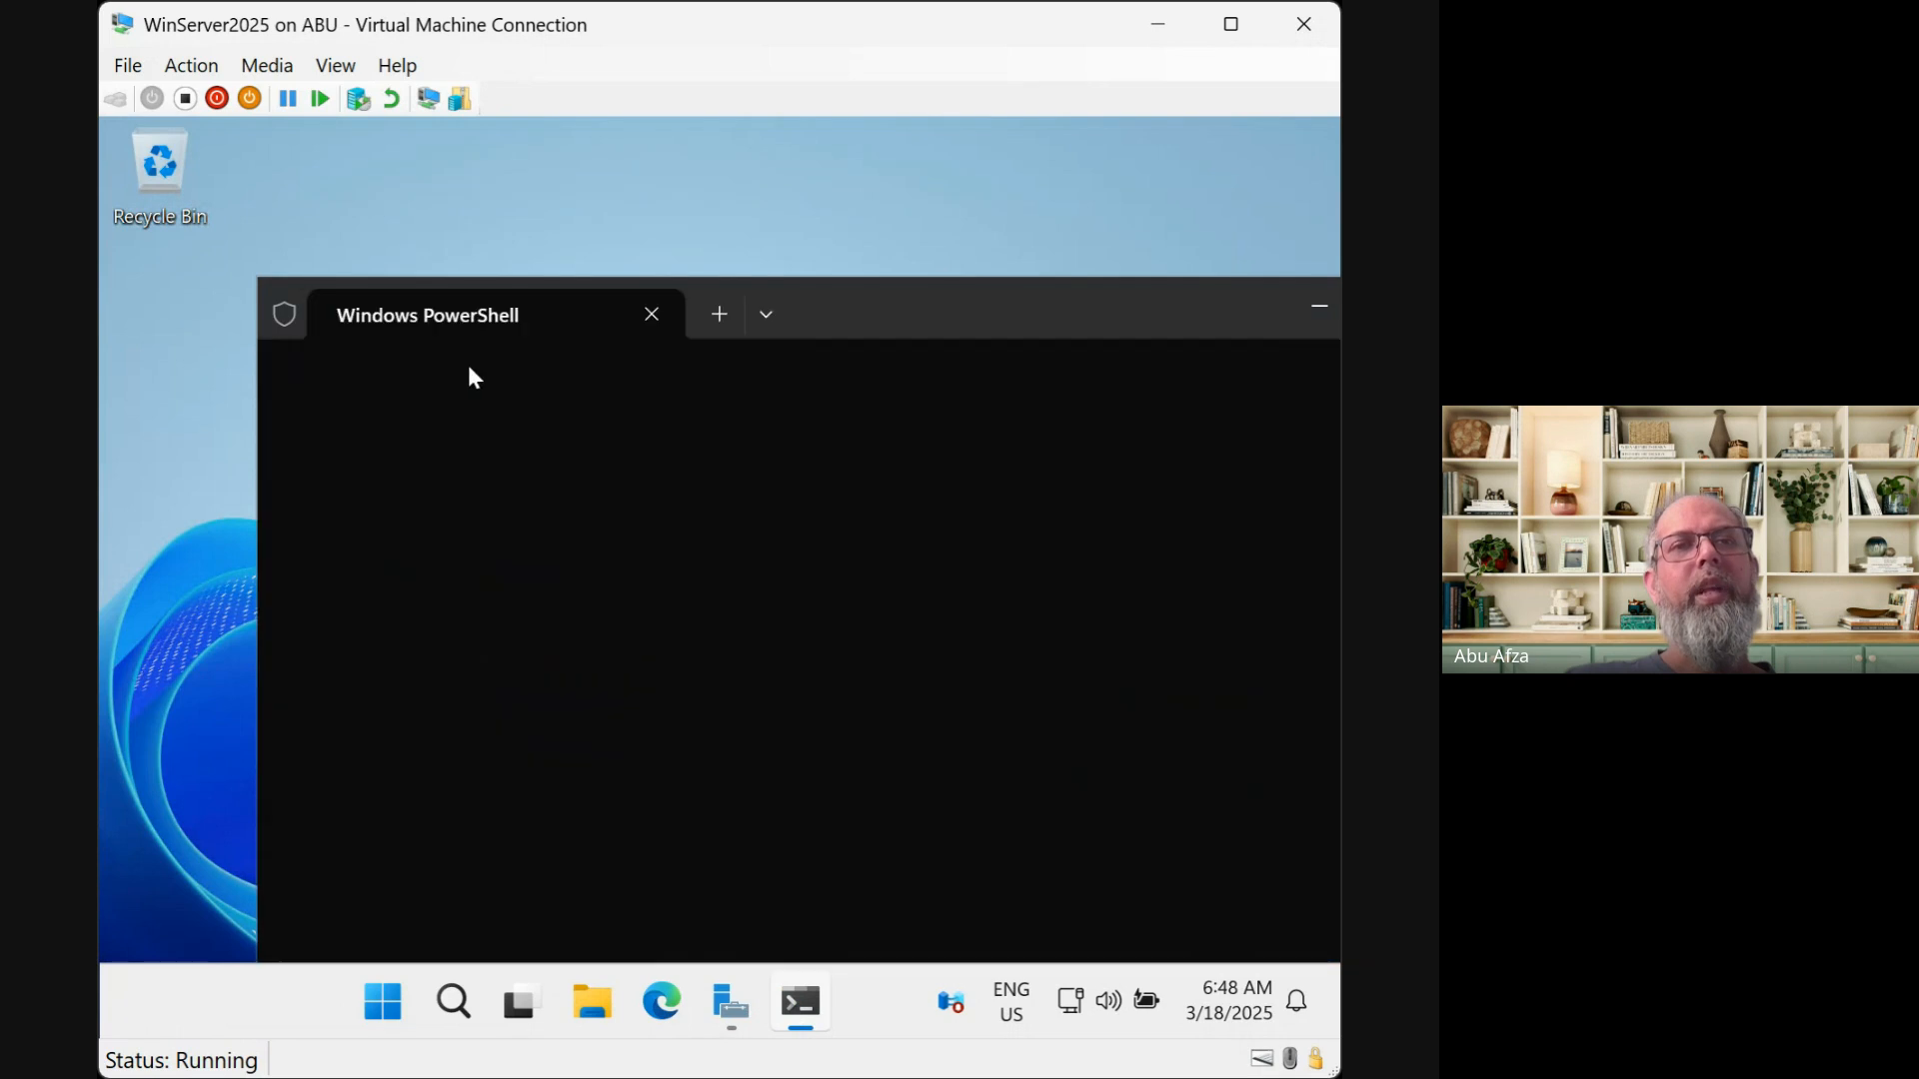
{"action": "left_click_drag", "start_coordinate": [993, 330], "coordinate": [860, 210]}
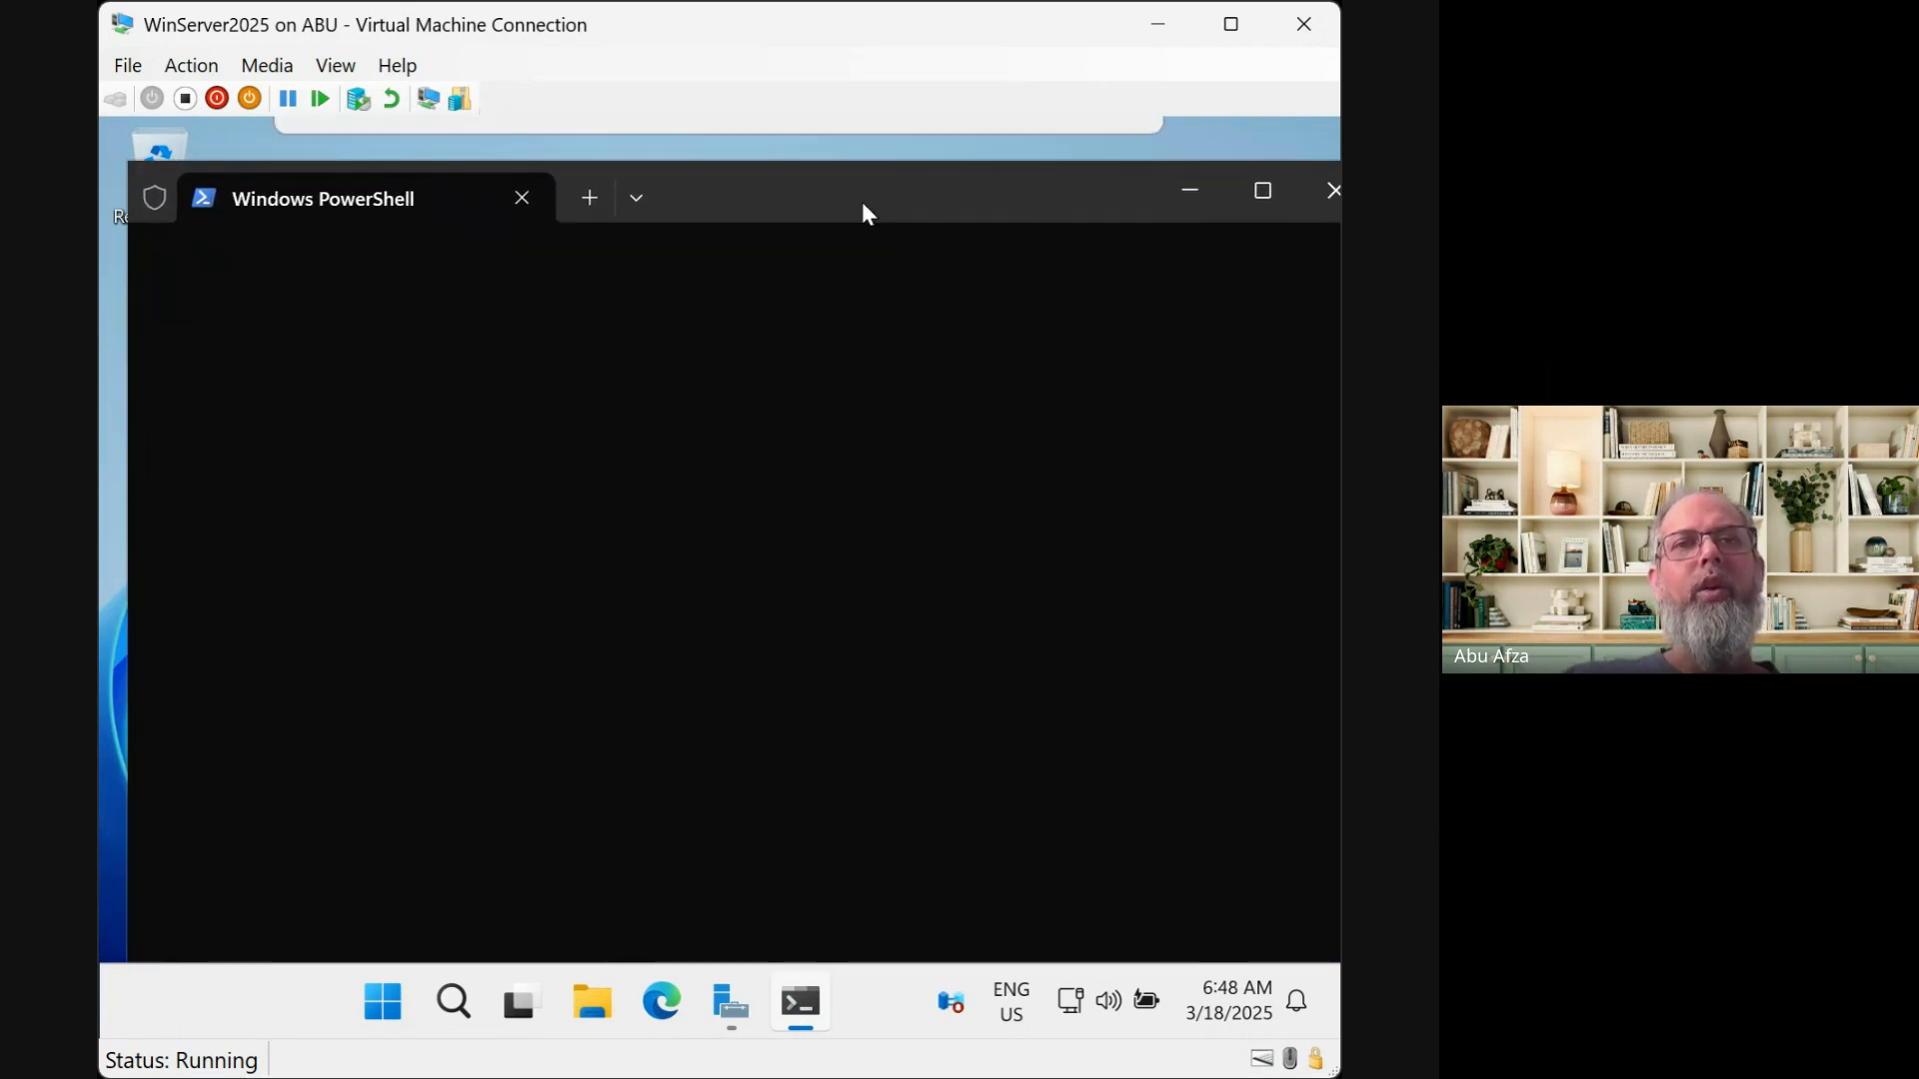
{"action": "left_click_drag", "start_coordinate": [1341, 1002], "coordinate": [1438, 939]}
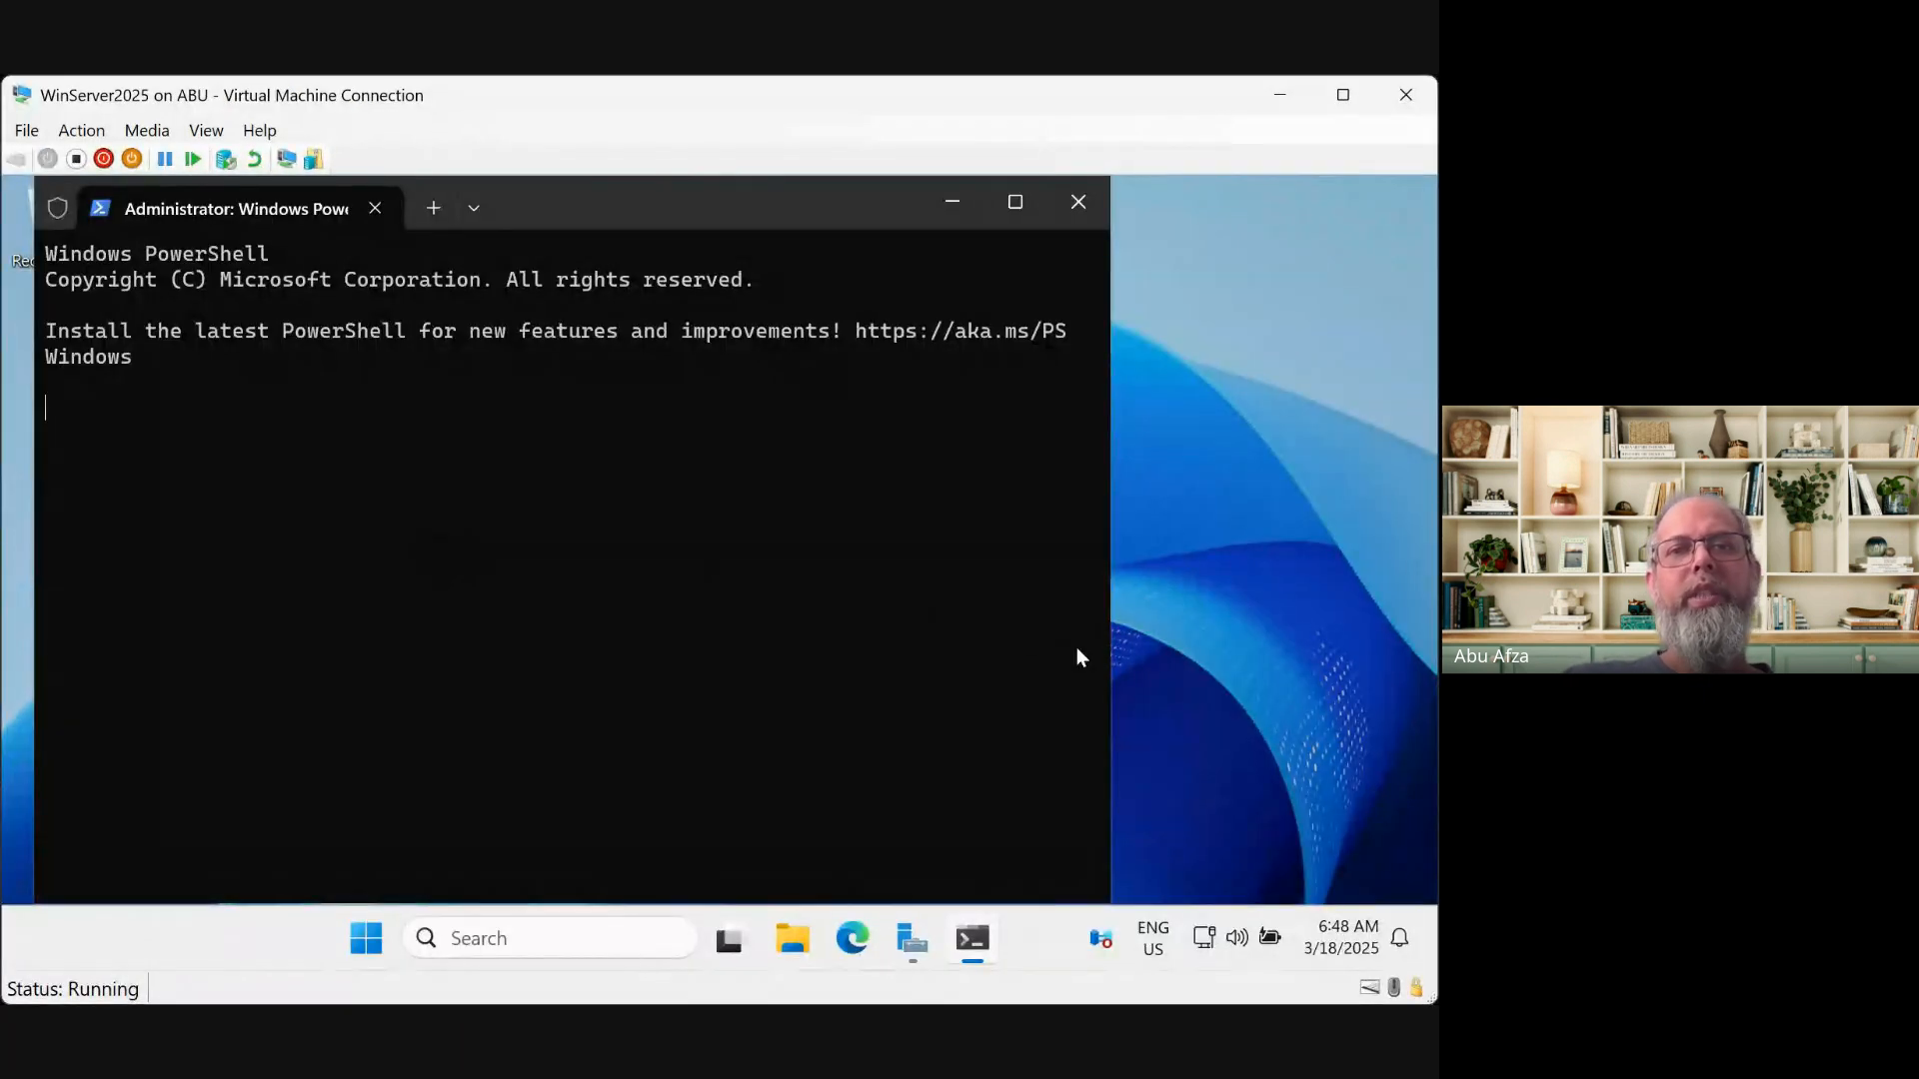
Widen PowerShell and paste the multi-line Test-NetConnection port 445 script, accepting the paste warning
{"action": "left_click_drag", "start_coordinate": [1109, 660], "coordinate": [1342, 659]}
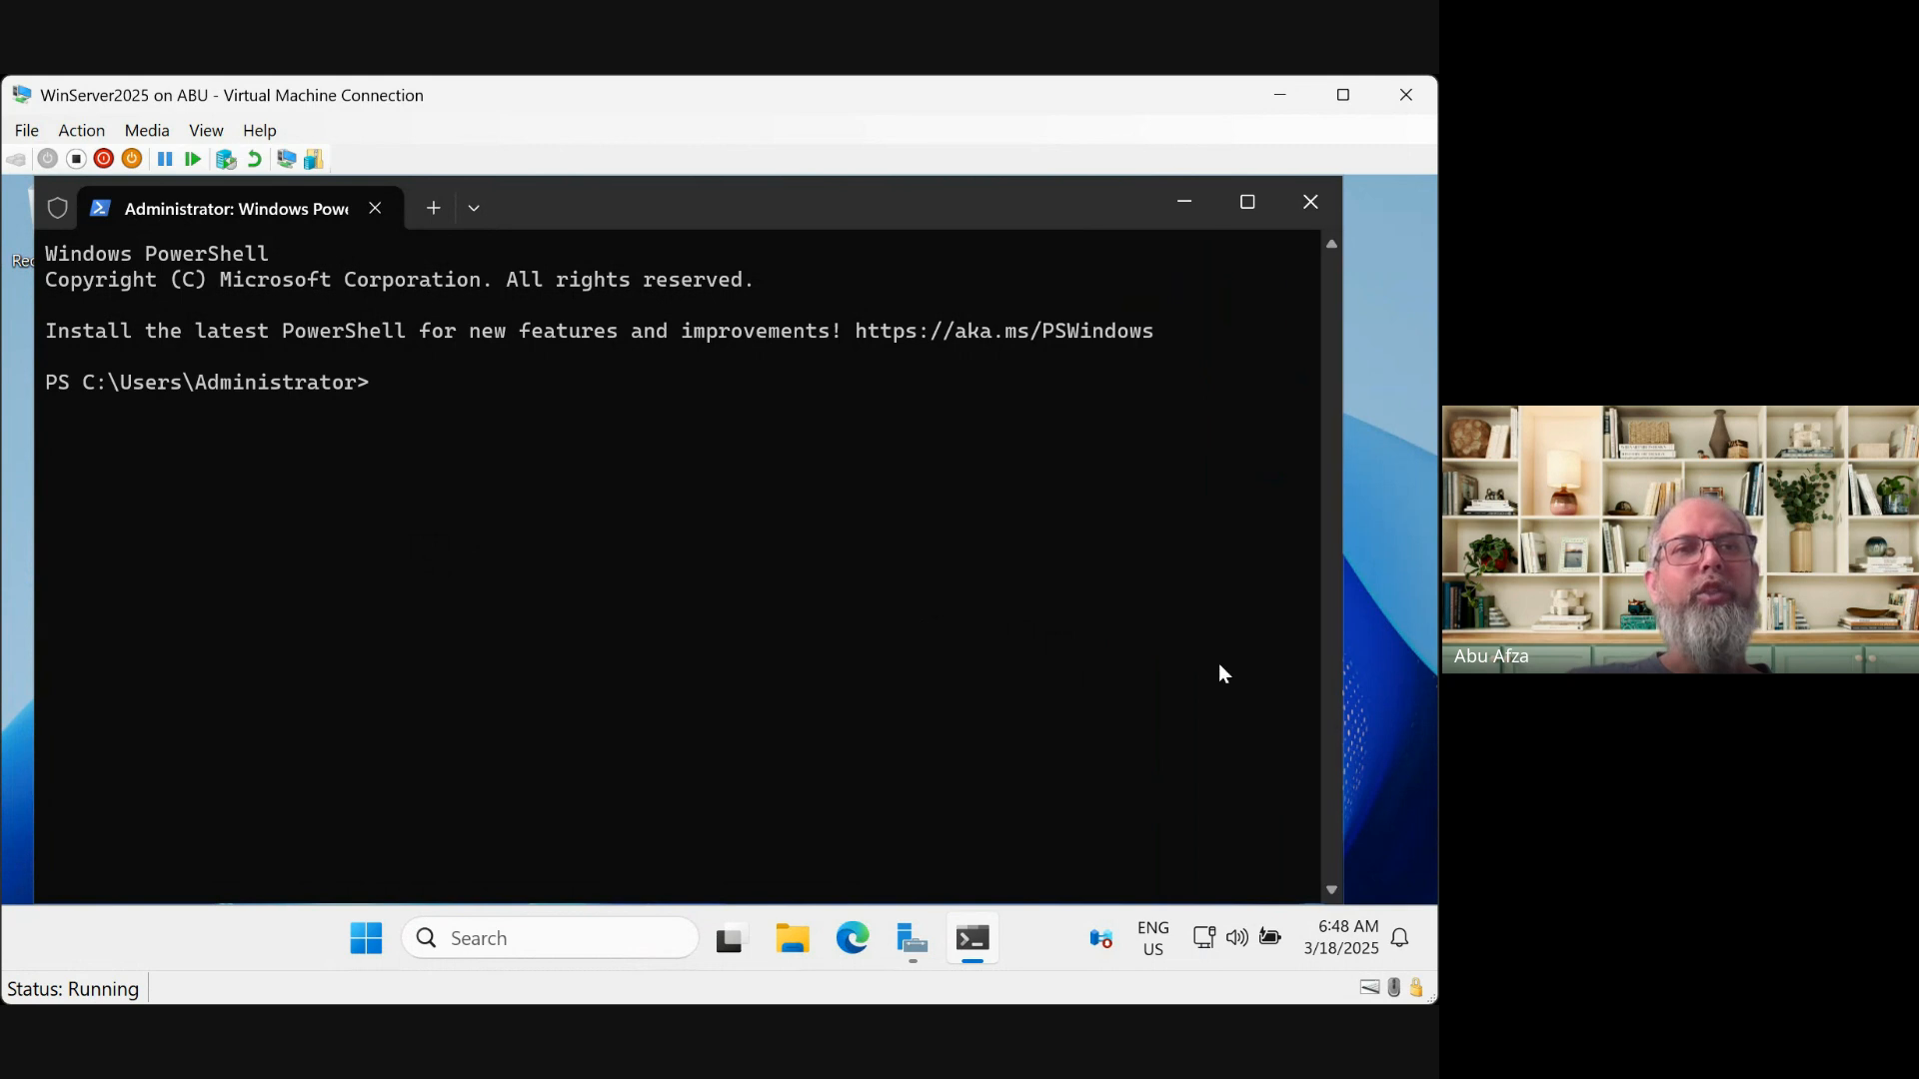
{"action": "right_click", "coordinate": [406, 381]}
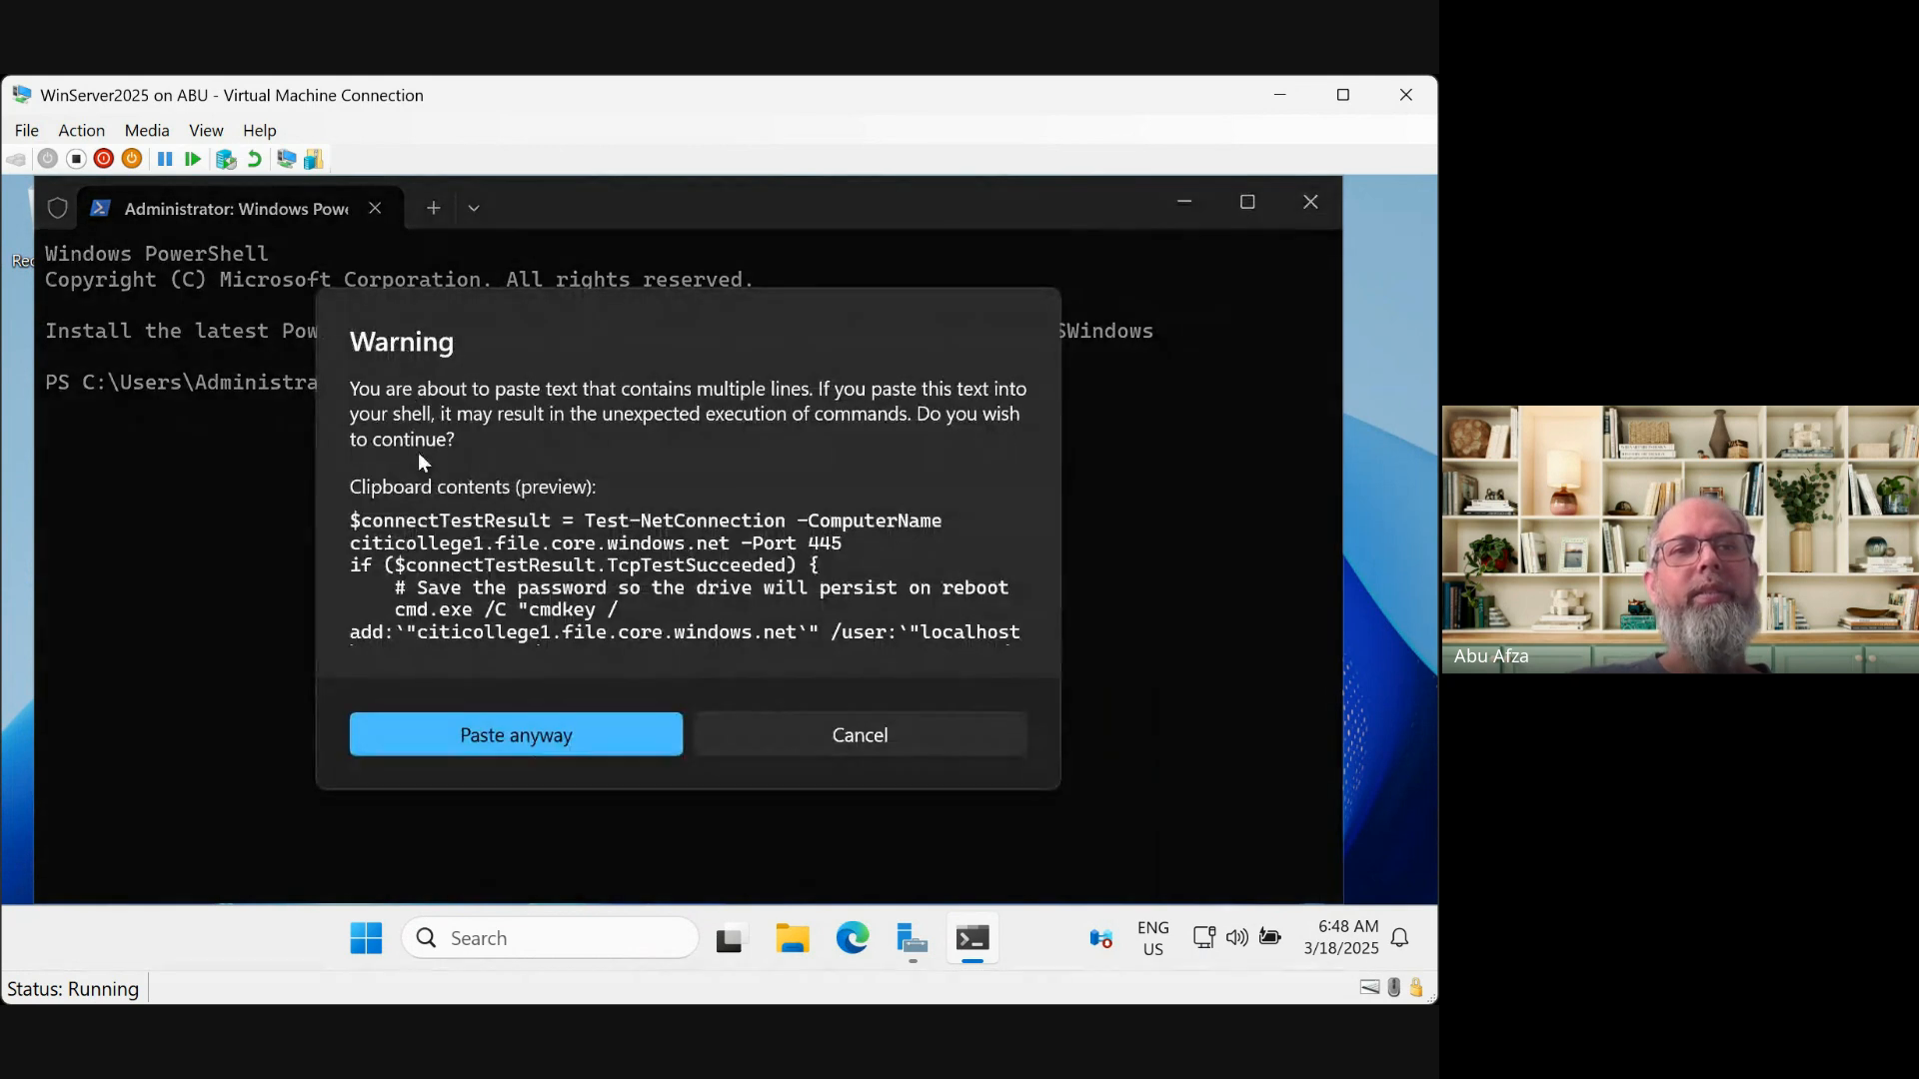
{"action": "left_click", "coordinate": [534, 738]}
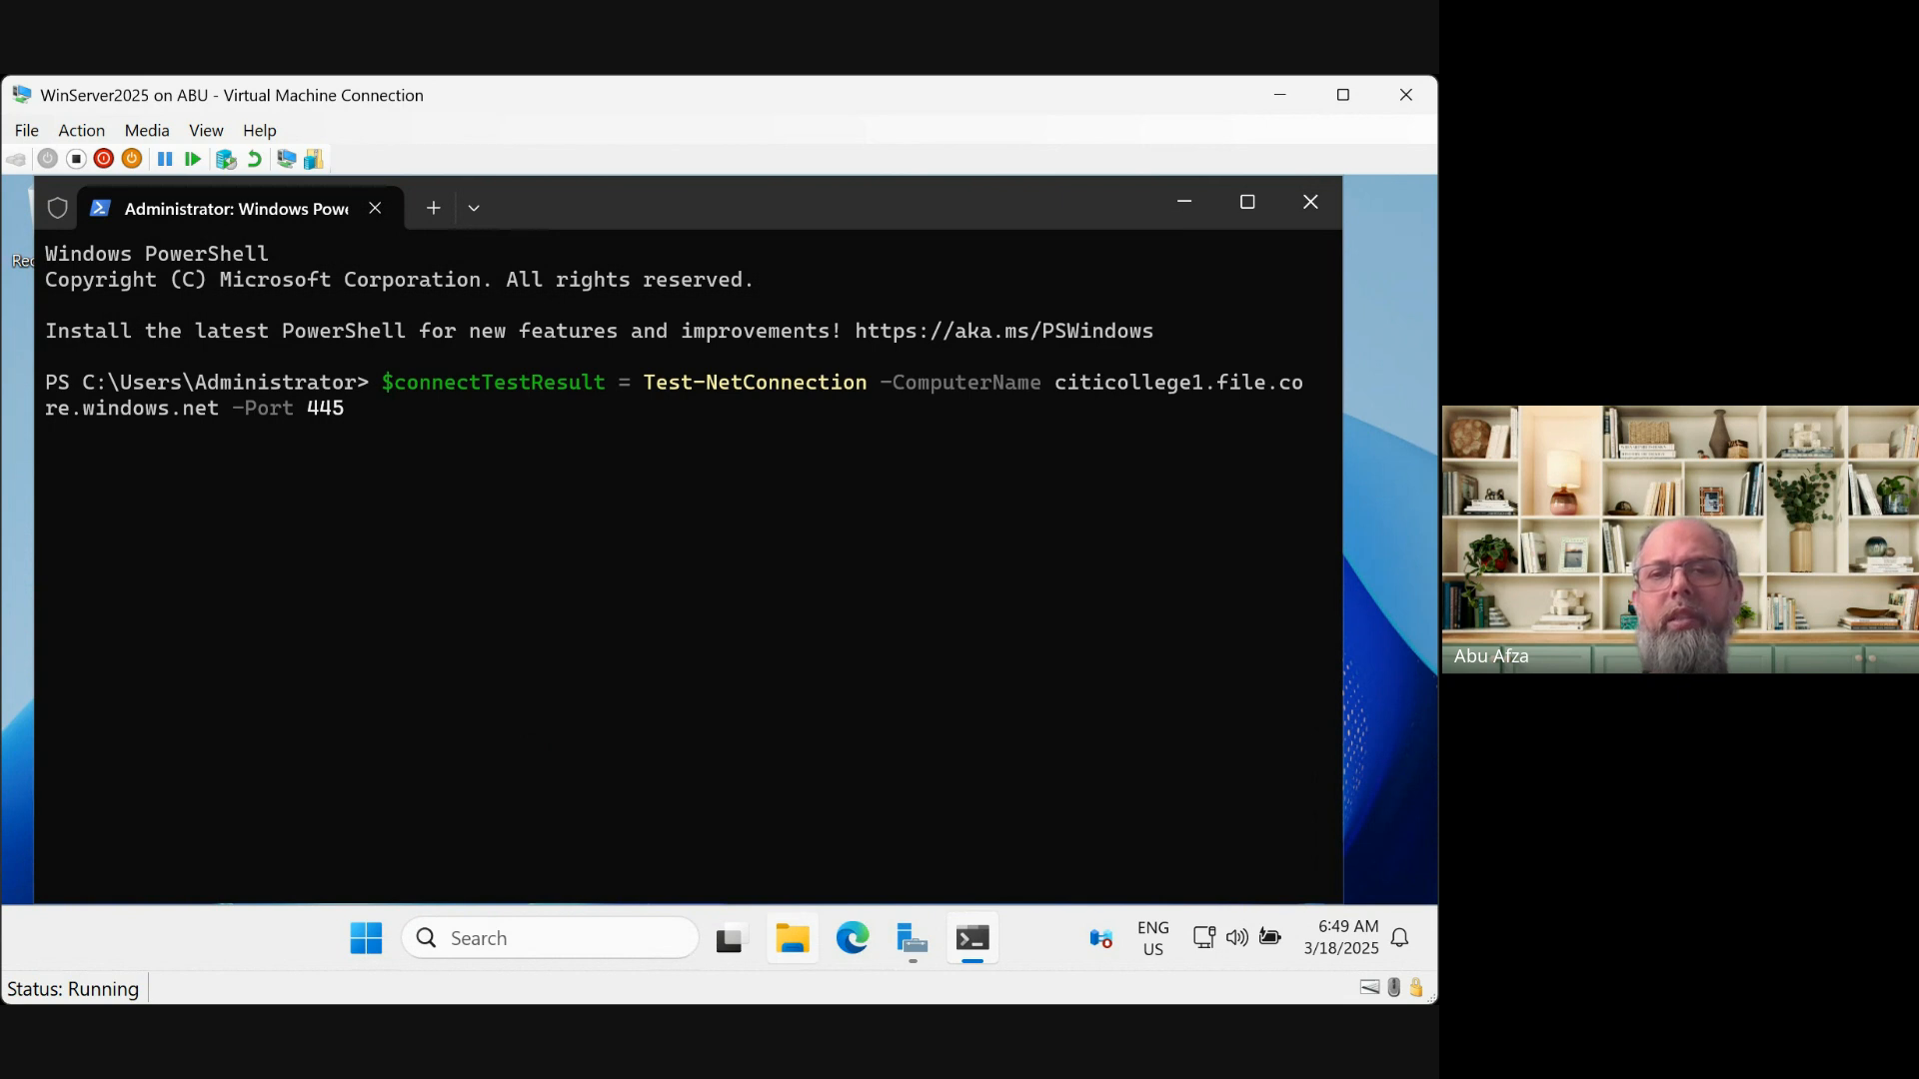
Run the pasted script and review the red errors reporting port 445 is unreachable
{"action": "key", "text": "Return"}
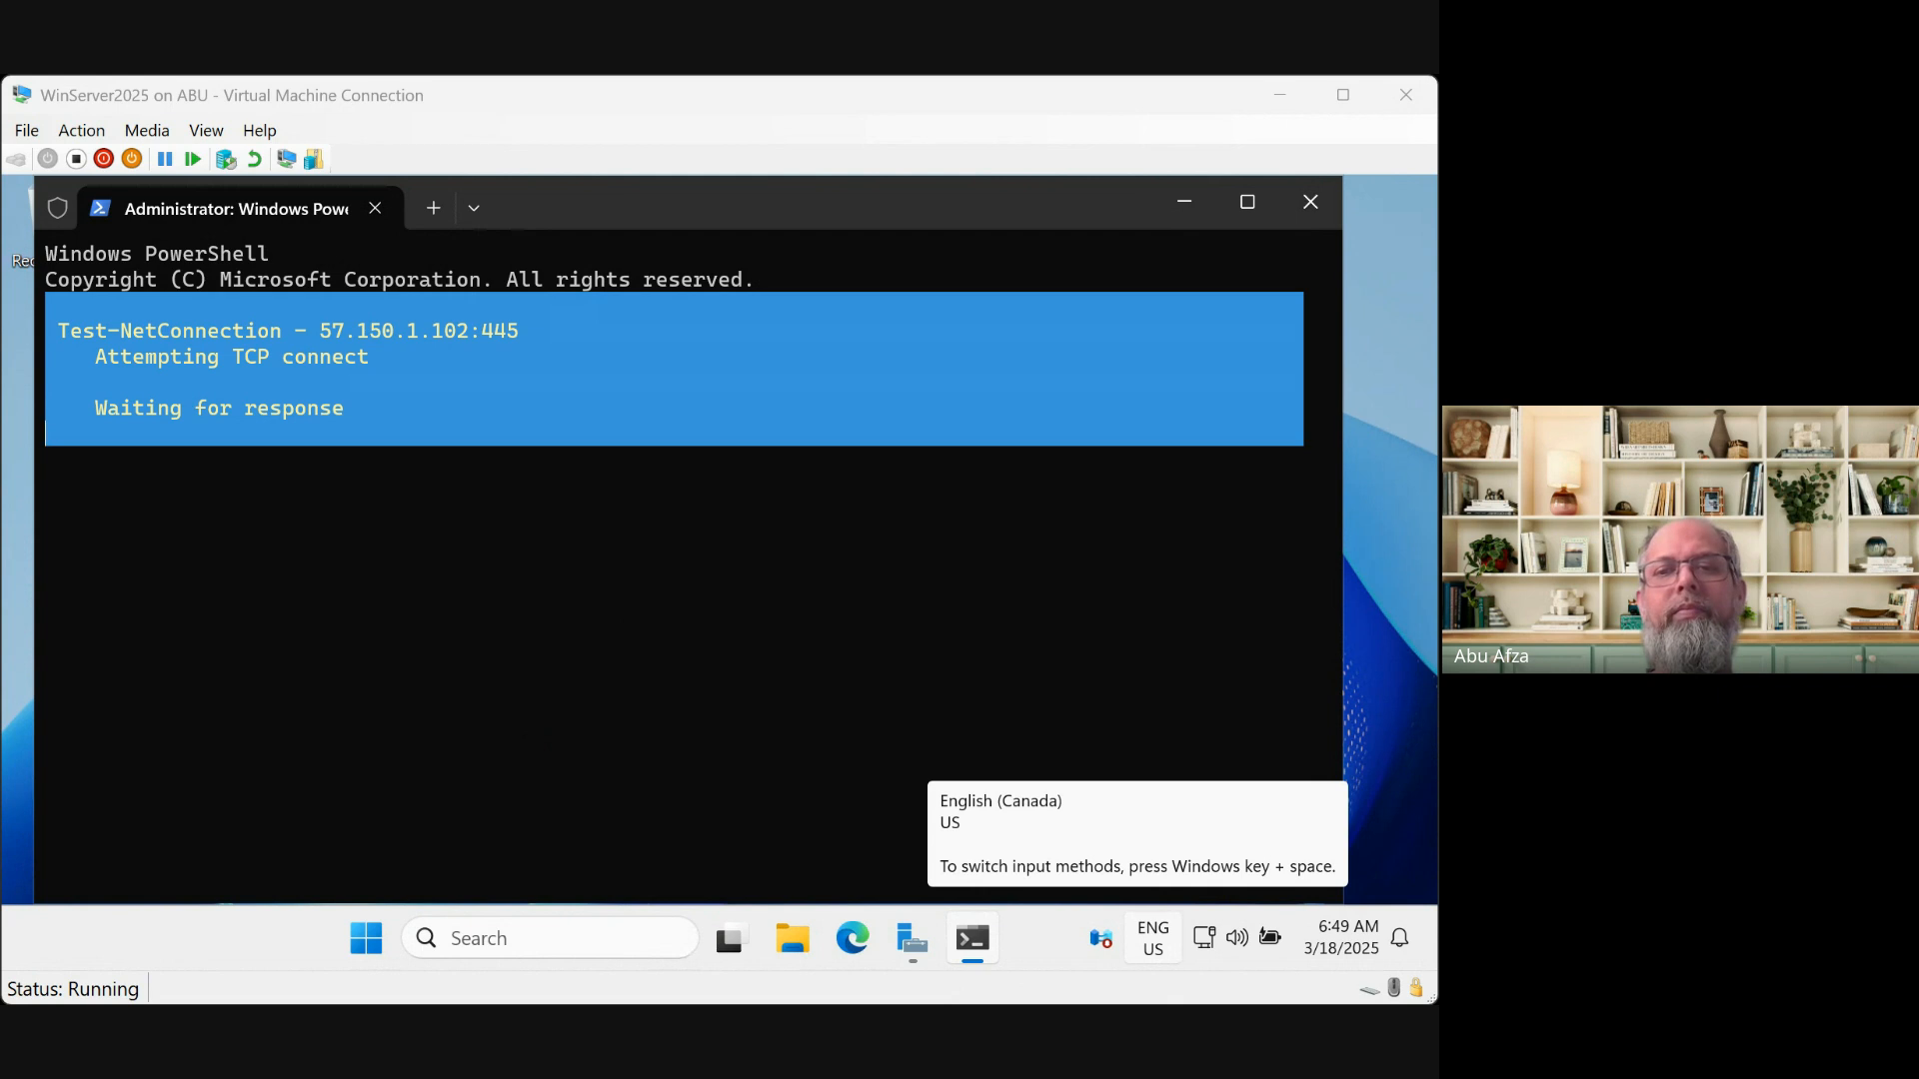
{"action": "left_click", "coordinate": [542, 625]}
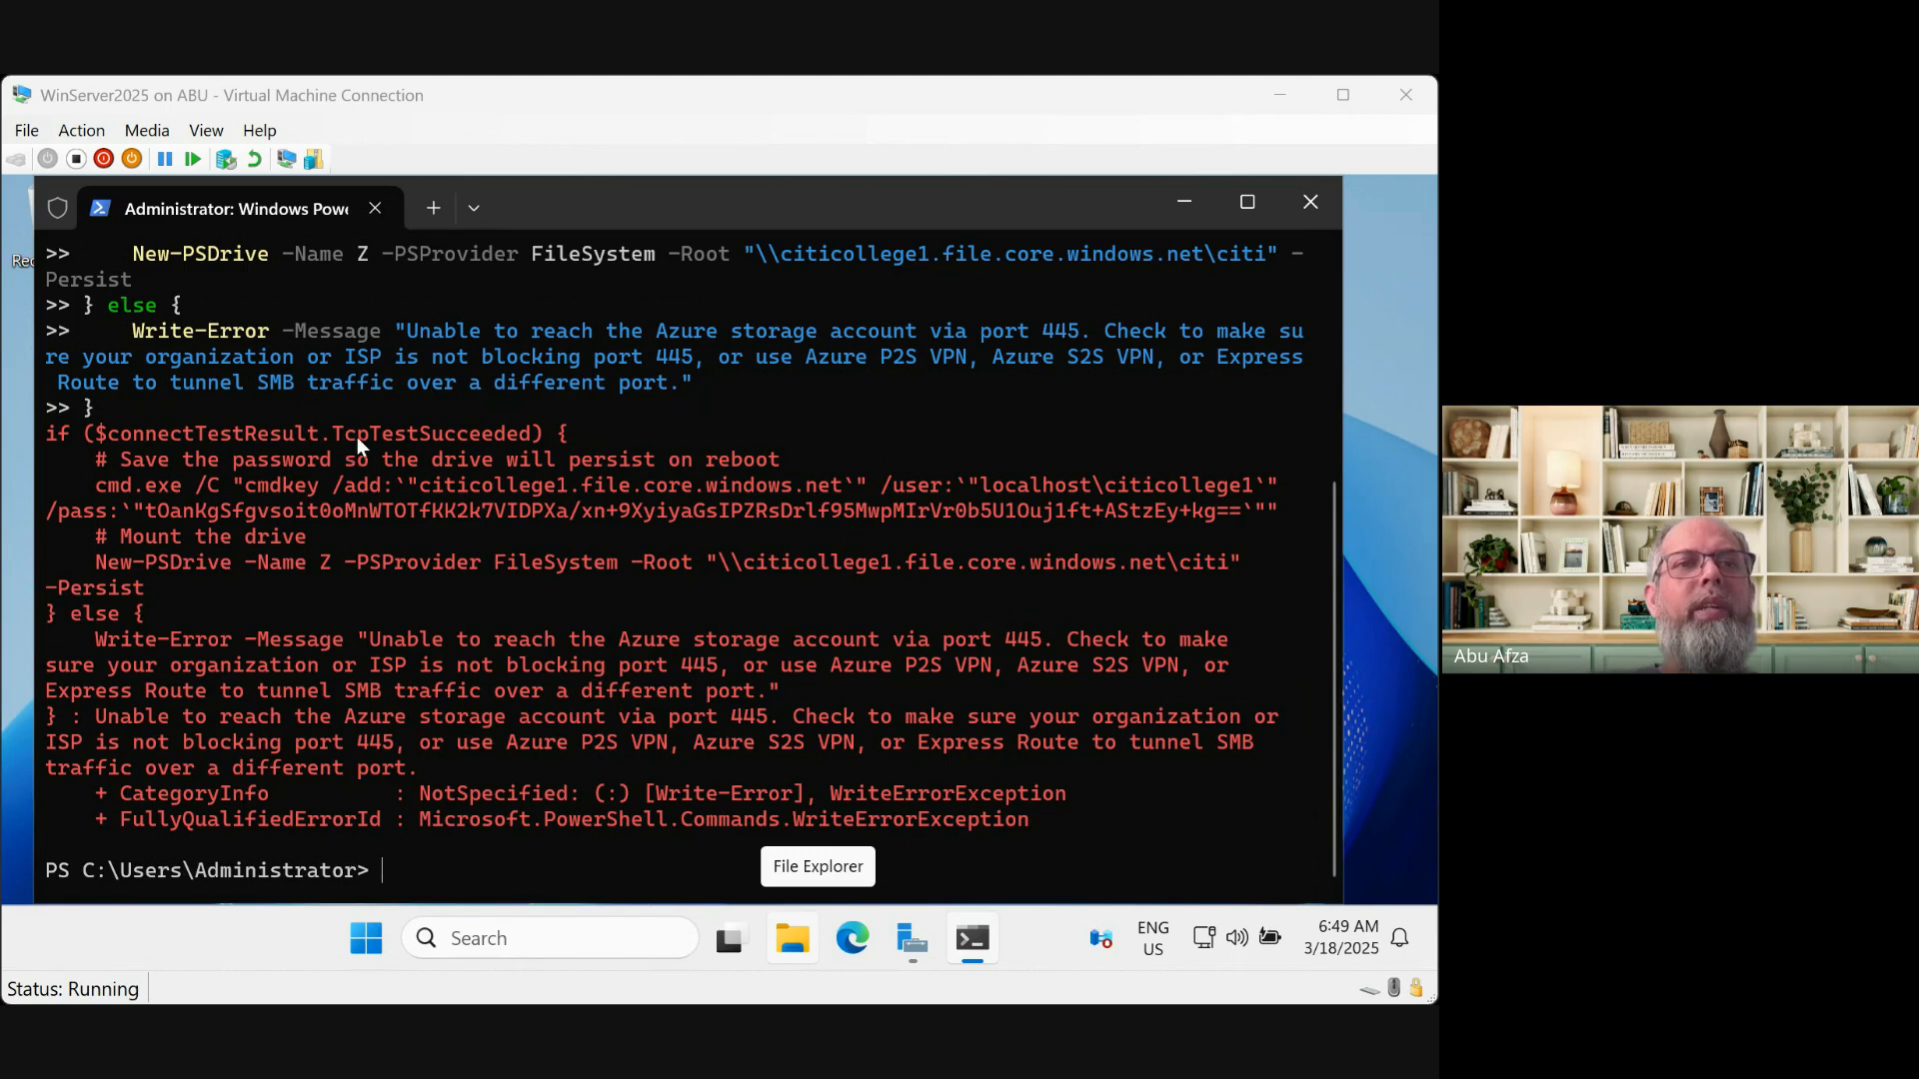
{"action": "scroll", "coordinate": [623, 495], "scroll_direction": "up", "scroll_amount": 3}
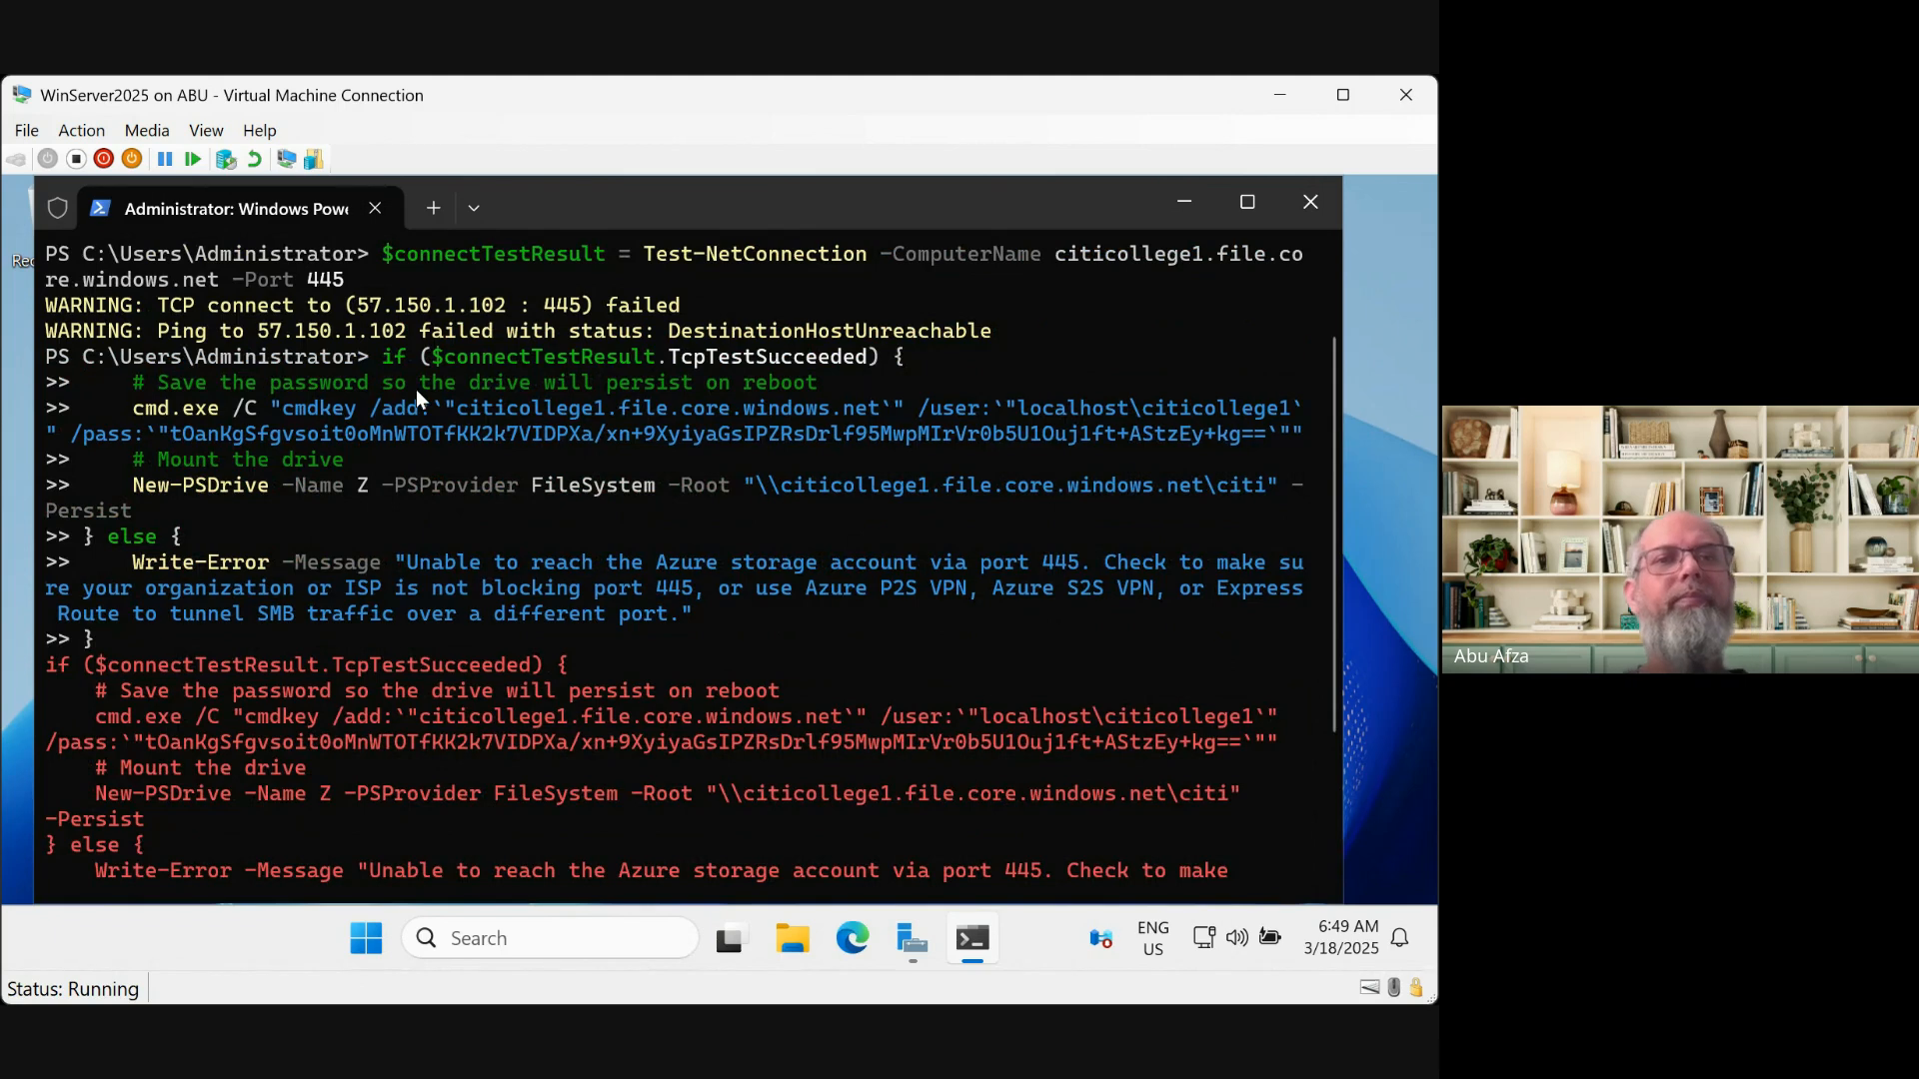
{"action": "scroll", "coordinate": [519, 330], "scroll_direction": "up", "scroll_amount": 2}
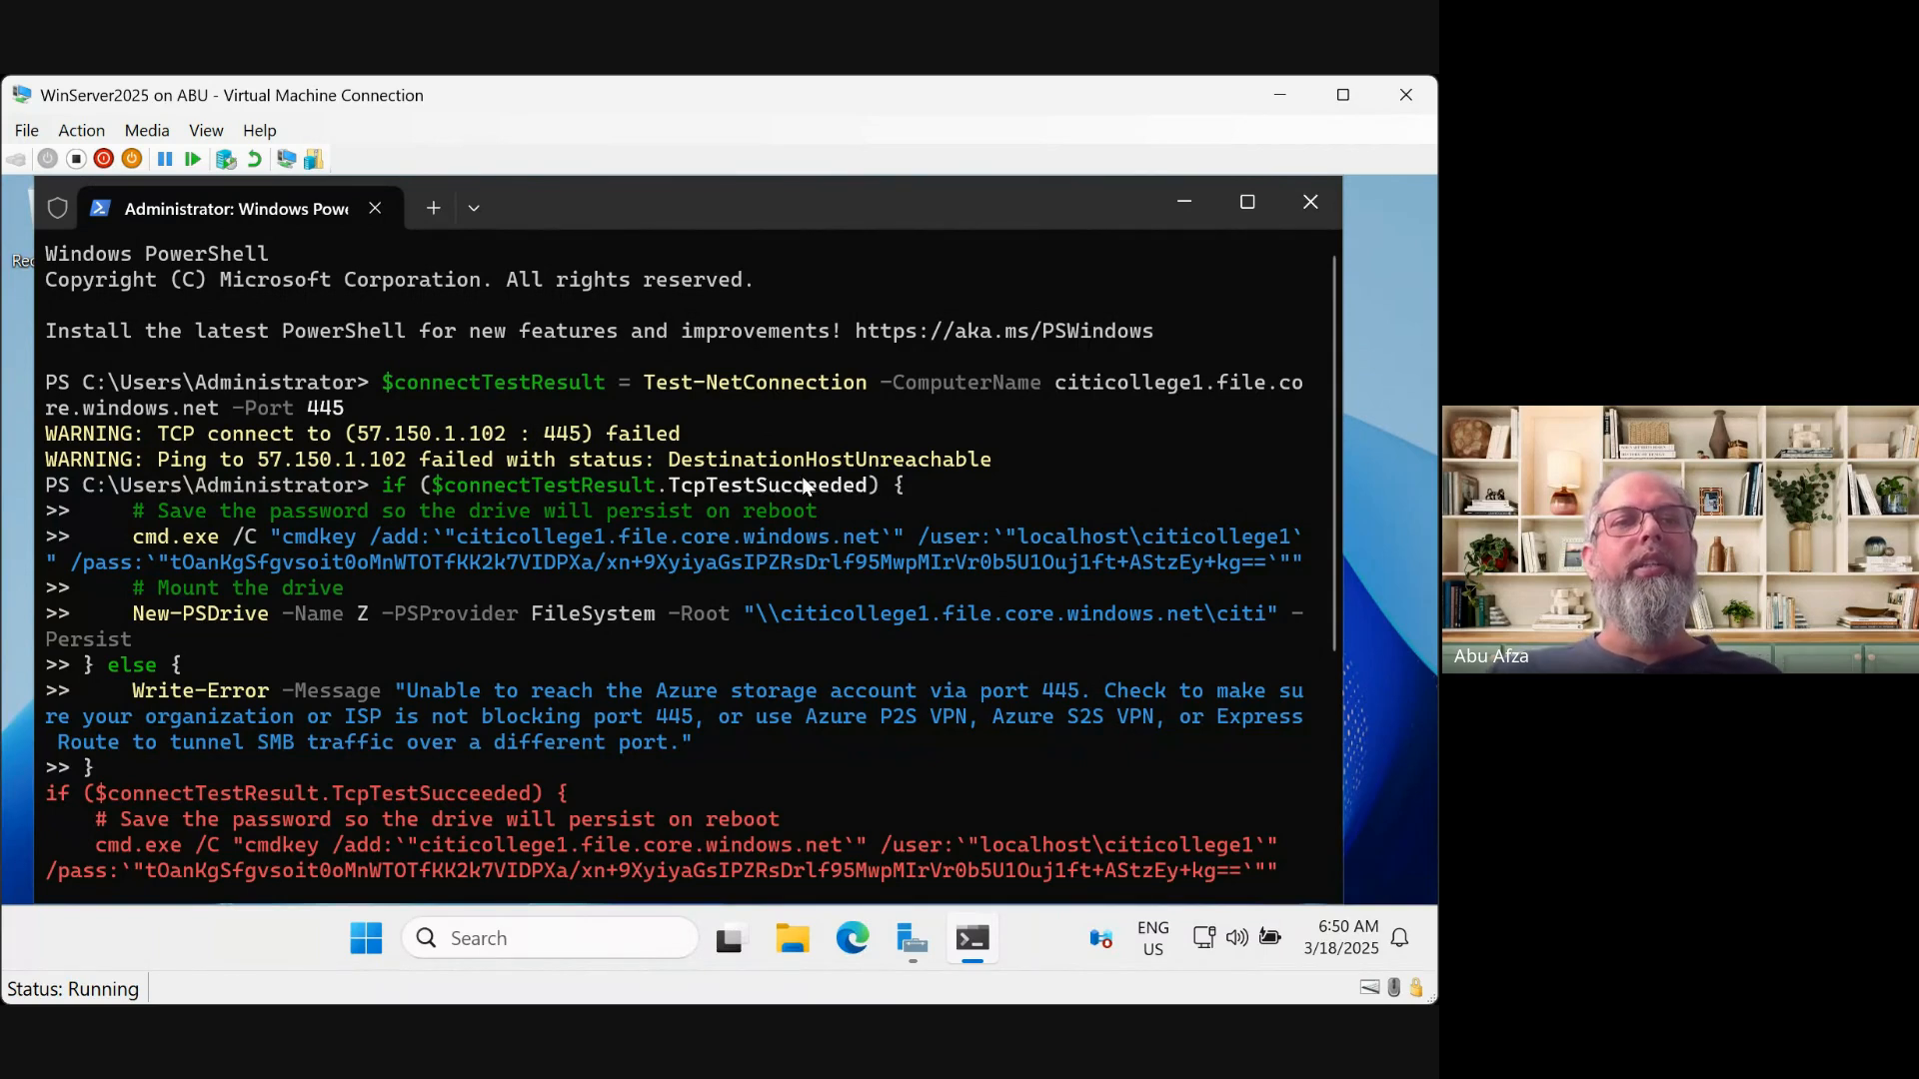
{"action": "scroll", "coordinate": [801, 484], "scroll_direction": "down", "scroll_amount": 3}
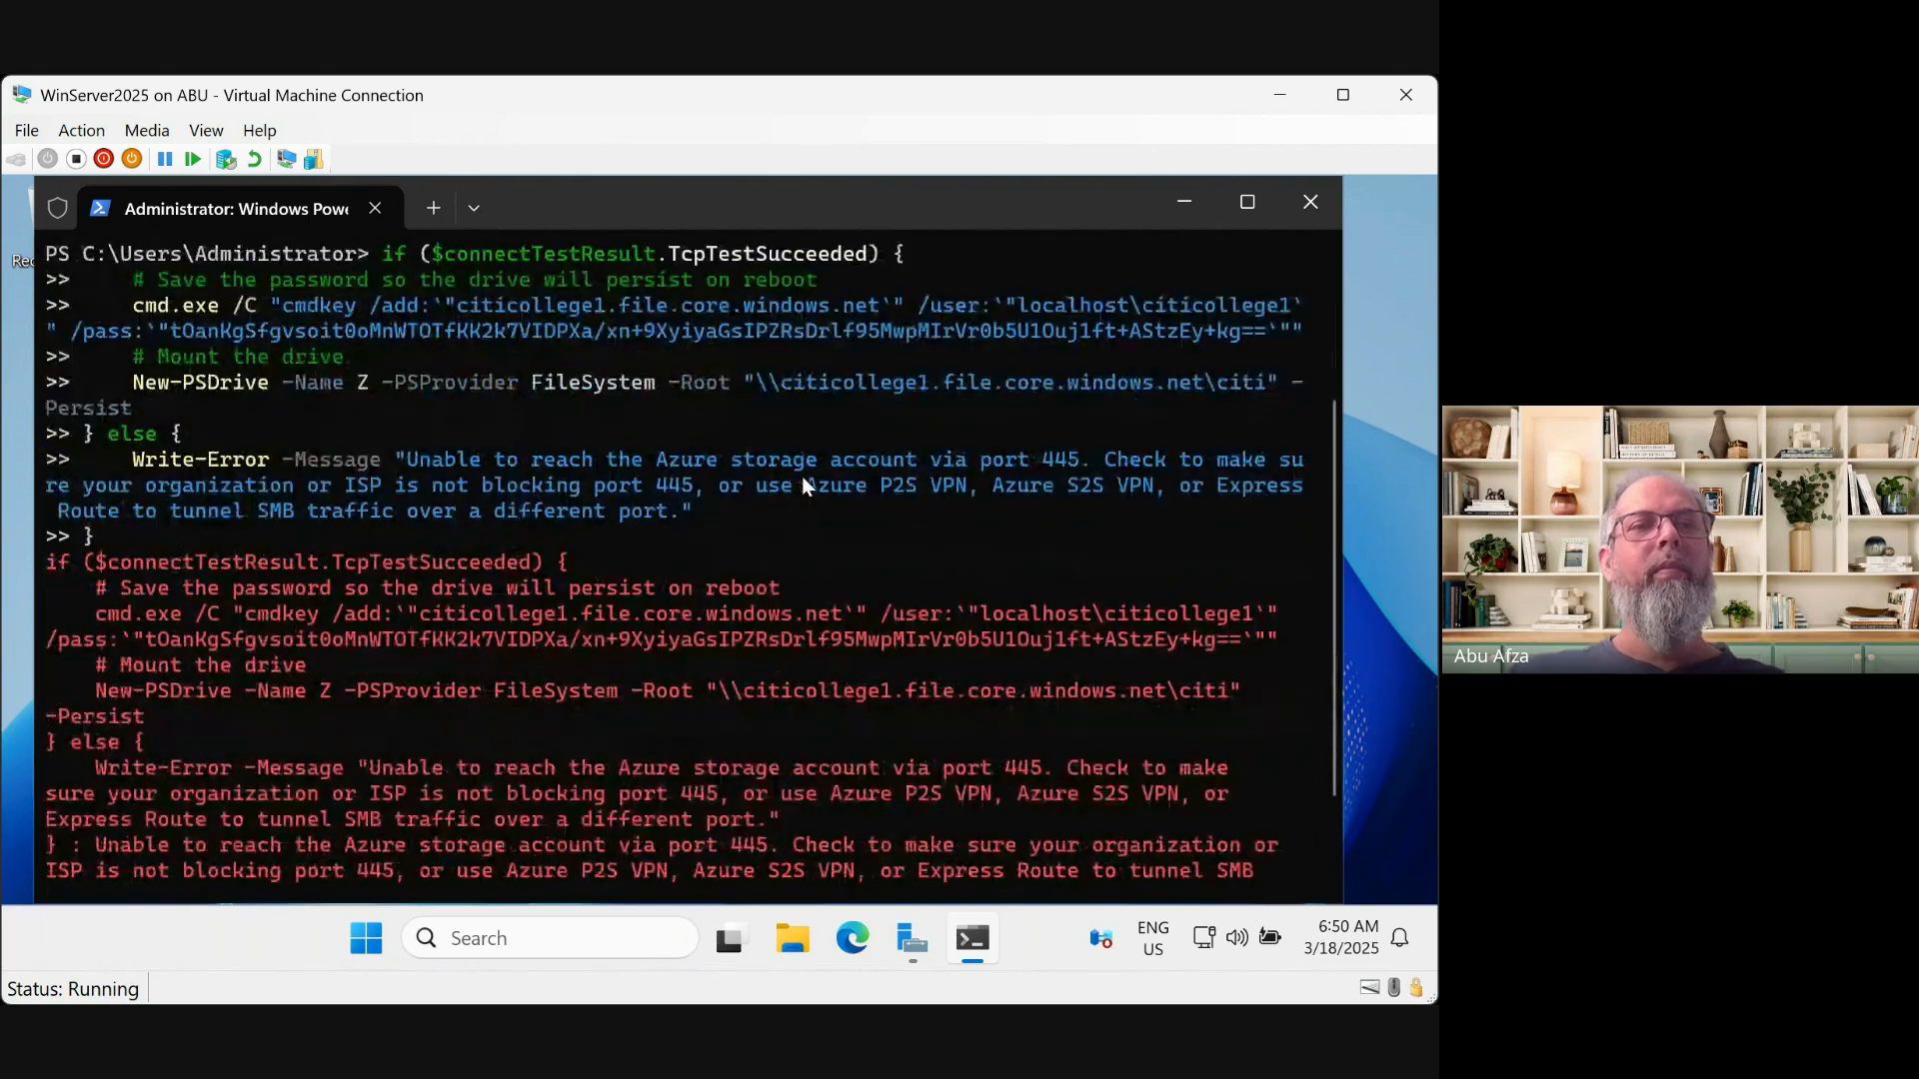
{"action": "scroll", "coordinate": [802, 476], "scroll_direction": "down", "scroll_amount": 2}
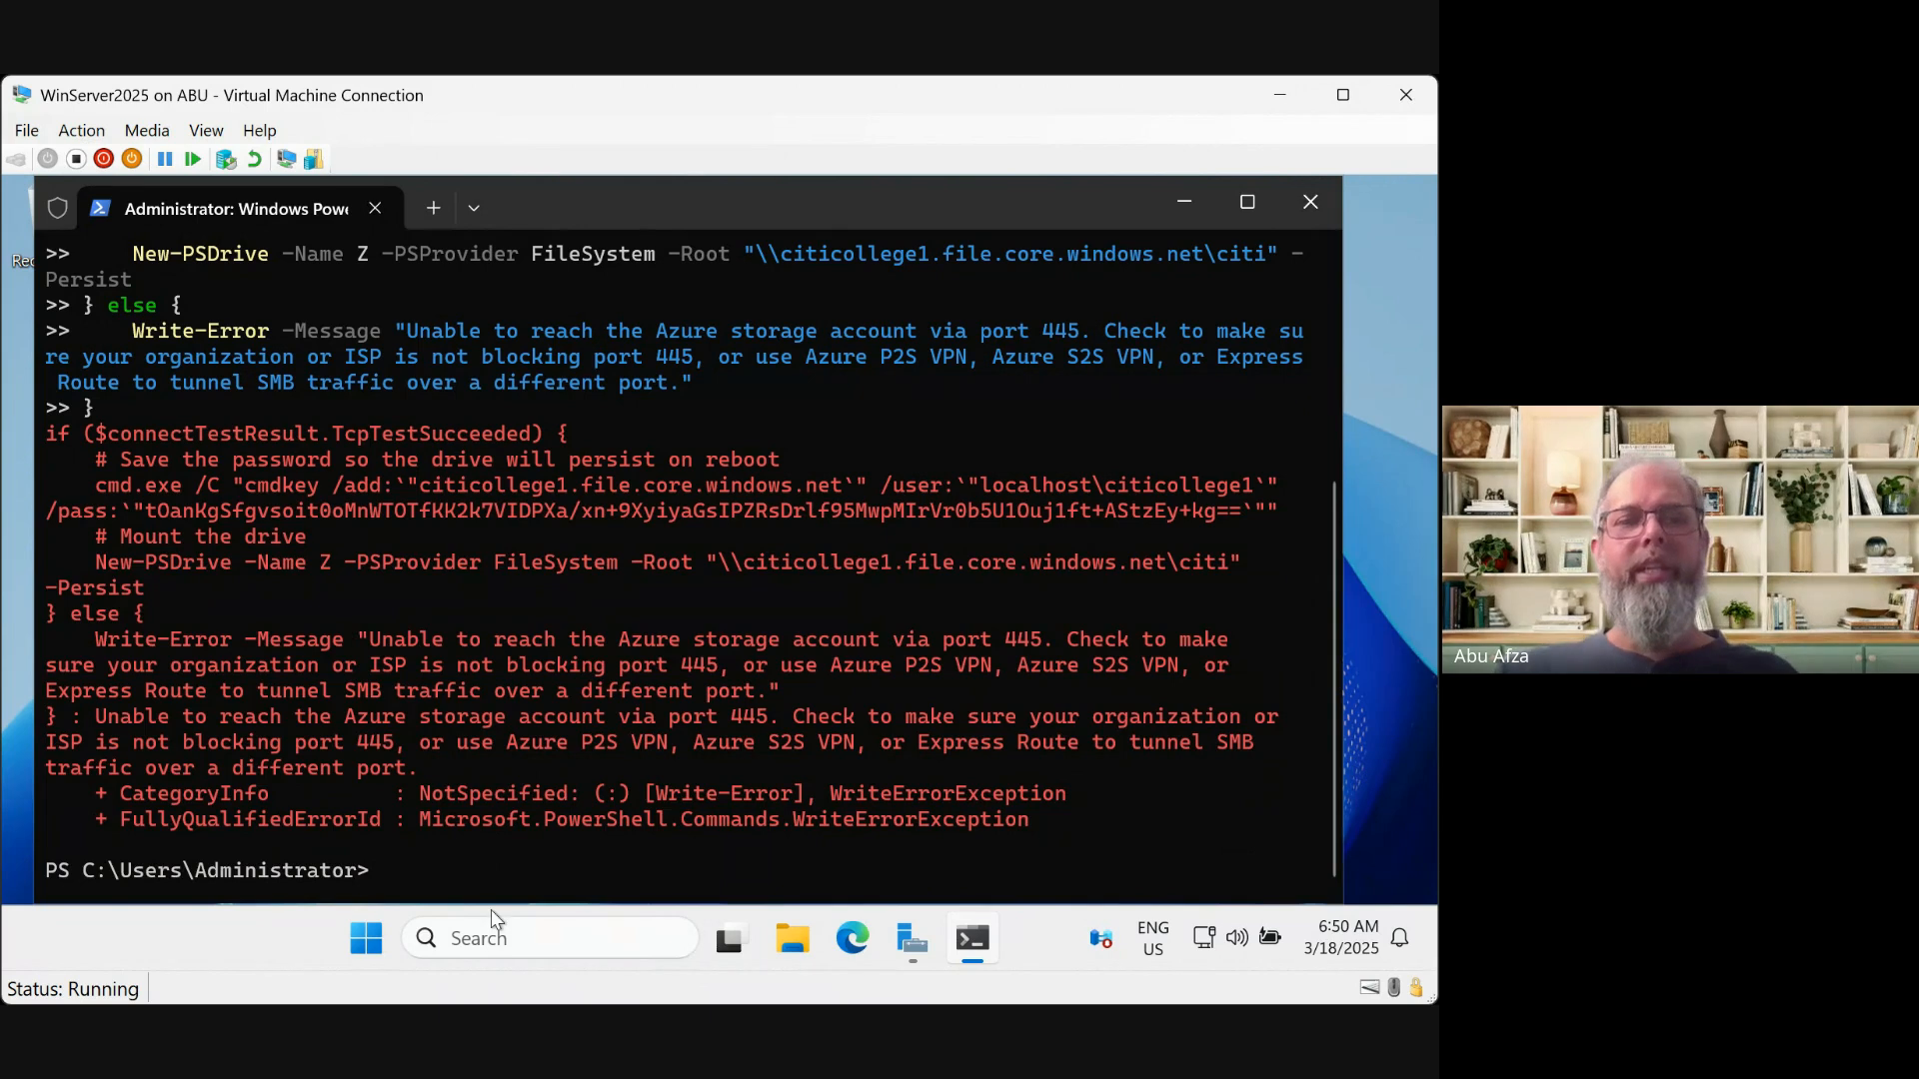
{"action": "mouse_move", "coordinate": [729, 939]}
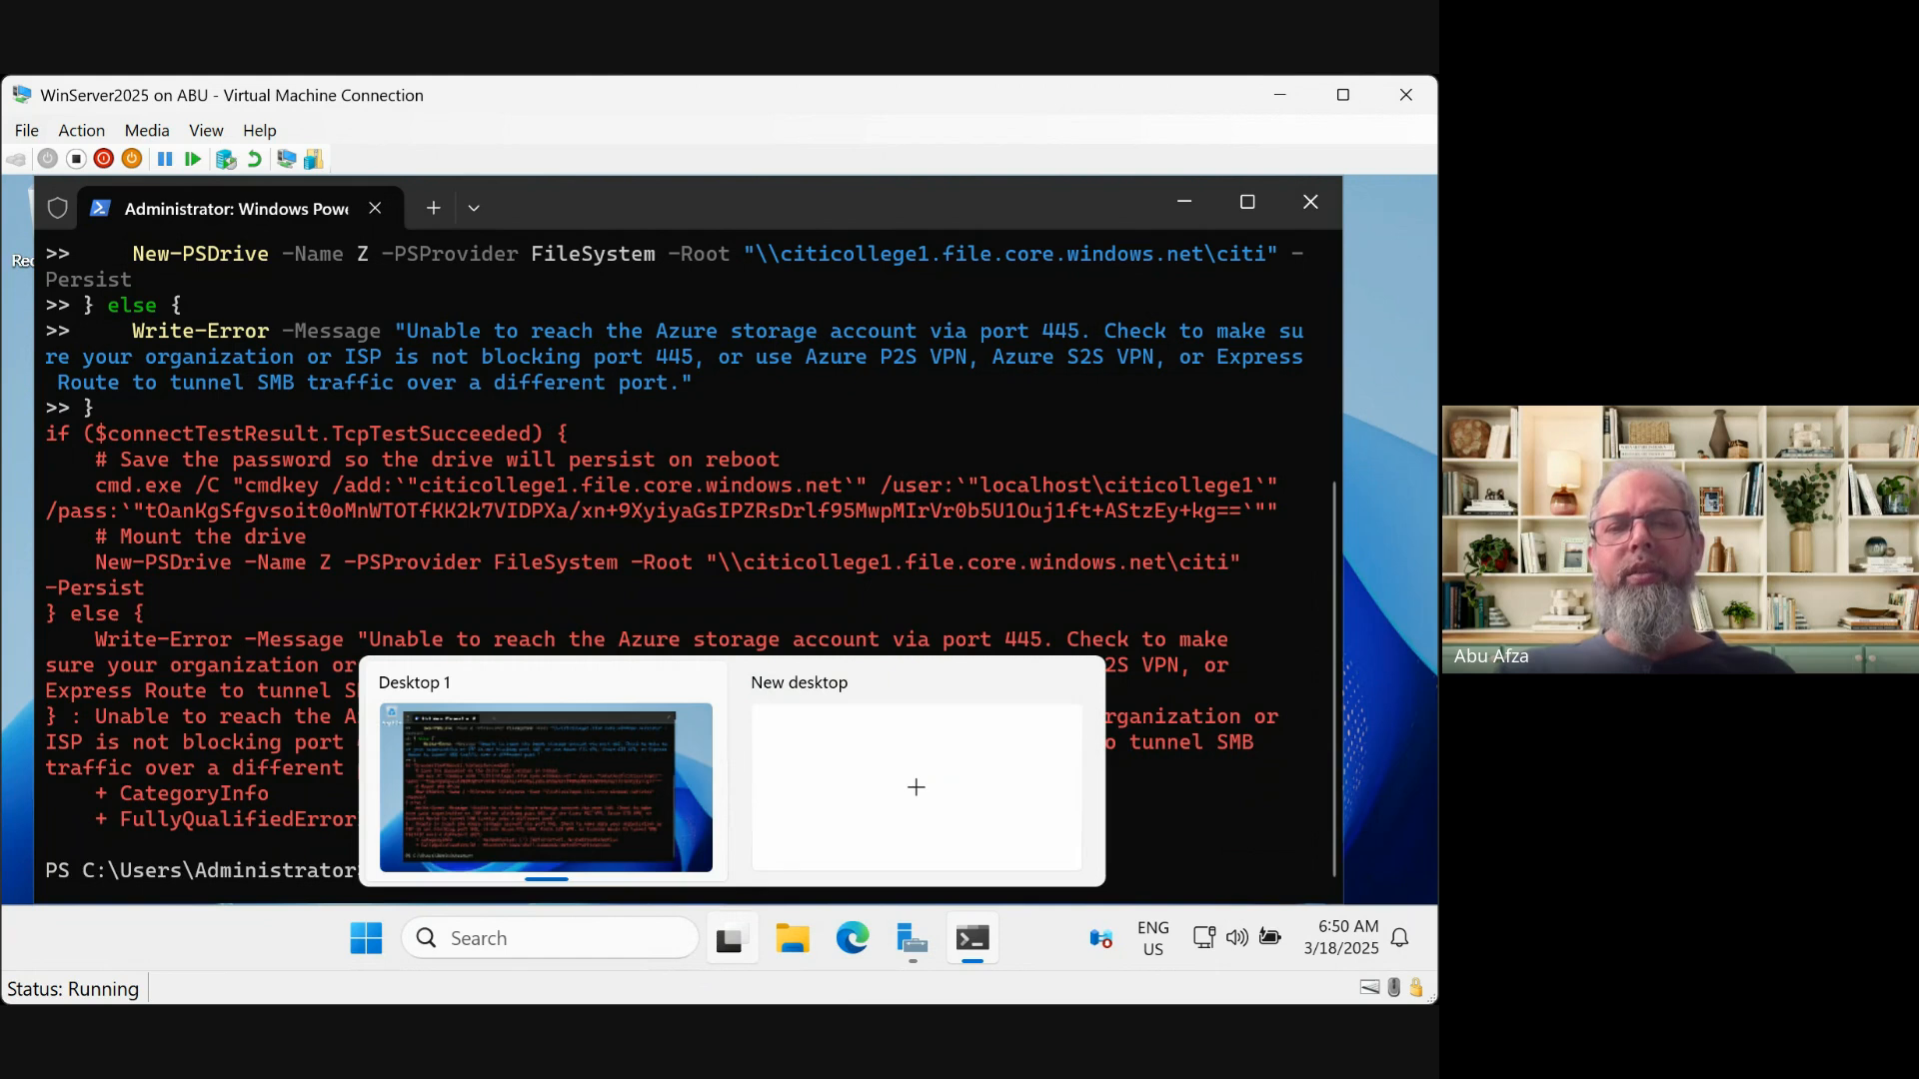
{"action": "left_click", "coordinate": [1179, 916]}
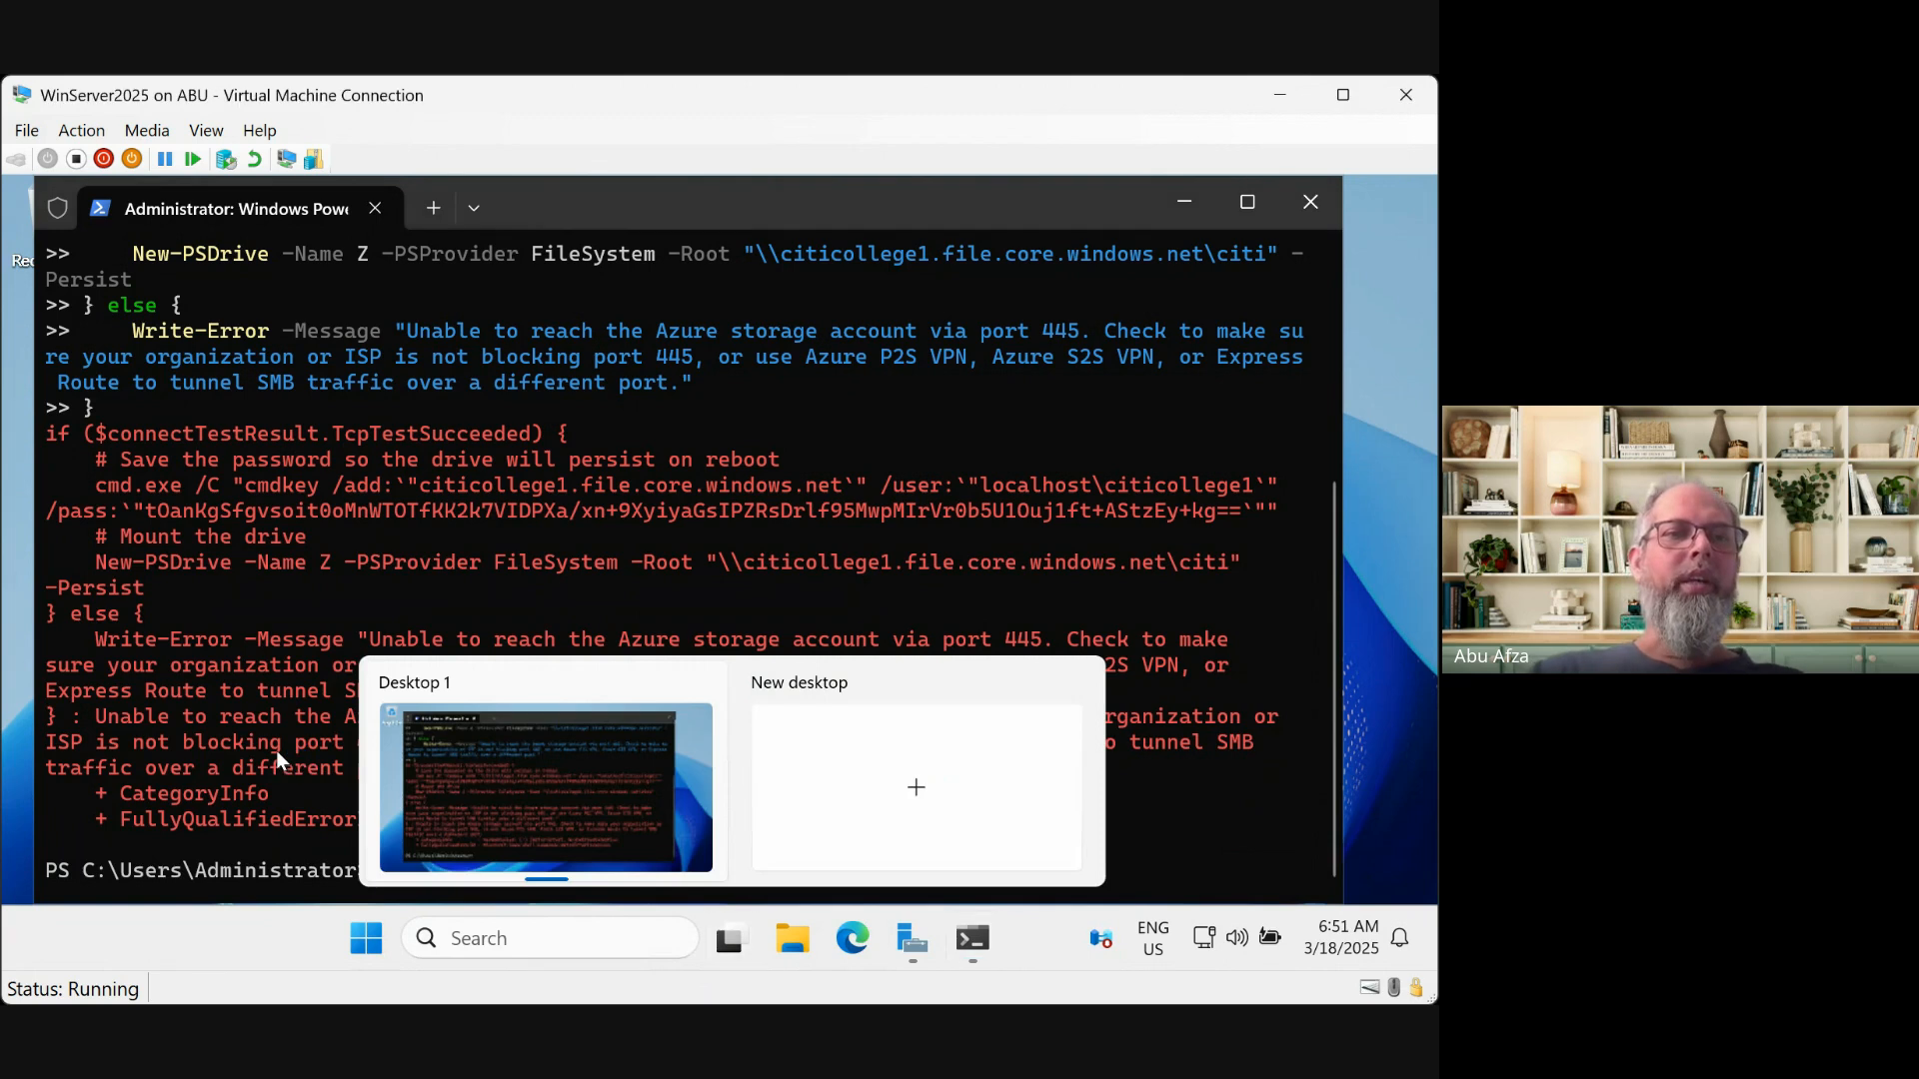
Apply Set-ExecutionPolicy RemoteSigned -Scope CurrentUser, rerun the drive Z mapping block, and paste the script again
{"action": "right_click", "coordinate": [392, 871]}
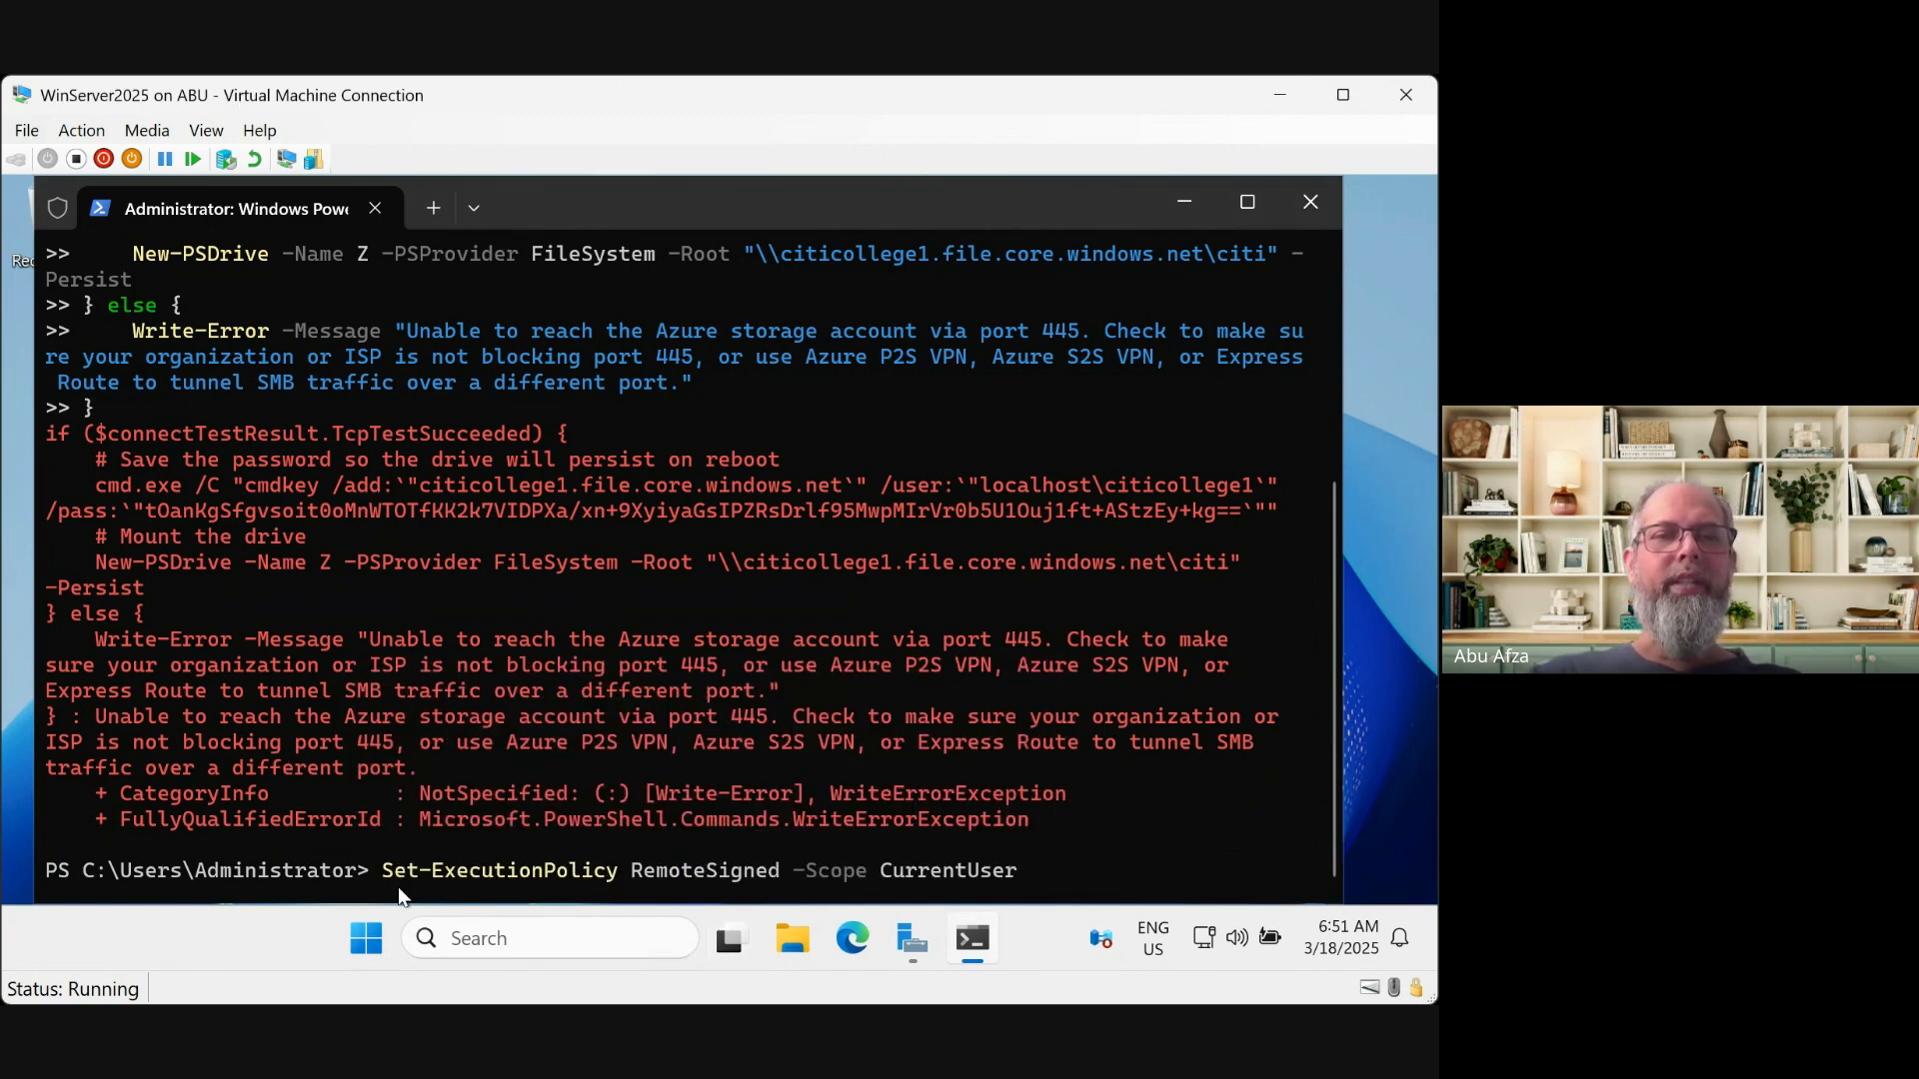
{"action": "key", "text": "Return"}
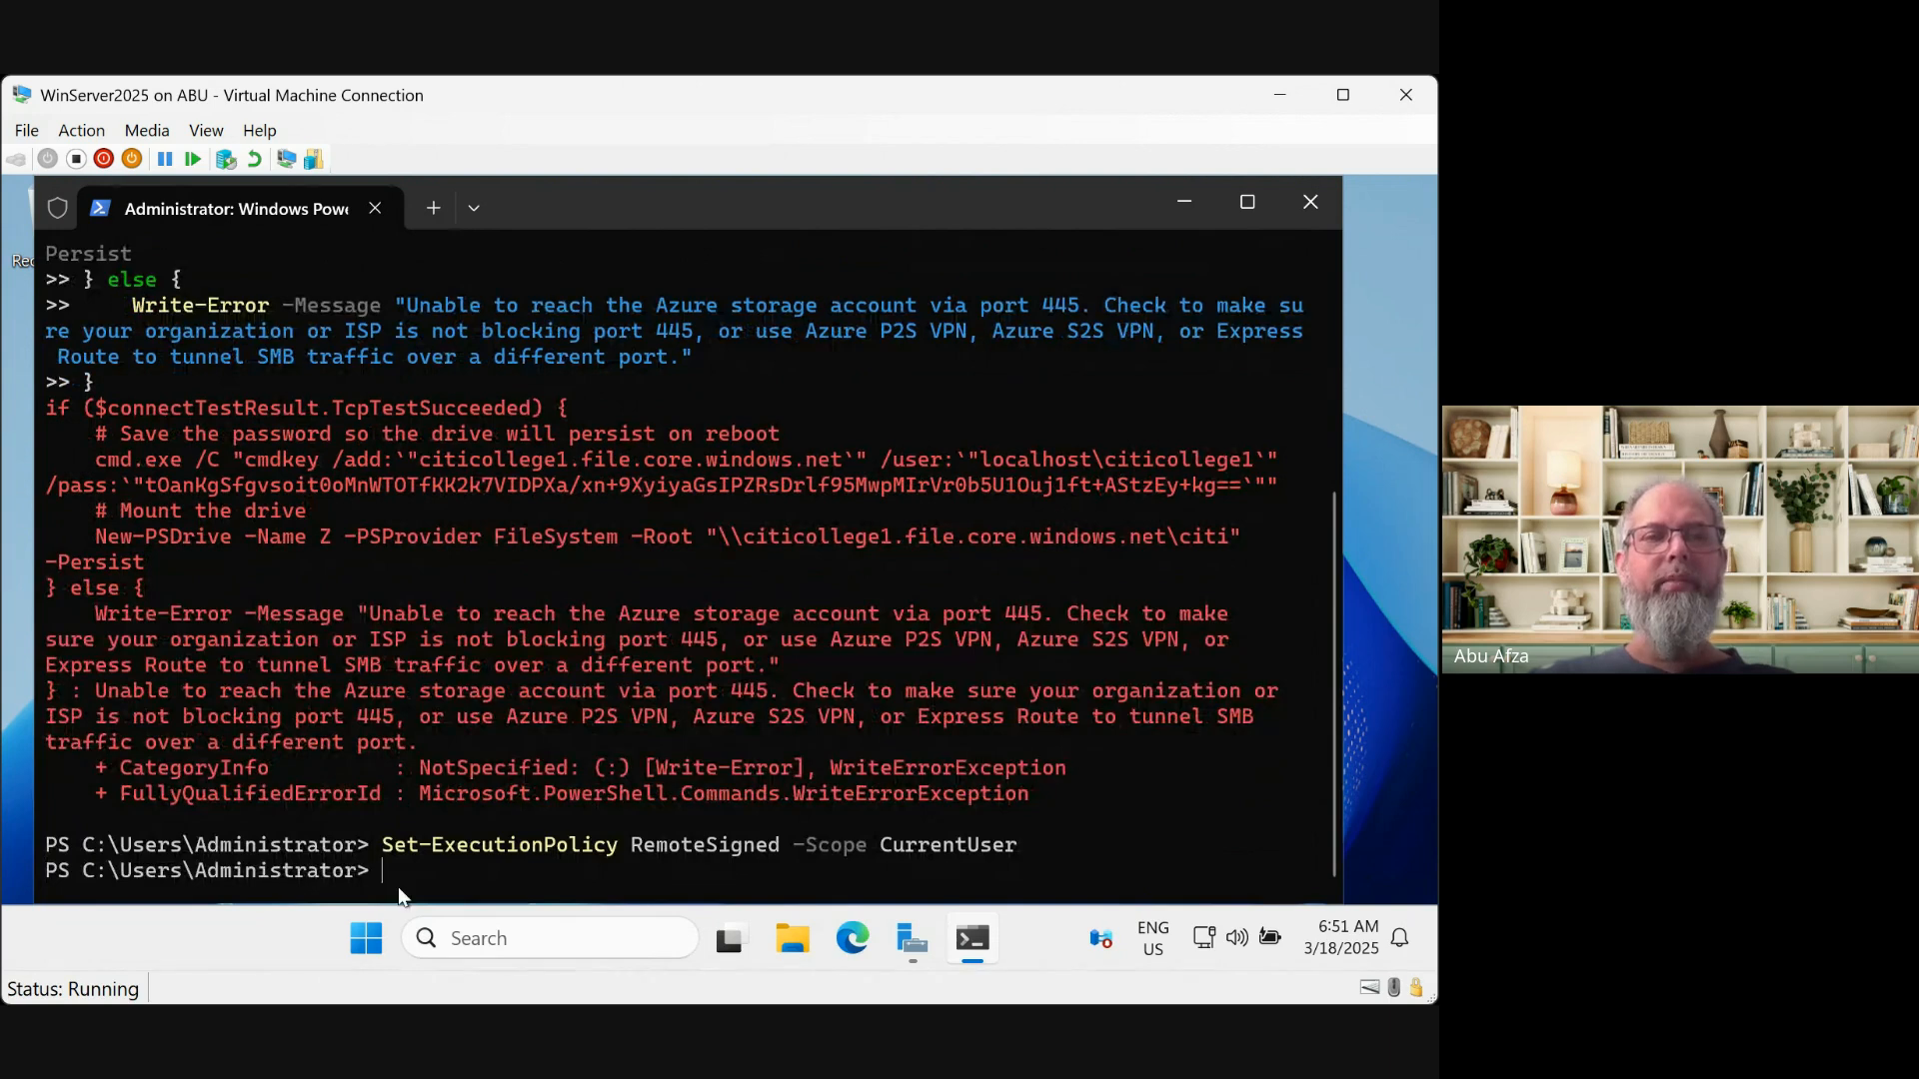
{"action": "right_click", "coordinate": [399, 895]}
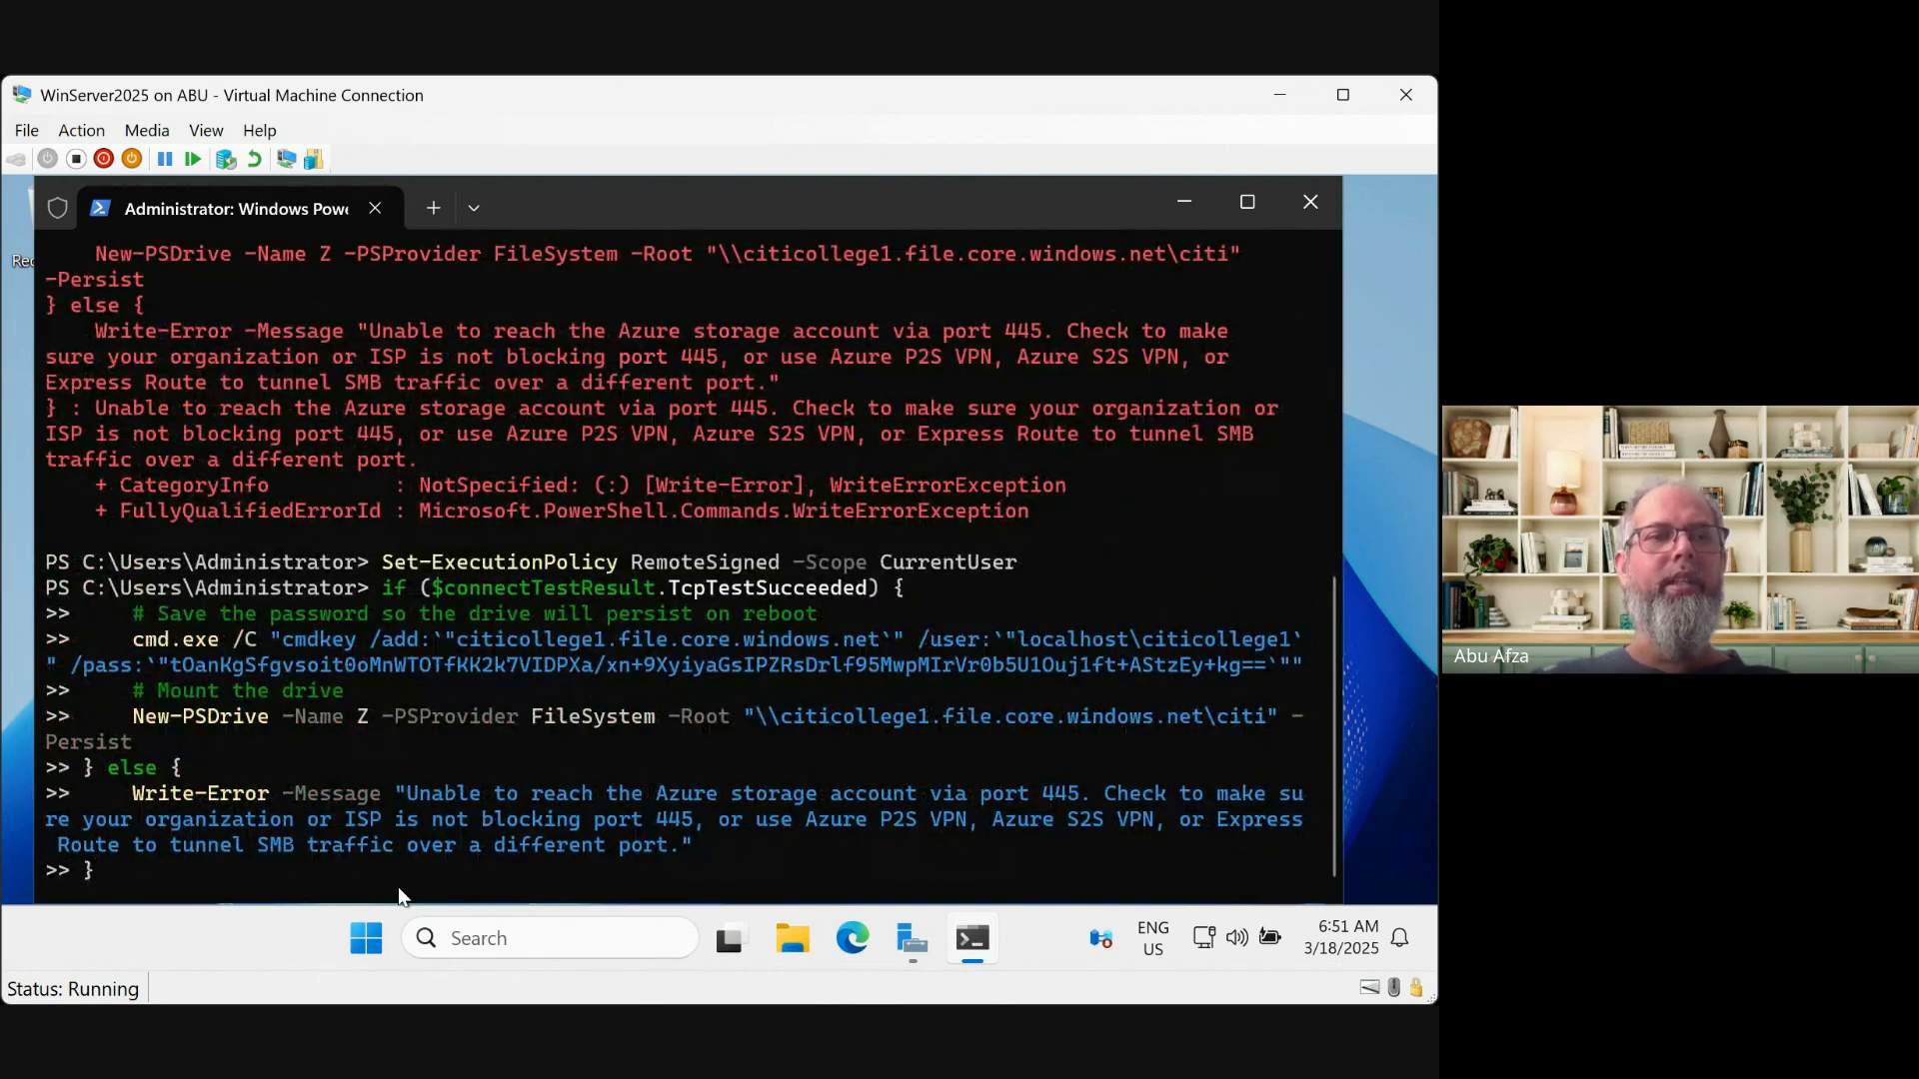
{"action": "key", "text": "Return"}
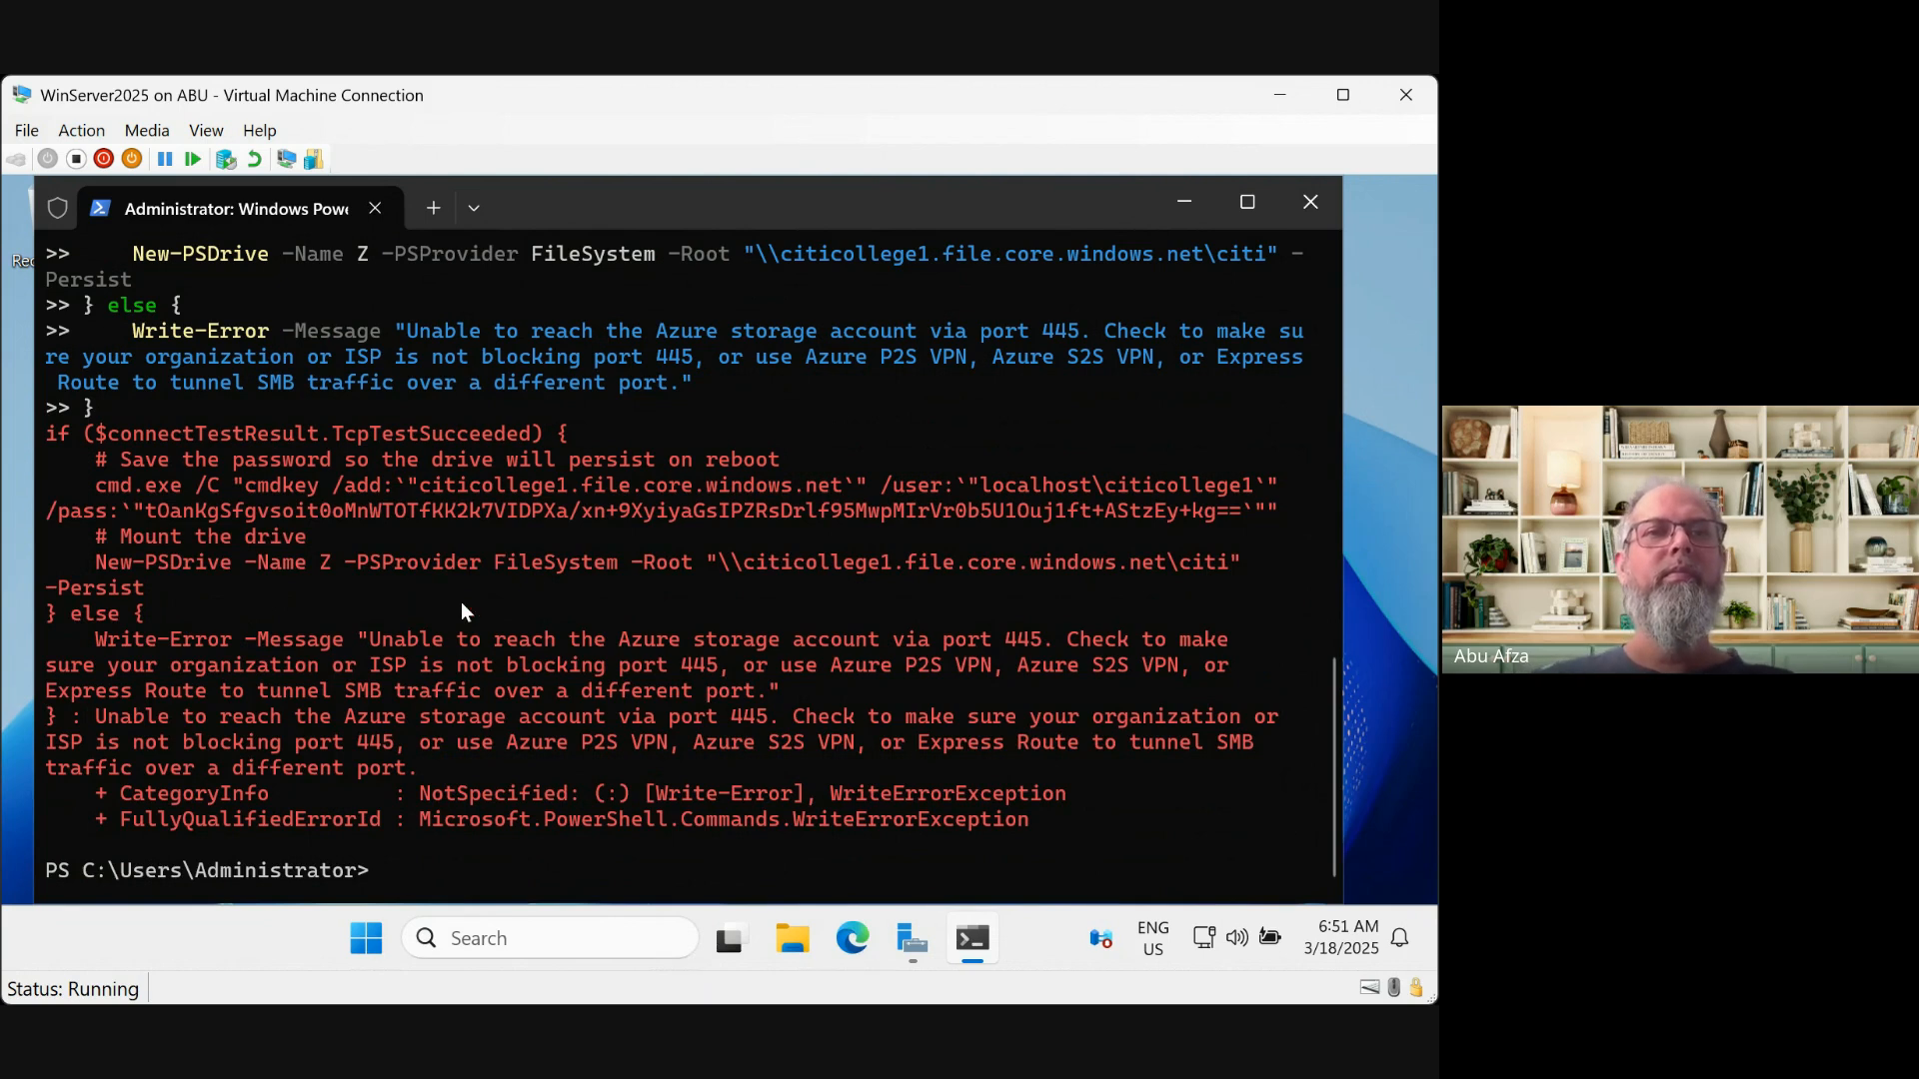
{"action": "key", "text": "ctrl+v"}
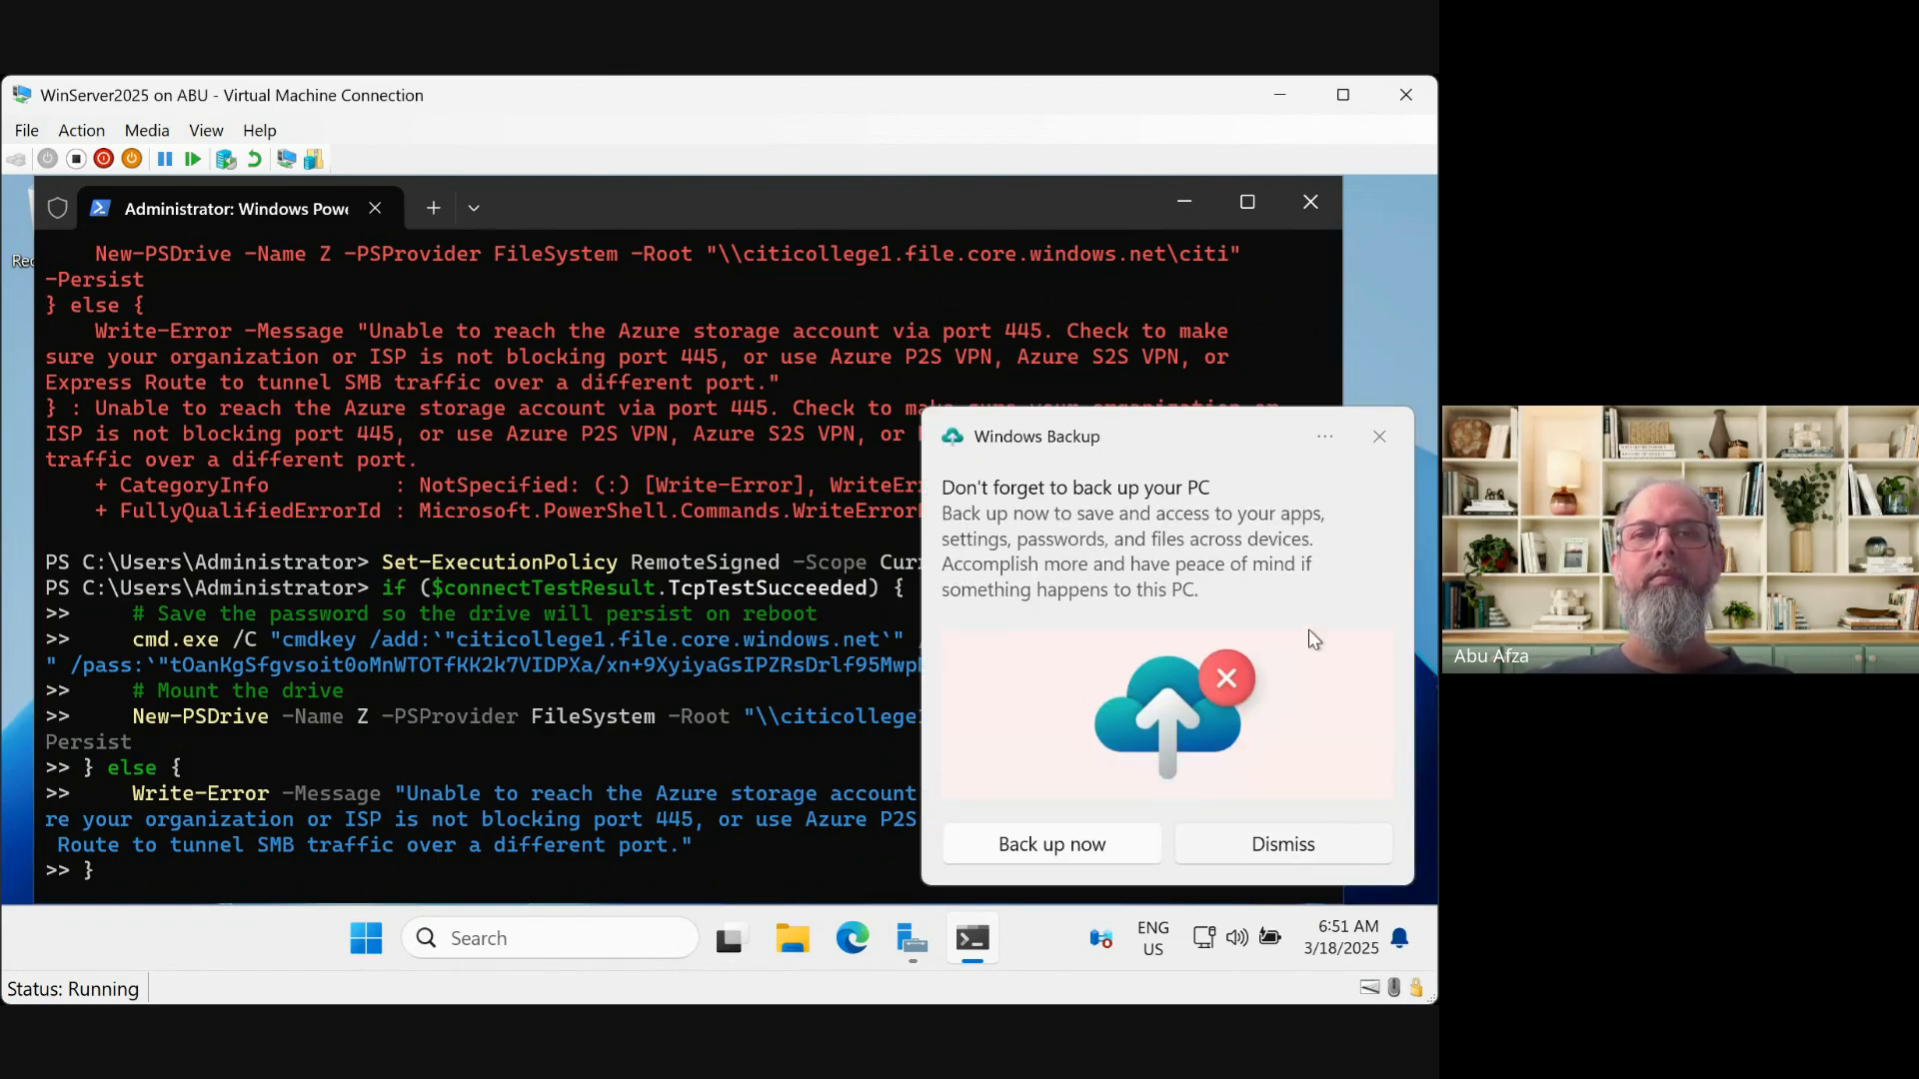
Dismiss the backup notification and retry Set-ExecutionPolicy RemoteSigned with scope Online, which is rejected as invalid
{"action": "left_click", "coordinate": [1381, 437]}
{"action": "key", "text": "Return"}
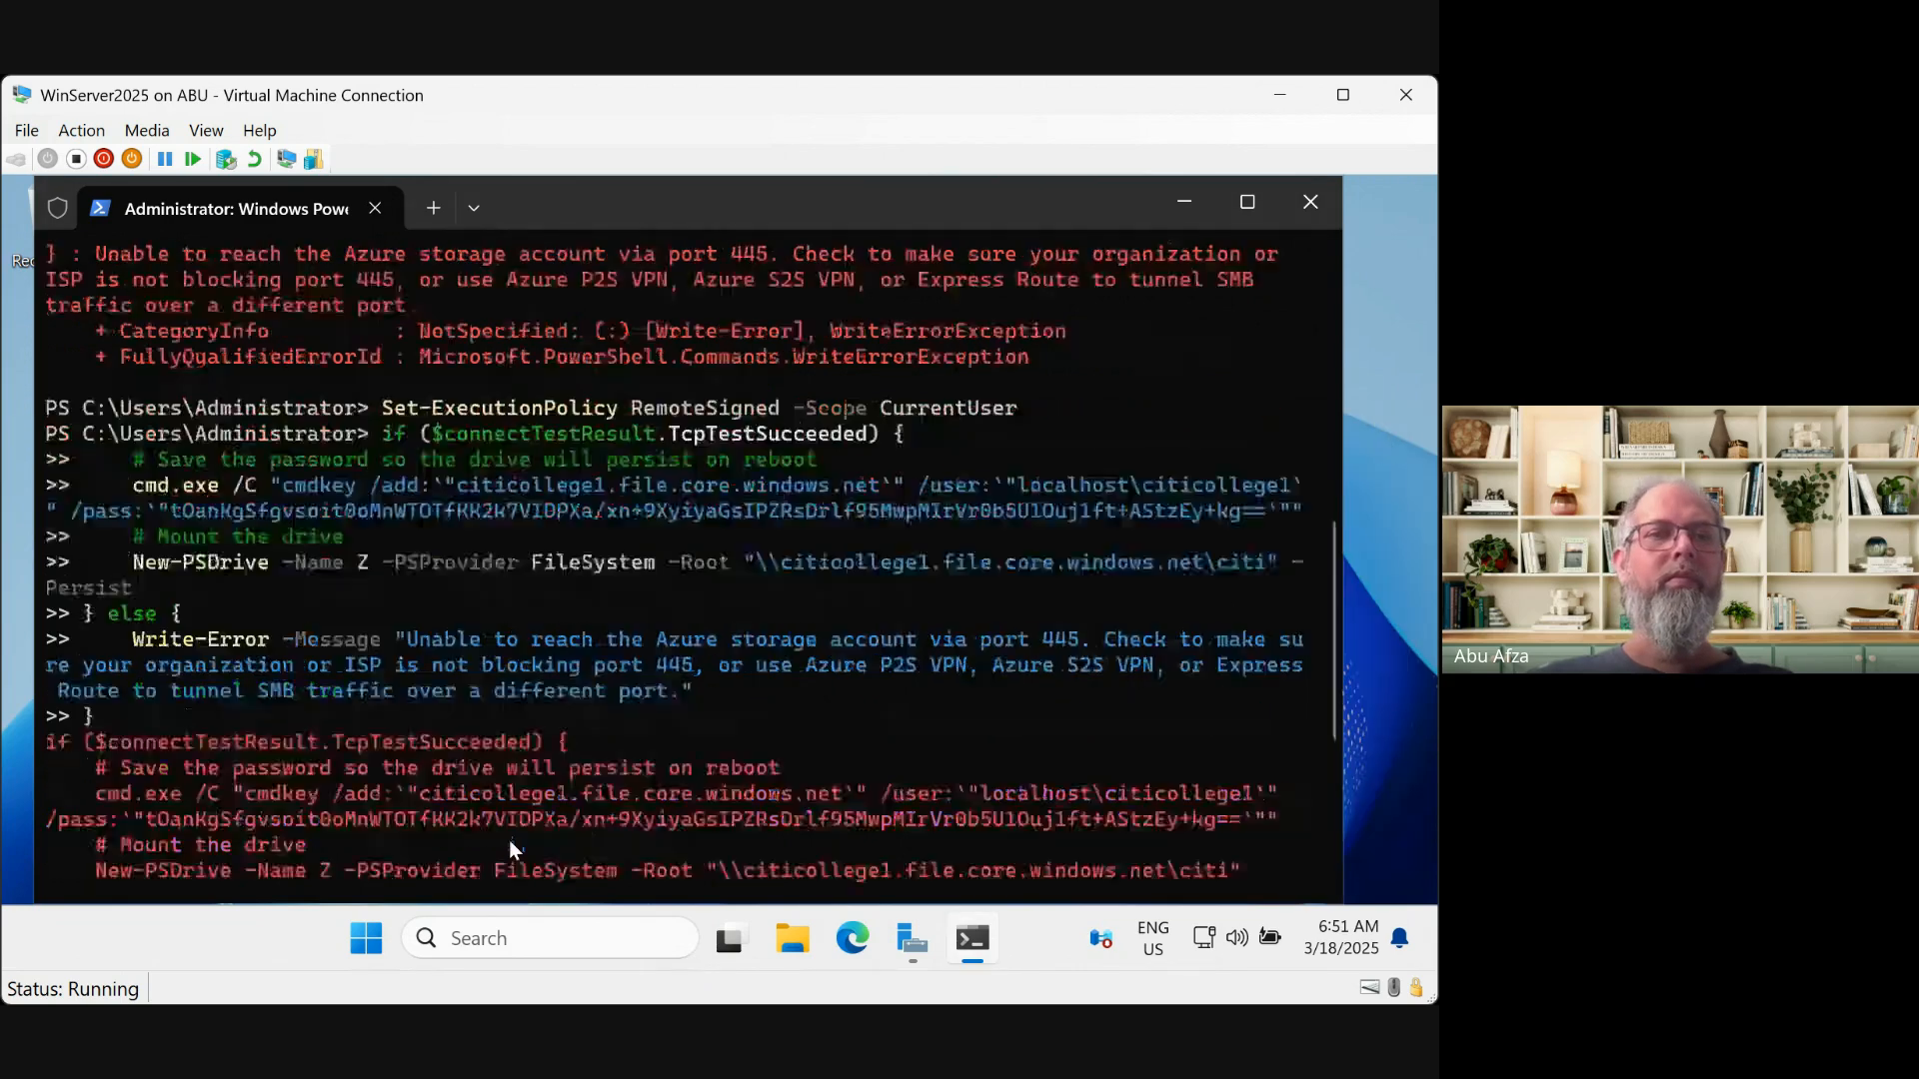
{"action": "key", "text": "Up"}
{"action": "key", "text": "Up"}
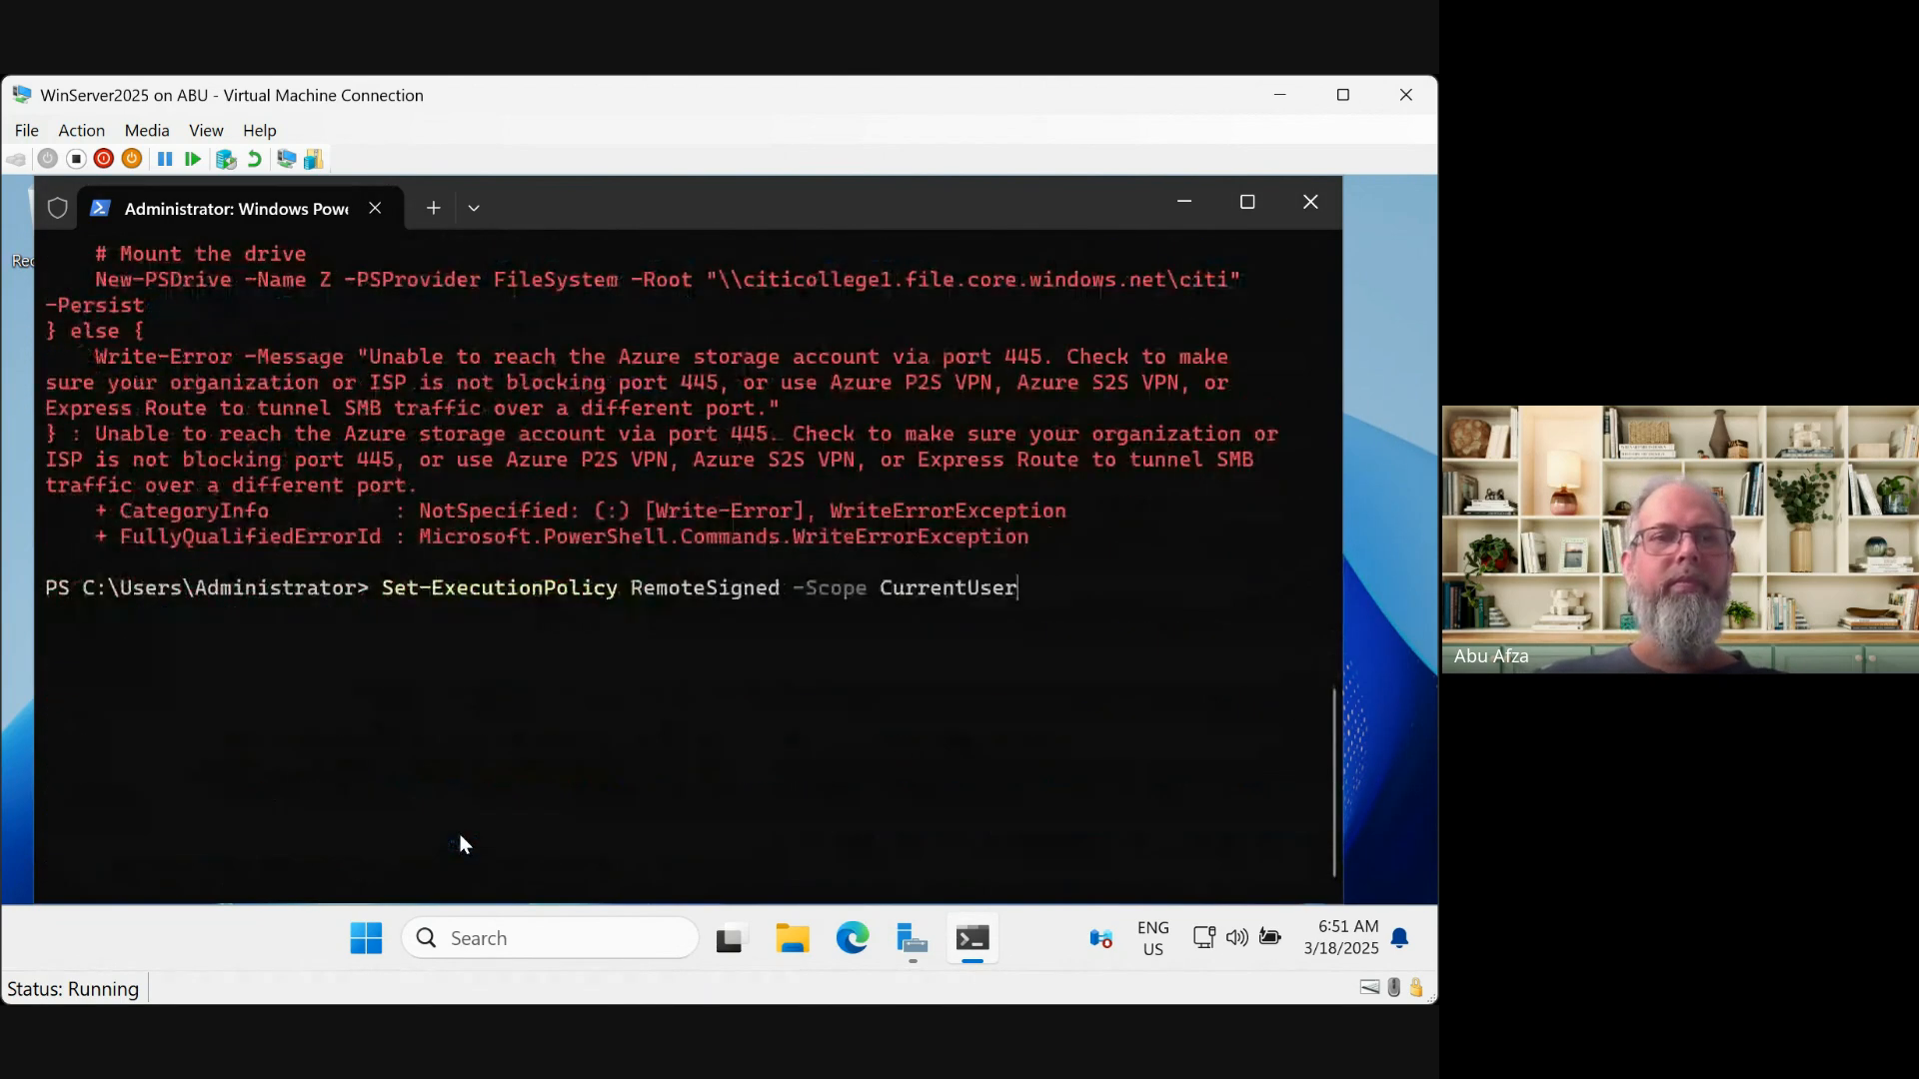
{"action": "key", "text": "BackSpace"}
{"action": "key", "text": "BackSpace"}
{"action": "key", "text": "BackSpace"}
{"action": "key", "text": "BackSpace"}
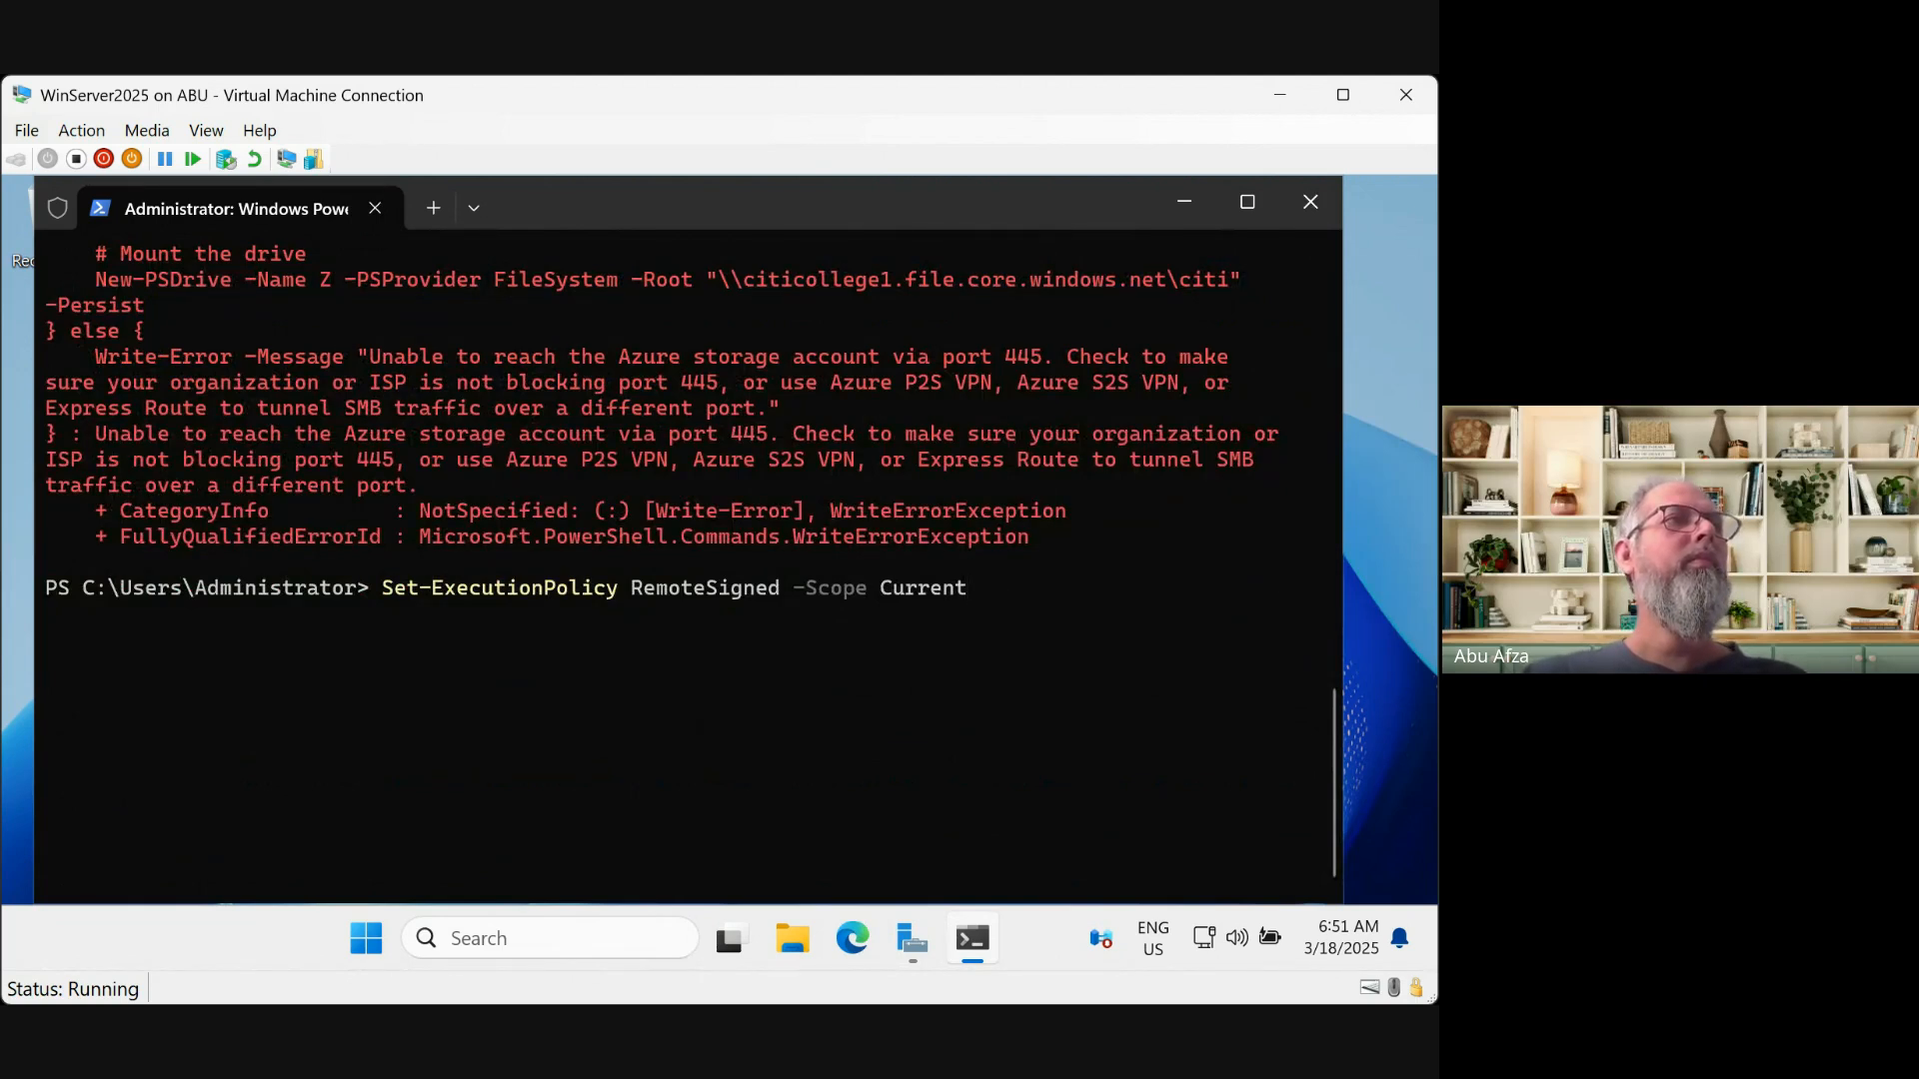
{"action": "key", "text": "BackSpace"}
{"action": "key", "text": "BackSpace"}
{"action": "key", "text": "BackSpace"}
{"action": "key", "text": "BackSpace"}
{"action": "key", "text": "BackSpace"}
{"action": "key", "text": "BackSpace"}
{"action": "key", "text": "BackSpace"}
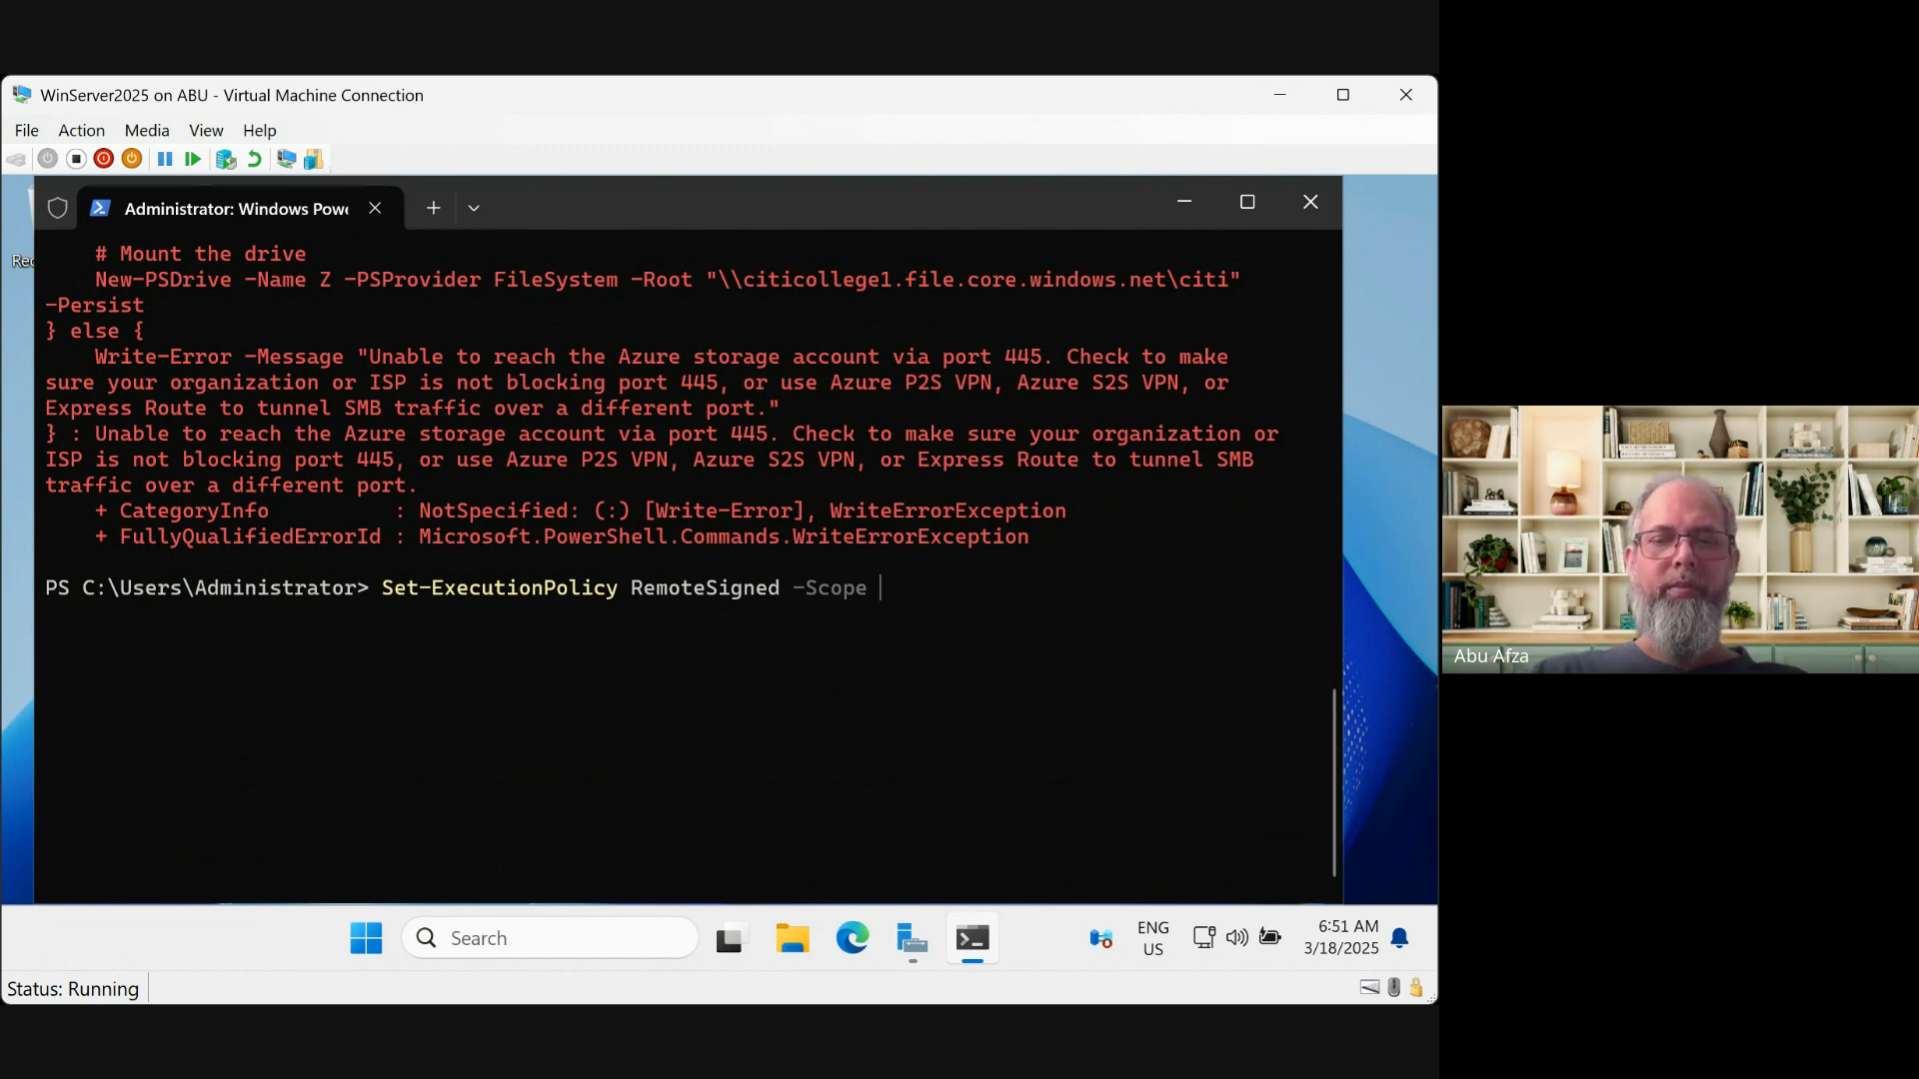
{"action": "type", "text": "Online"}
{"action": "key", "text": "Return"}
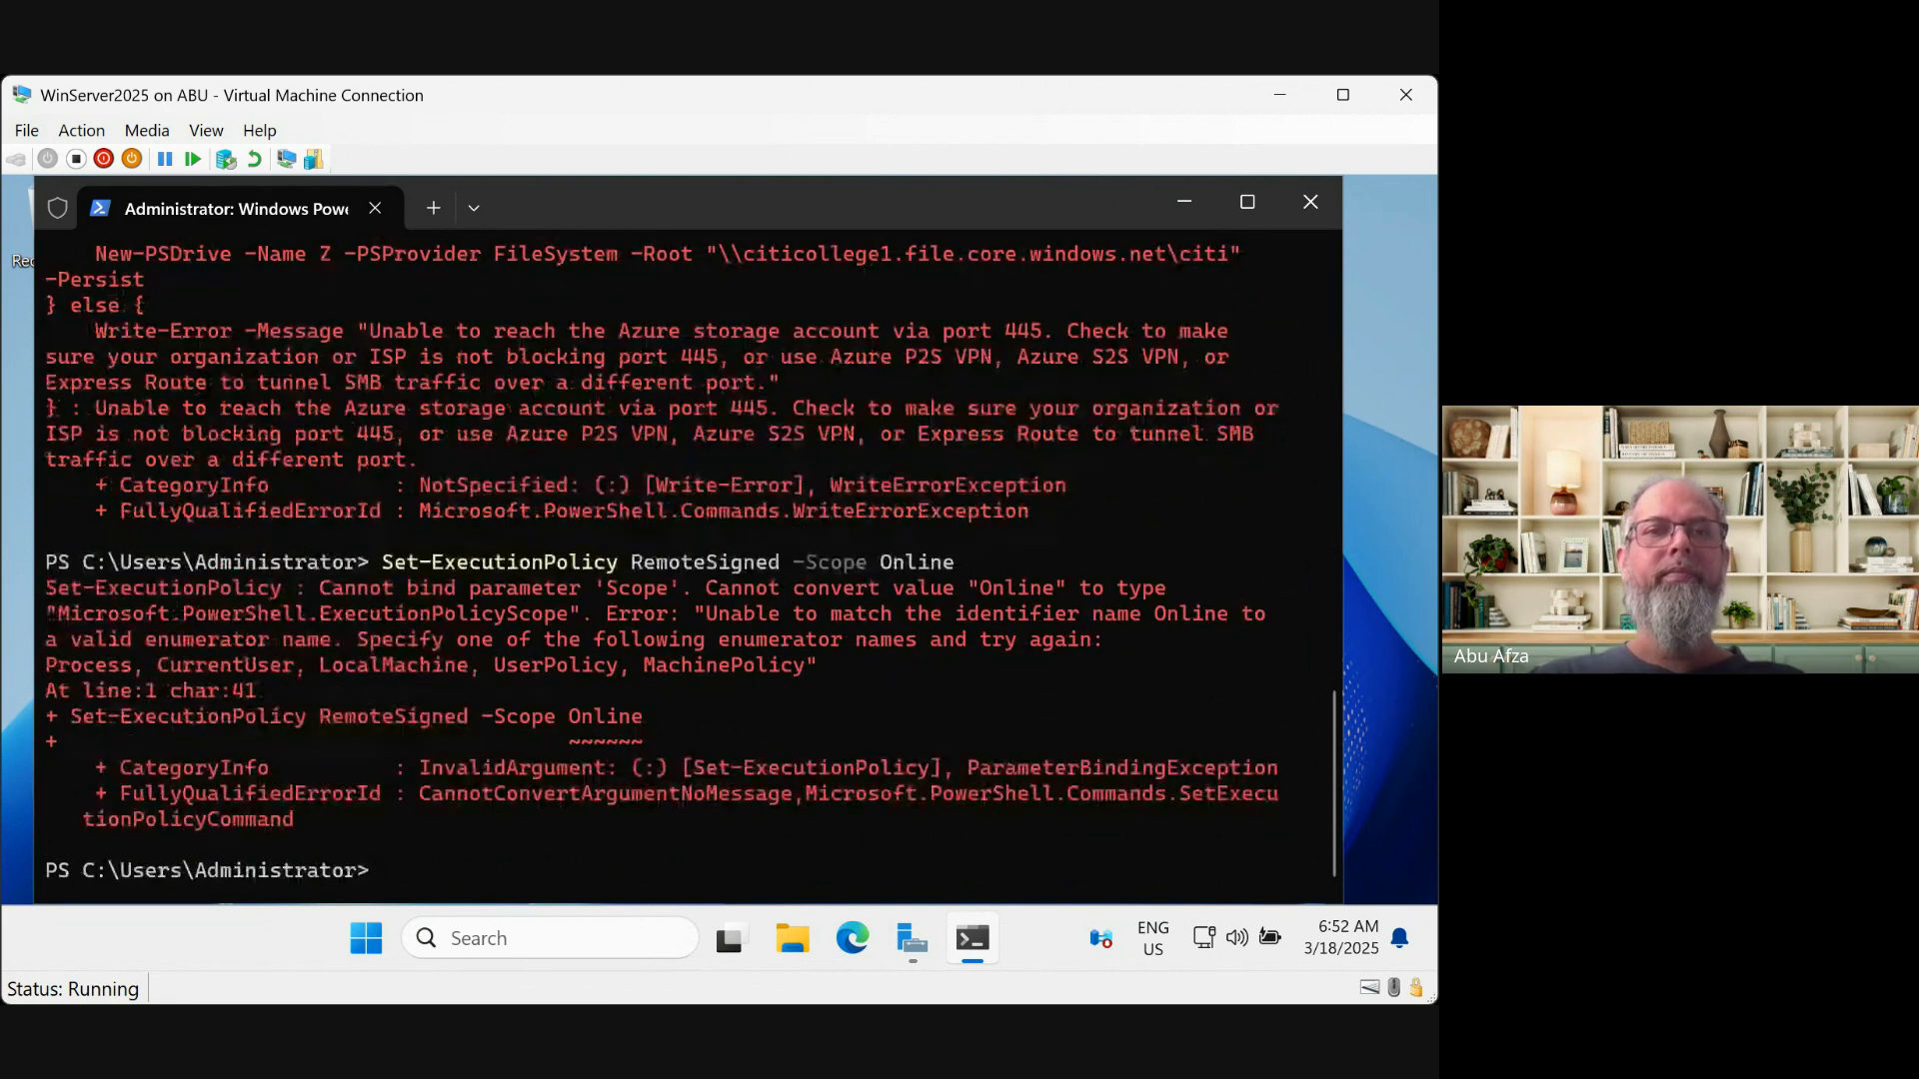
Step through the execution policy commands in history and clear the prompt line
{"action": "key", "text": "Up"}
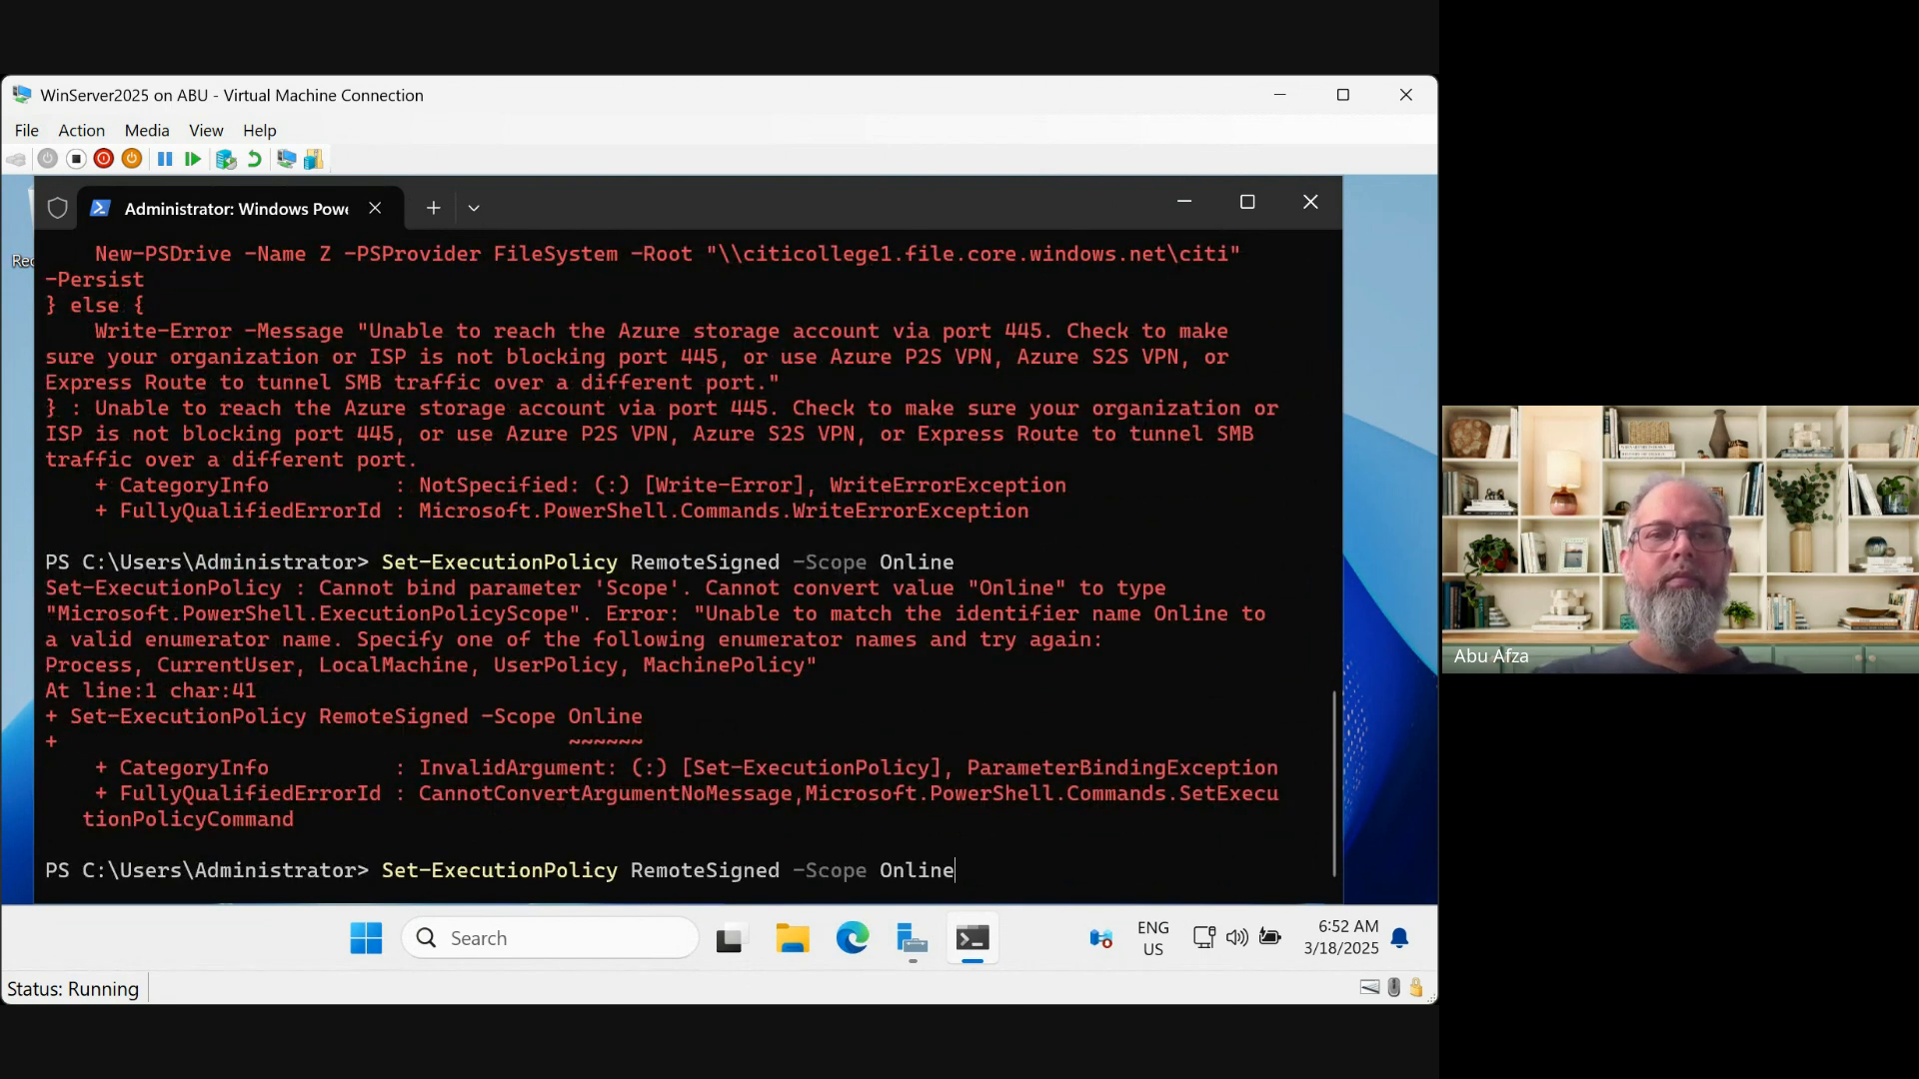
{"action": "key", "text": "BackSpace"}
{"action": "key", "text": "BackSpace"}
{"action": "key", "text": "BackSpace"}
{"action": "key", "text": "BackSpace"}
{"action": "key", "text": "BackSpace"}
{"action": "key", "text": "BackSpace"}
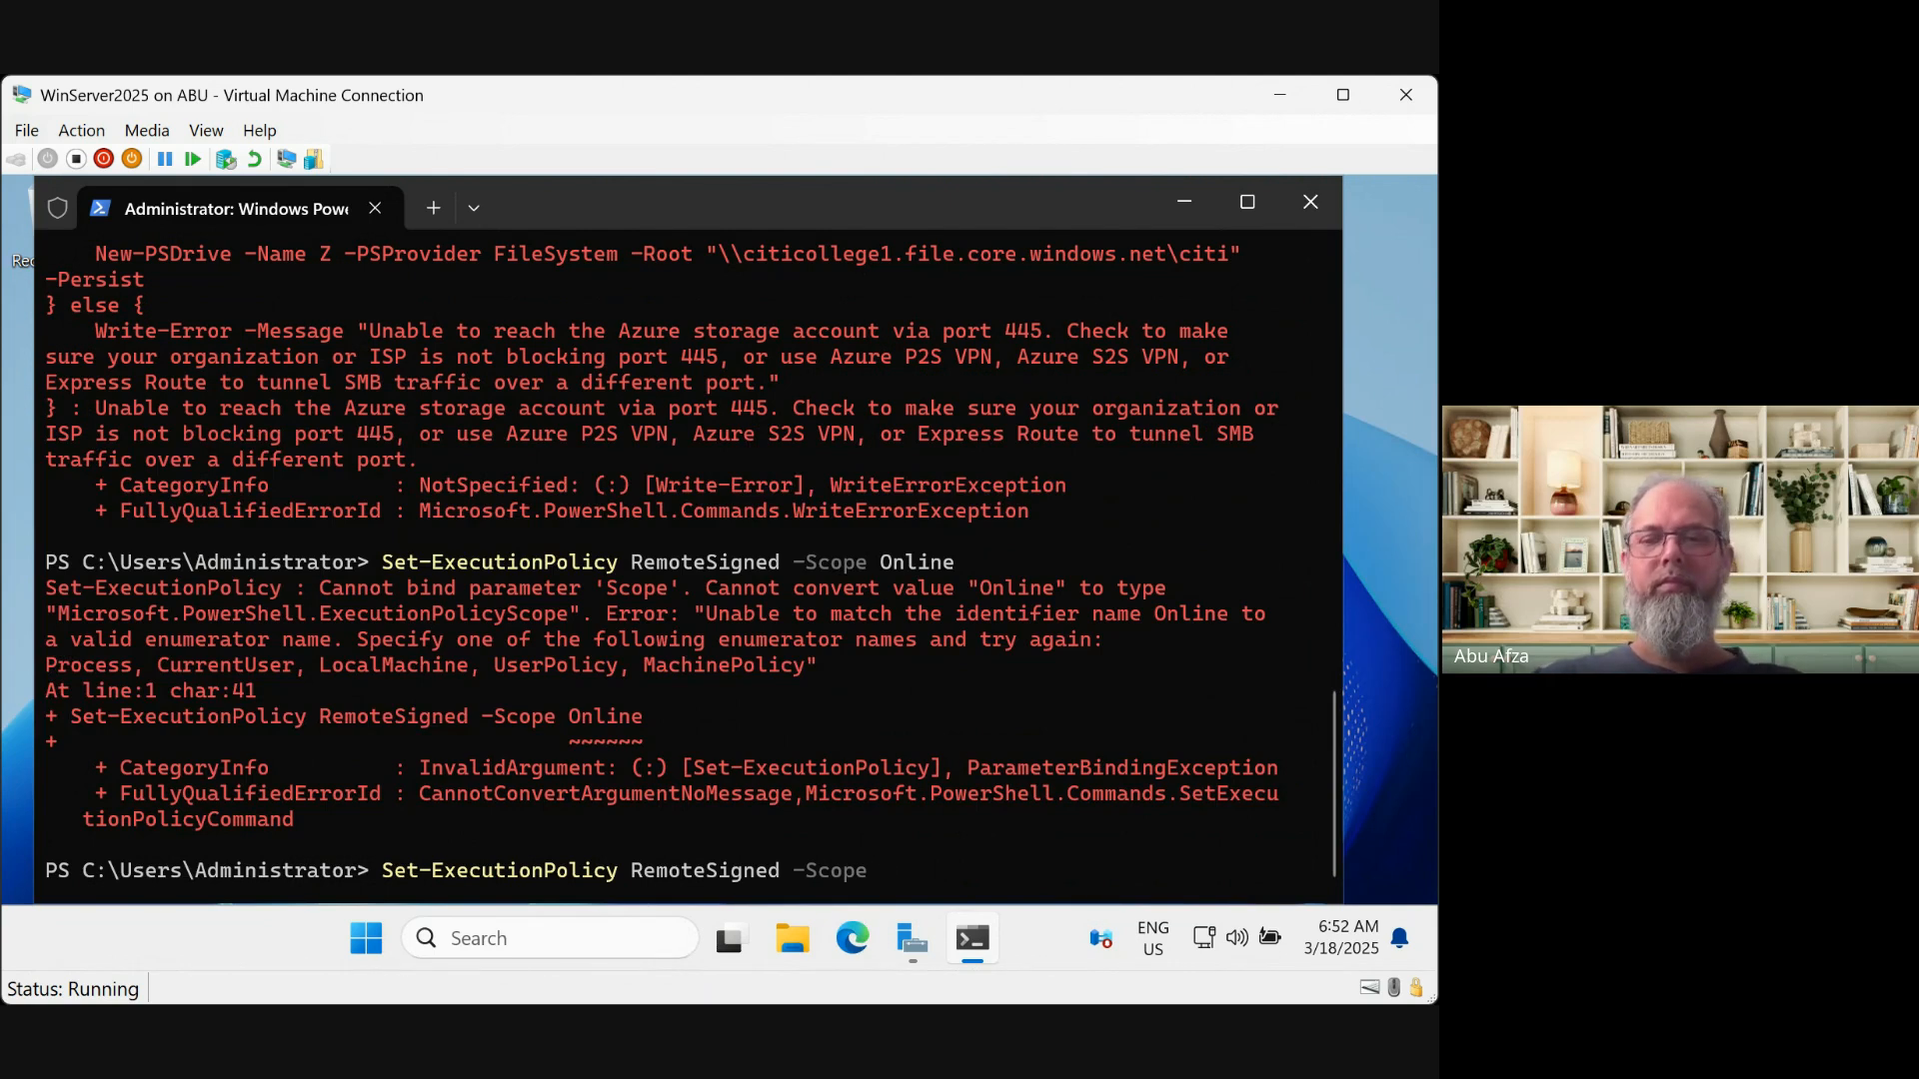
{"action": "key", "text": "Up"}
{"action": "key", "text": "Up"}
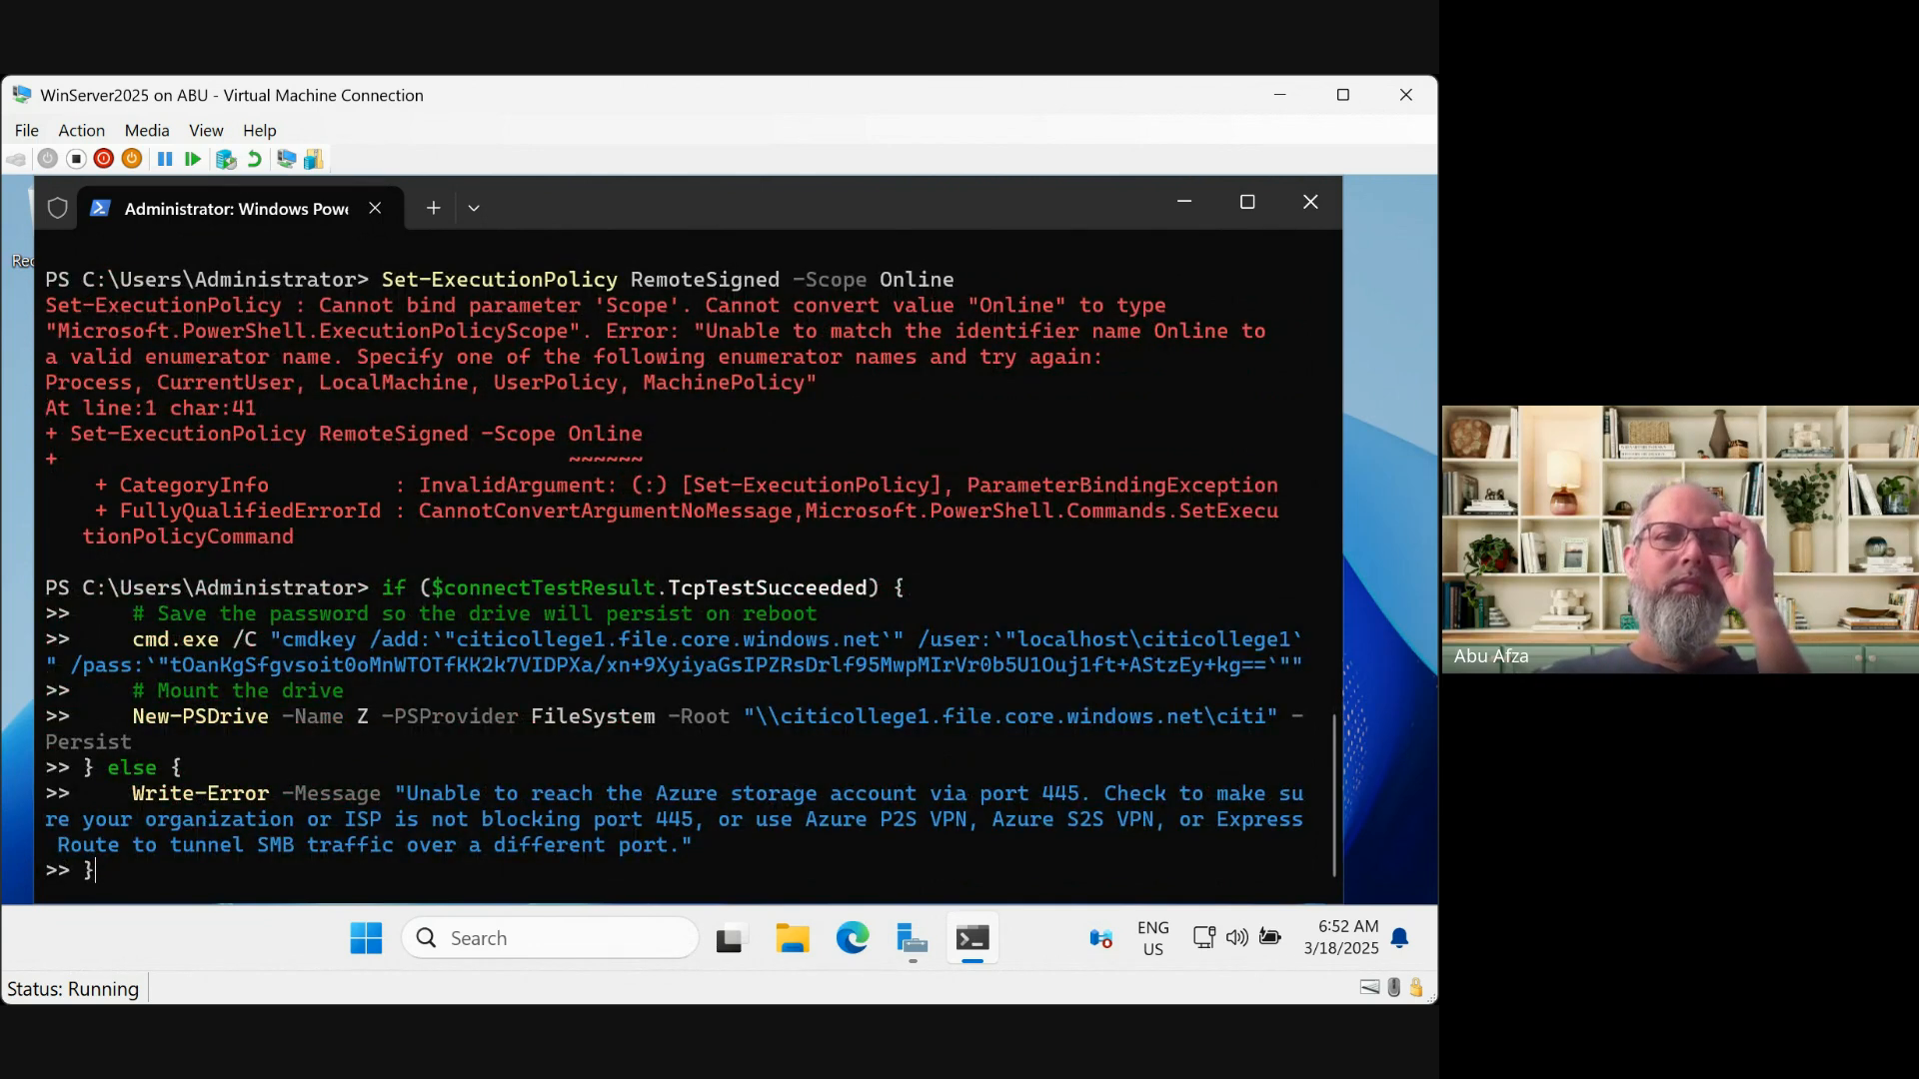
{"action": "key", "text": "Down"}
{"action": "key", "text": "Down"}
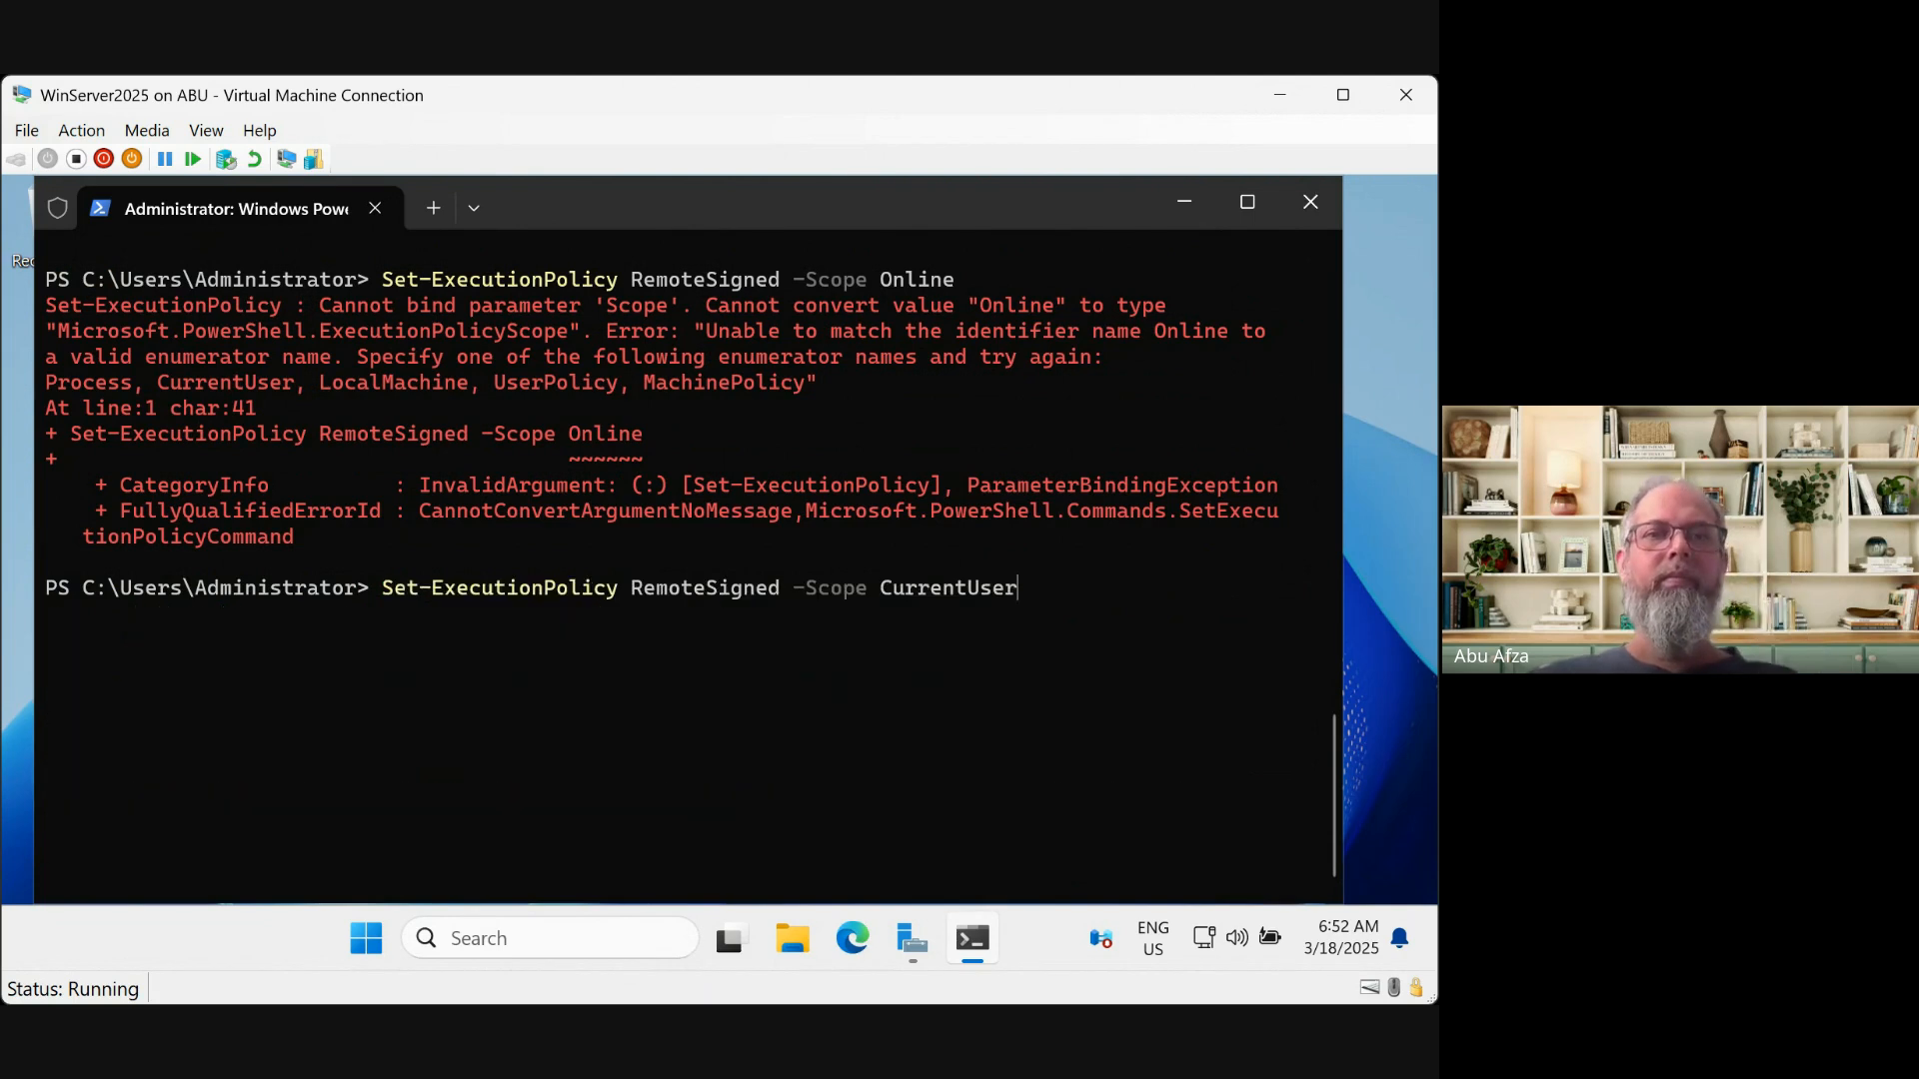
{"action": "key", "text": "BackSpace"}
{"action": "key", "text": "BackSpace"}
{"action": "key", "text": "BackSpace"}
{"action": "key", "text": "BackSpace"}
{"action": "key", "text": "BackSpace"}
{"action": "key", "text": "BackSpace"}
{"action": "key", "text": "BackSpace"}
{"action": "key", "text": "BackSpace"}
{"action": "key", "text": "BackSpace"}
{"action": "key", "text": "BackSpace"}
{"action": "key", "text": "BackSpace"}
{"action": "key", "text": "BackSpace"}
{"action": "key", "text": "BackSpace"}
{"action": "key", "text": "BackSpace"}
{"action": "key", "text": "BackSpace"}
{"action": "key", "text": "BackSpace"}
{"action": "key", "text": "BackSpace"}
{"action": "key", "text": "BackSpace"}
{"action": "key", "text": "BackSpace"}
{"action": "key", "text": "BackSpace"}
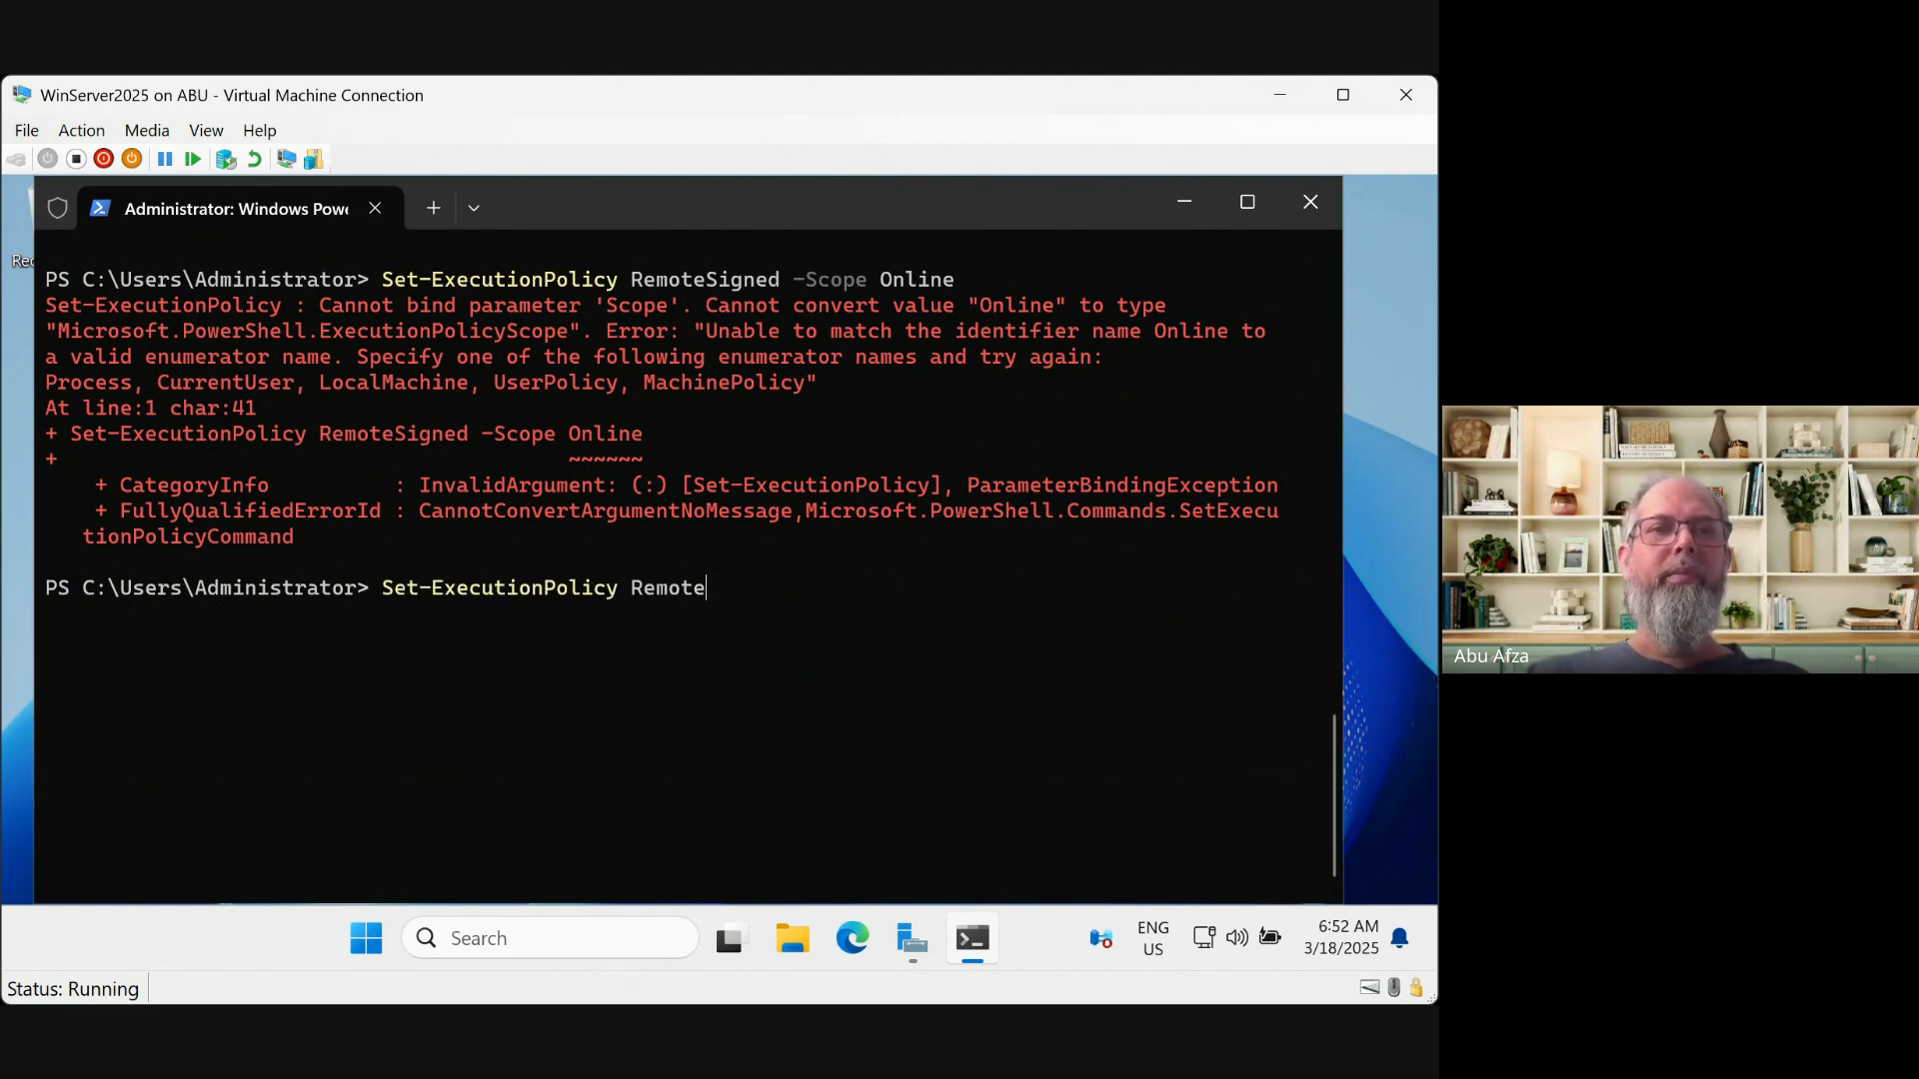
{"action": "key", "text": "BackSpace"}
{"action": "key", "text": "BackSpace"}
{"action": "key", "text": "BackSpace"}
{"action": "key", "text": "BackSpace"}
{"action": "key", "text": "BackSpace"}
{"action": "key", "text": "BackSpace"}
{"action": "key", "text": "BackSpace"}
{"action": "key", "text": "BackSpace"}
{"action": "key", "text": "BackSpace"}
{"action": "key", "text": "BackSpace"}
{"action": "key", "text": "BackSpace"}
{"action": "key", "text": "BackSpace"}
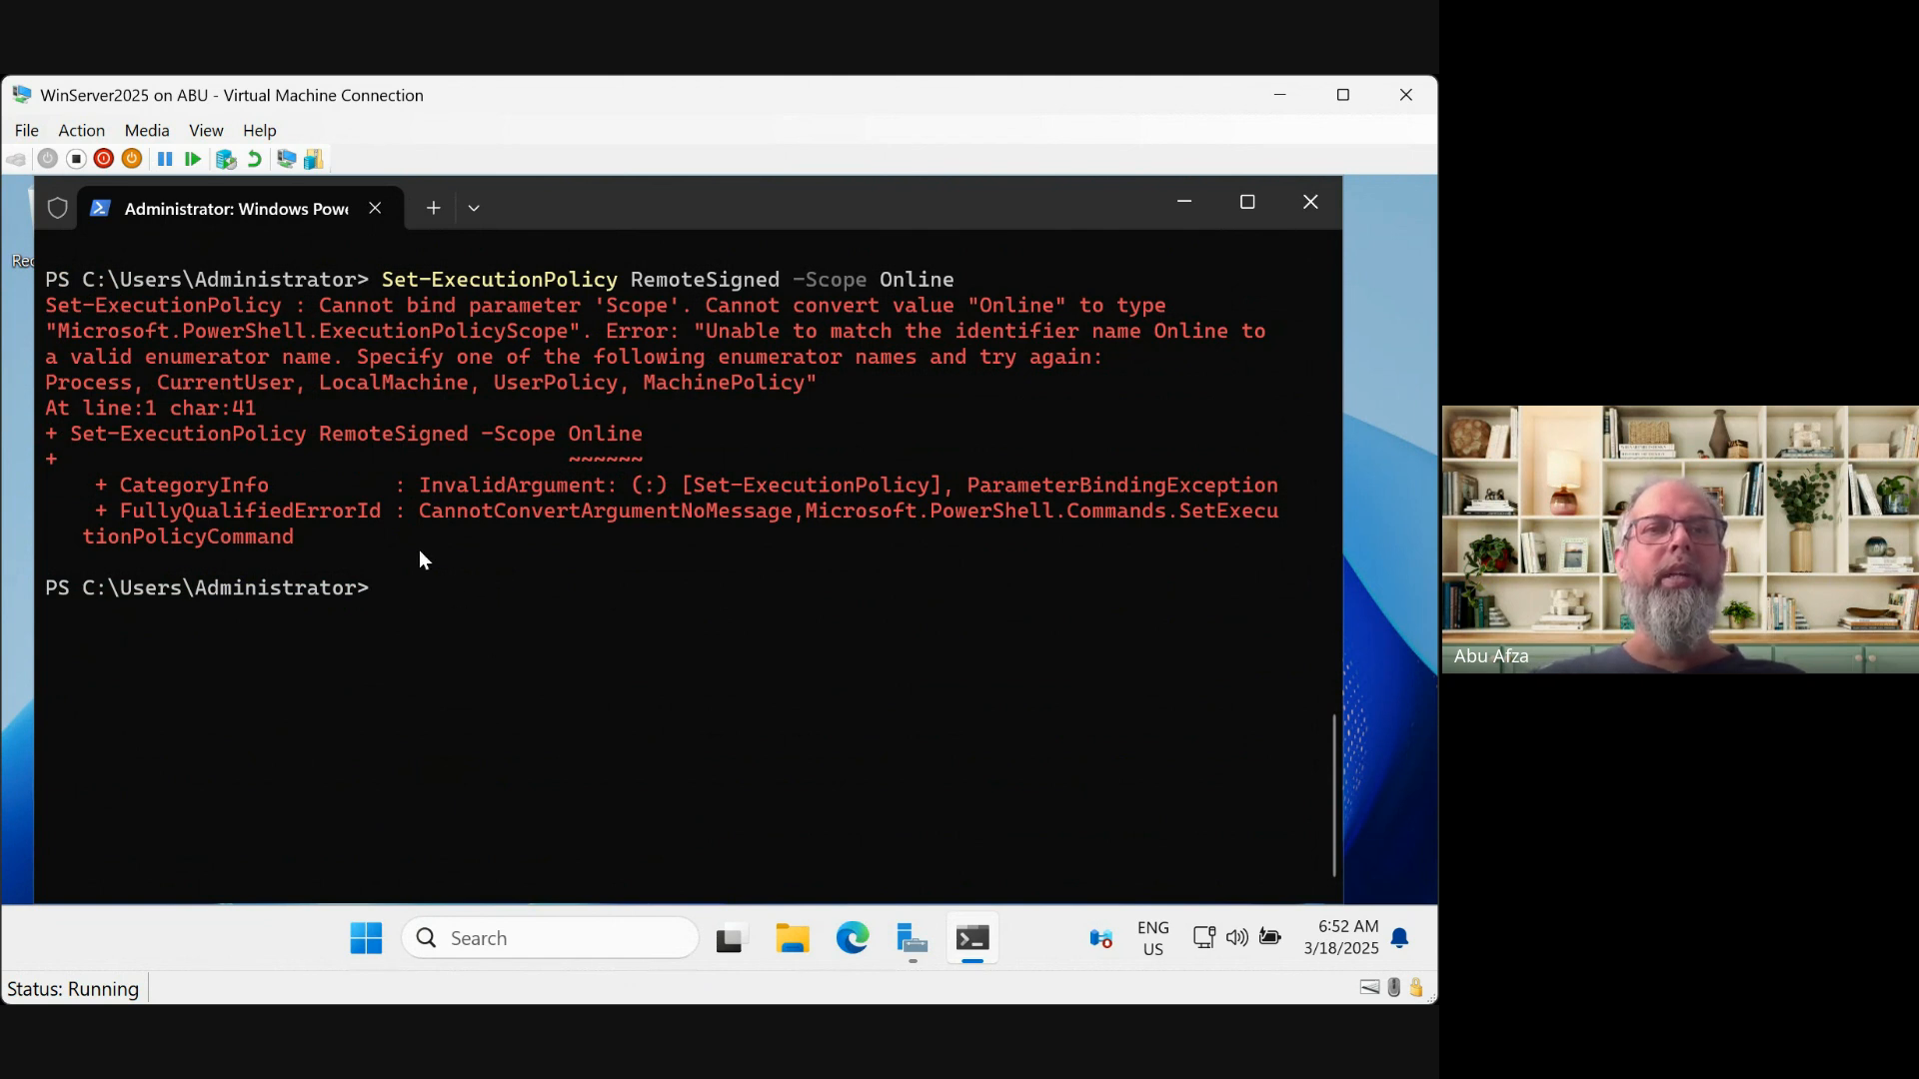
Find the storage address 57.150.1.102 in the earlier Test-NetConnection warning and begin a ping command
{"action": "scroll", "coordinate": [376, 494], "scroll_direction": "up", "scroll_amount": 15}
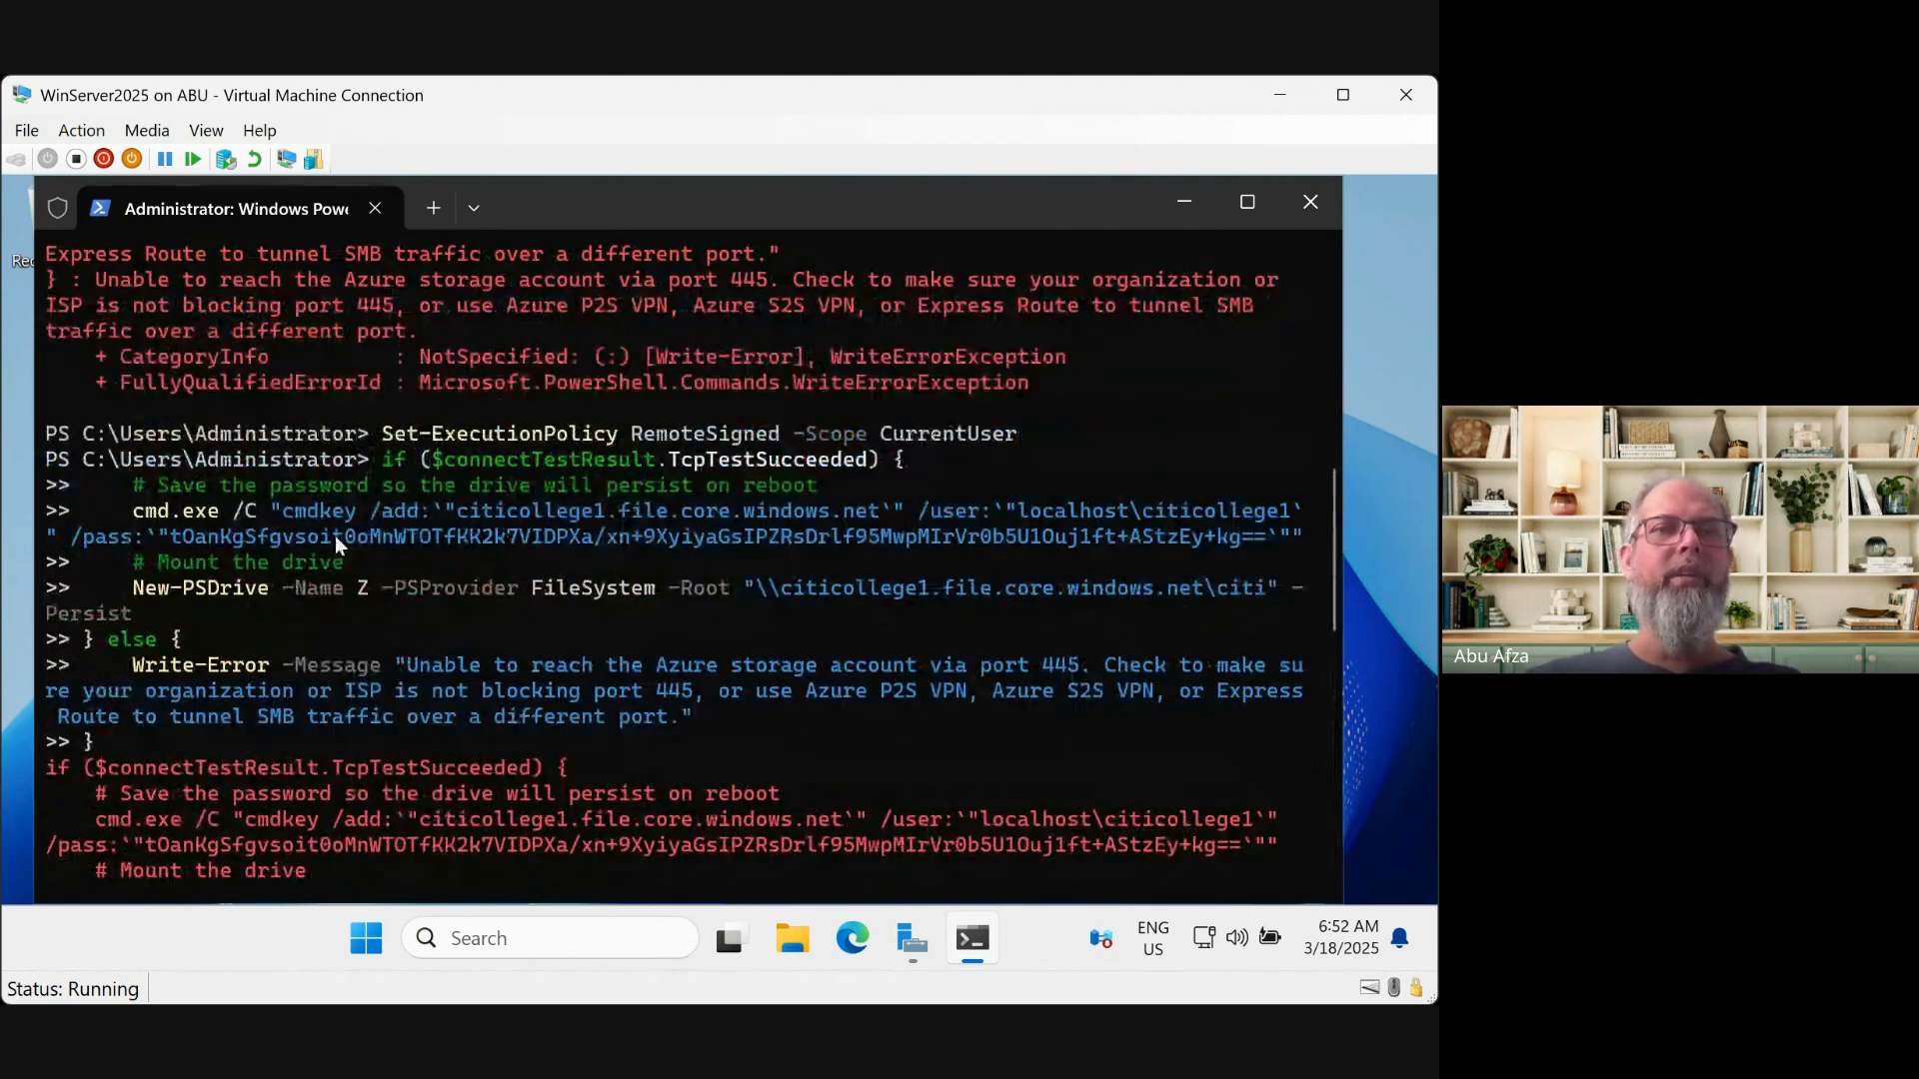
{"action": "scroll", "coordinate": [350, 511], "scroll_direction": "up", "scroll_amount": 10}
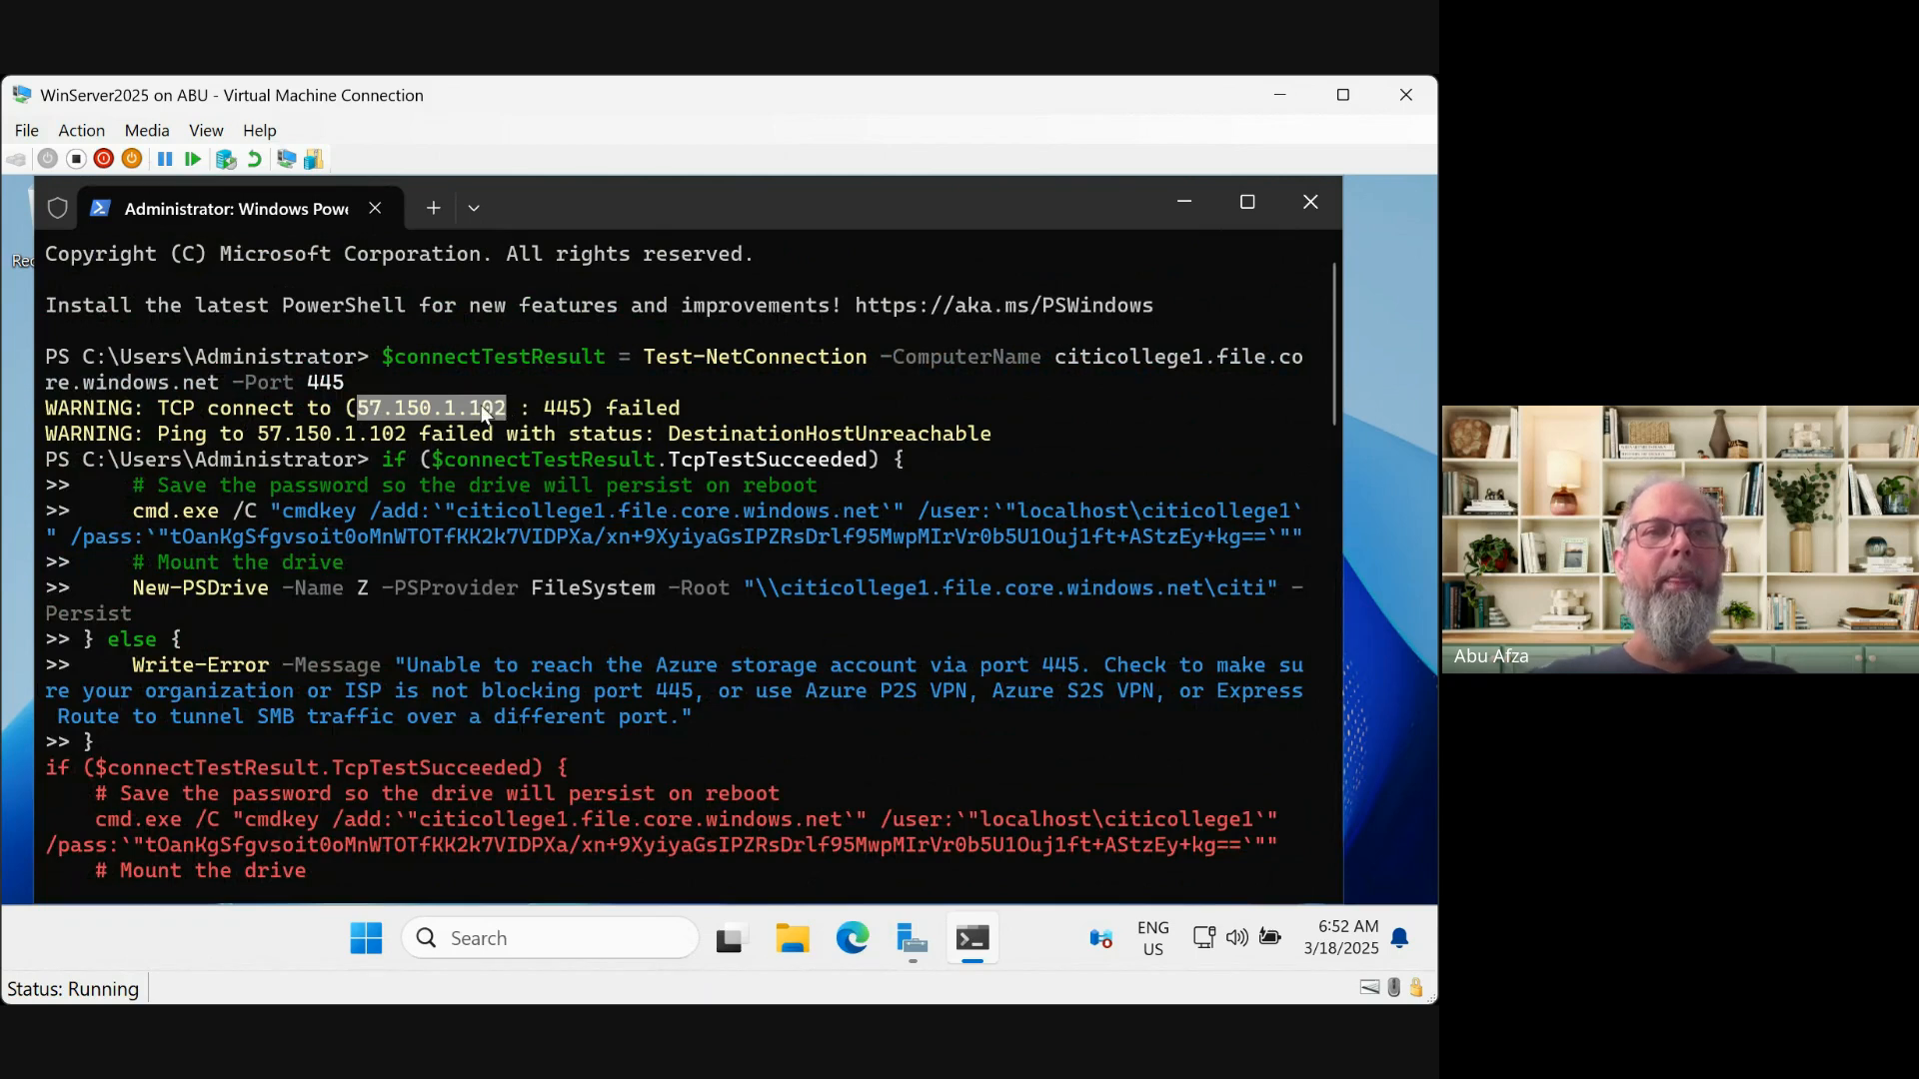
{"action": "left_click", "coordinate": [478, 405]}
{"action": "scroll", "coordinate": [572, 678], "scroll_direction": "down", "scroll_amount": 20}
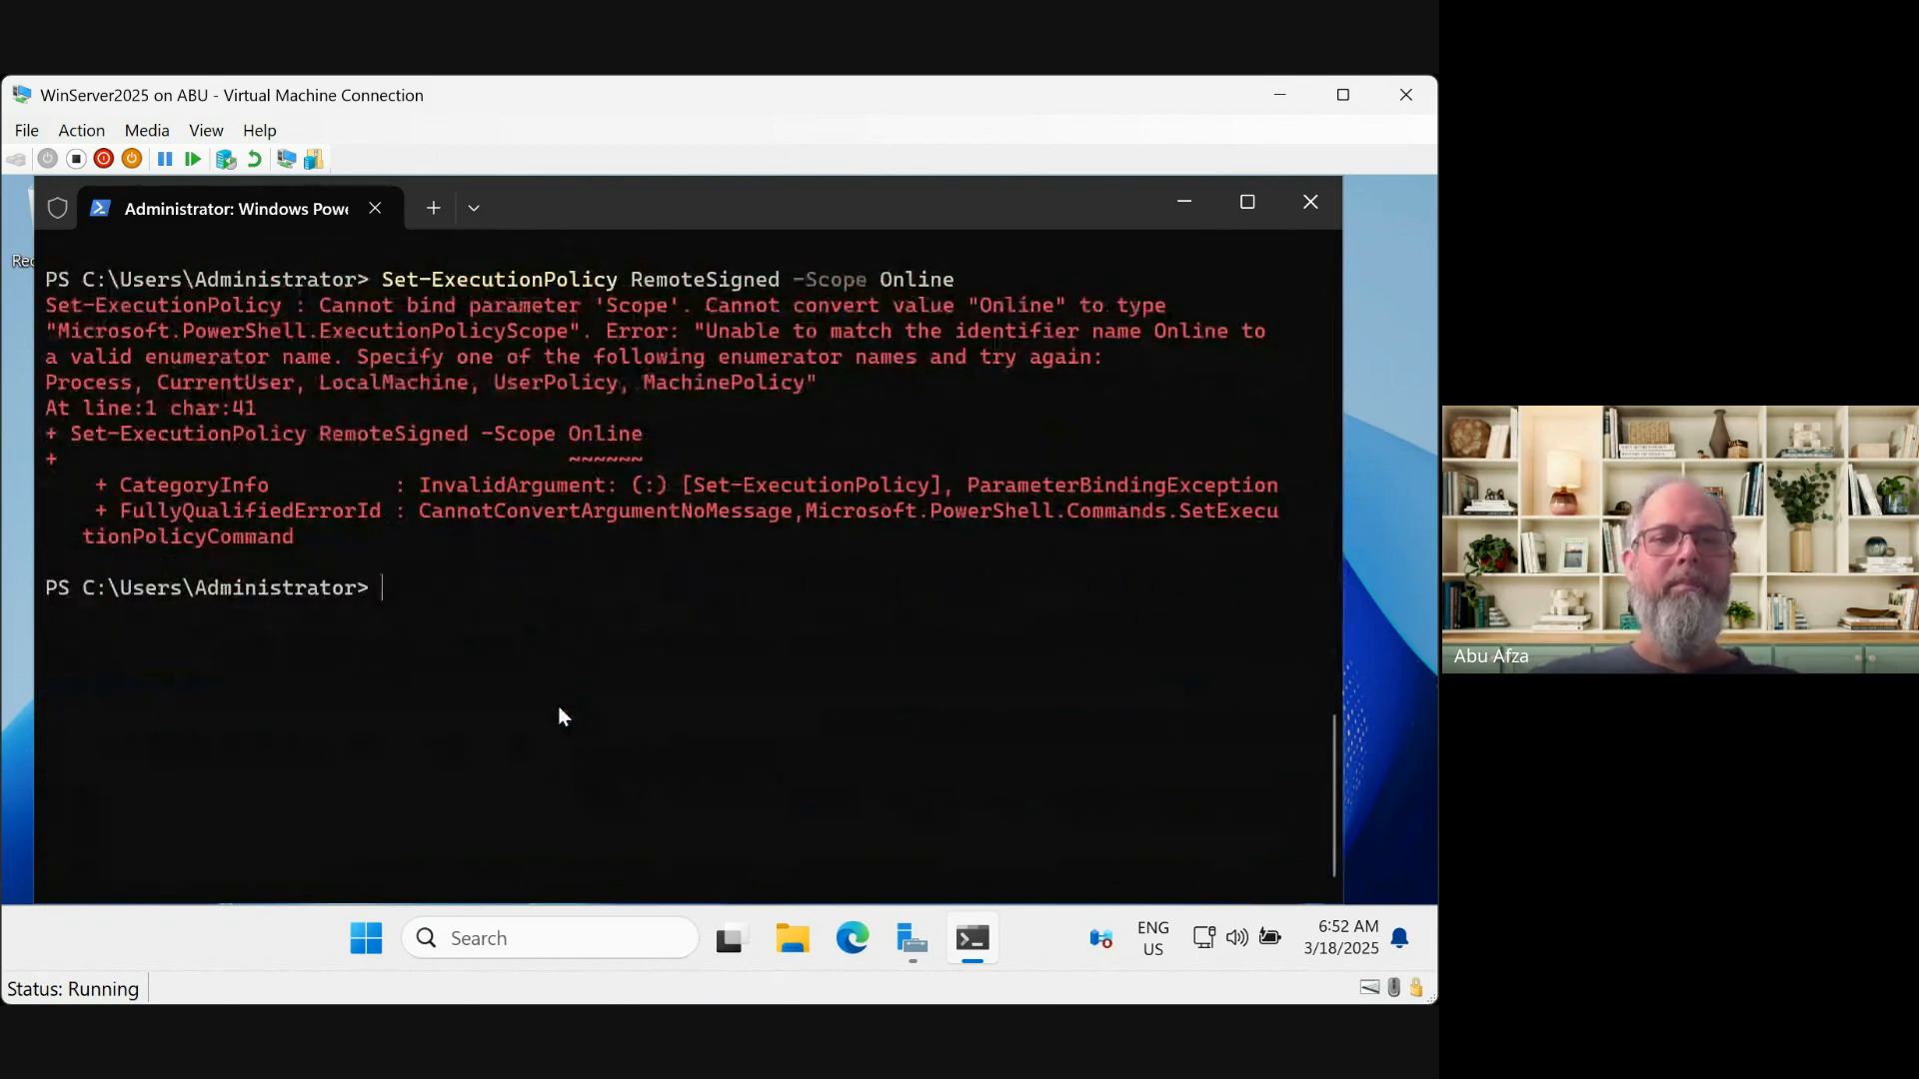
{"action": "type", "text": "ping 57.150.1.102"}
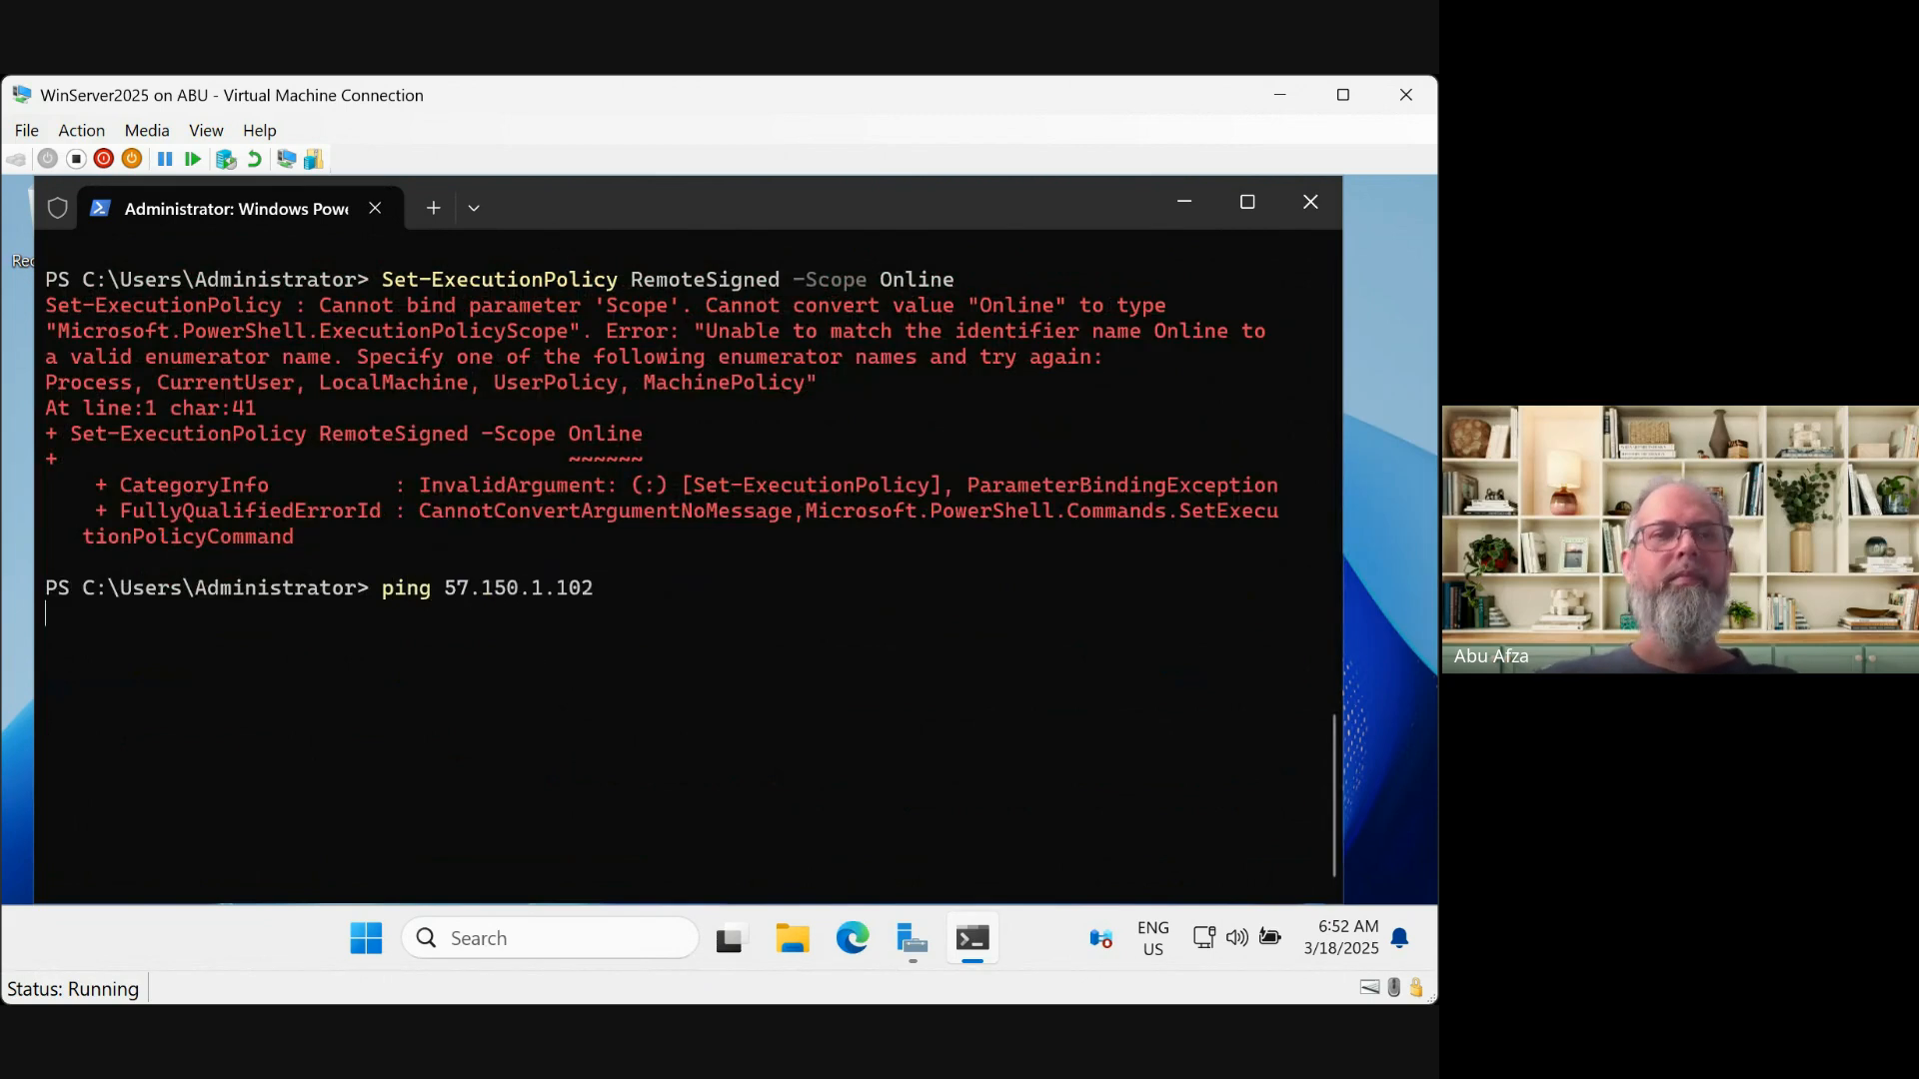
Ping 57.150.1.102; all four replies report Destination host unreachable
{"action": "key", "text": "Return"}
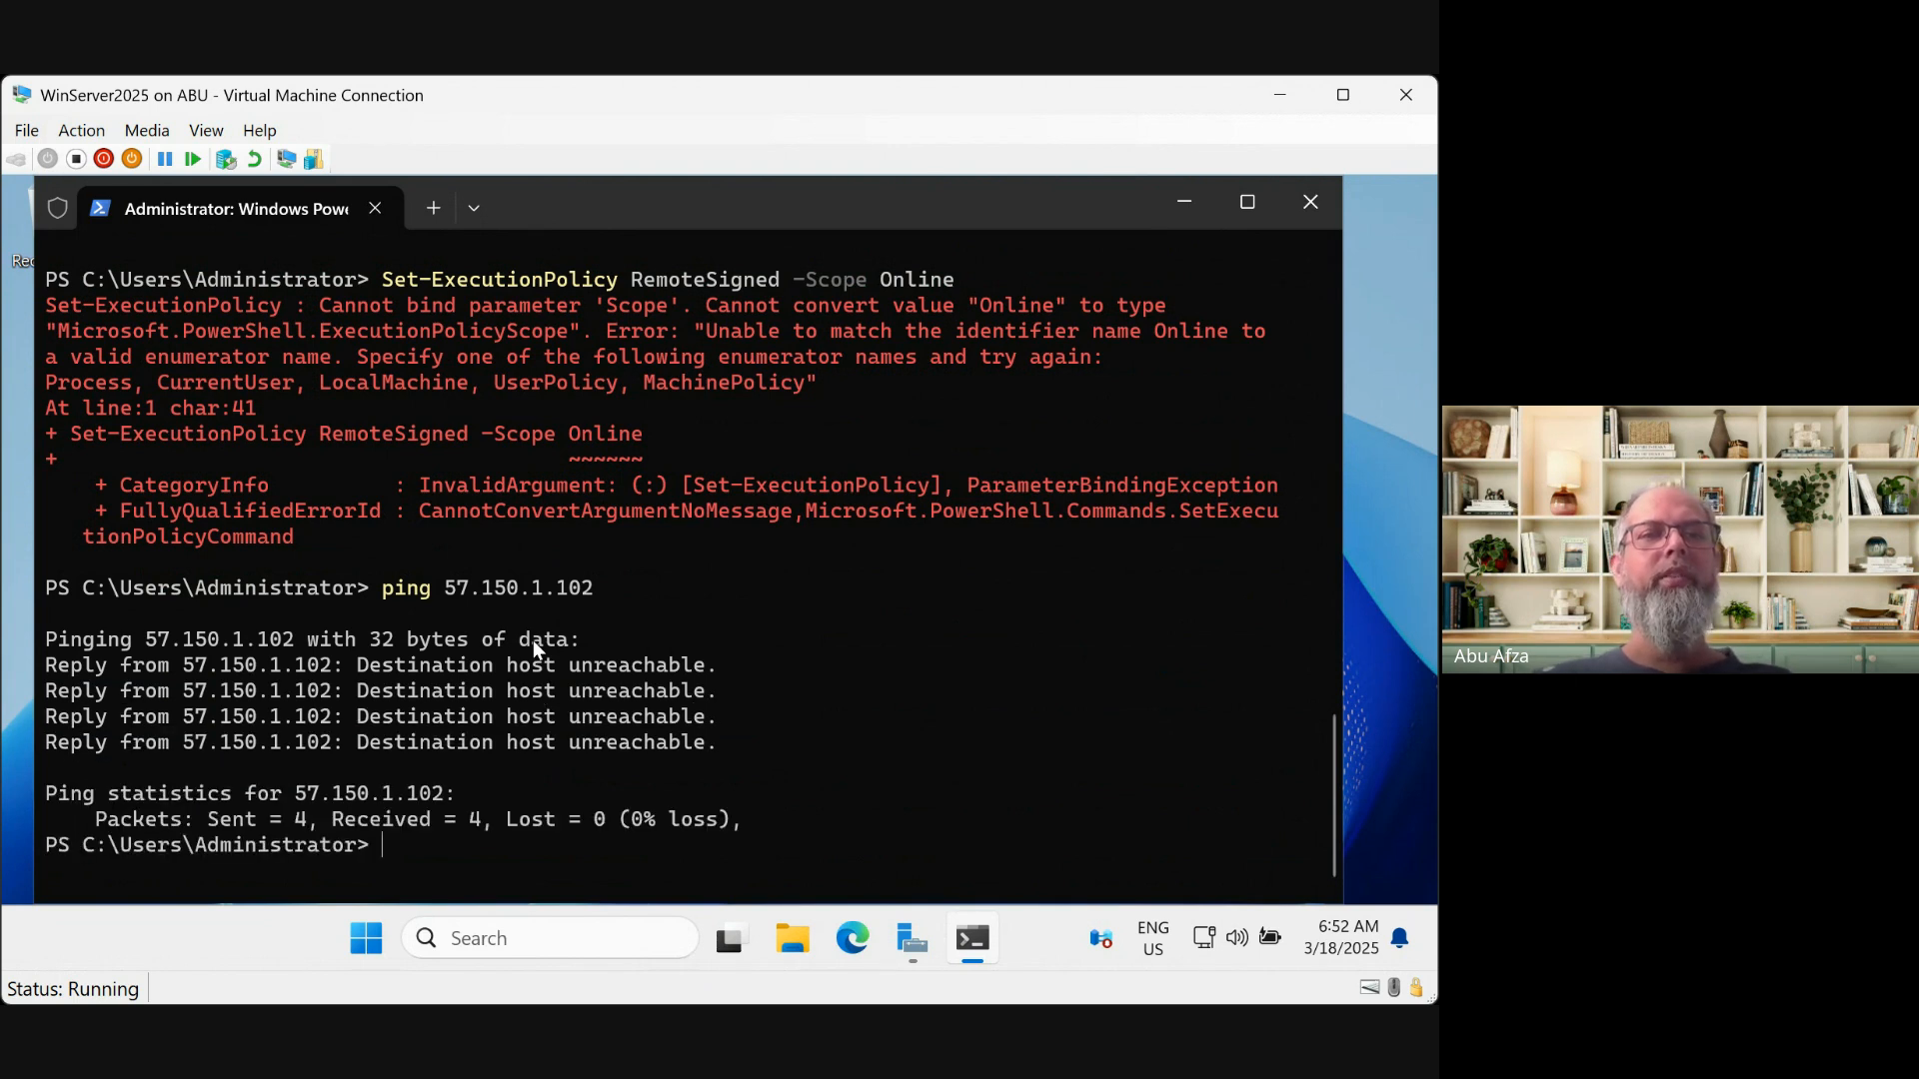
{"action": "mouse_move", "coordinate": [912, 940]}
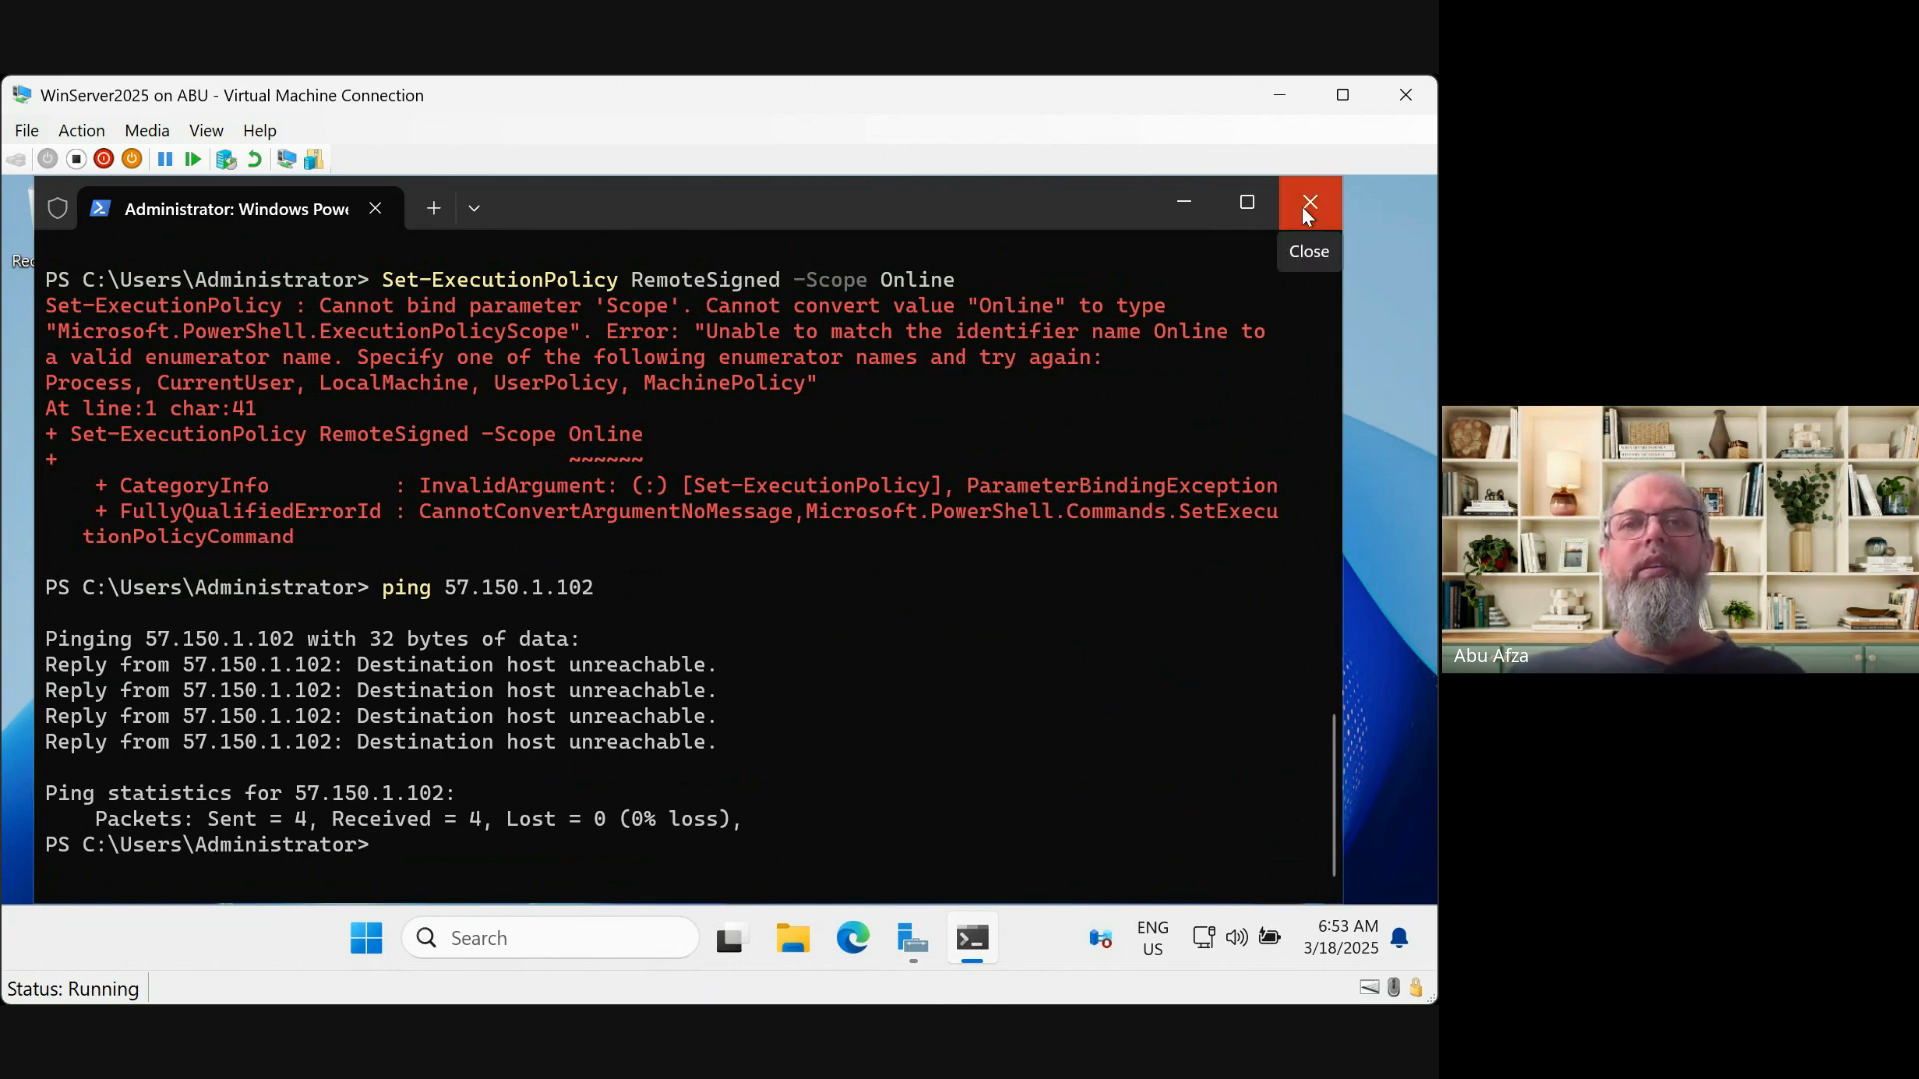
Replace the old terminal with an elevated Windows PowerShell found via 'power' search, and paste the drive-mapping script
{"action": "left_click", "coordinate": [1202, 211]}
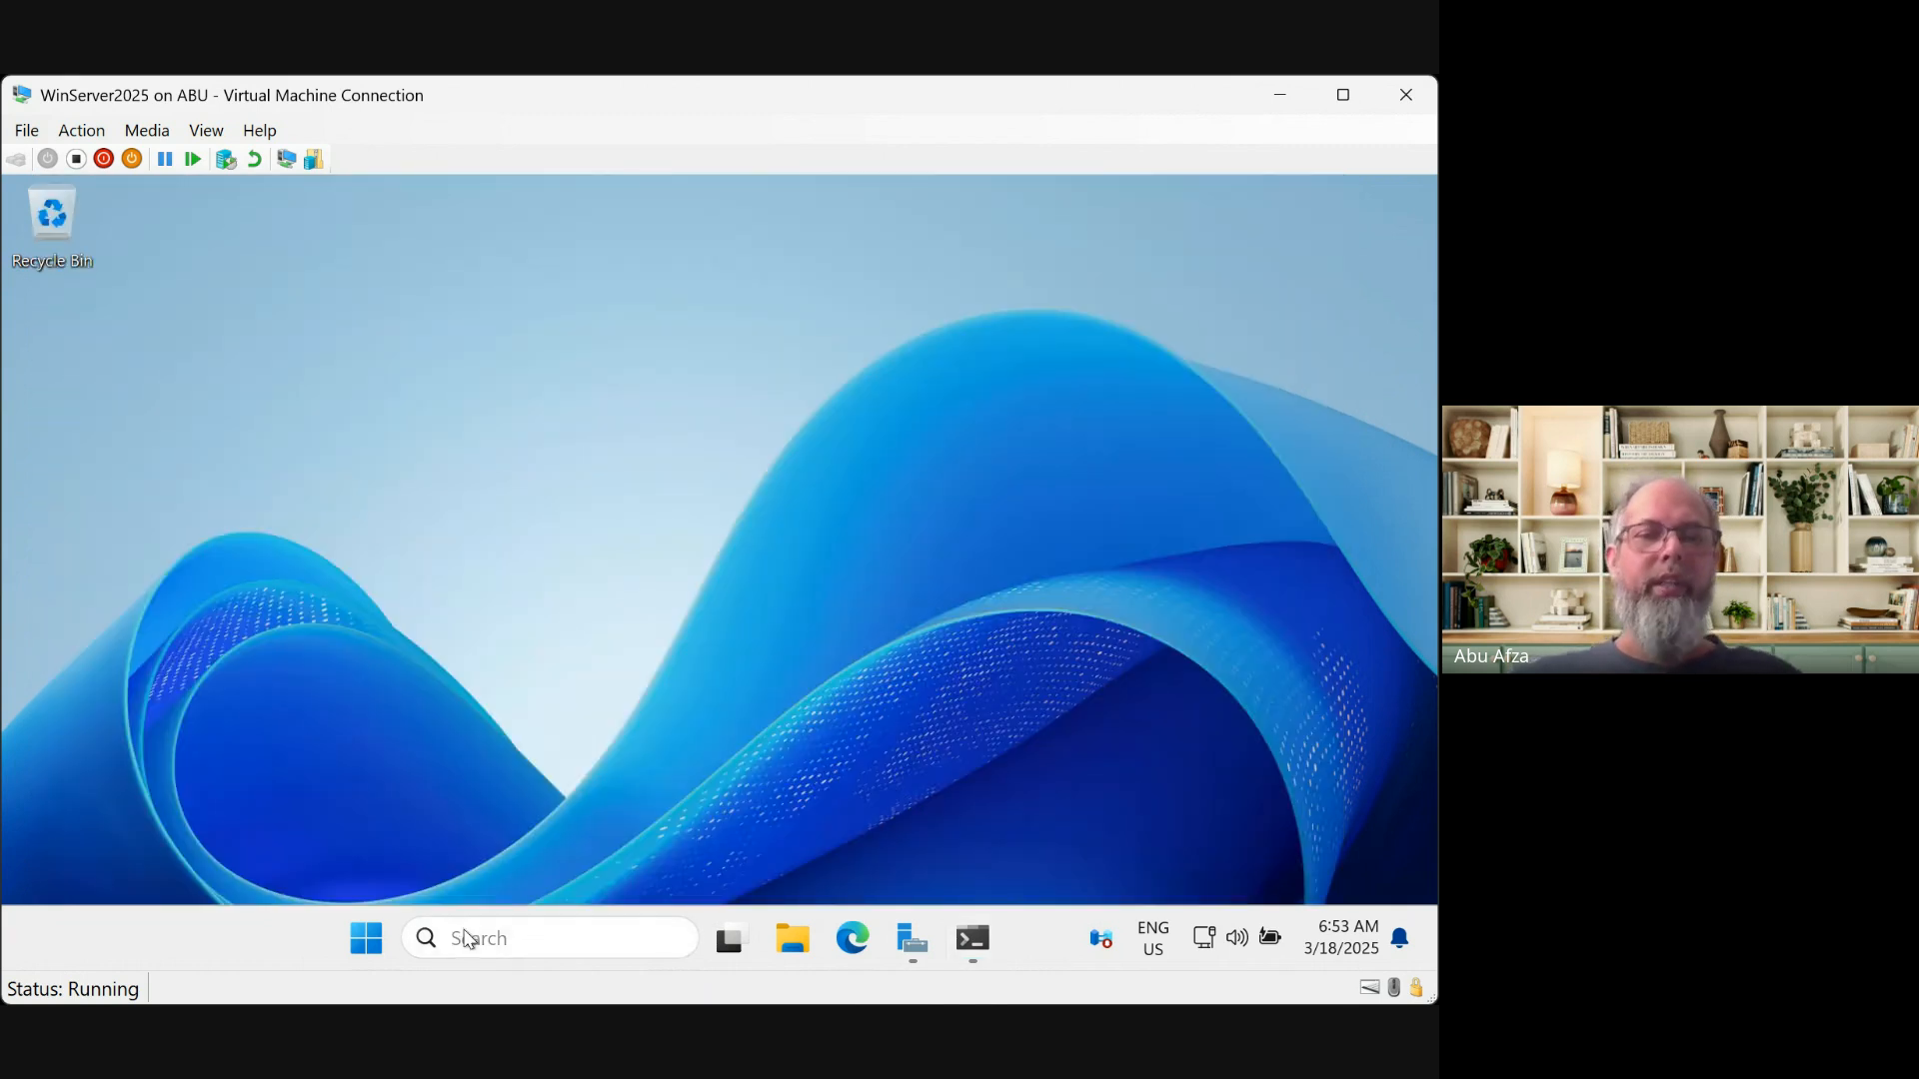
{"action": "left_click", "coordinate": [461, 935]}
{"action": "type", "text": "power"}
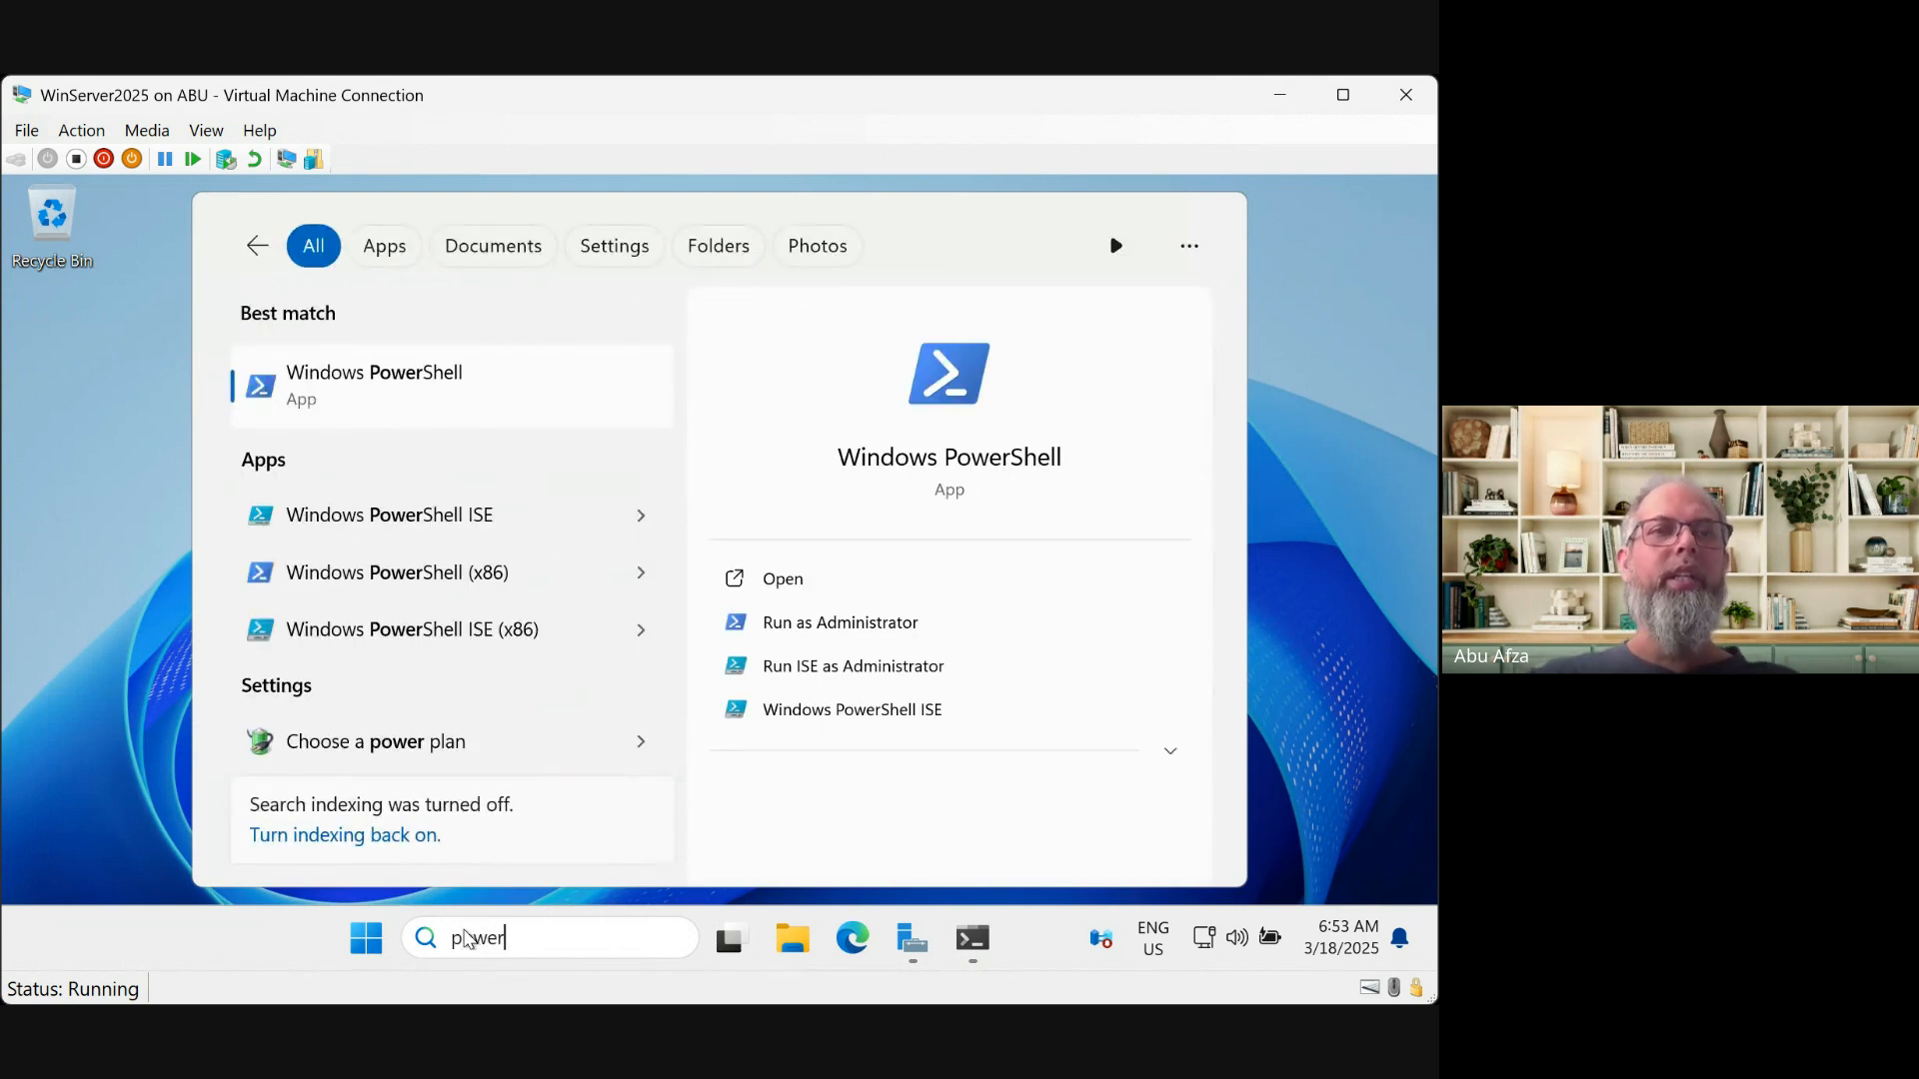
{"action": "left_click", "coordinate": [436, 362]}
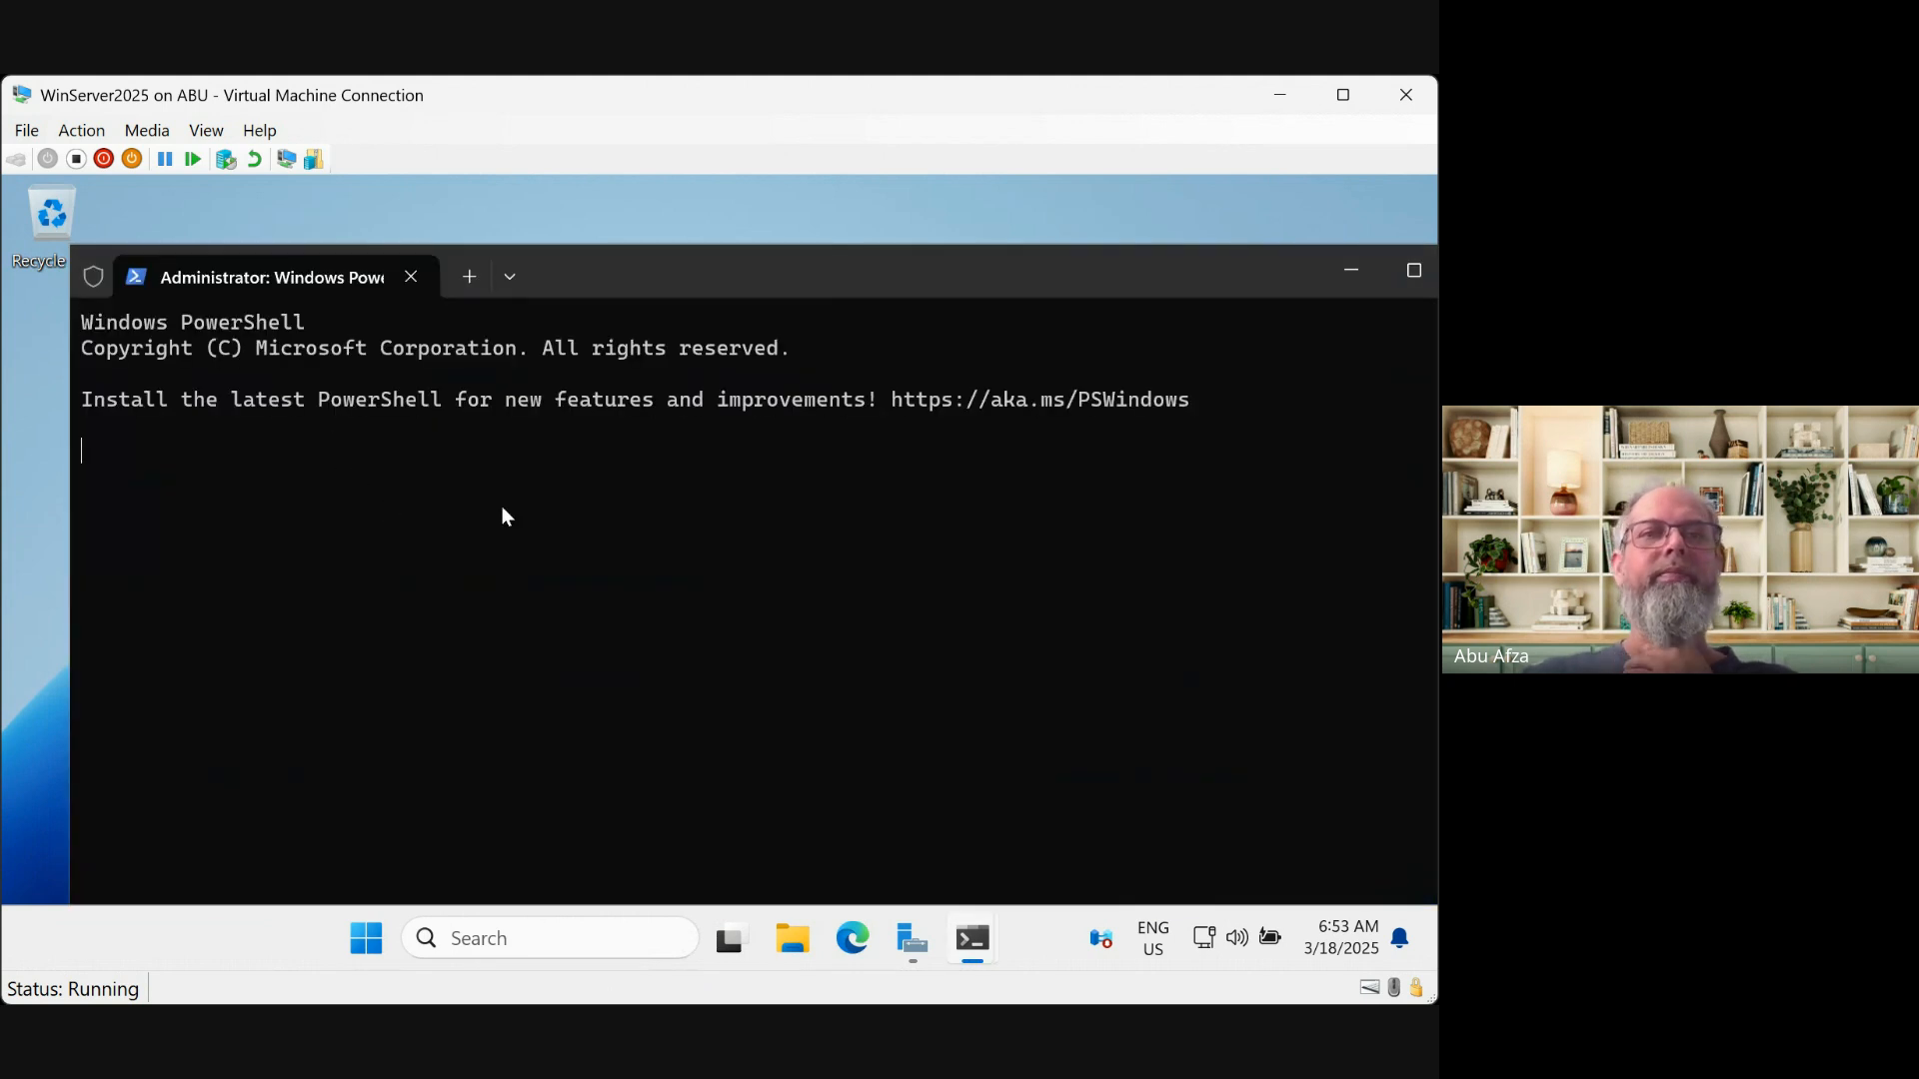
{"action": "left_click_drag", "start_coordinate": [622, 280], "coordinate": [584, 243]}
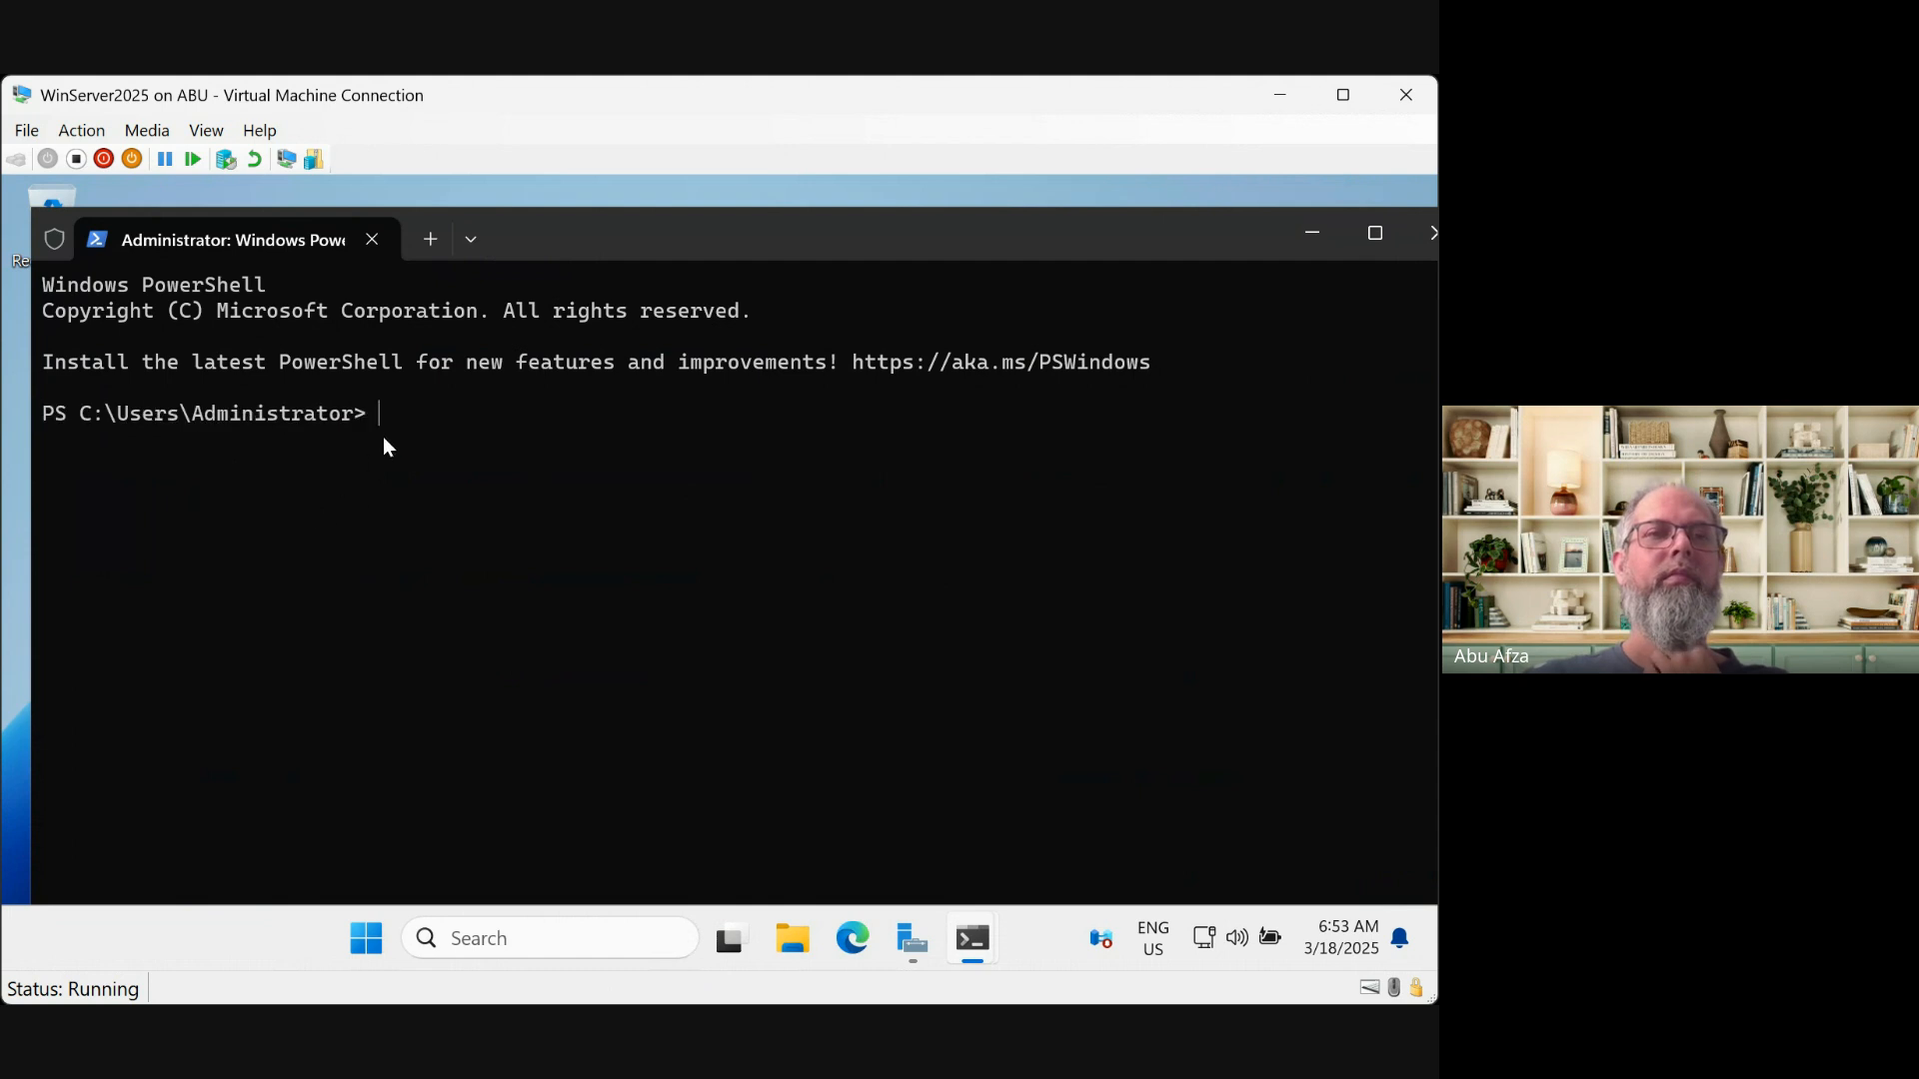
{"action": "key", "text": "ctrl+v"}
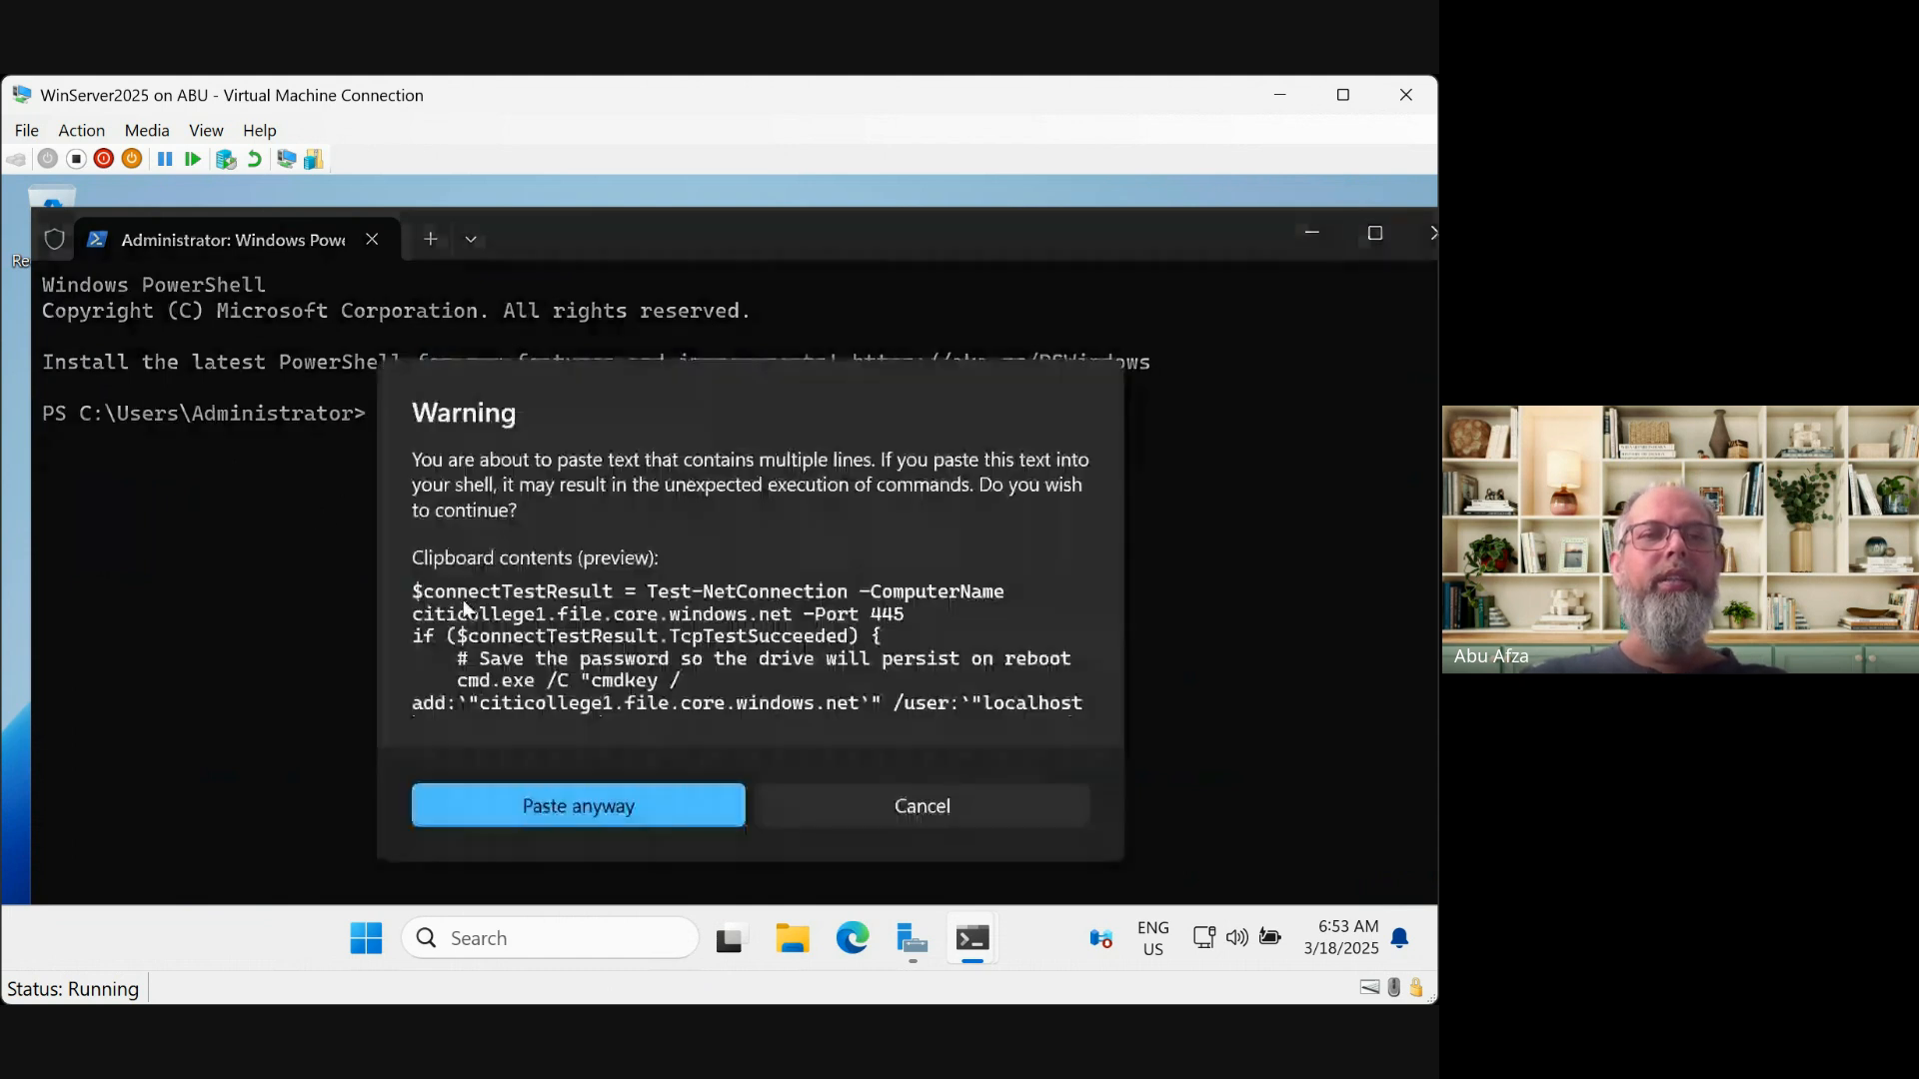
Accept the multi-line paste and run the drive-mapping script, which reports port 445 unreachable
{"action": "left_click", "coordinate": [606, 819]}
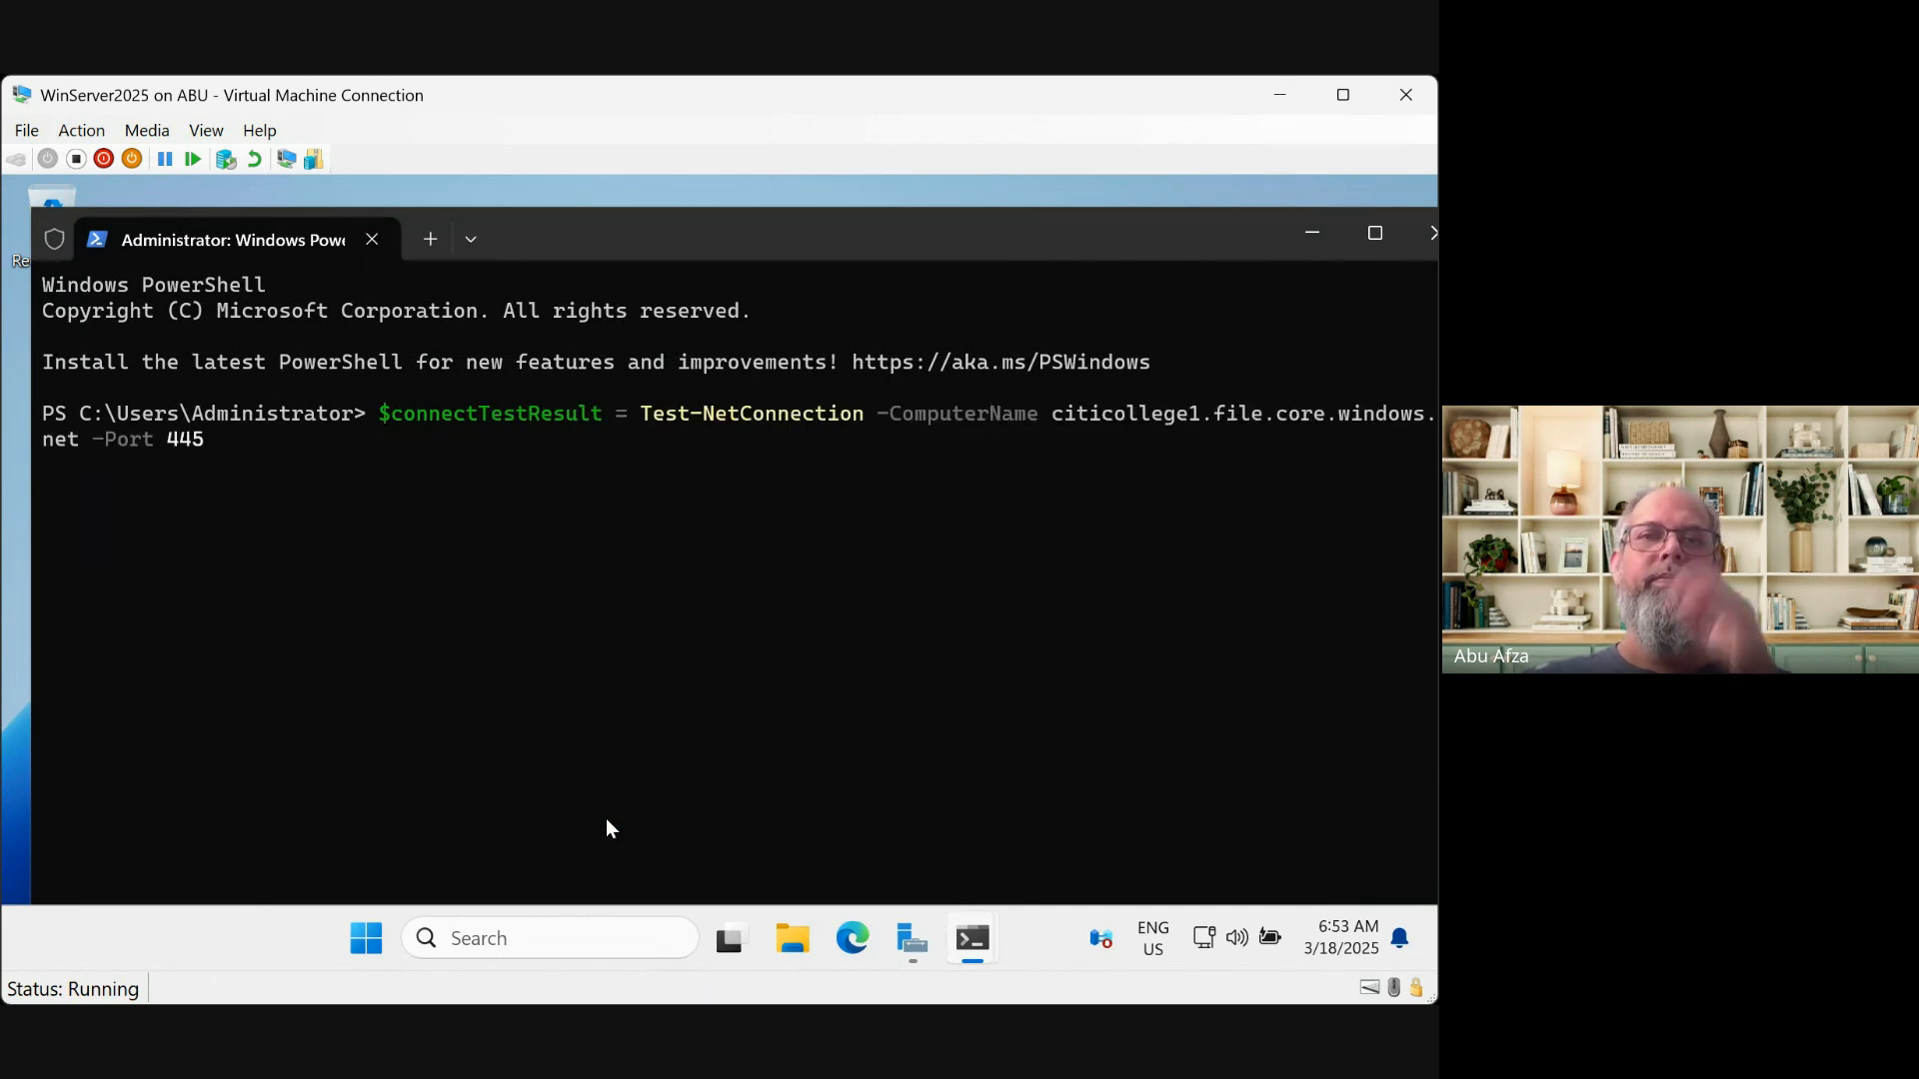
{"action": "key", "text": "Return"}
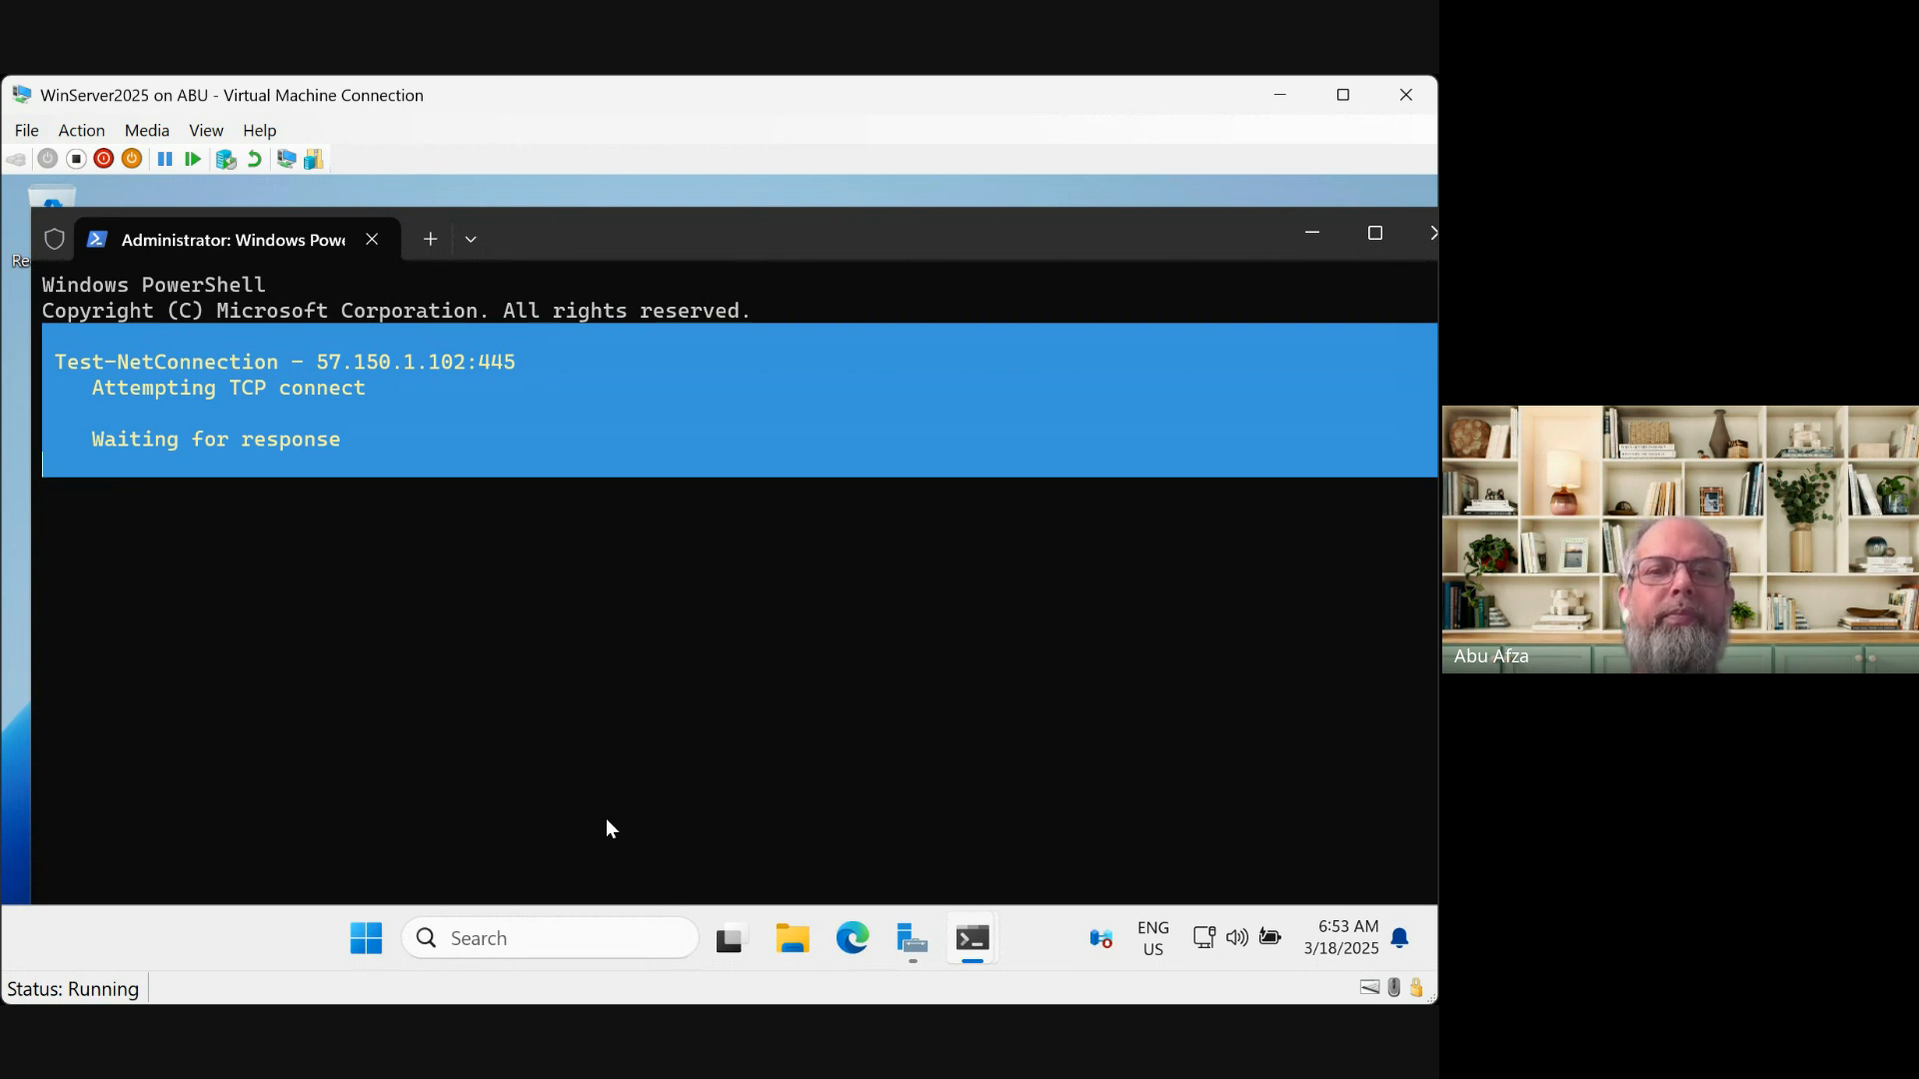
{"action": "mouse_move", "coordinate": [731, 938]}
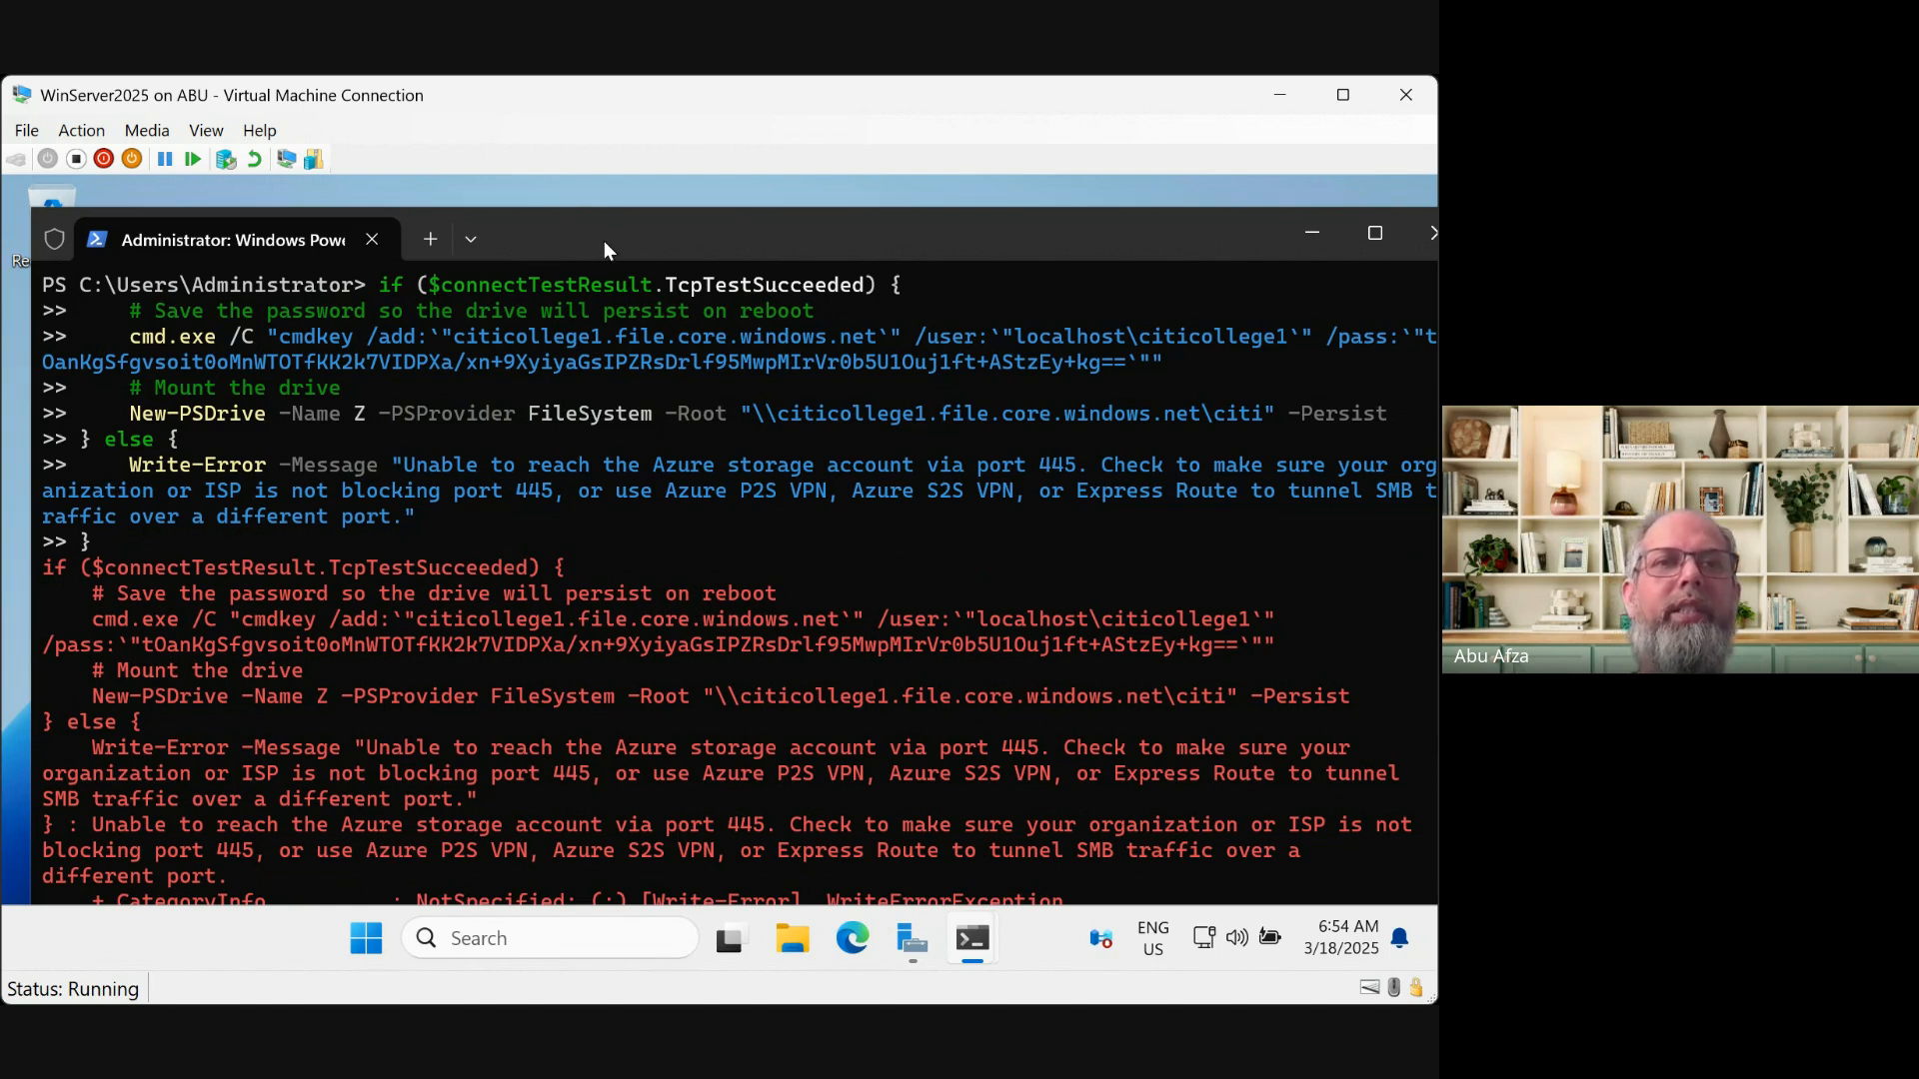
Enlarge the VM window to full height and copy the script's error output
{"action": "left_click_drag", "start_coordinate": [604, 242], "coordinate": [582, 208]}
{"action": "left_click_drag", "start_coordinate": [740, 1002], "coordinate": [740, 1076]}
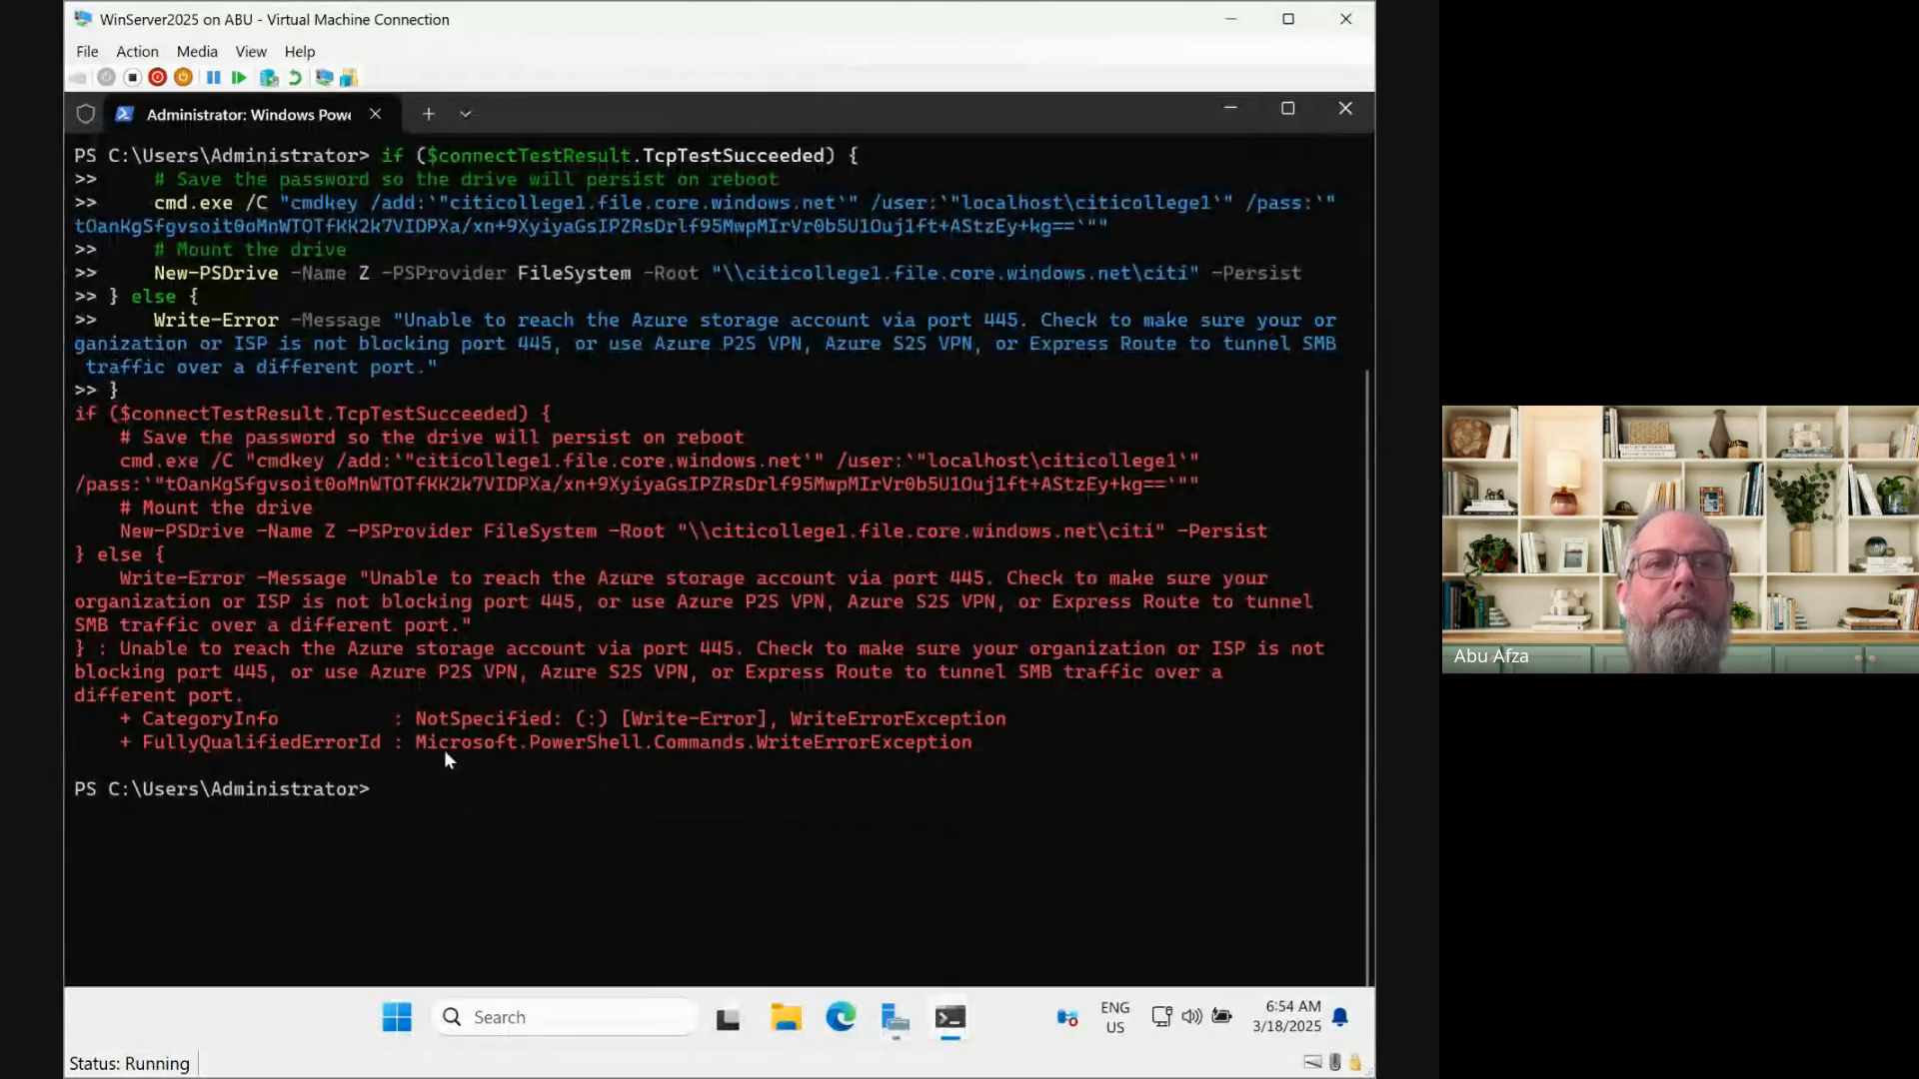
{"action": "left_click_drag", "start_coordinate": [978, 741], "coordinate": [80, 156]}
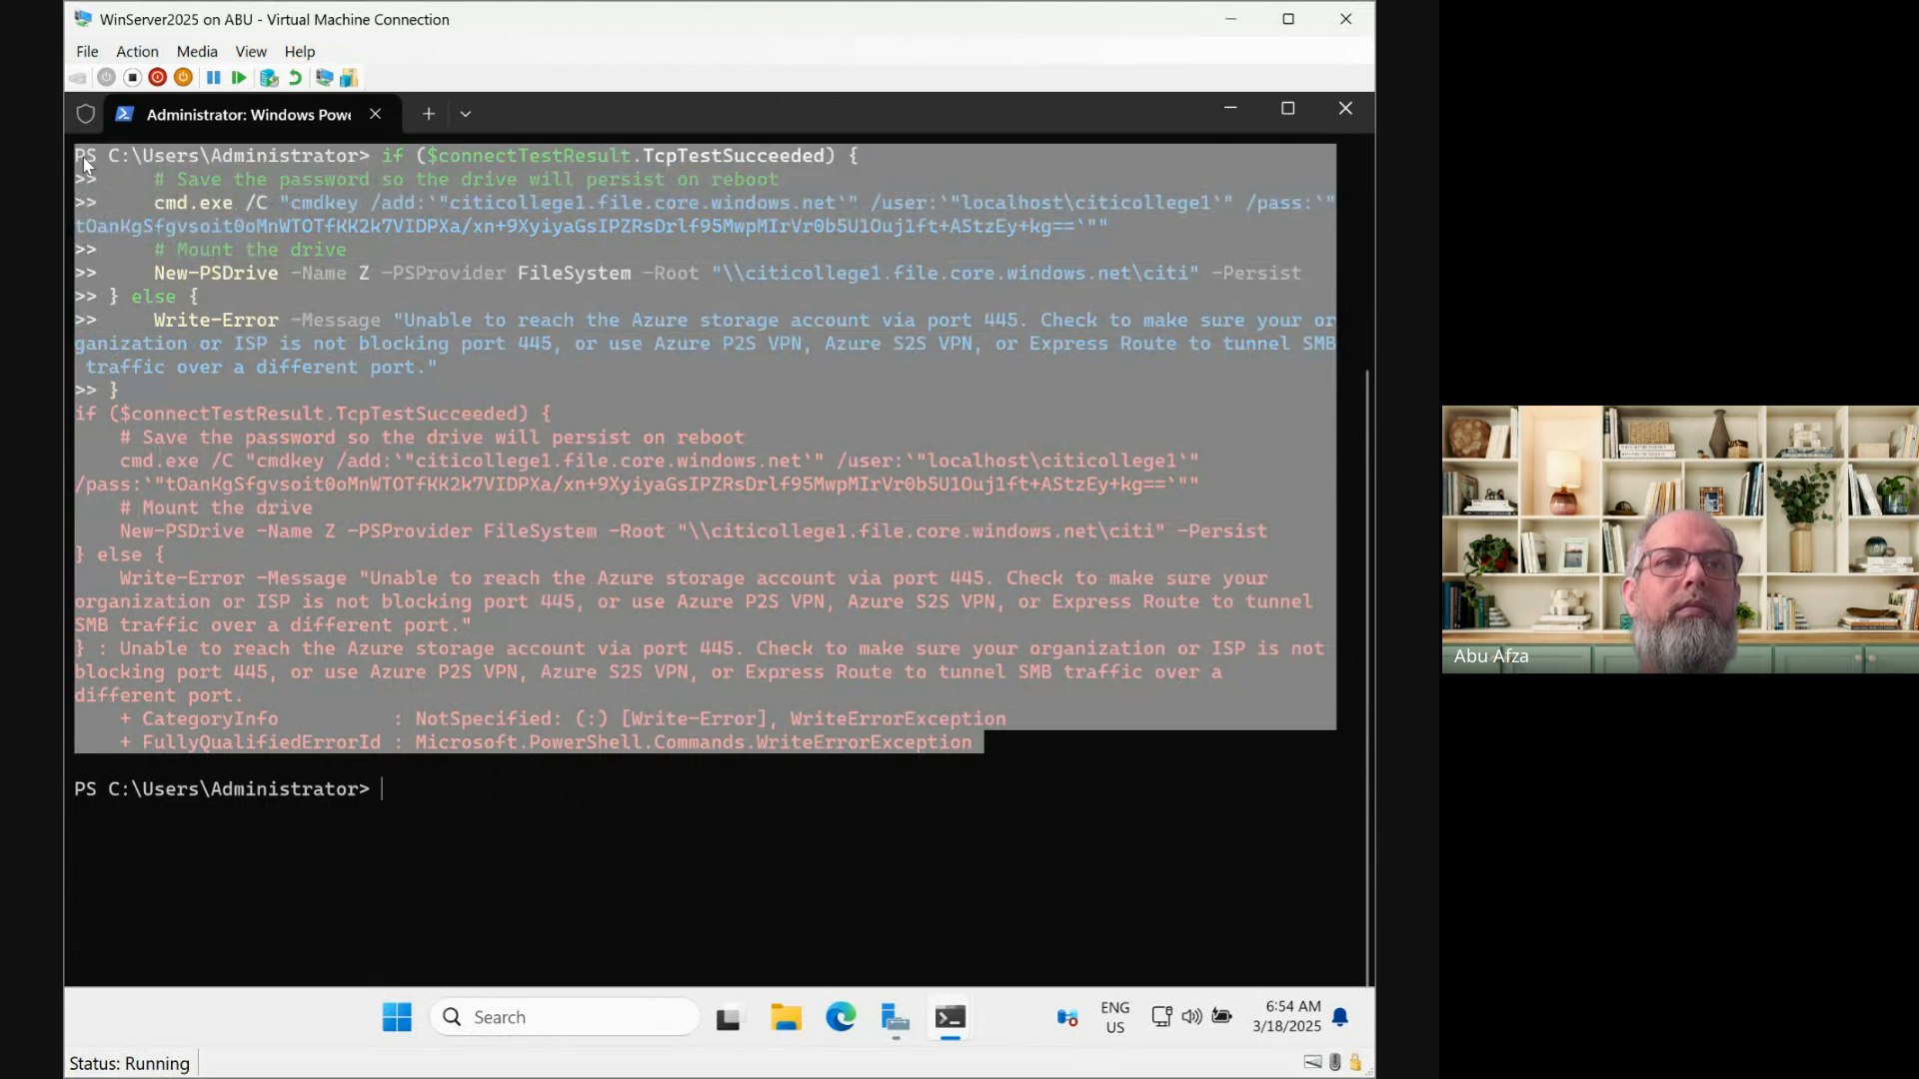
{"action": "right_click", "coordinate": [80, 155]}
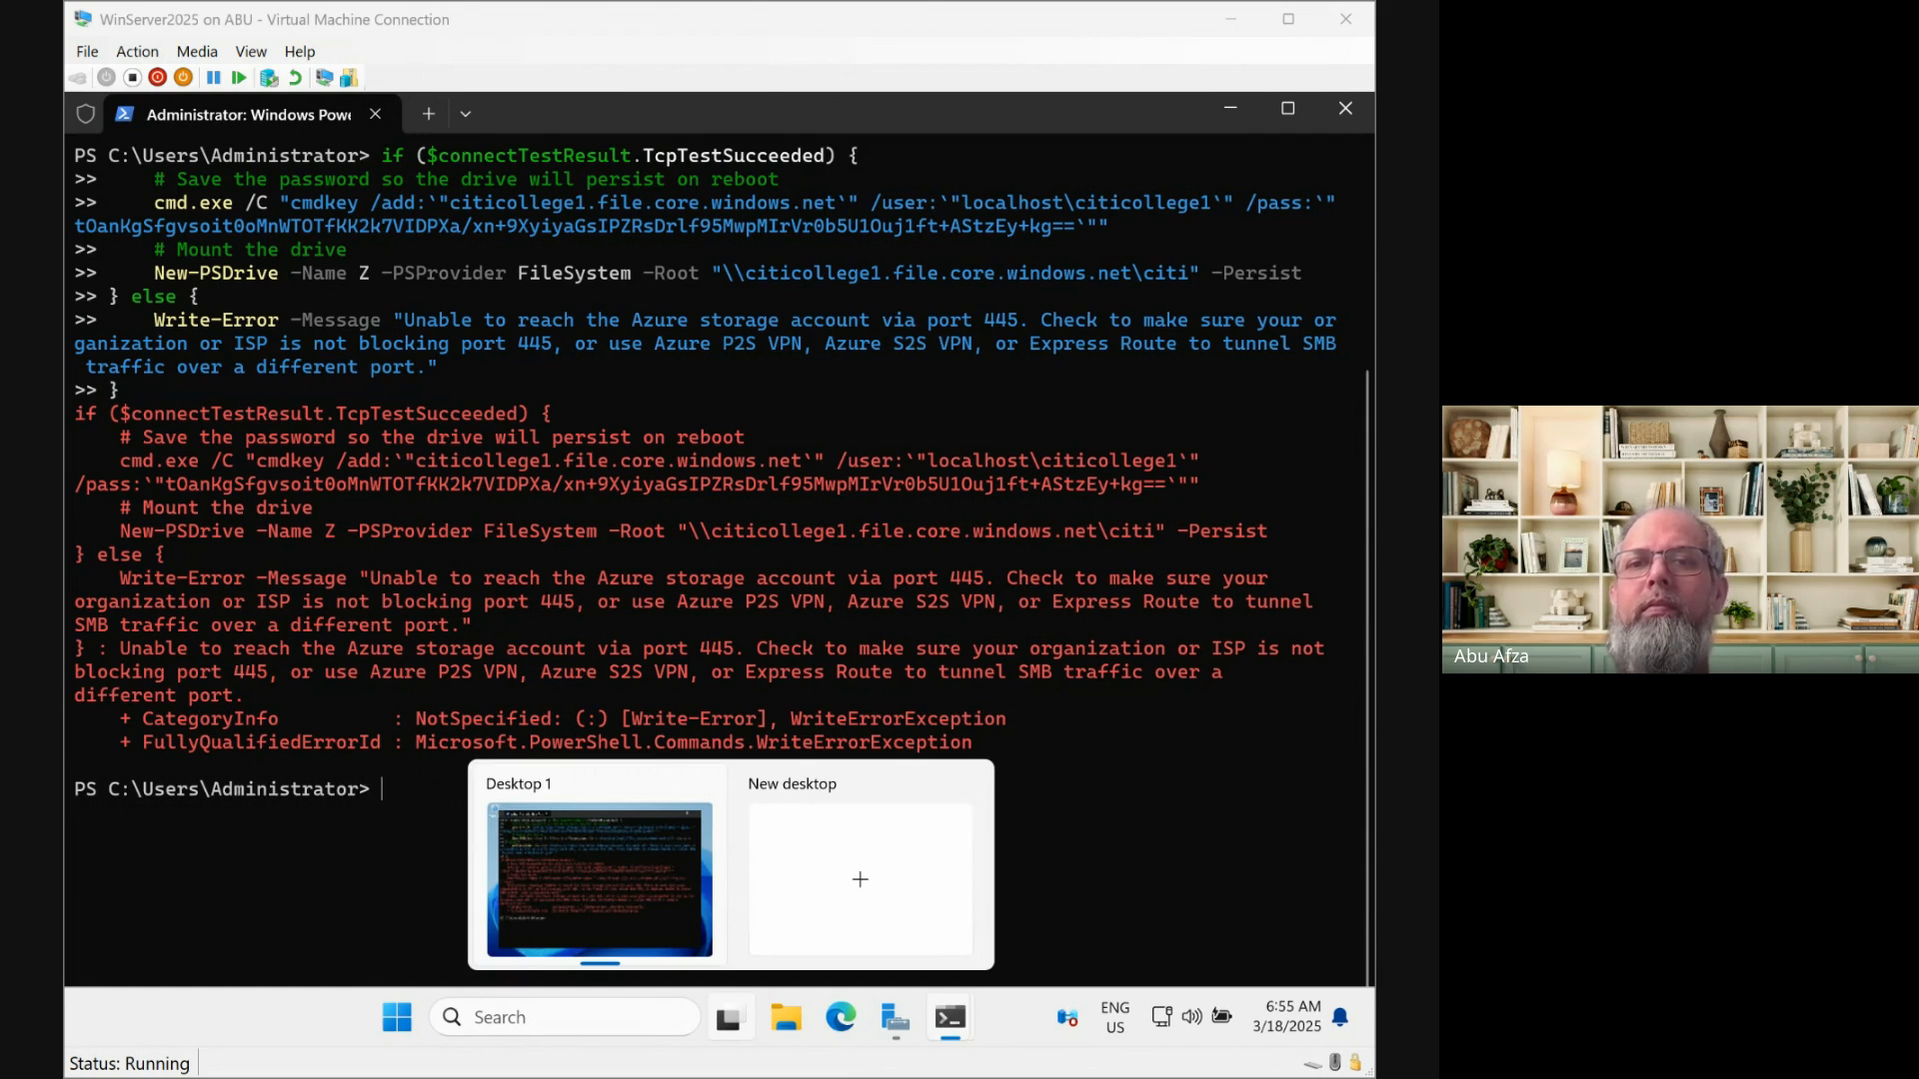
Test port 445 to citicollege1.file.core.windows.net, which returns TcpTestSucceeded False
{"action": "left_click", "coordinate": [383, 790]}
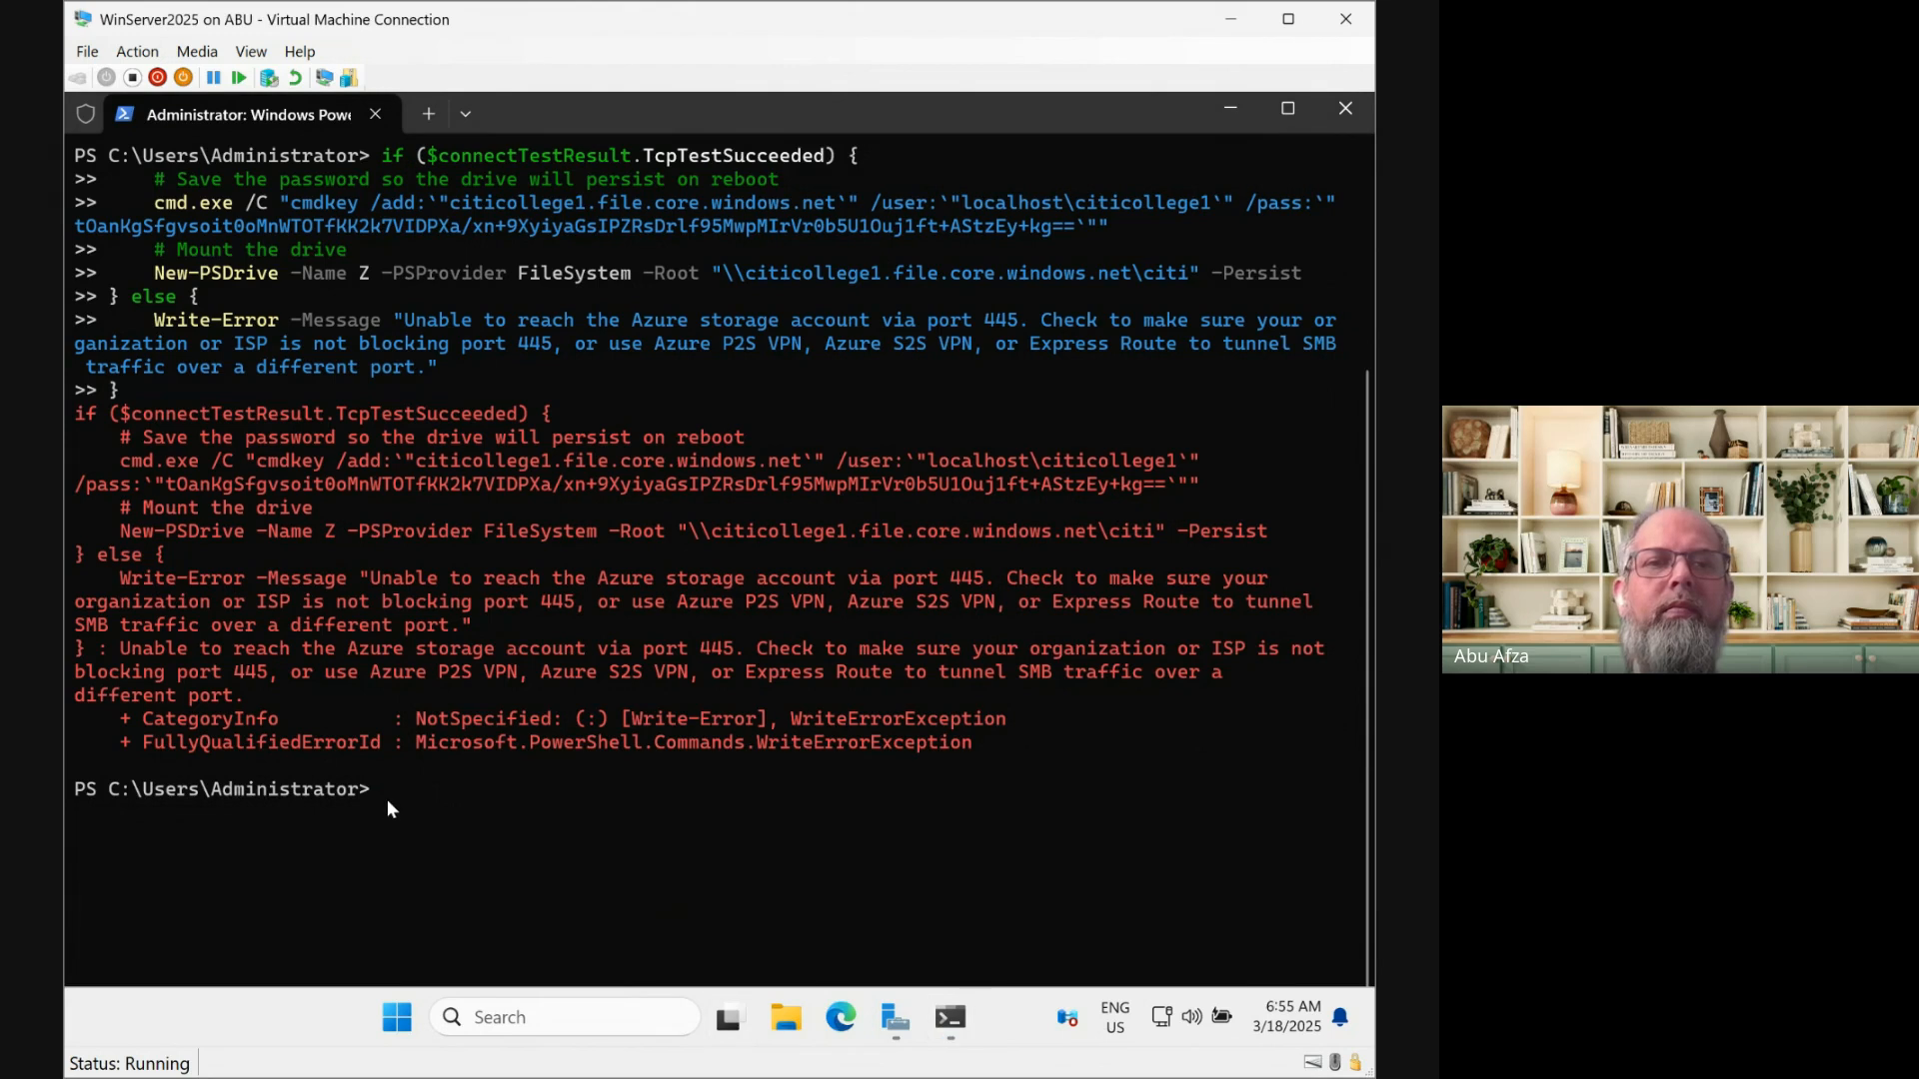
{"action": "right_click", "coordinate": [388, 799]}
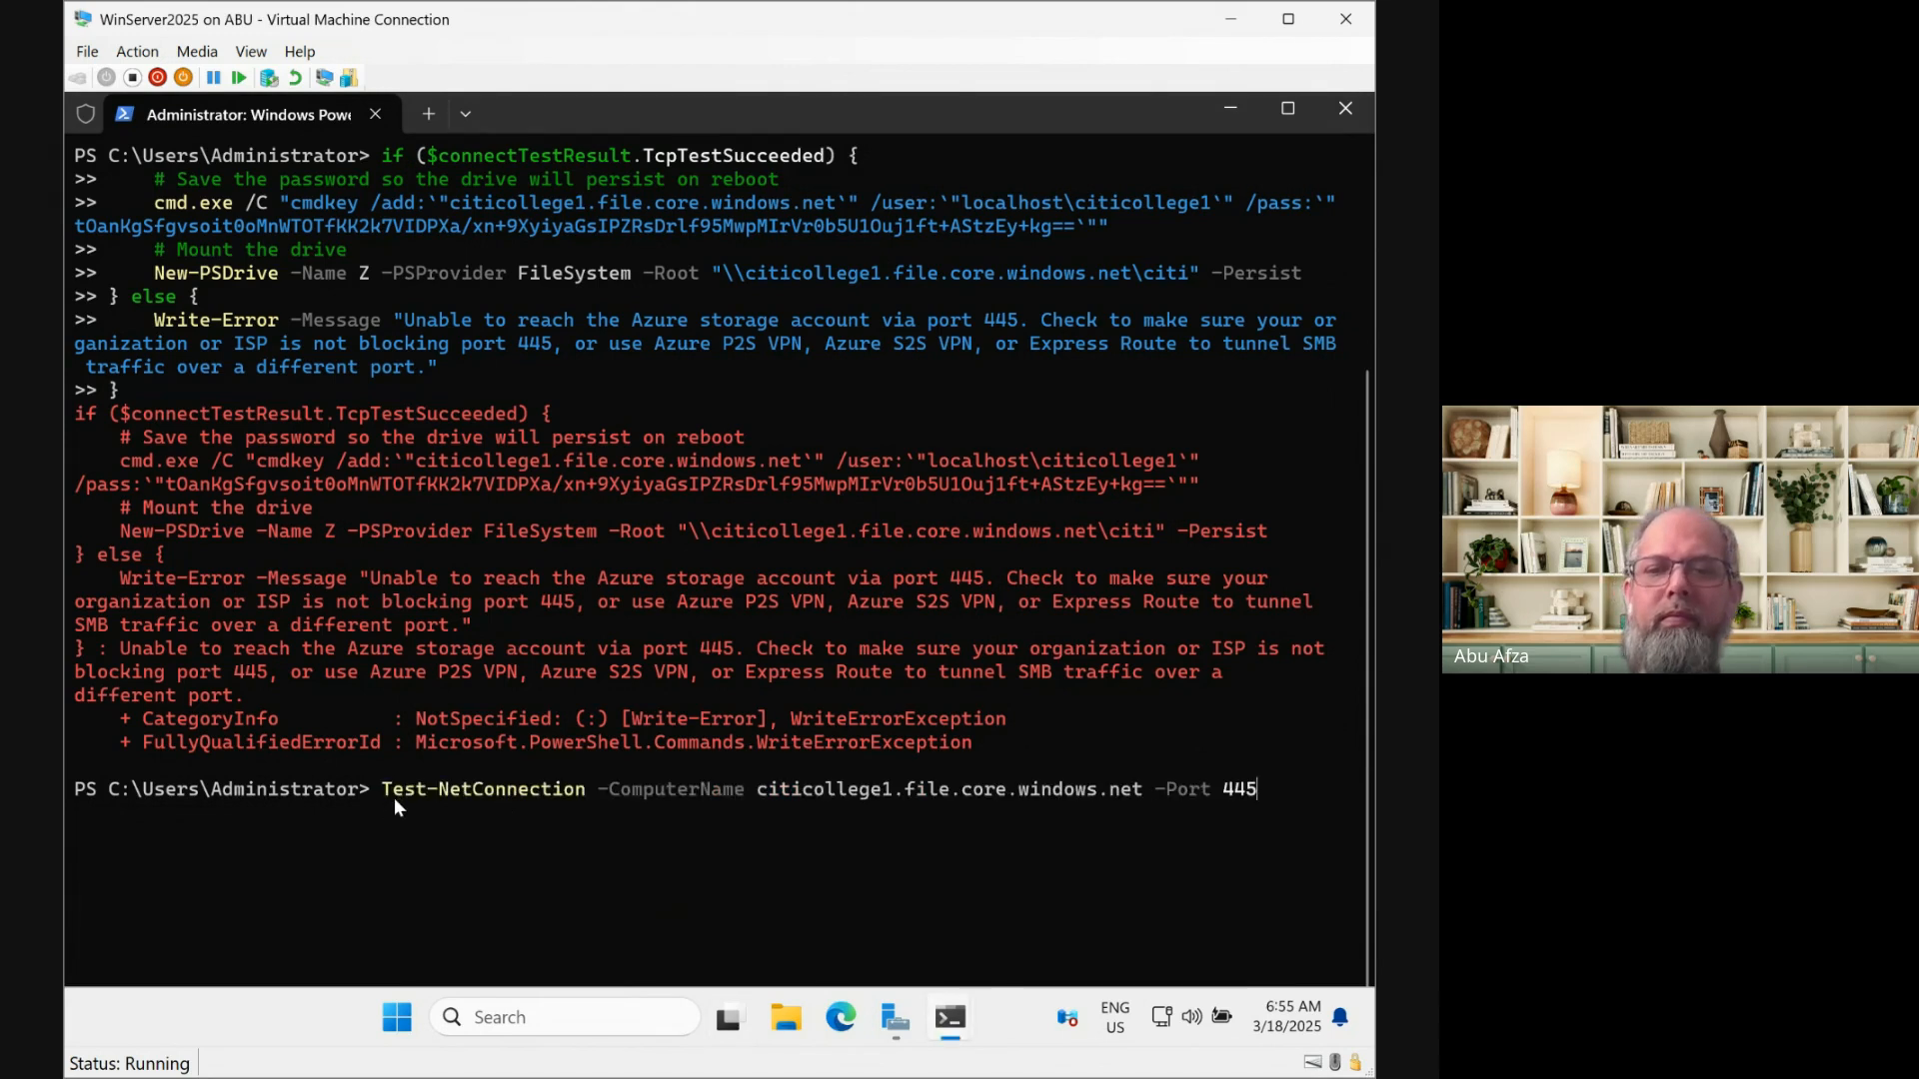
{"action": "key", "text": "Return"}
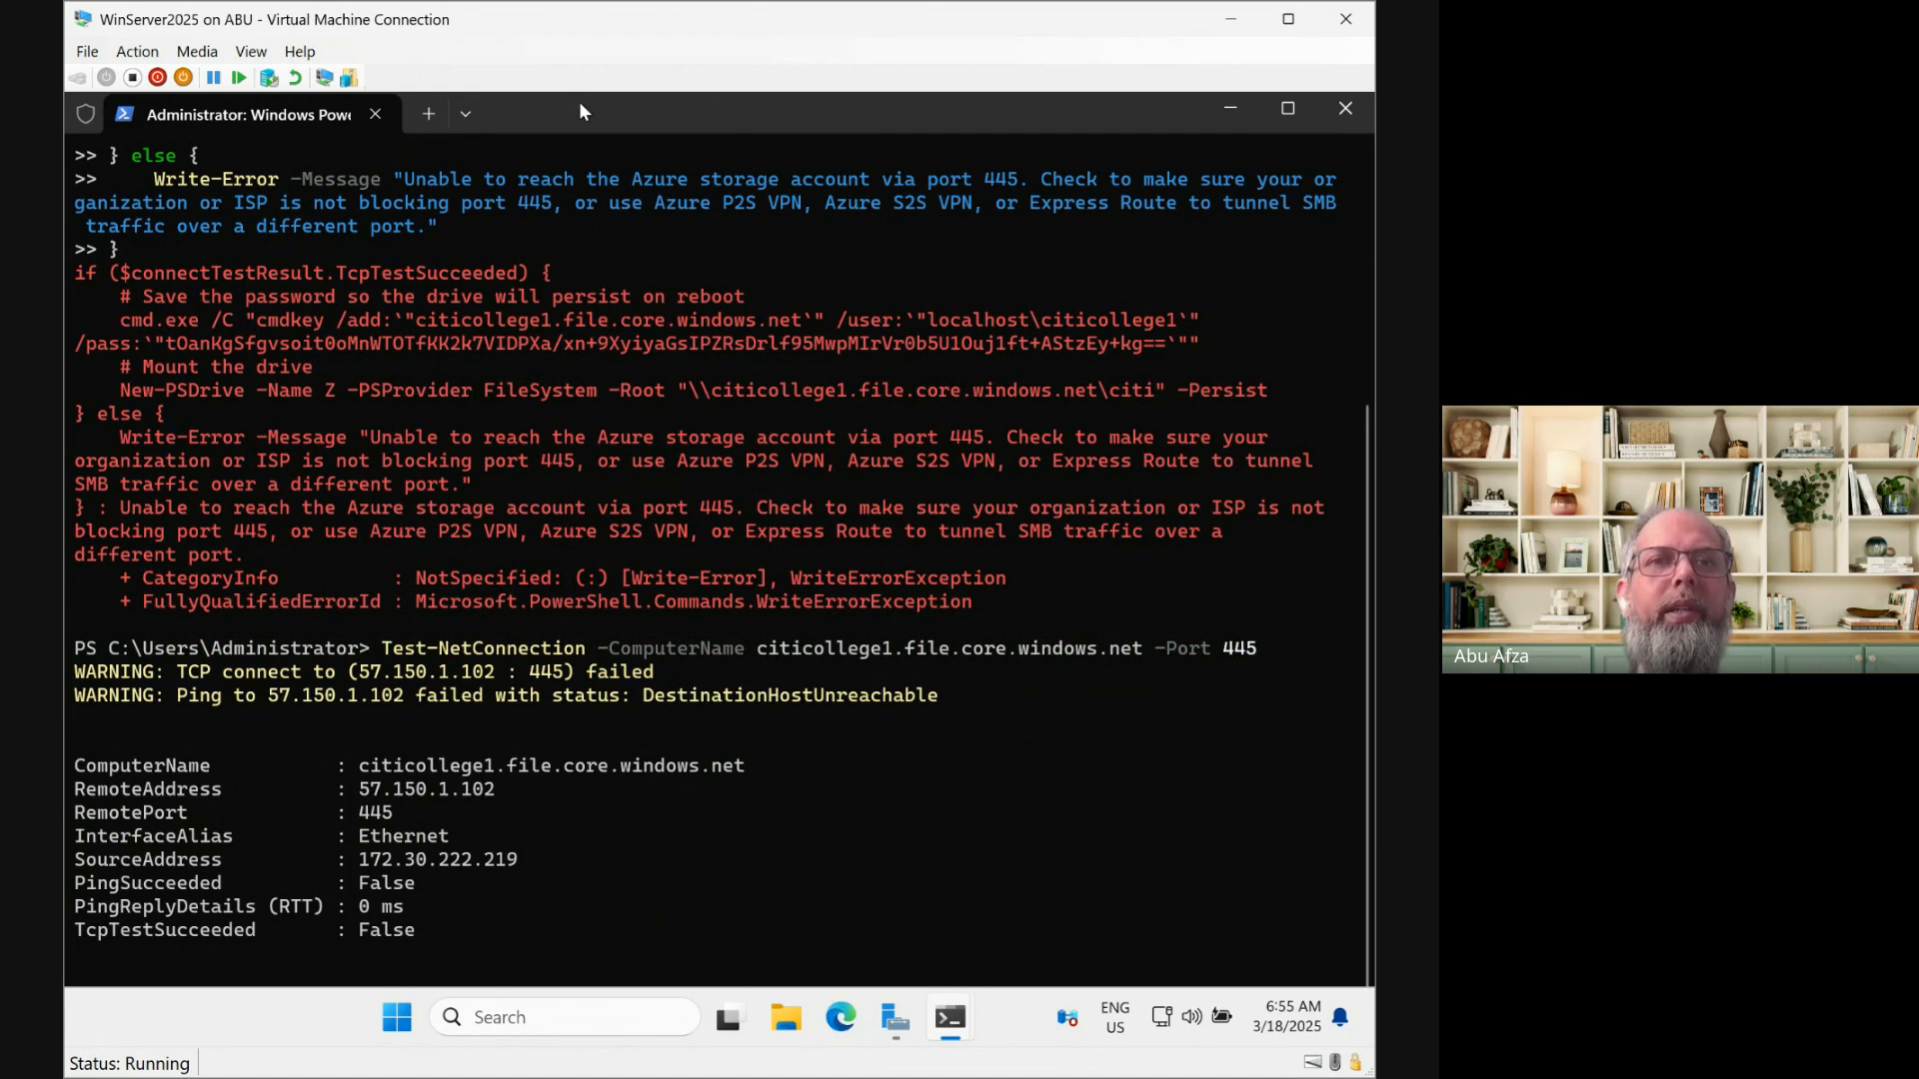
List the SMB firewall rules with Get-NetFirewallRule -DisplayName "*SMB*", showing seven disabled rules
{"action": "left_click_drag", "start_coordinate": [582, 110], "coordinate": [594, 152]}
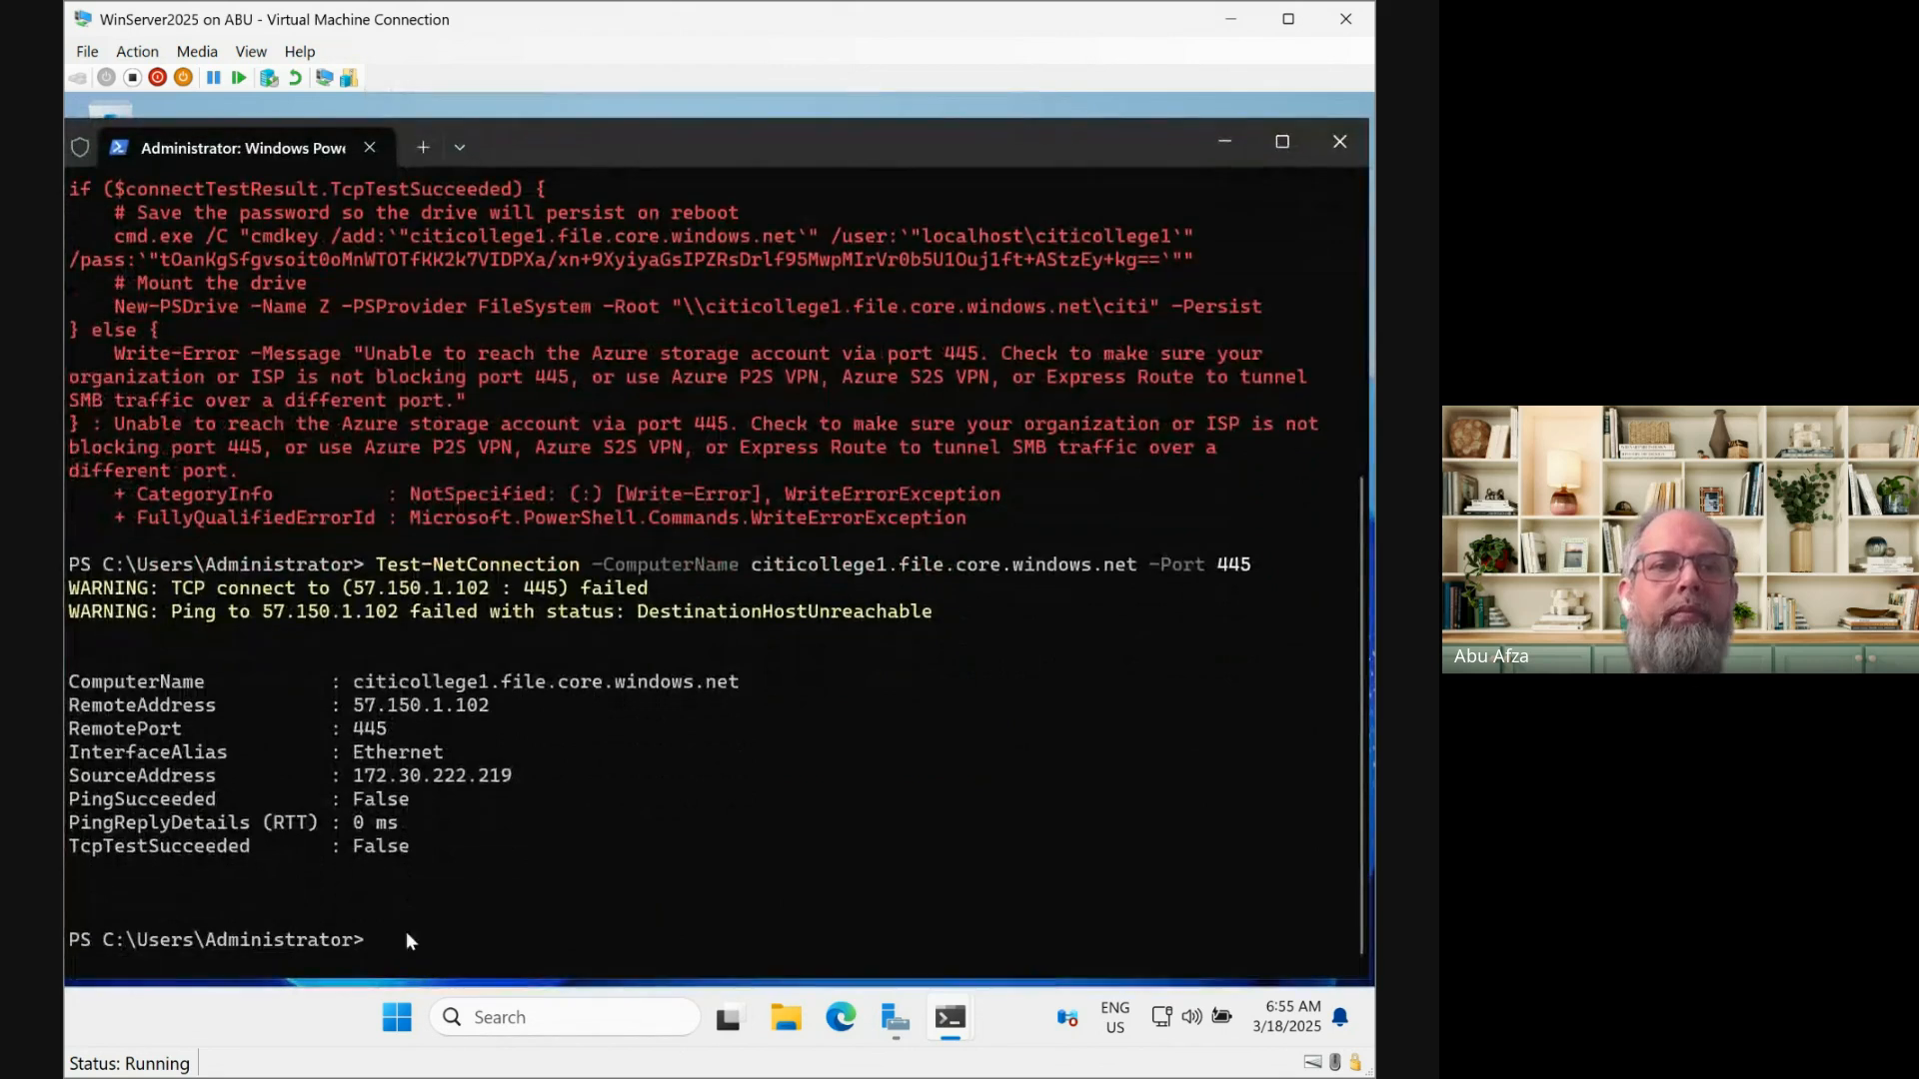
{"action": "type", "text": "Get-NetFirewallRule -DisplayName \"*SMB*\" | Select Name, Enabled"}
{"action": "key", "text": "Return"}
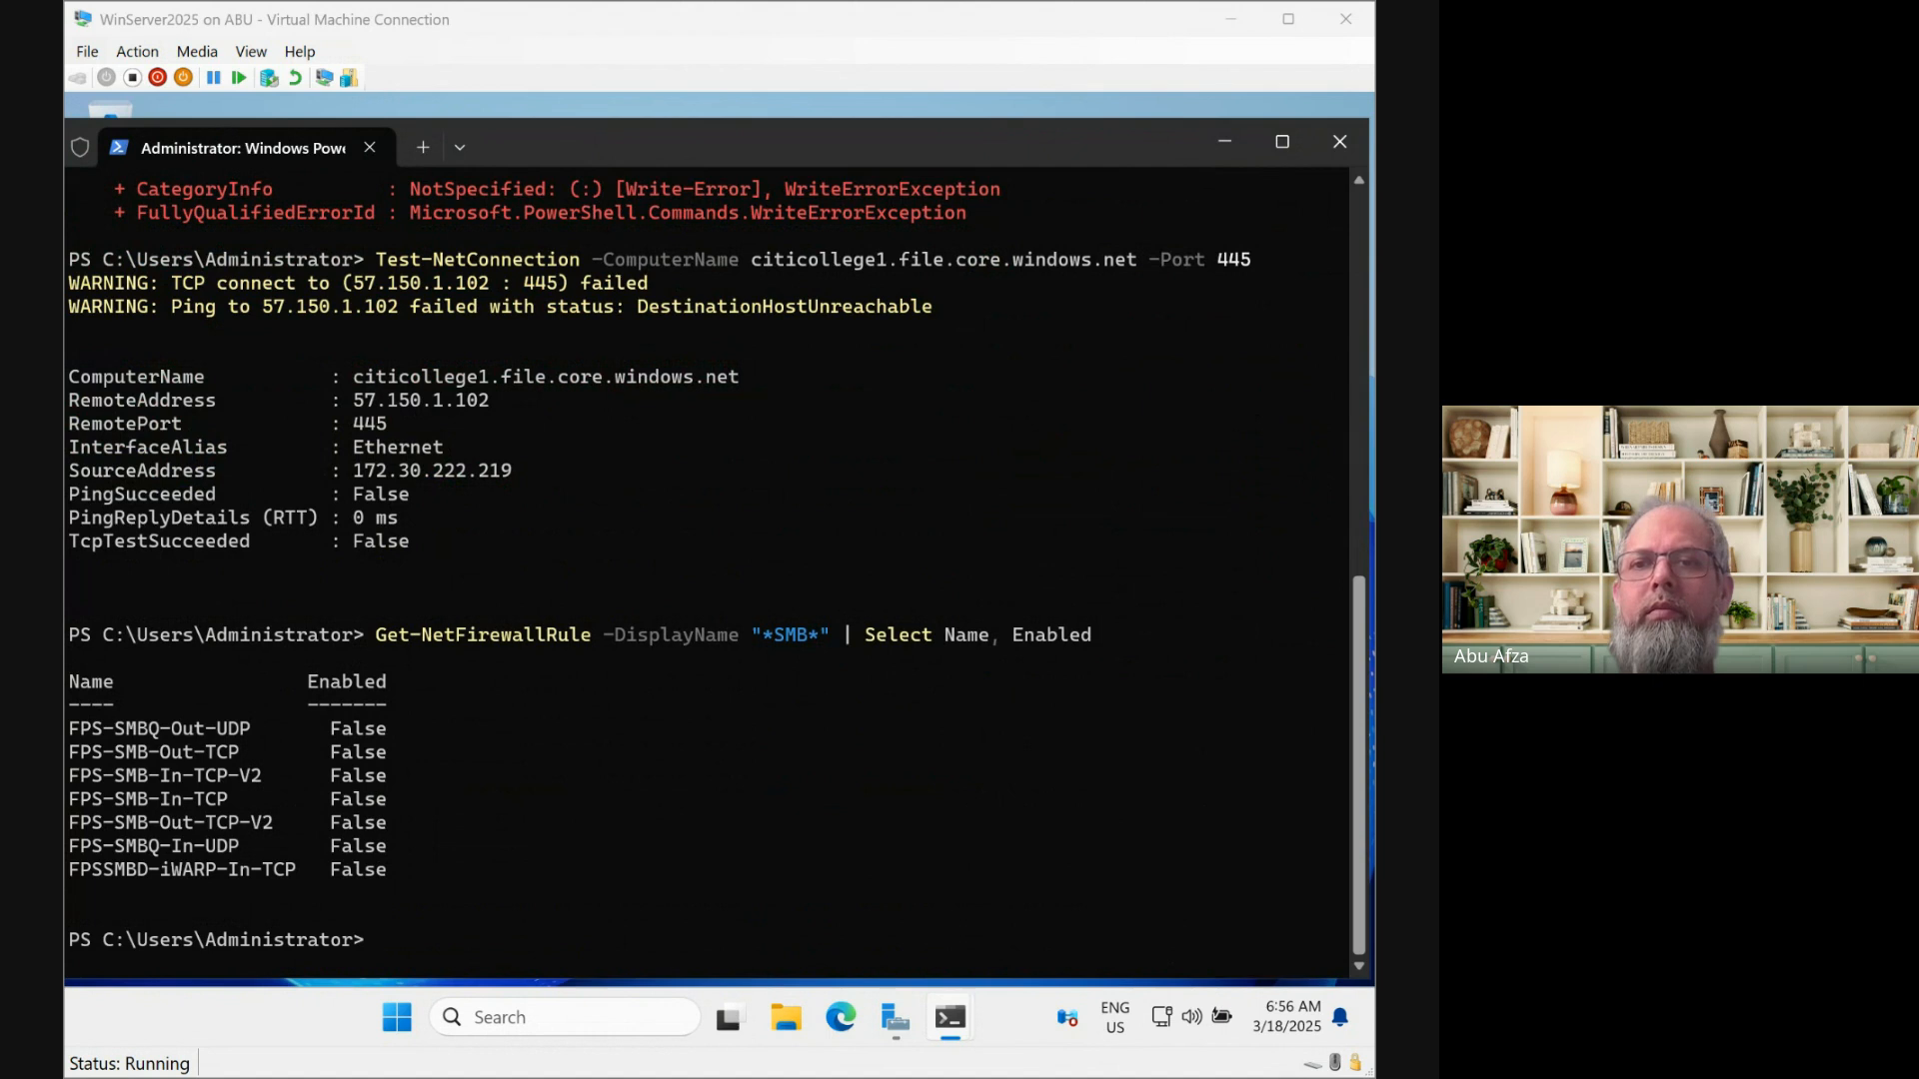
Enable the SMB-Out rule with Set-NetFirewallRule, then rerun the if/else mapping block; port 445 still fails
{"action": "right_click", "coordinate": [382, 933]}
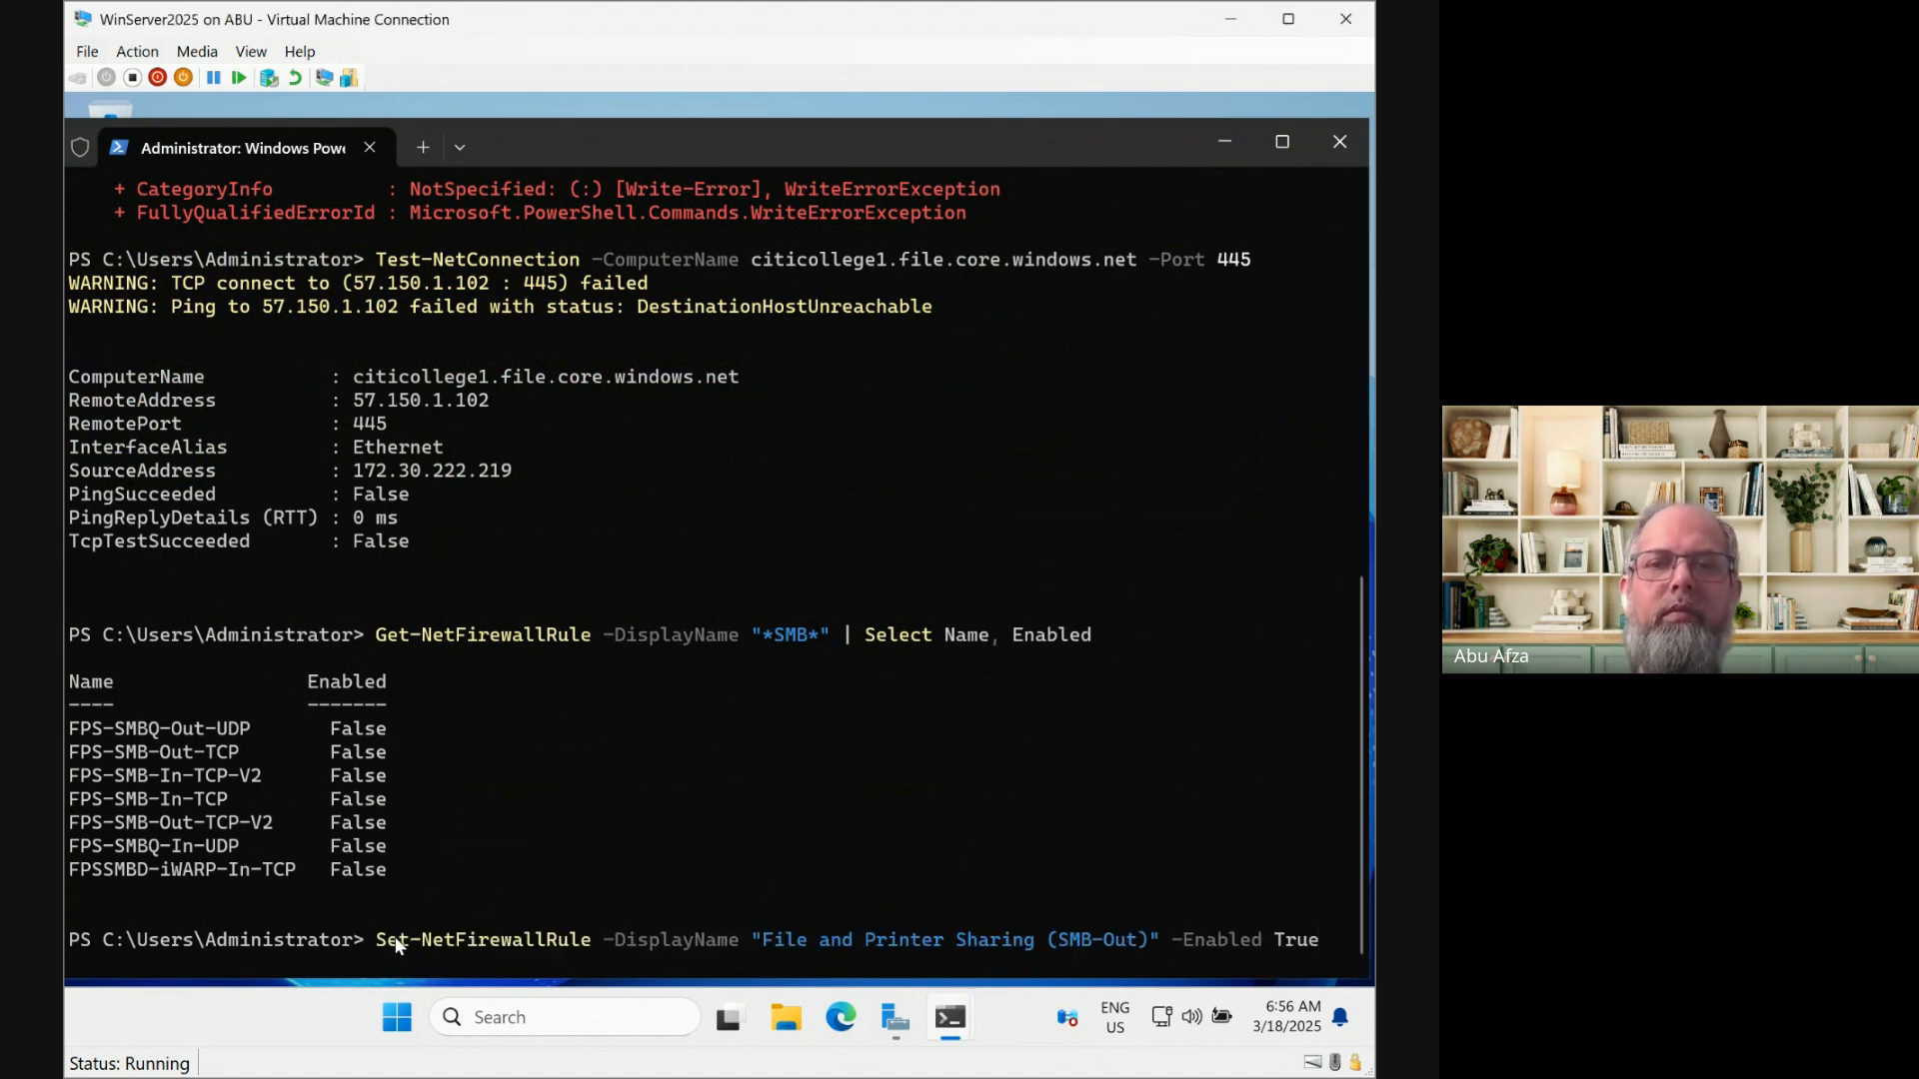
{"action": "key", "text": "Return"}
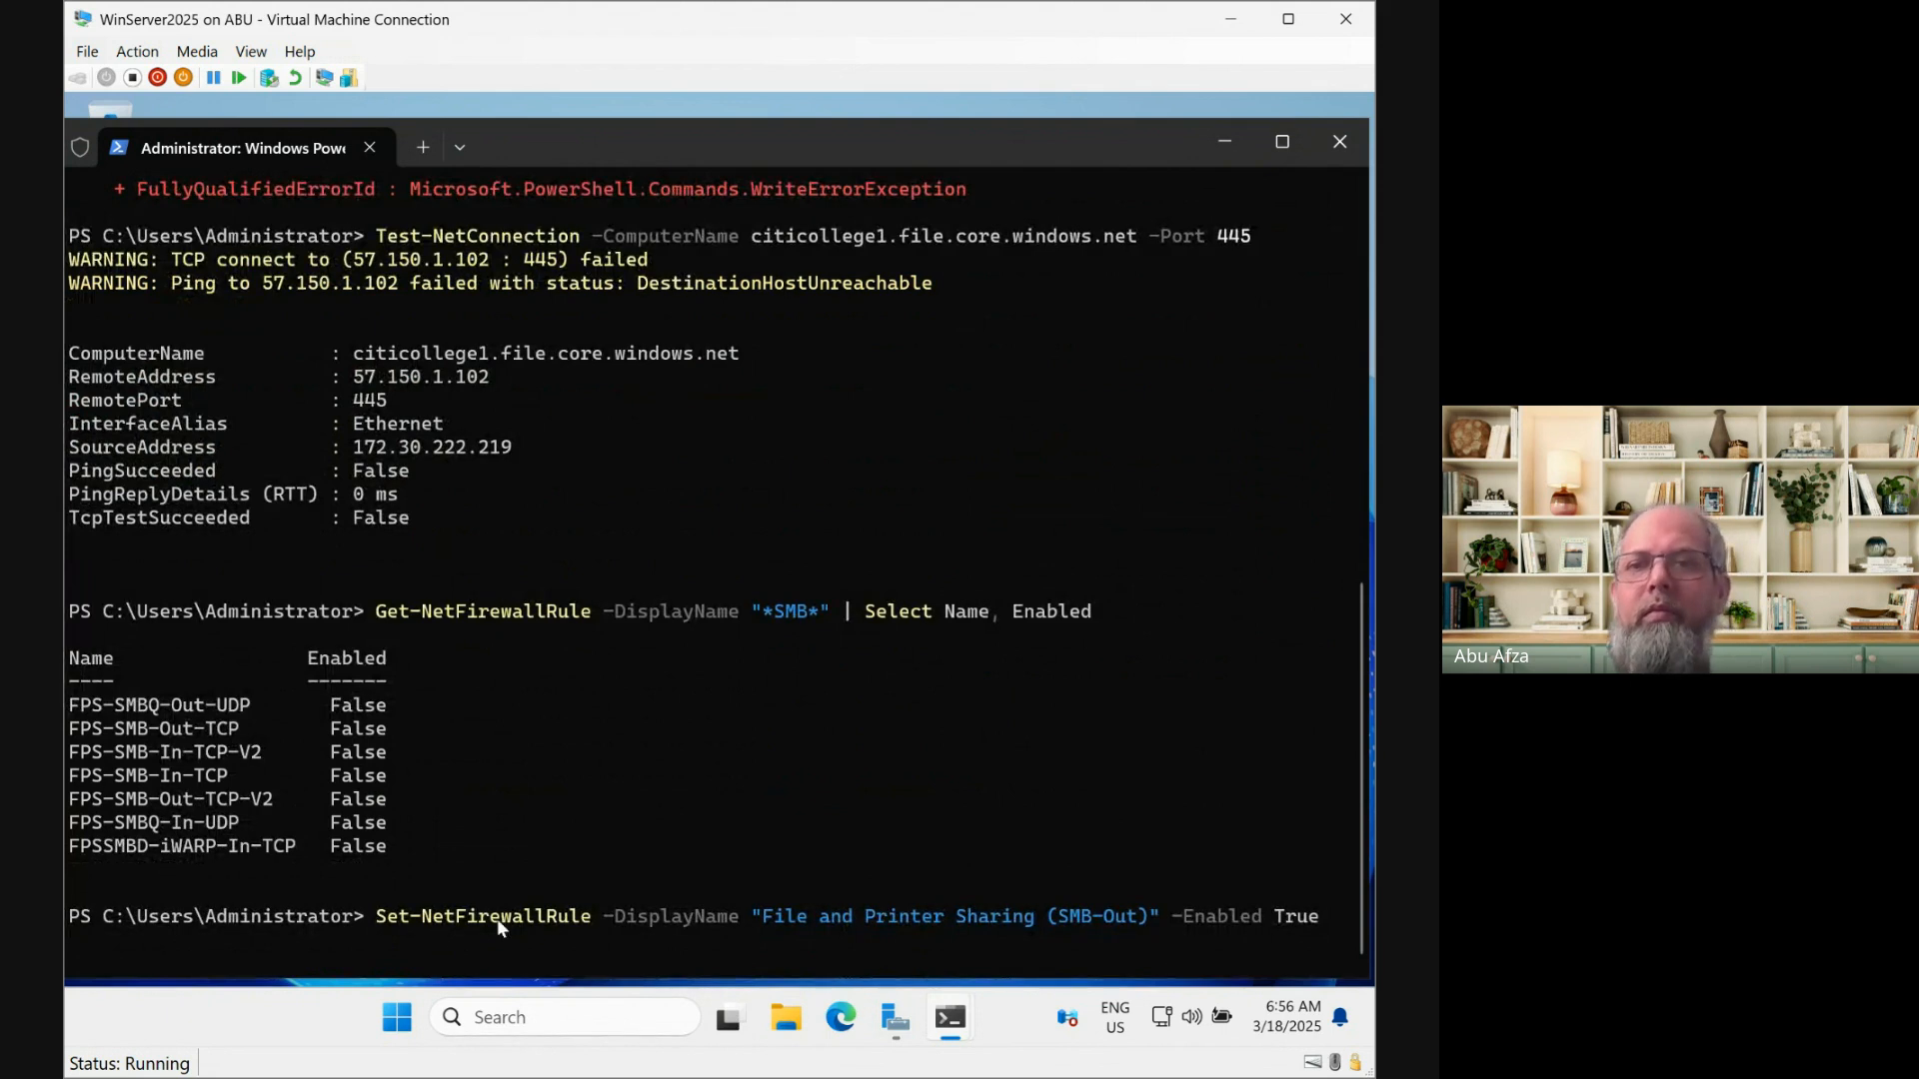
{"action": "key", "text": "alt+Tab"}
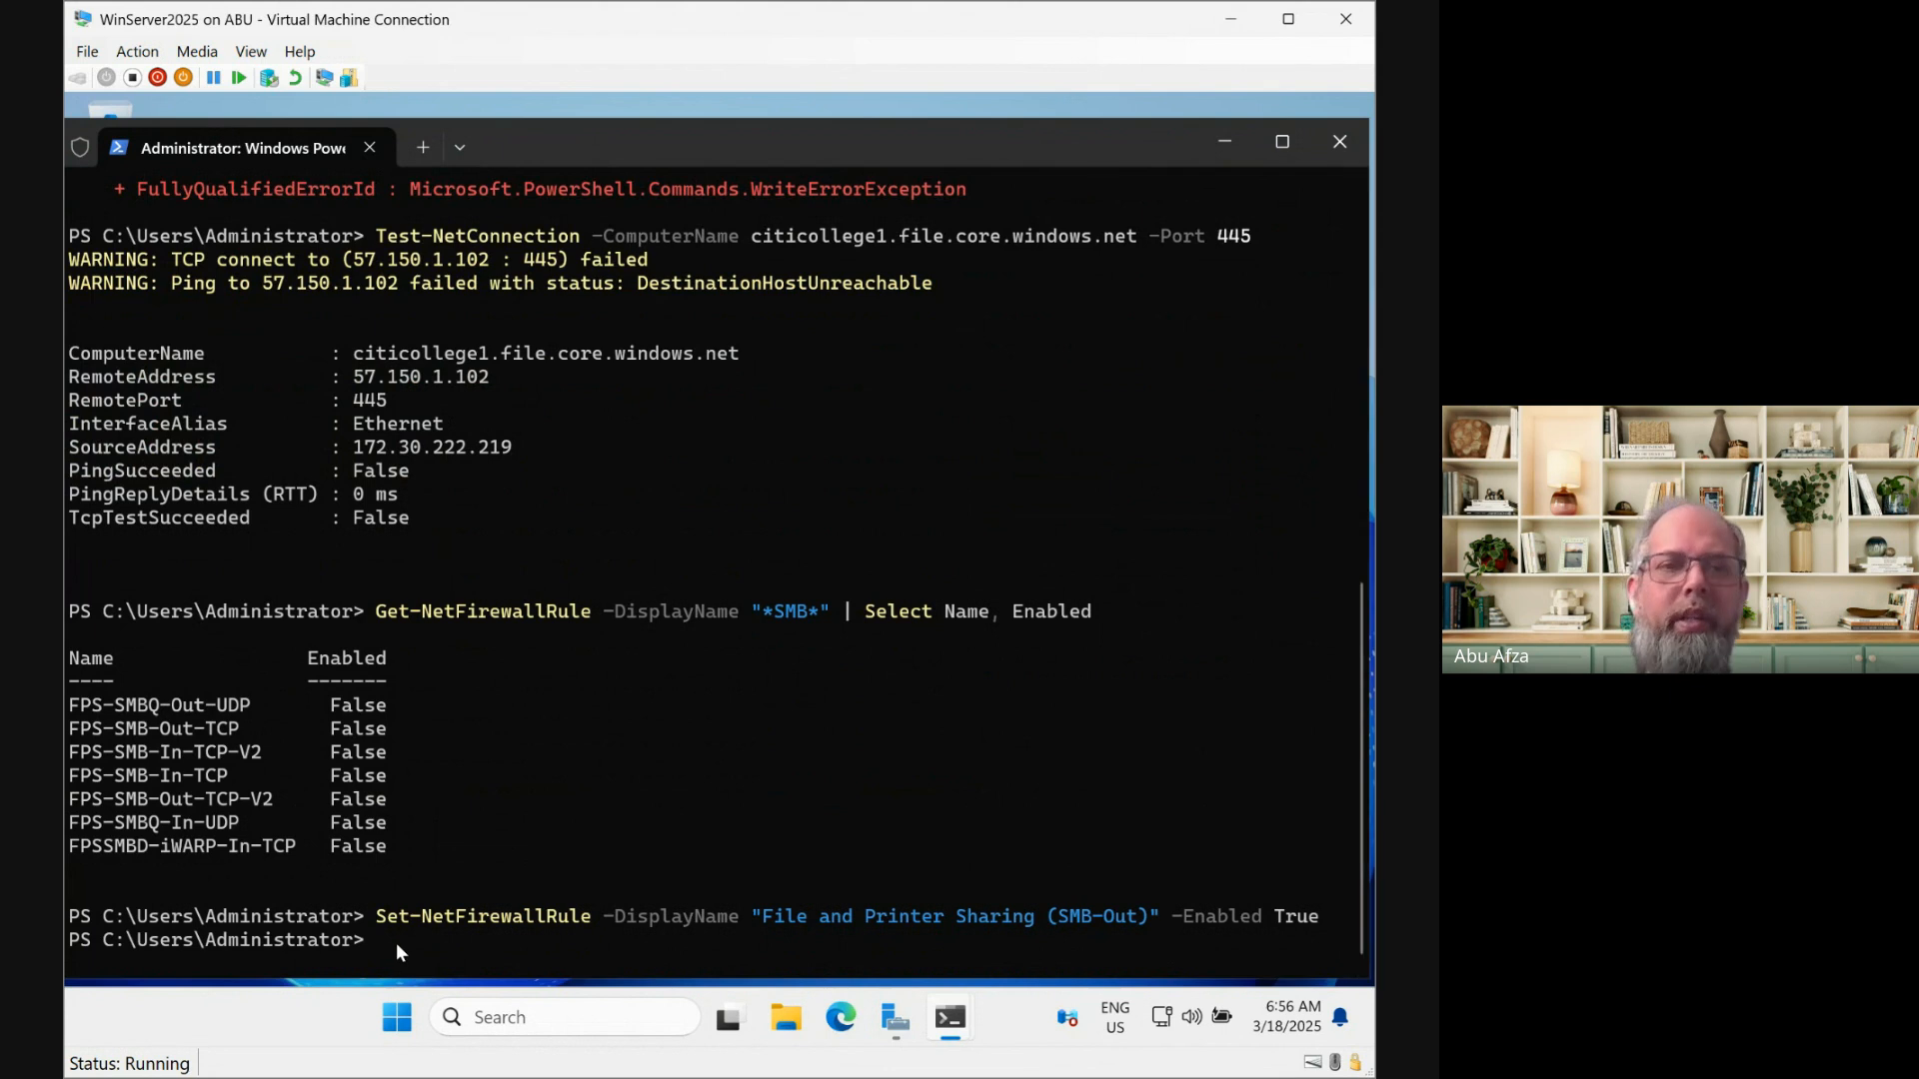
{"action": "key", "text": "Up"}
{"action": "key", "text": "Up"}
{"action": "key", "text": "Up"}
{"action": "key", "text": "Up"}
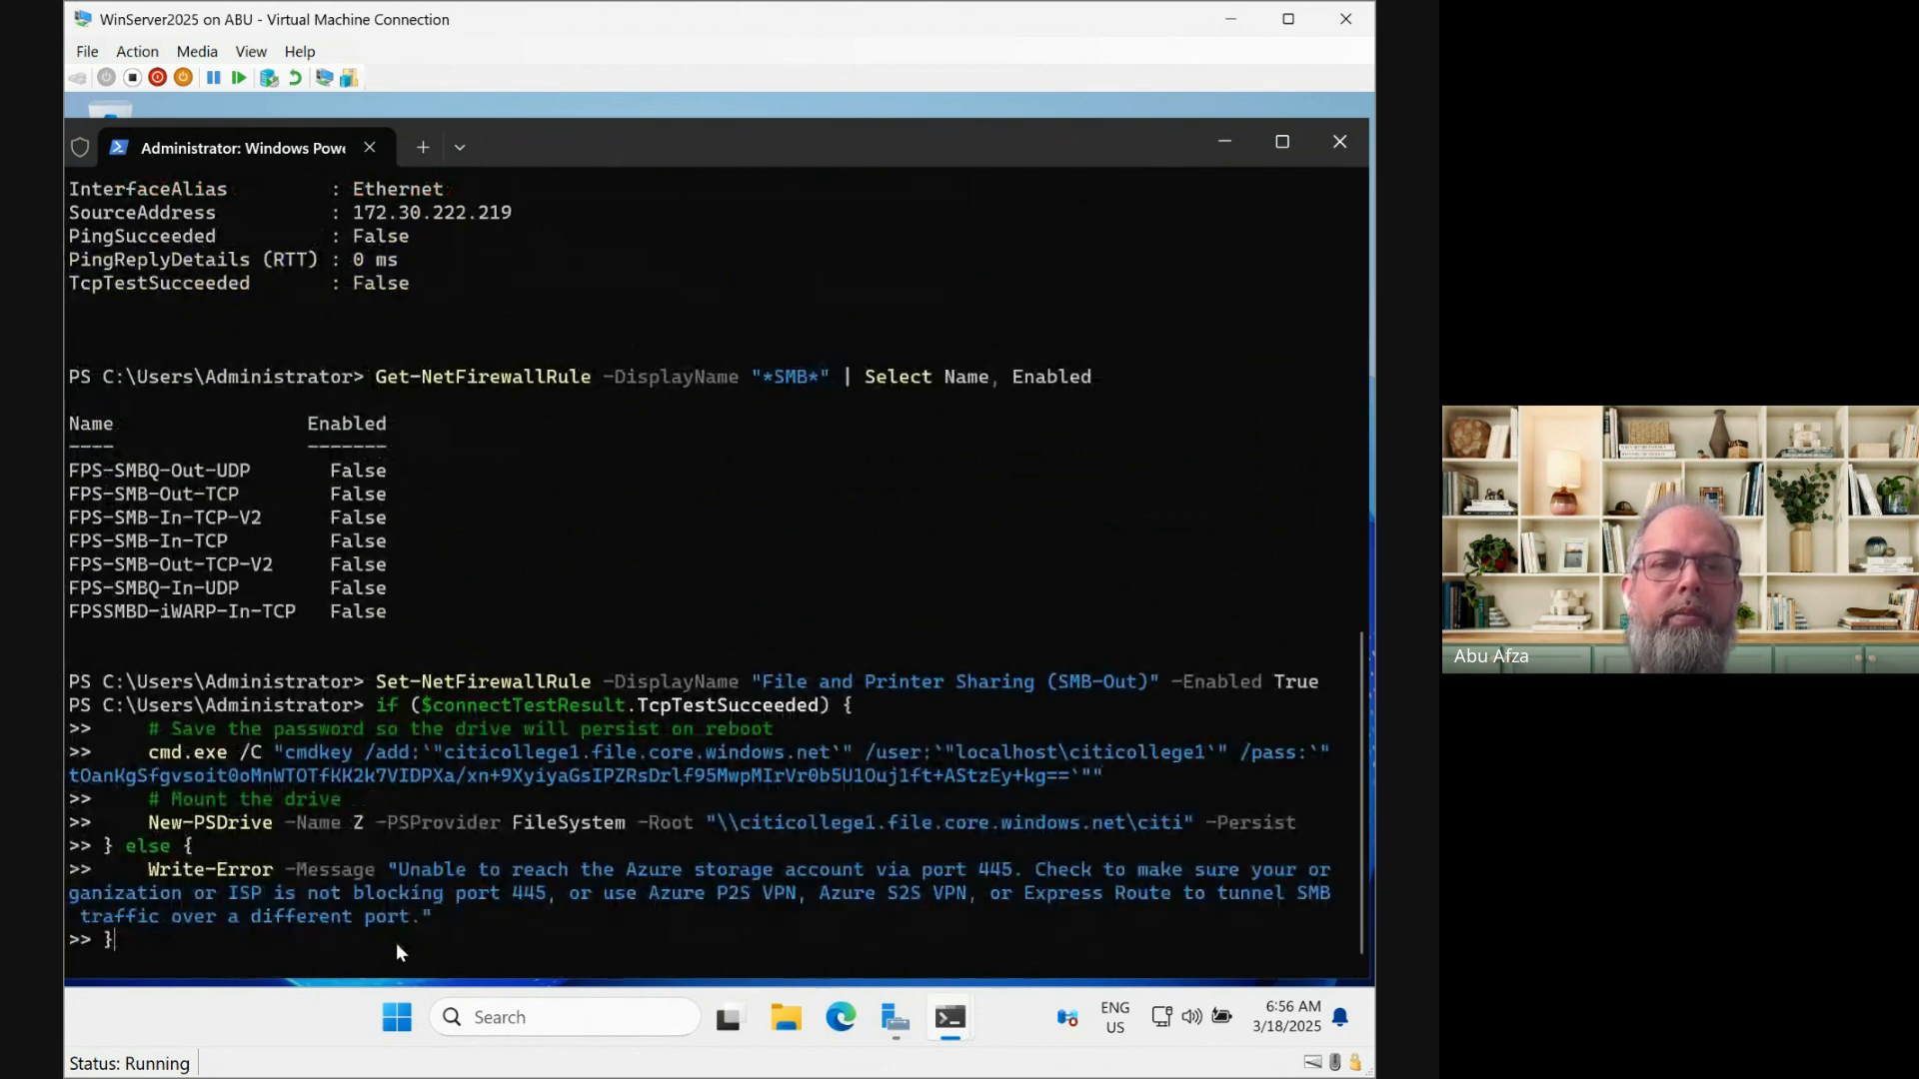
{"action": "key", "text": "Return"}
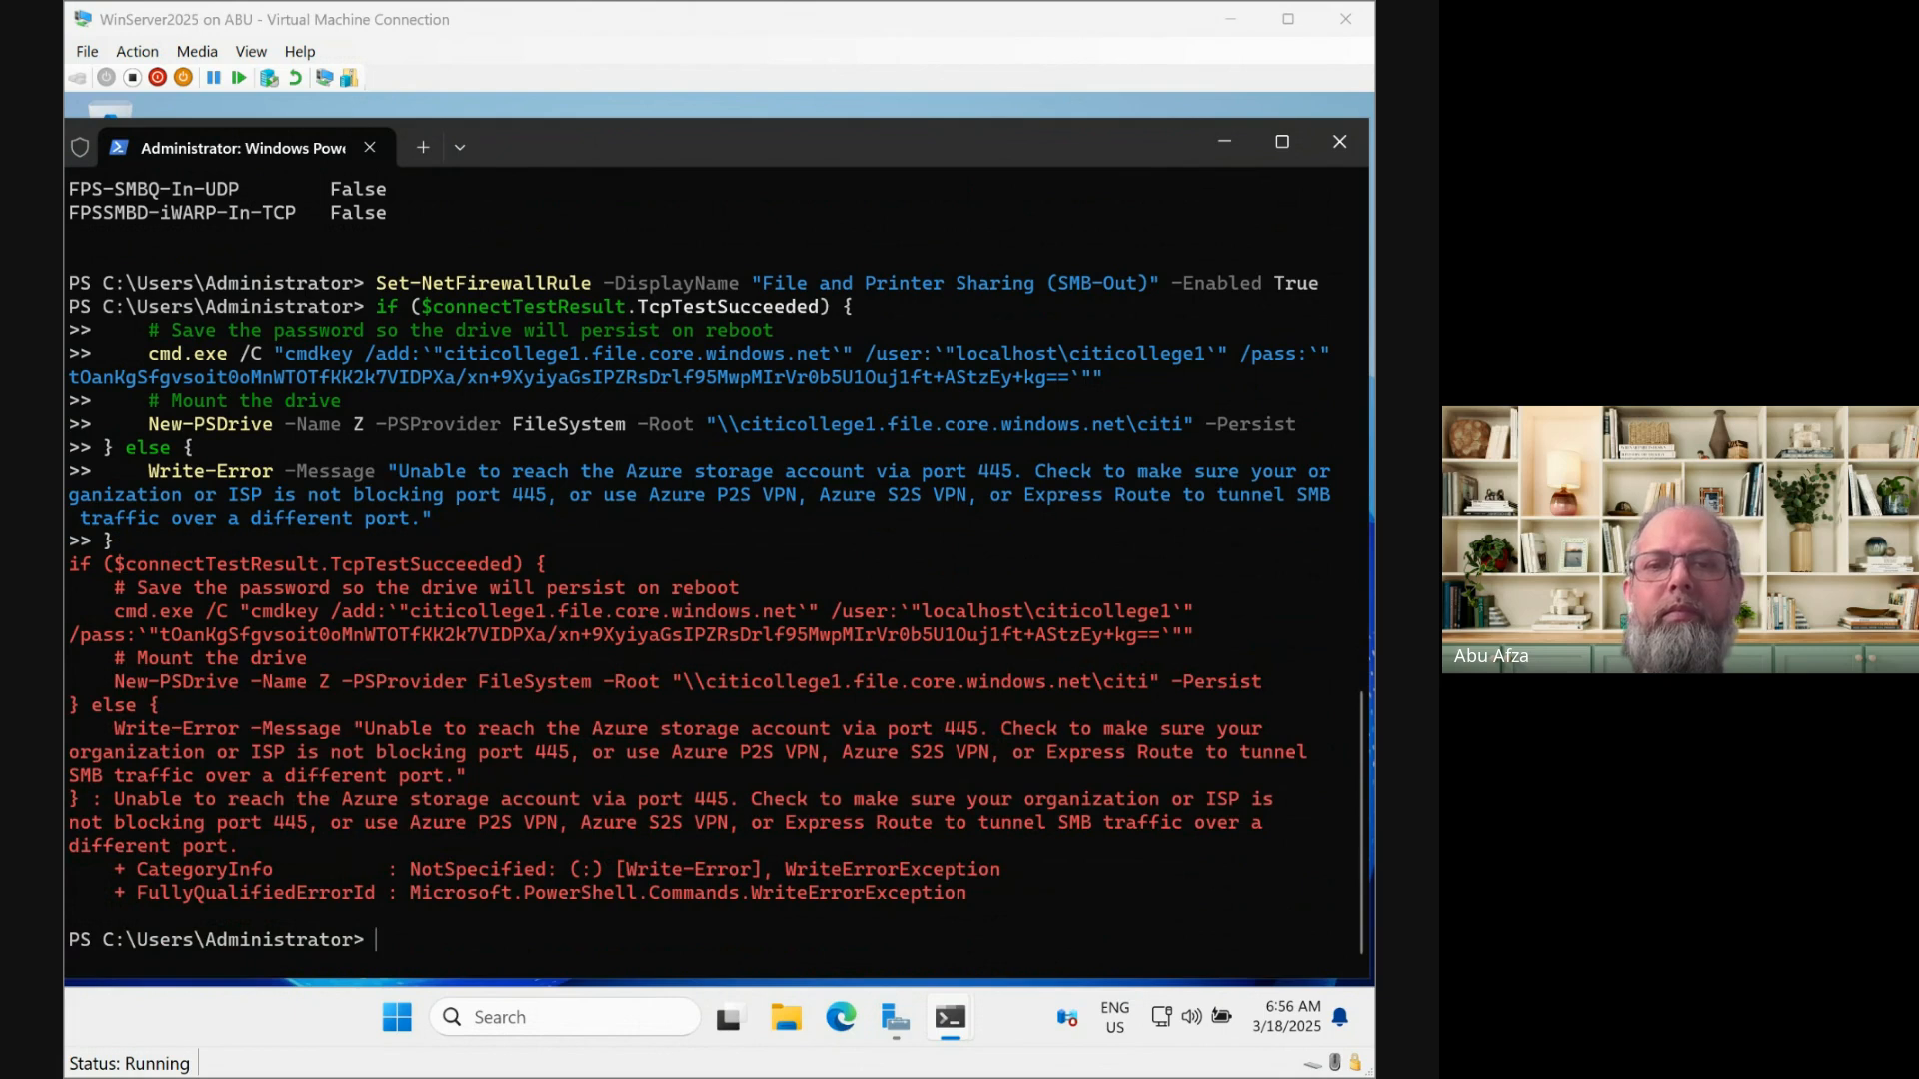
Paste and run the full drive-mapping script again, then review the failed port 445 test output
{"action": "right_click", "coordinate": [416, 944]}
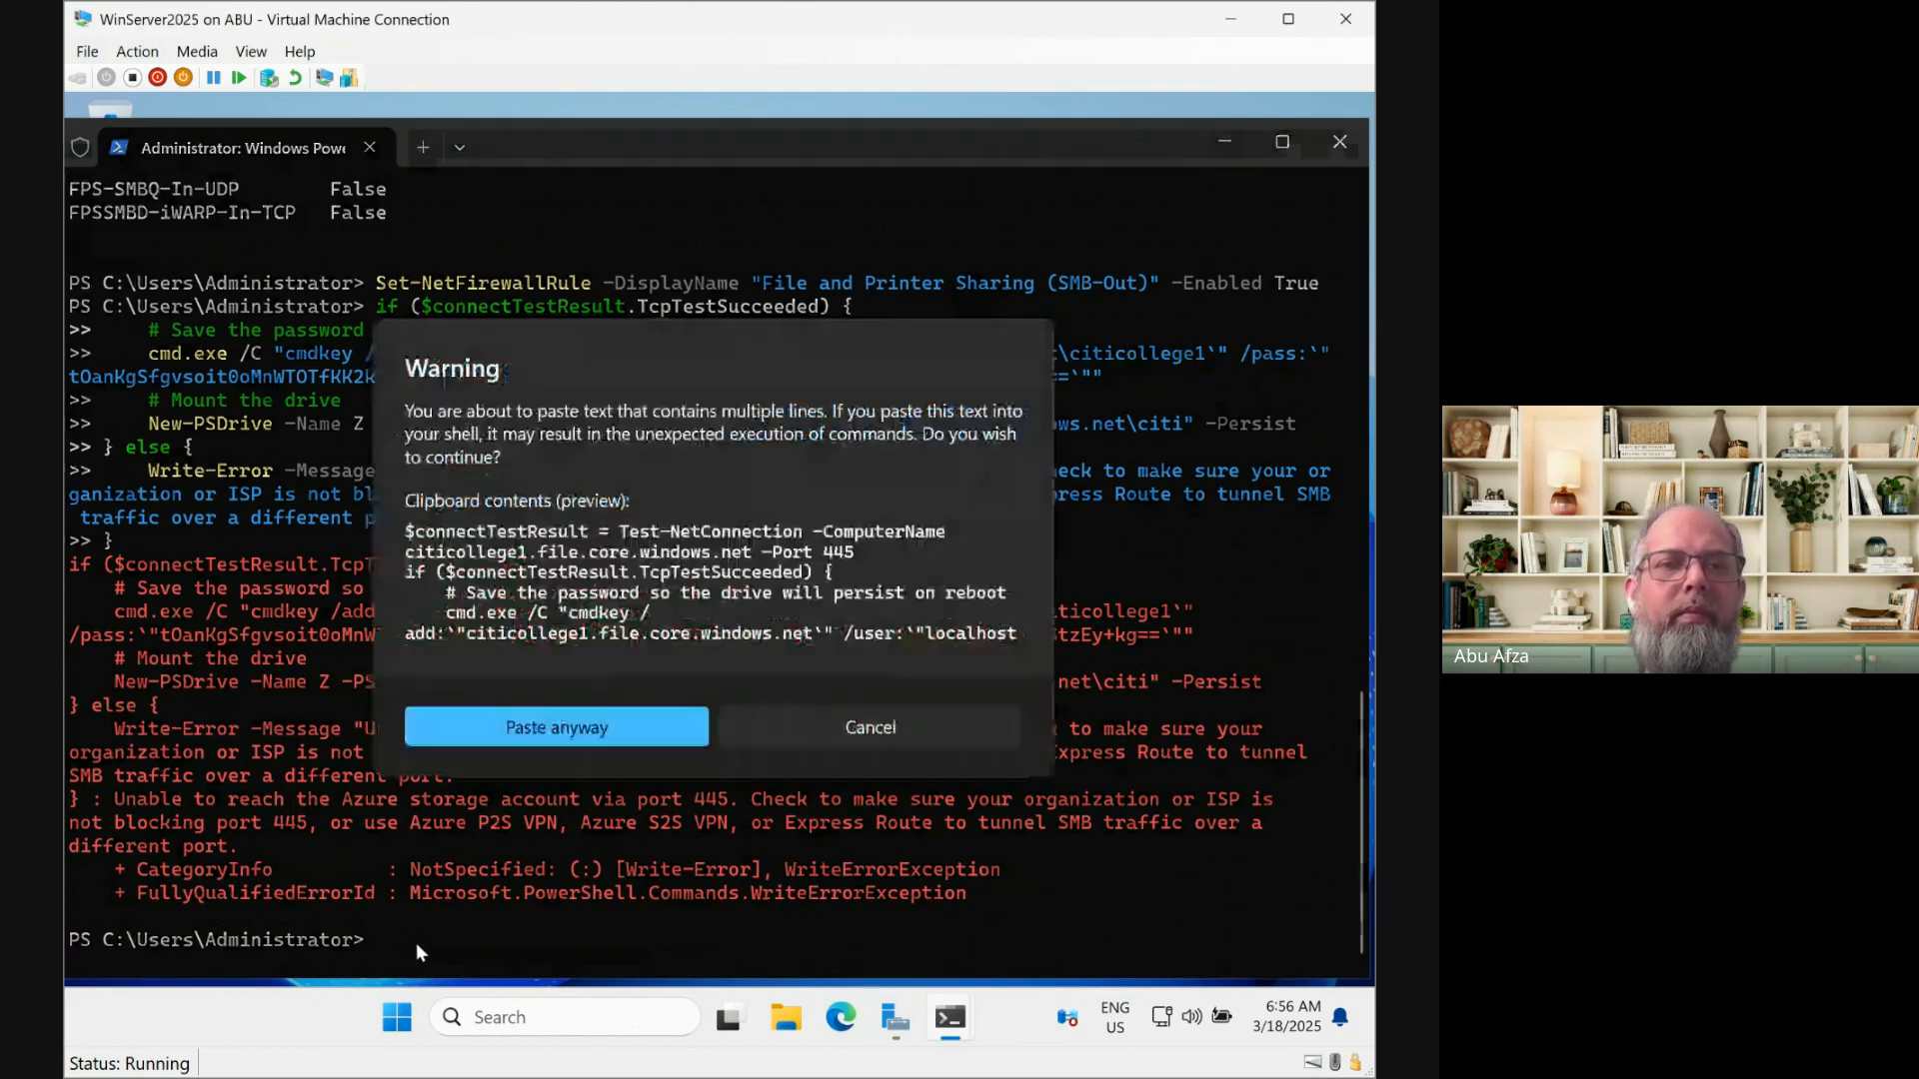
{"action": "left_click", "coordinate": [513, 733]}
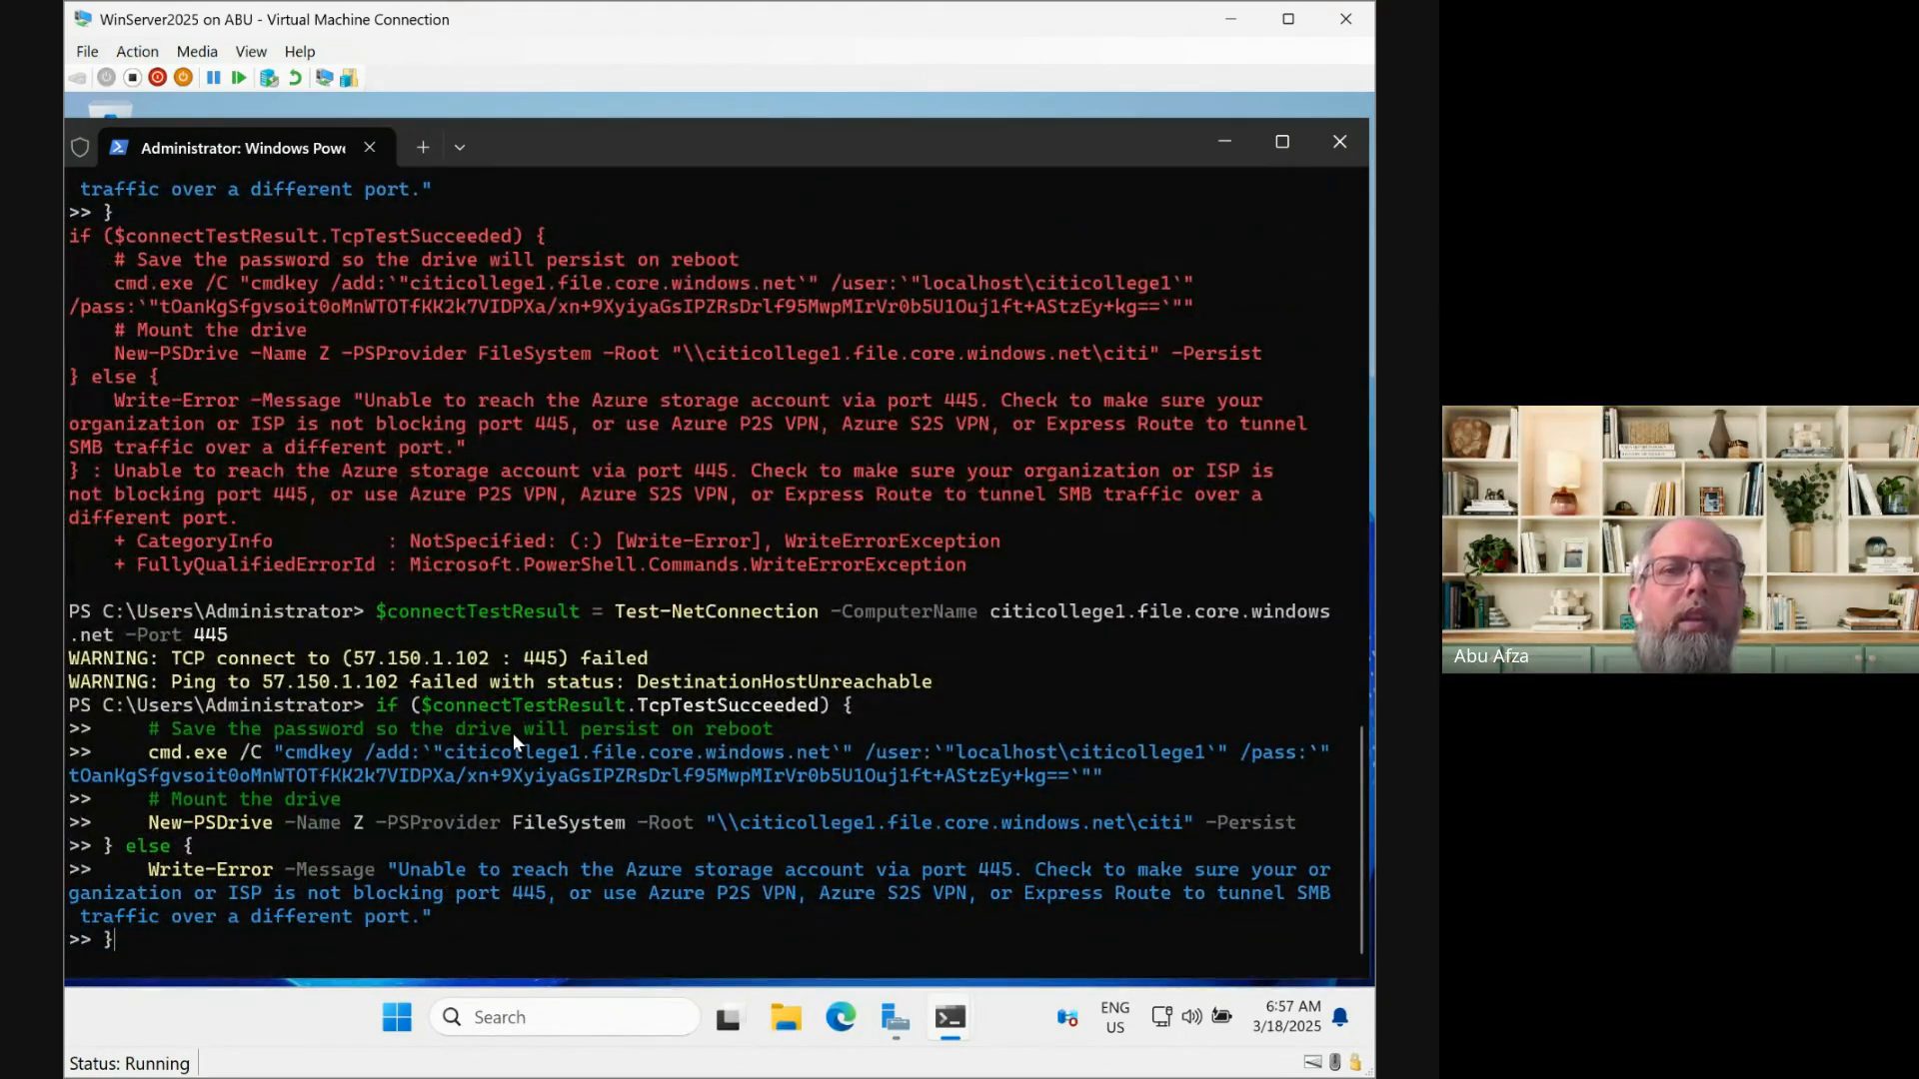
{"action": "key", "text": "Return"}
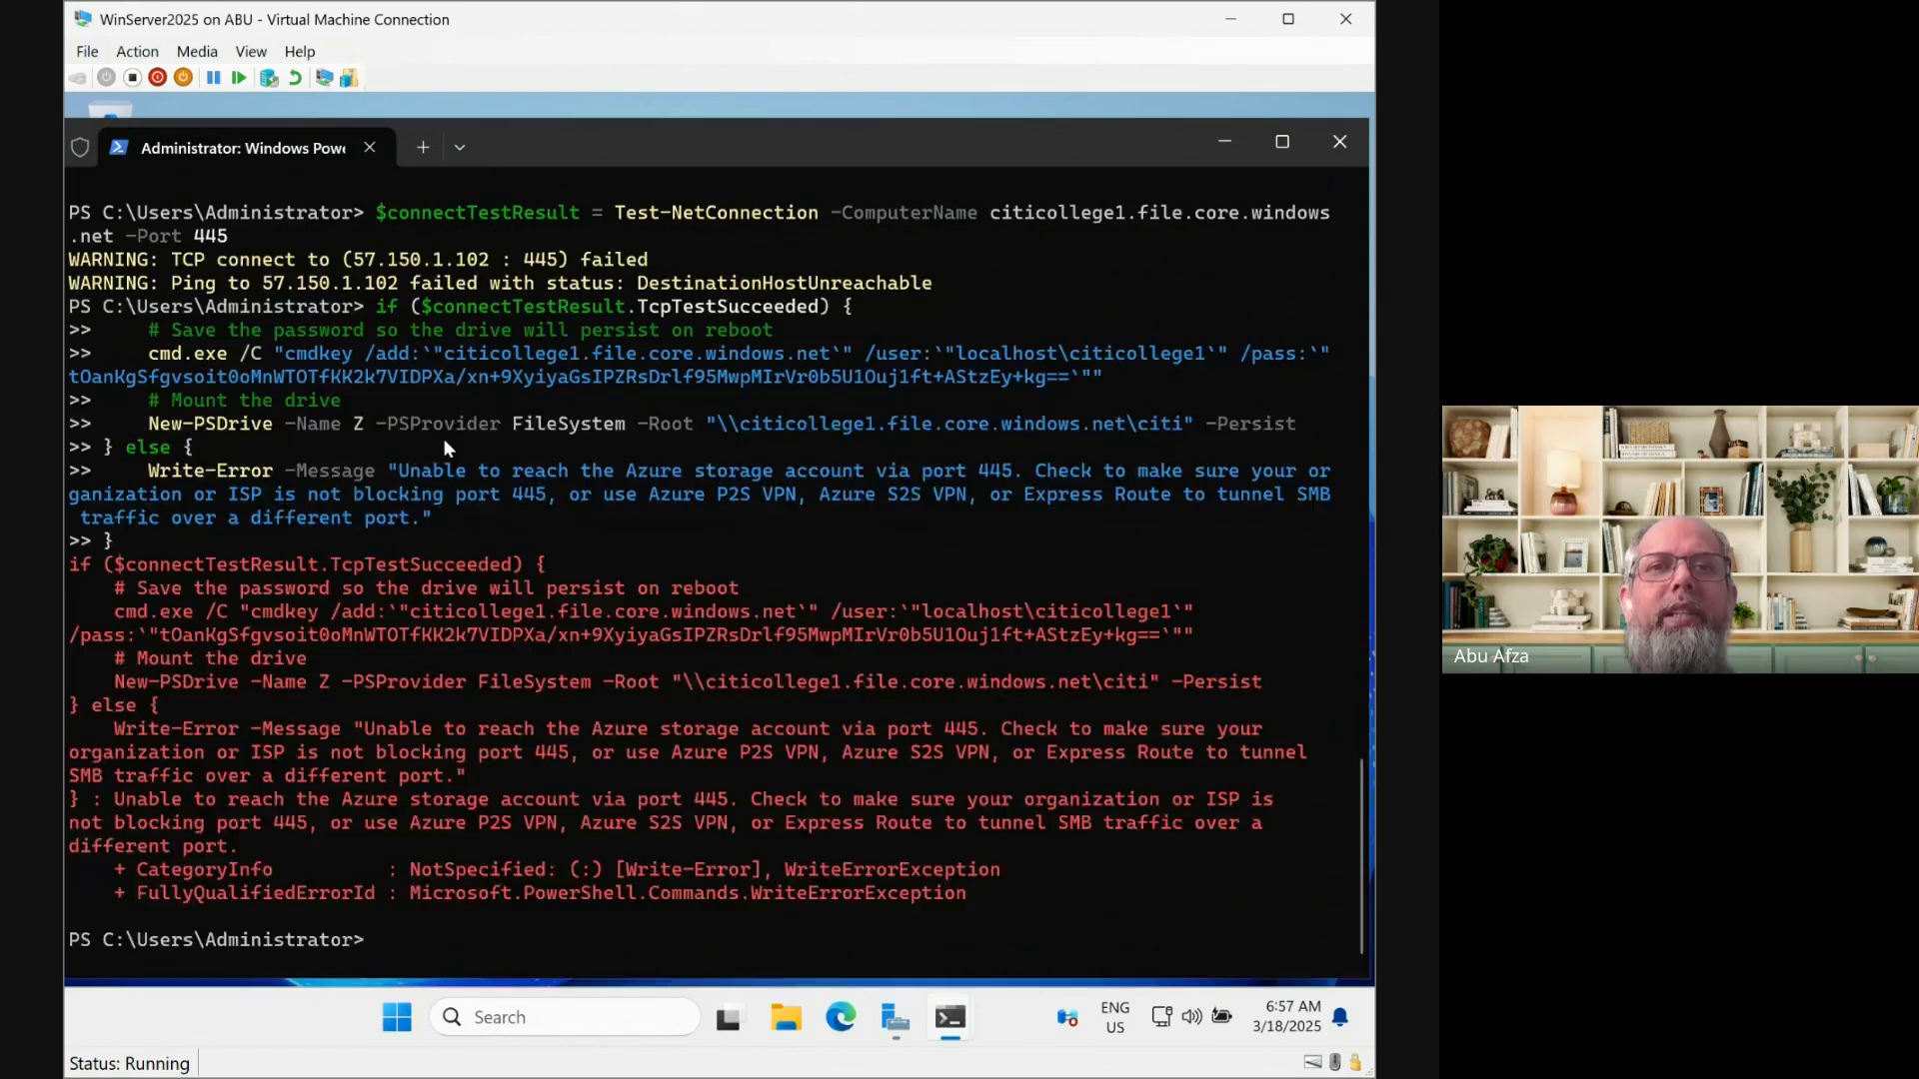
{"action": "scroll", "coordinate": [441, 438], "scroll_direction": "up", "scroll_amount": 6}
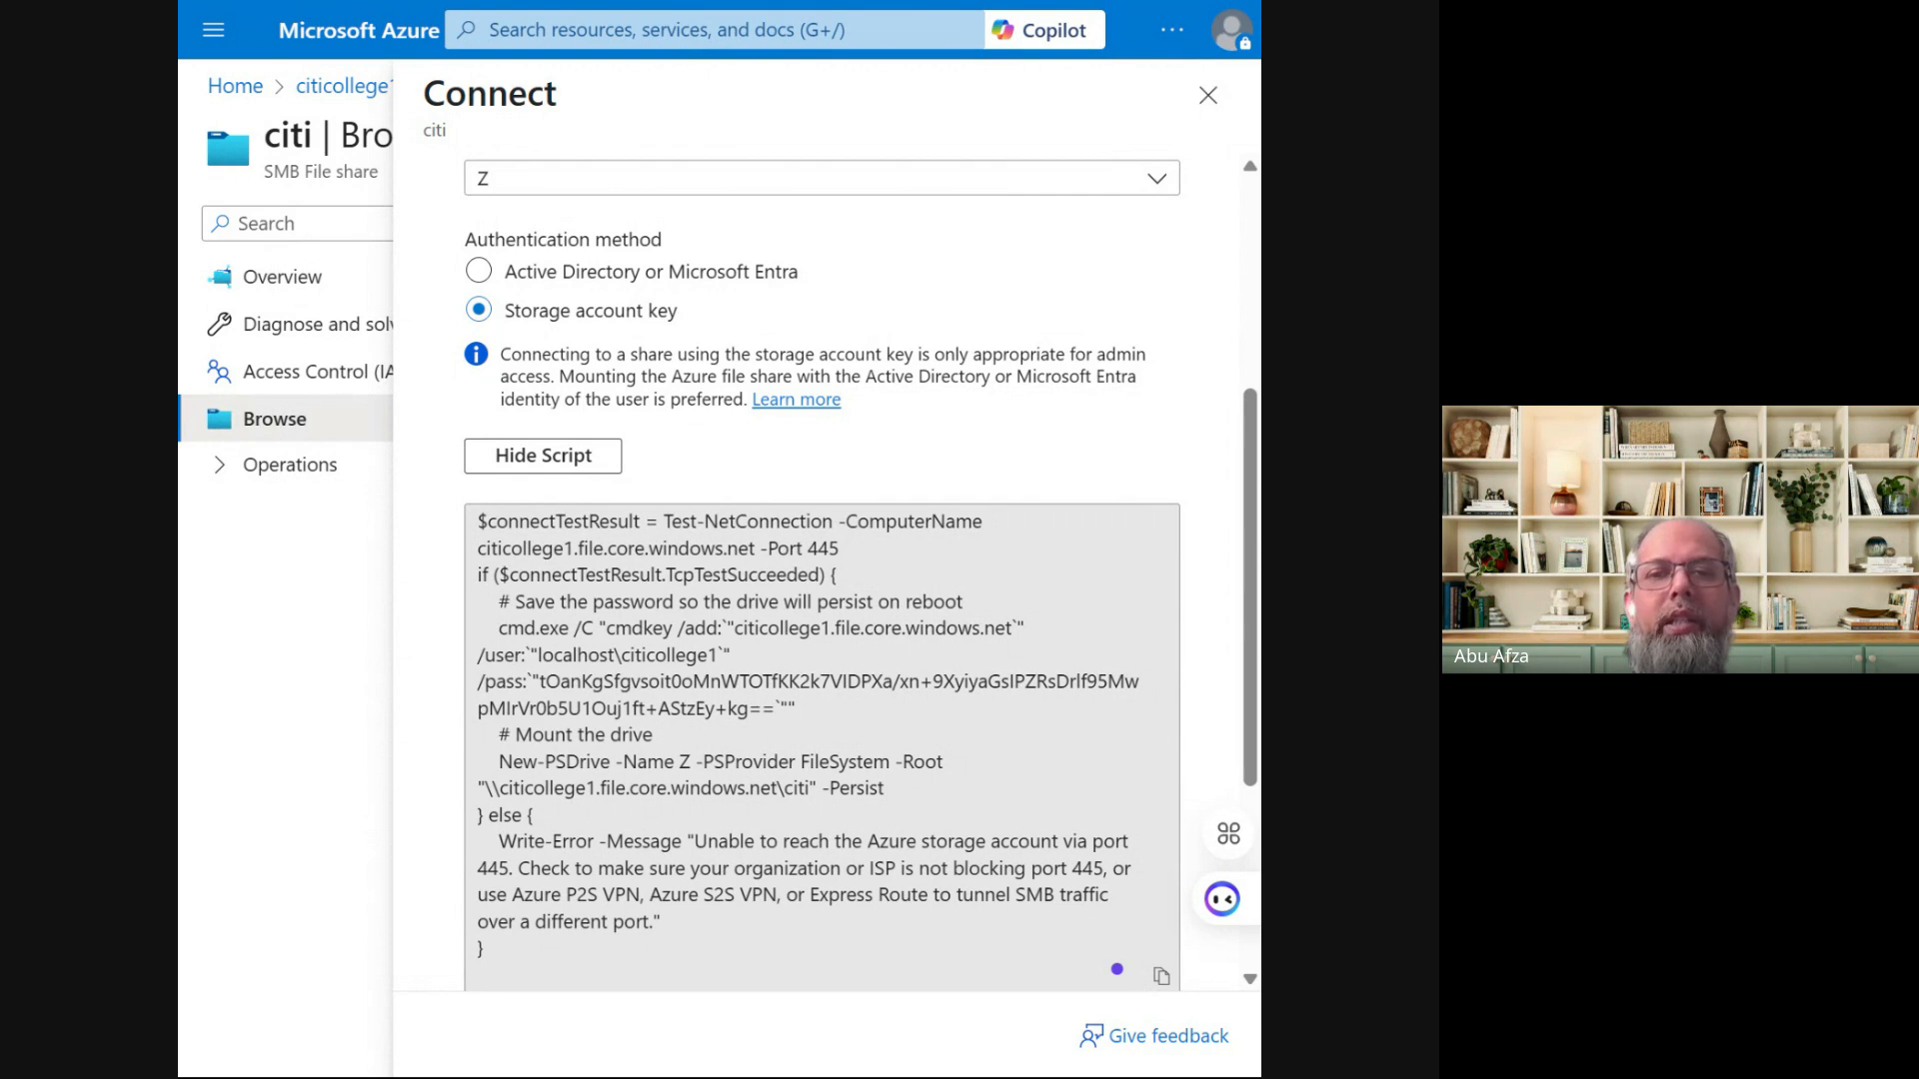
Copy the citi share's drive Z connection script and close the Connect pane
{"action": "left_click", "coordinate": [1162, 976]}
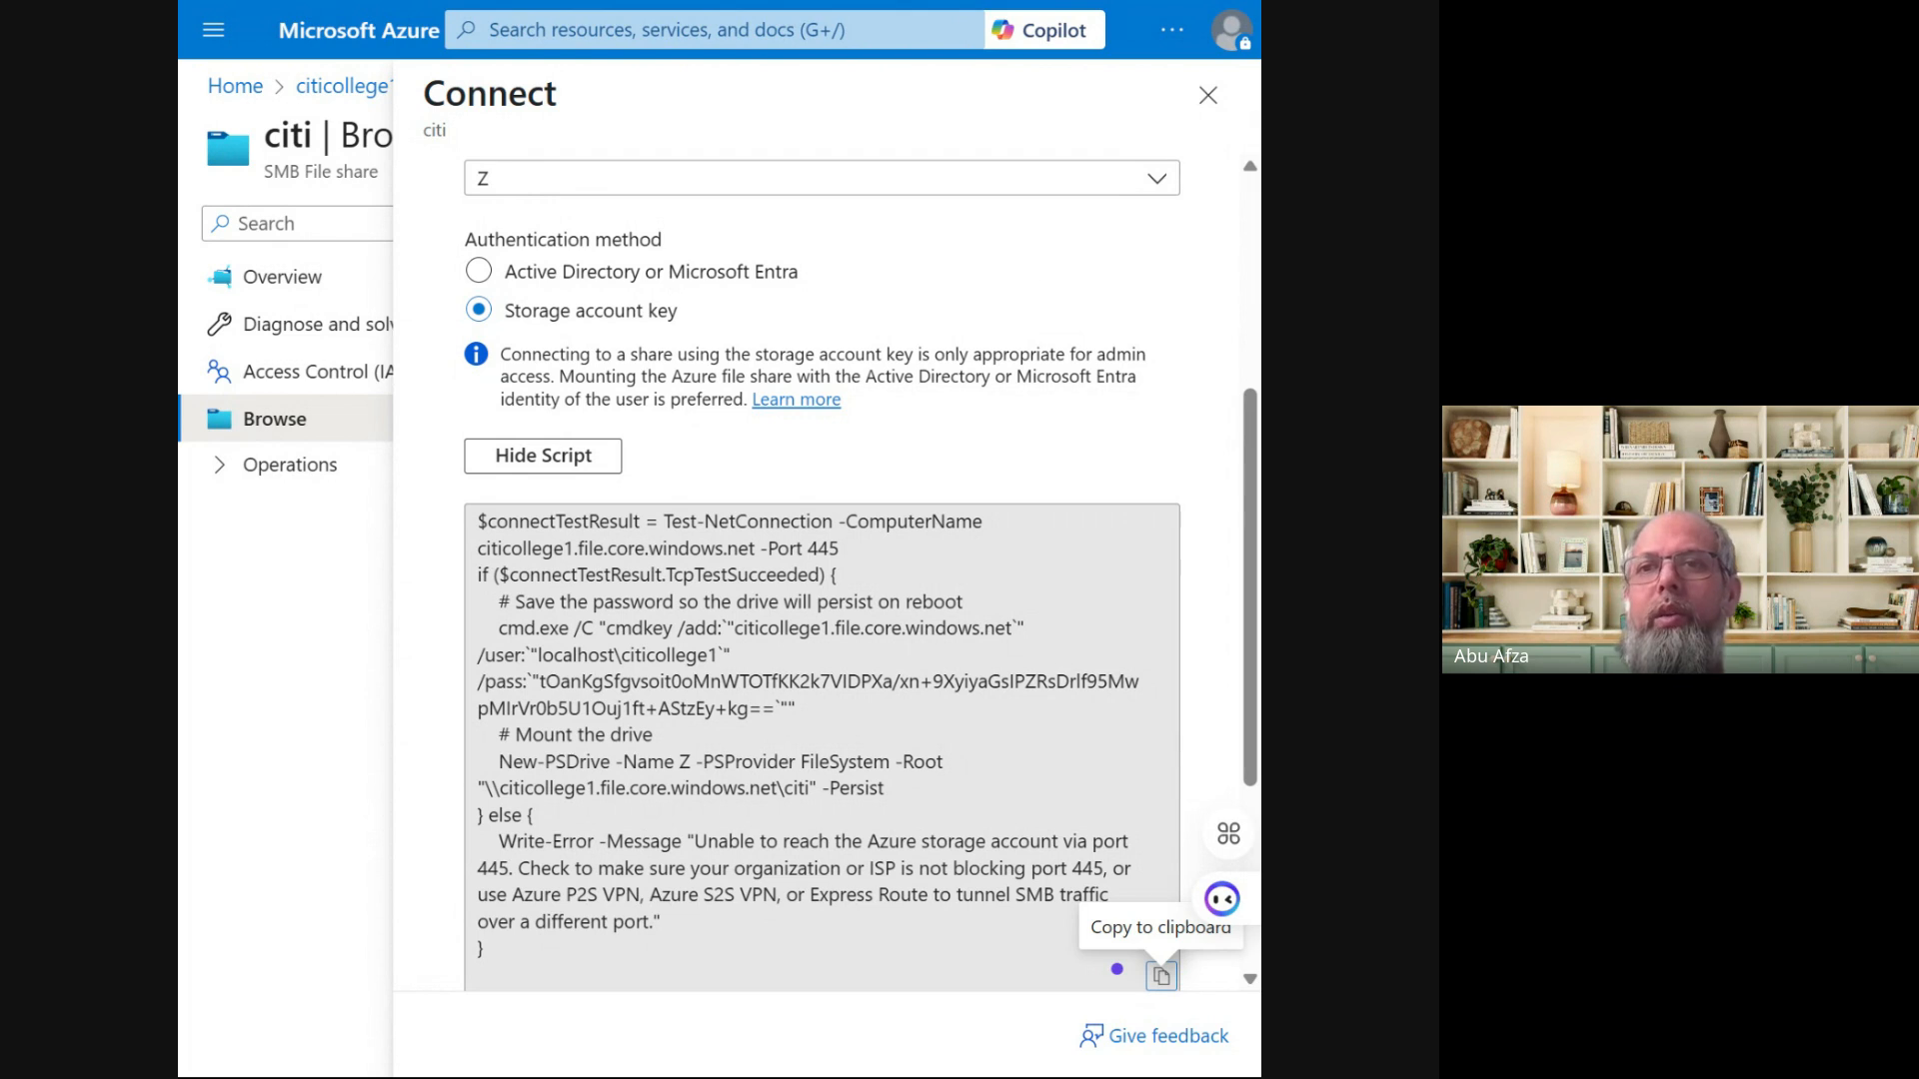
{"action": "left_click", "coordinate": [1209, 97]}
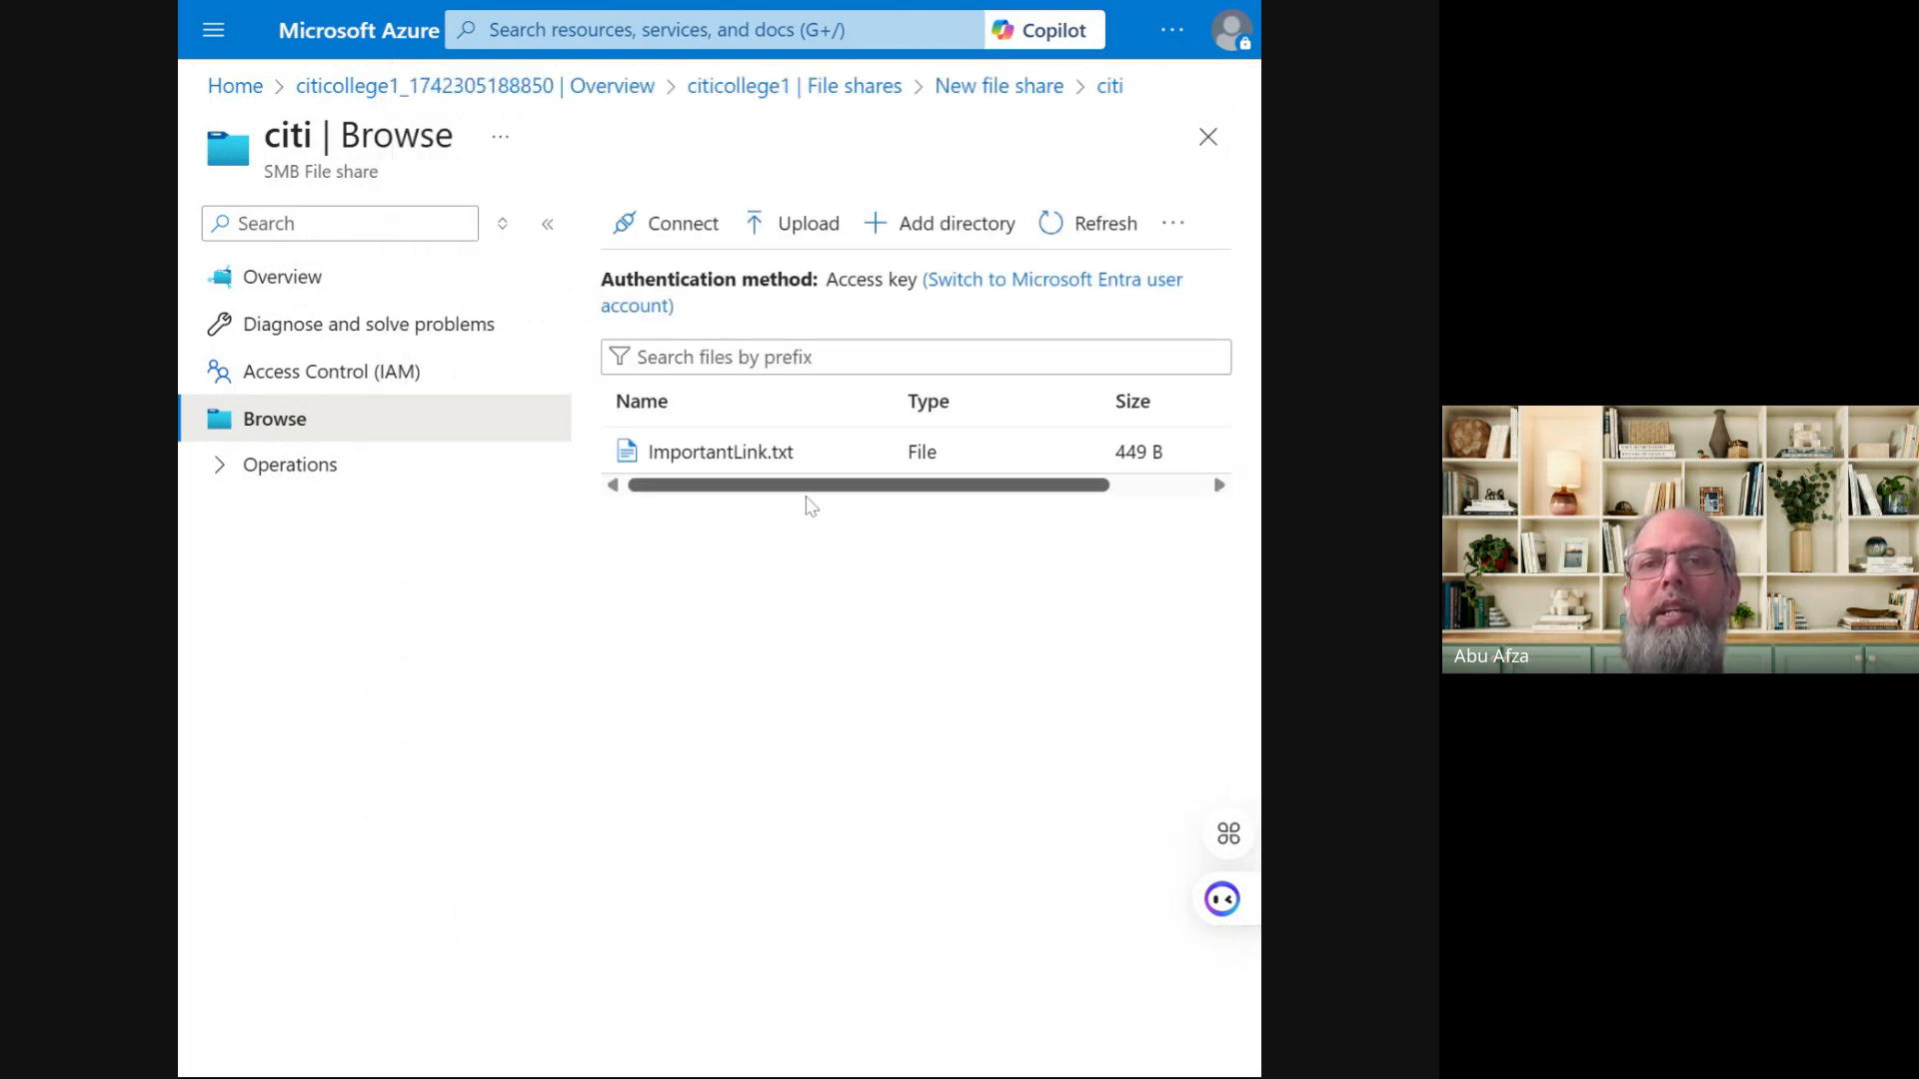